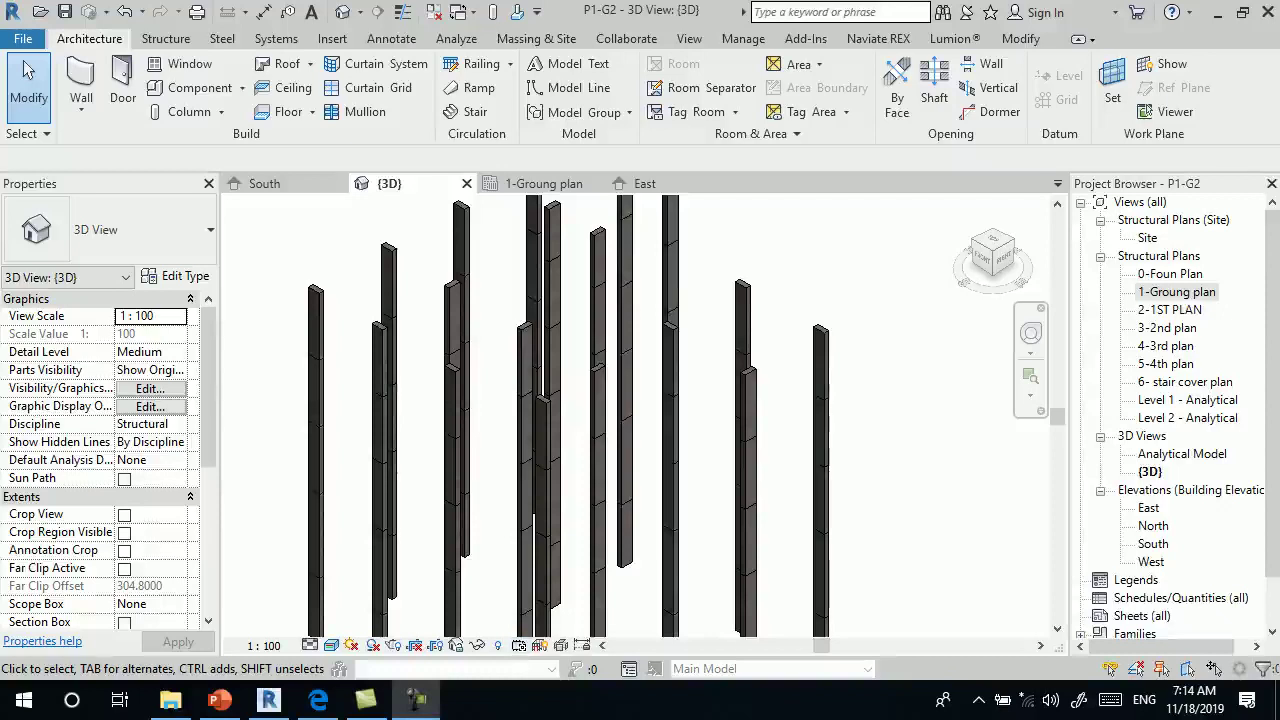
- Open the 0-Foun Plan view from Structural Plans in the Project Browser
scroll(537, 380, down, 2)
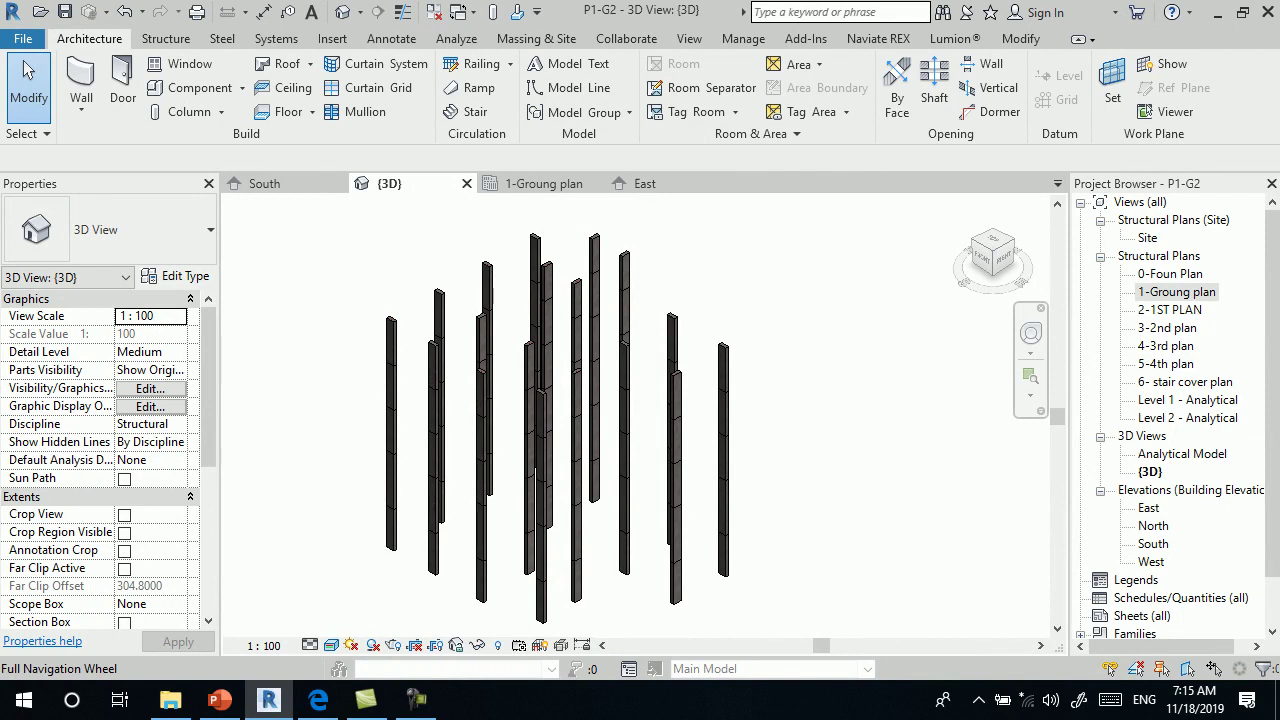
key(Up)
key(Return)
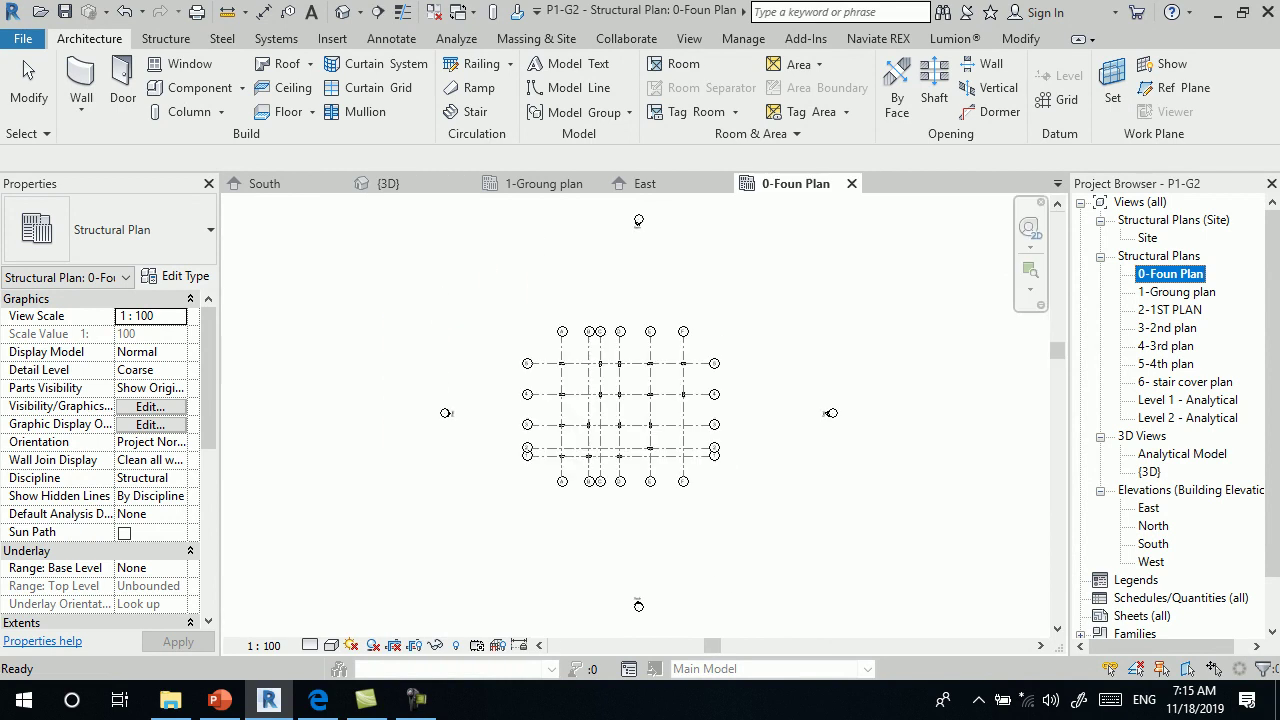
scroll(651, 405, up, 2)
scroll(651, 405, up, 1)
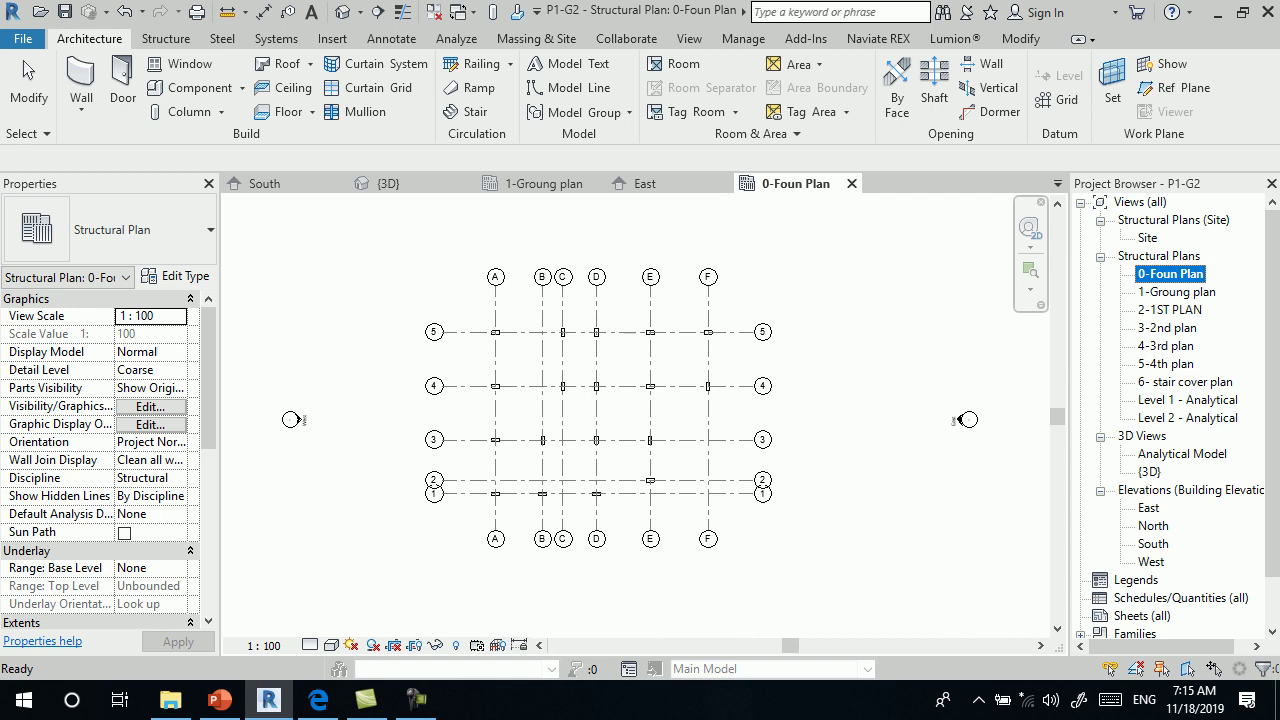
double_click(1153, 543)
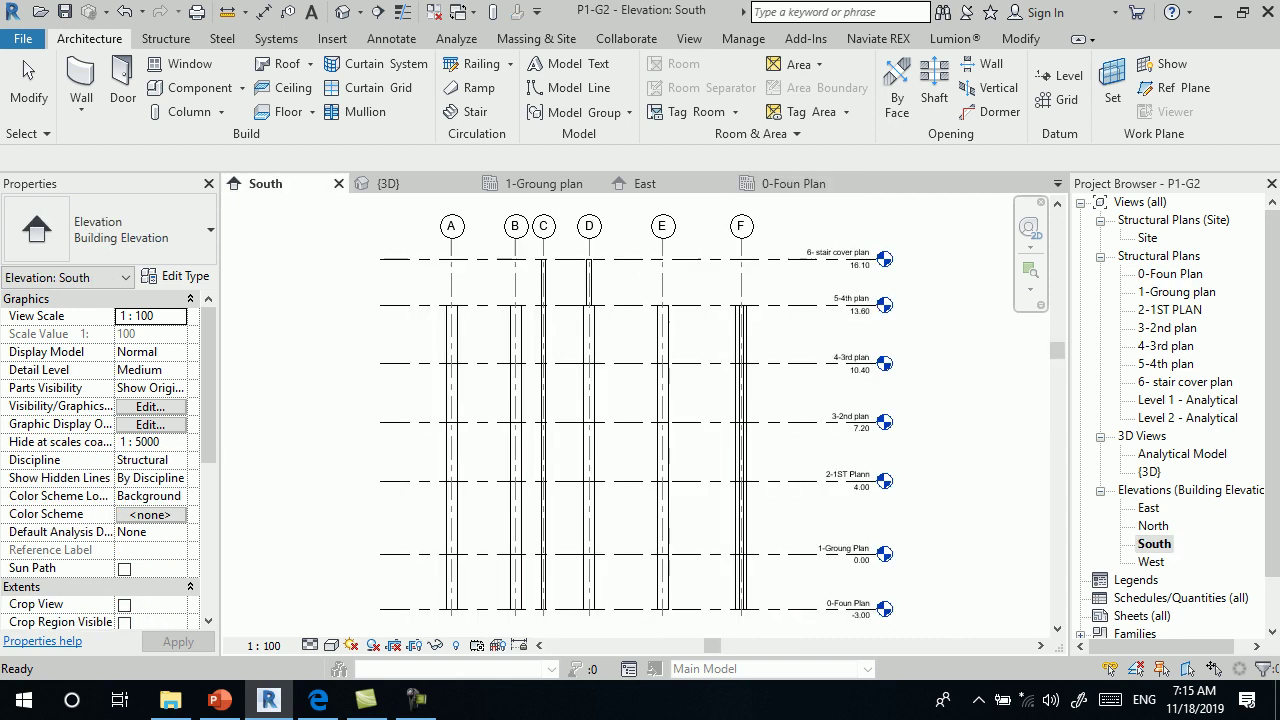
scroll(778, 600, up, 3)
click(850, 506)
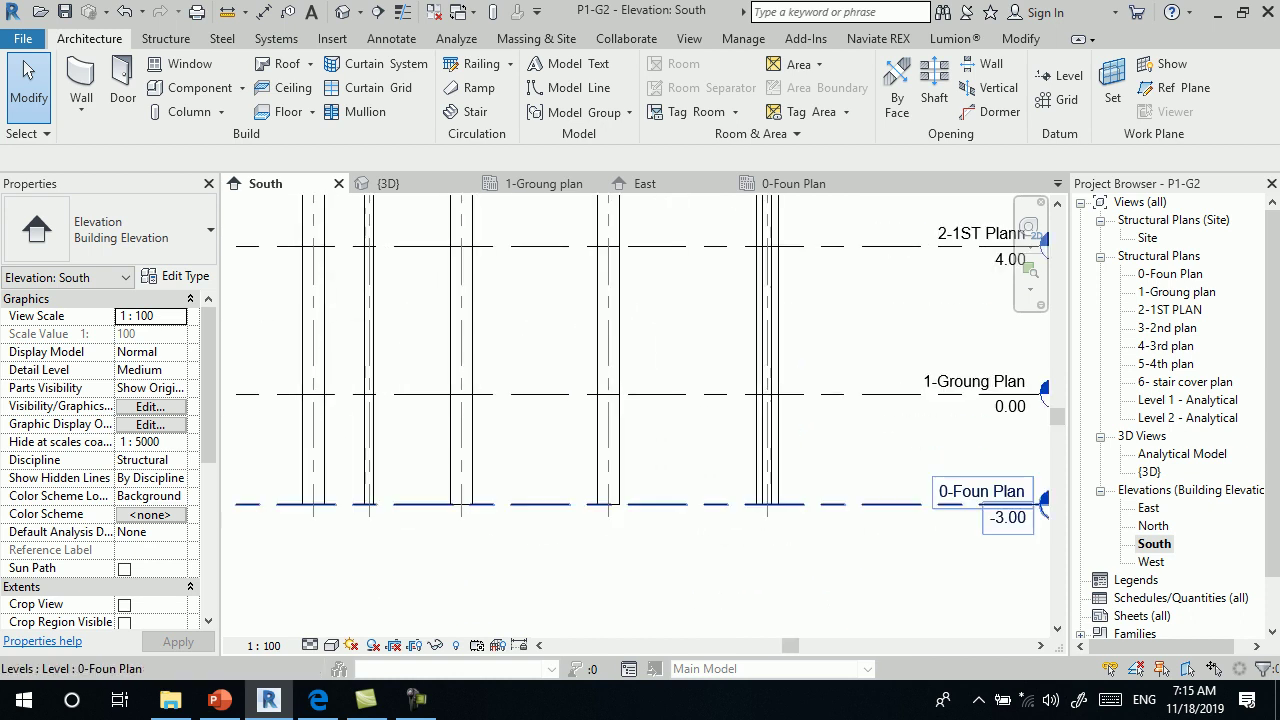
key(Escape)
scroll(710, 515, up, 3)
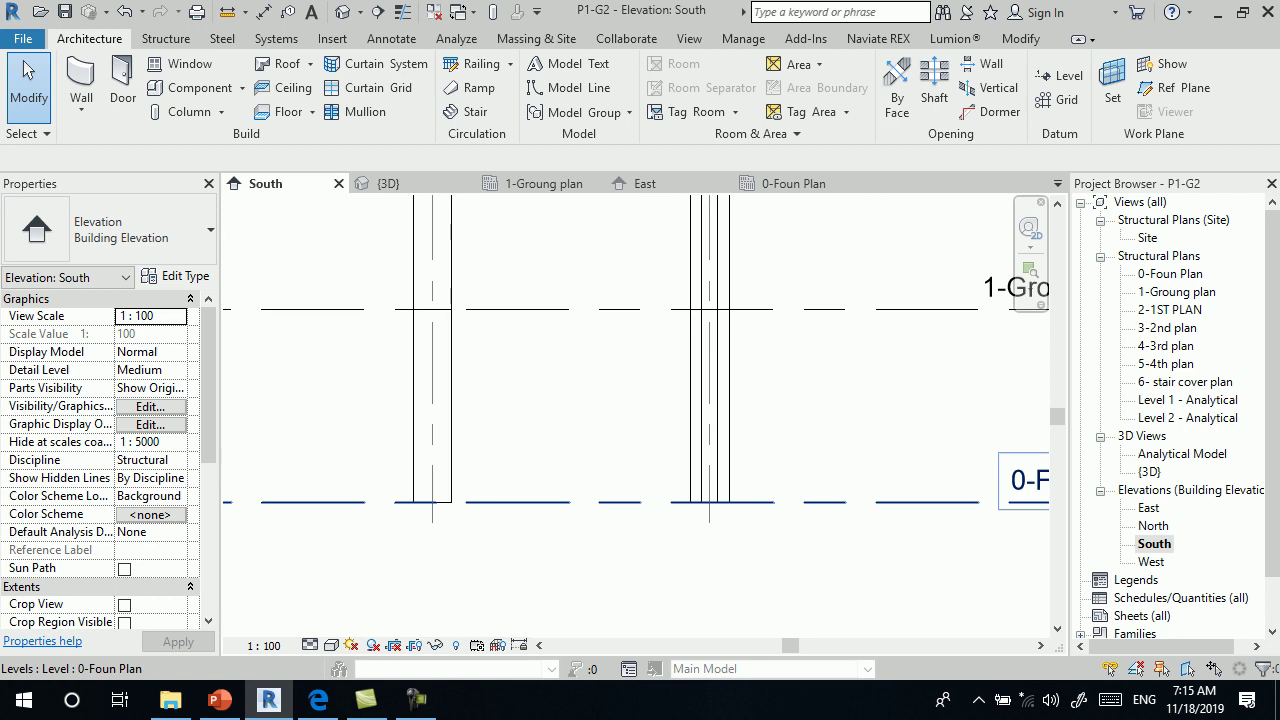
double_click(1025, 480)
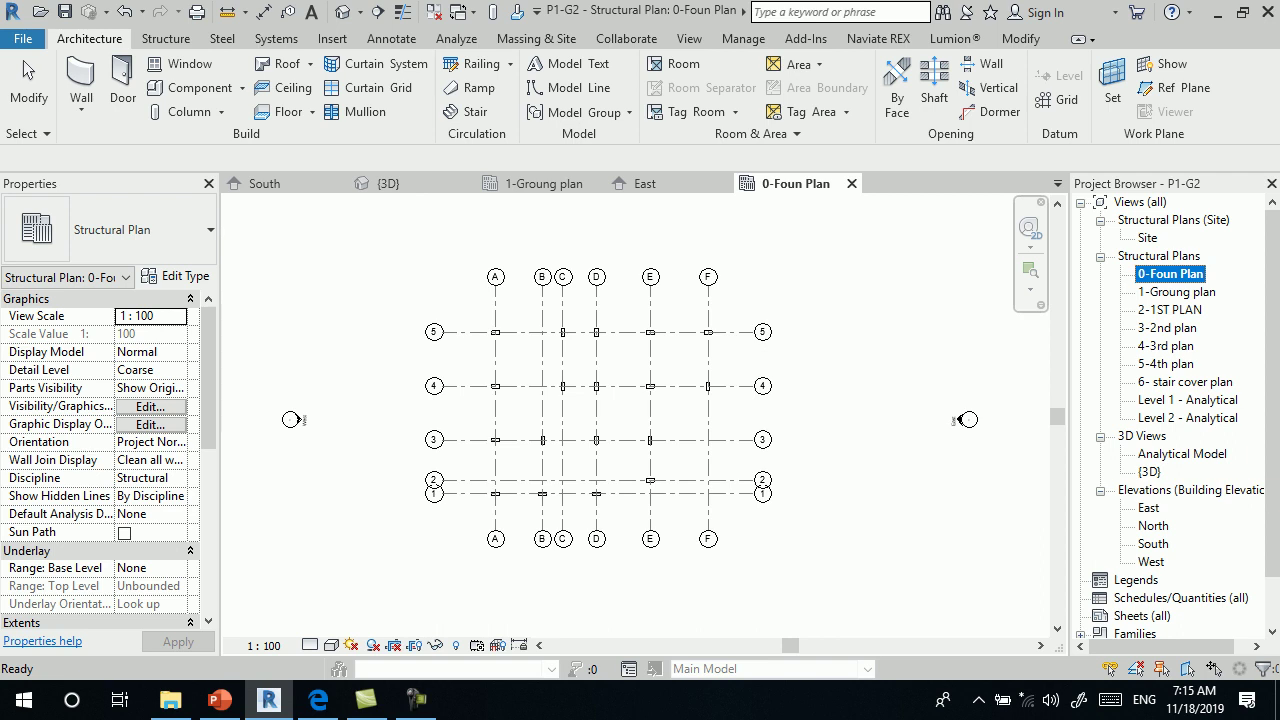
click(265, 183)
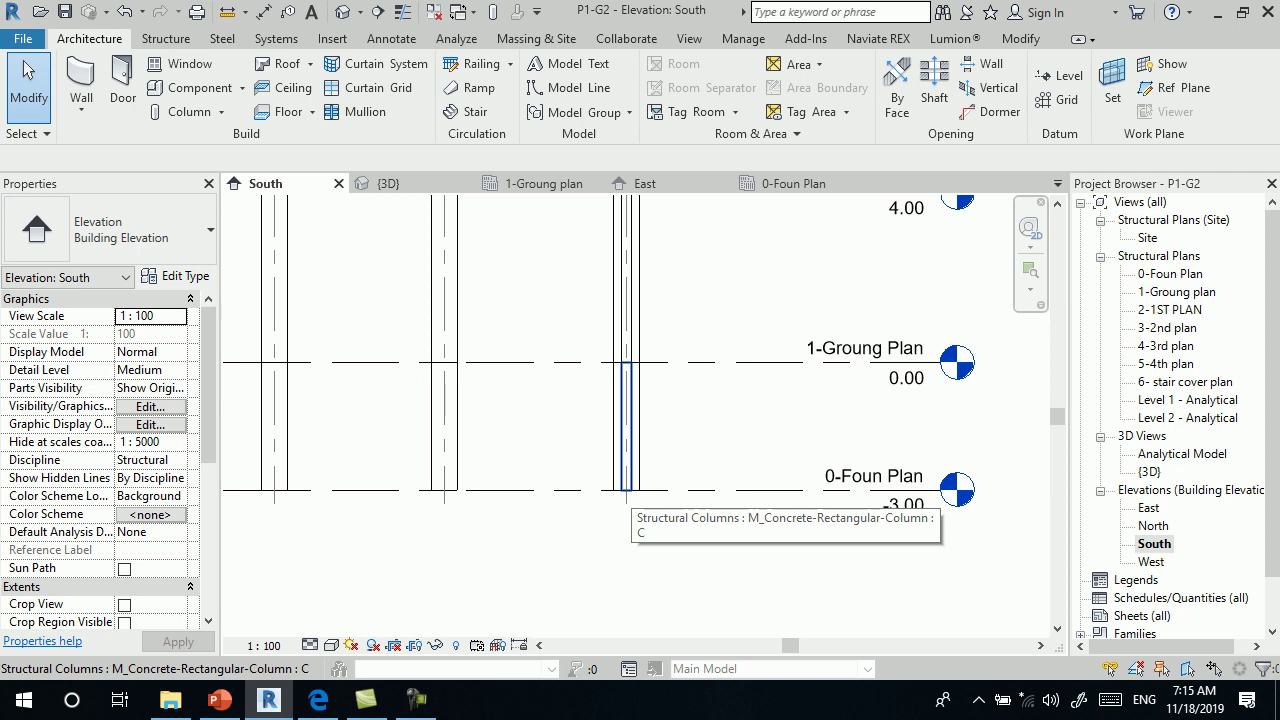
double_click(1170, 273)
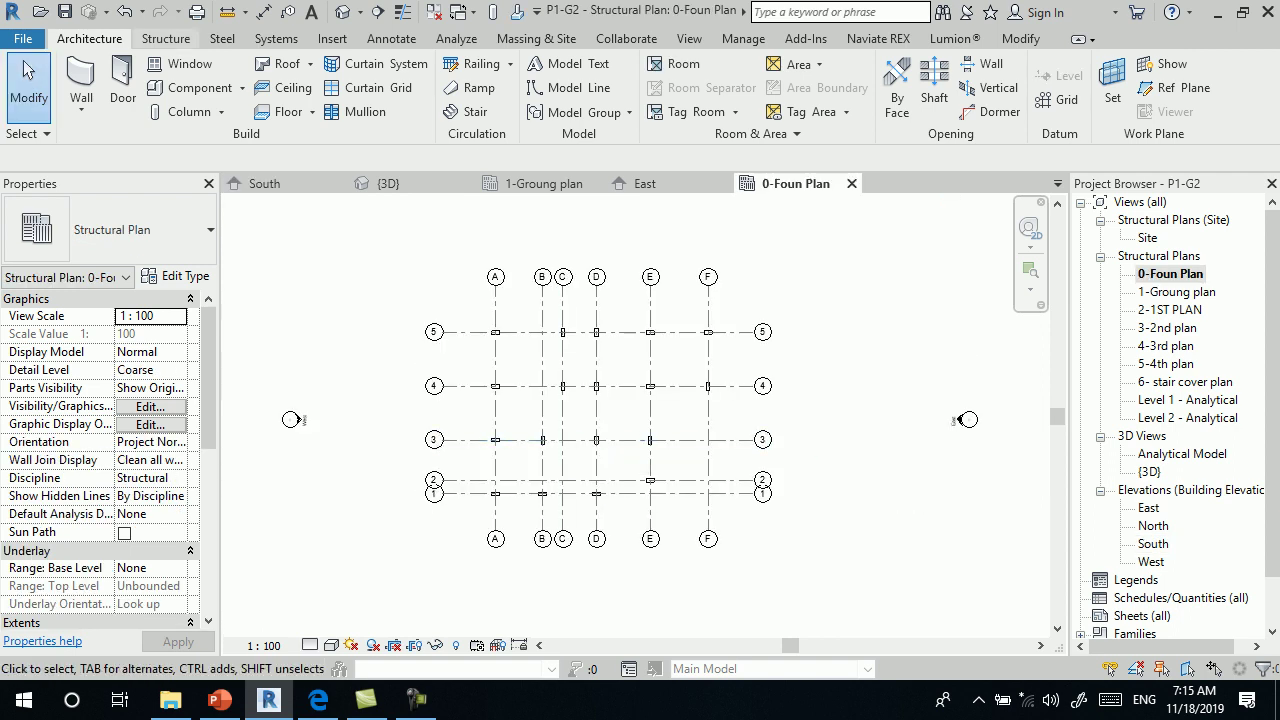
click(165, 38)
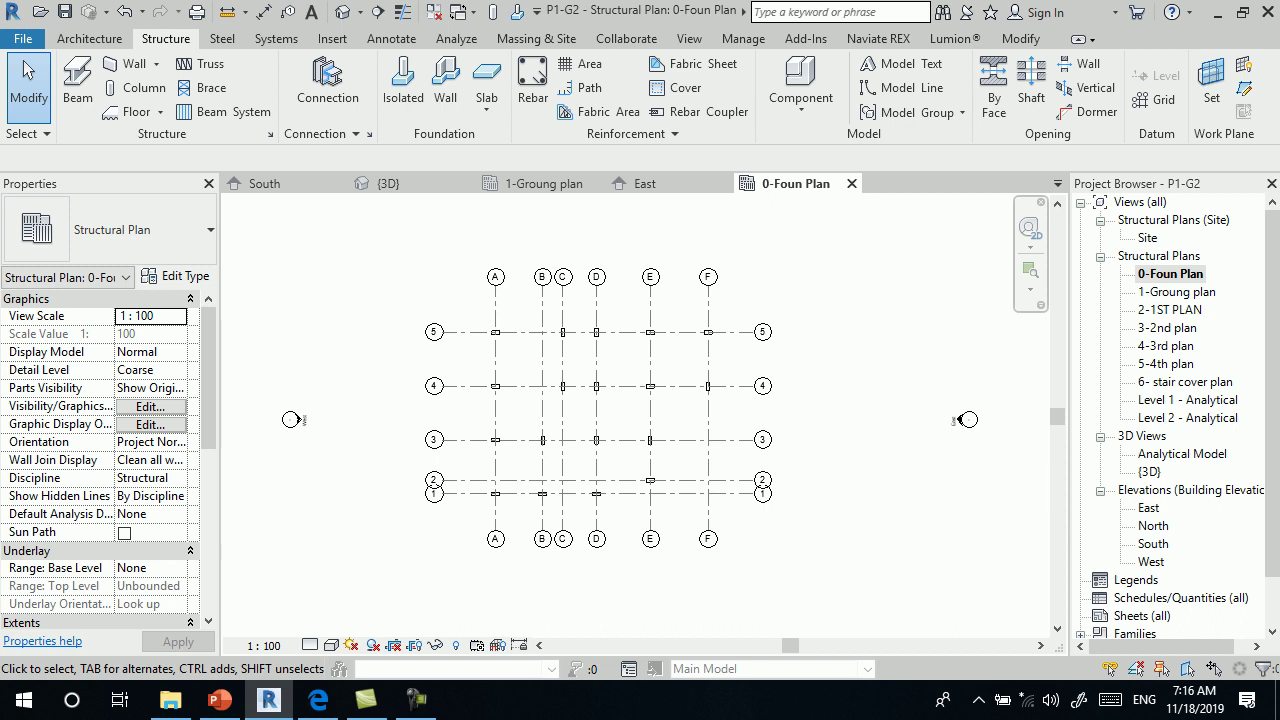
- Check the ground-floor plan PDF in Edge, then switch back to the Revit foundation plan
click(318, 700)
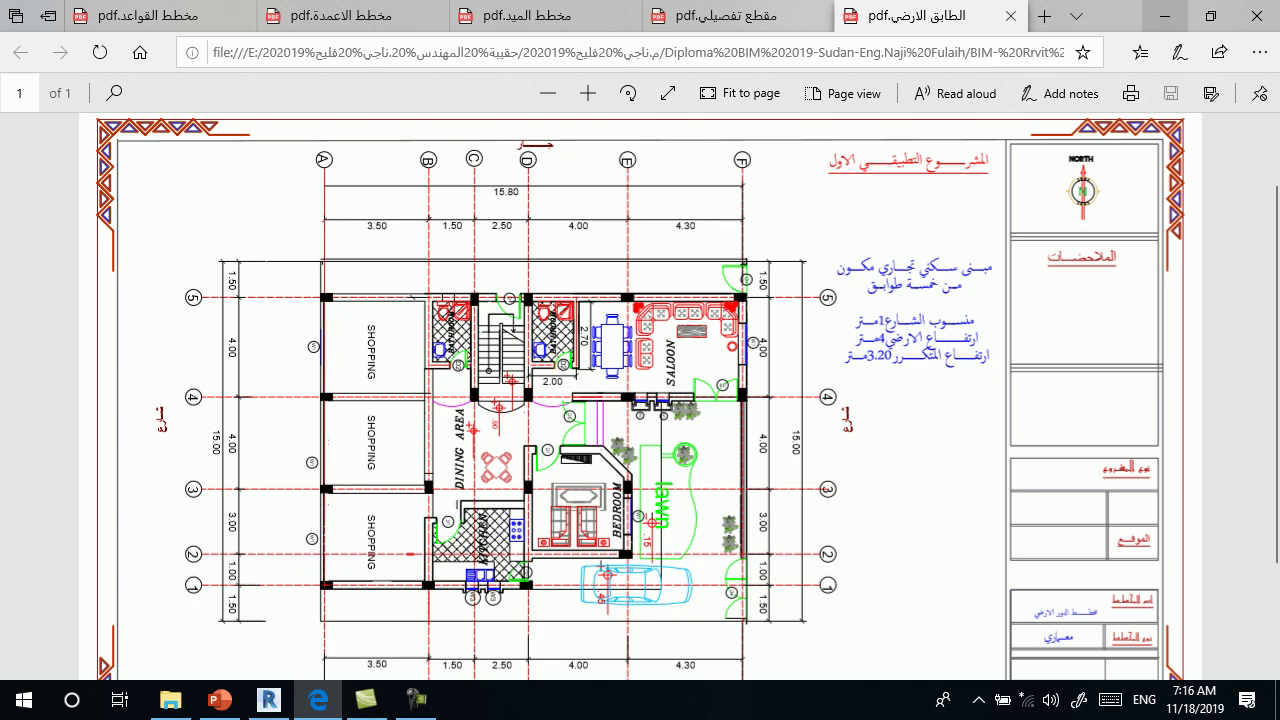
click(1164, 16)
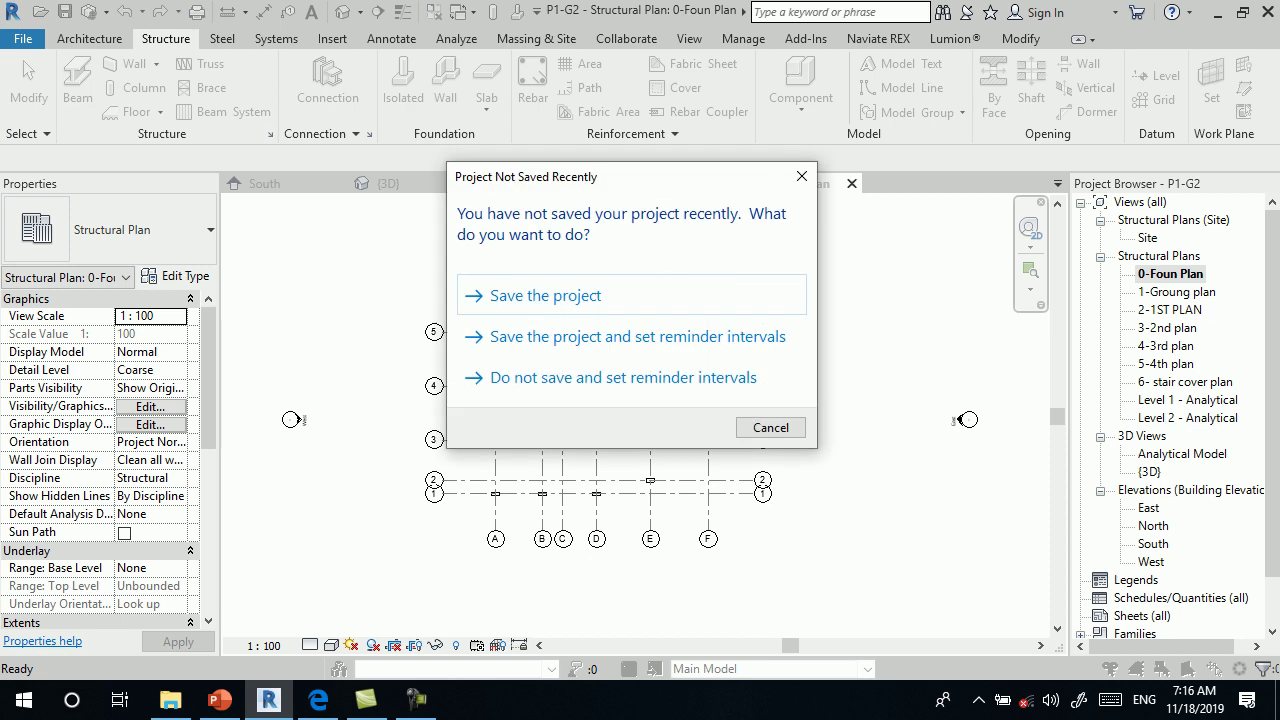
- Save the project from the Project Not Saved Recently reminder
click(543, 294)
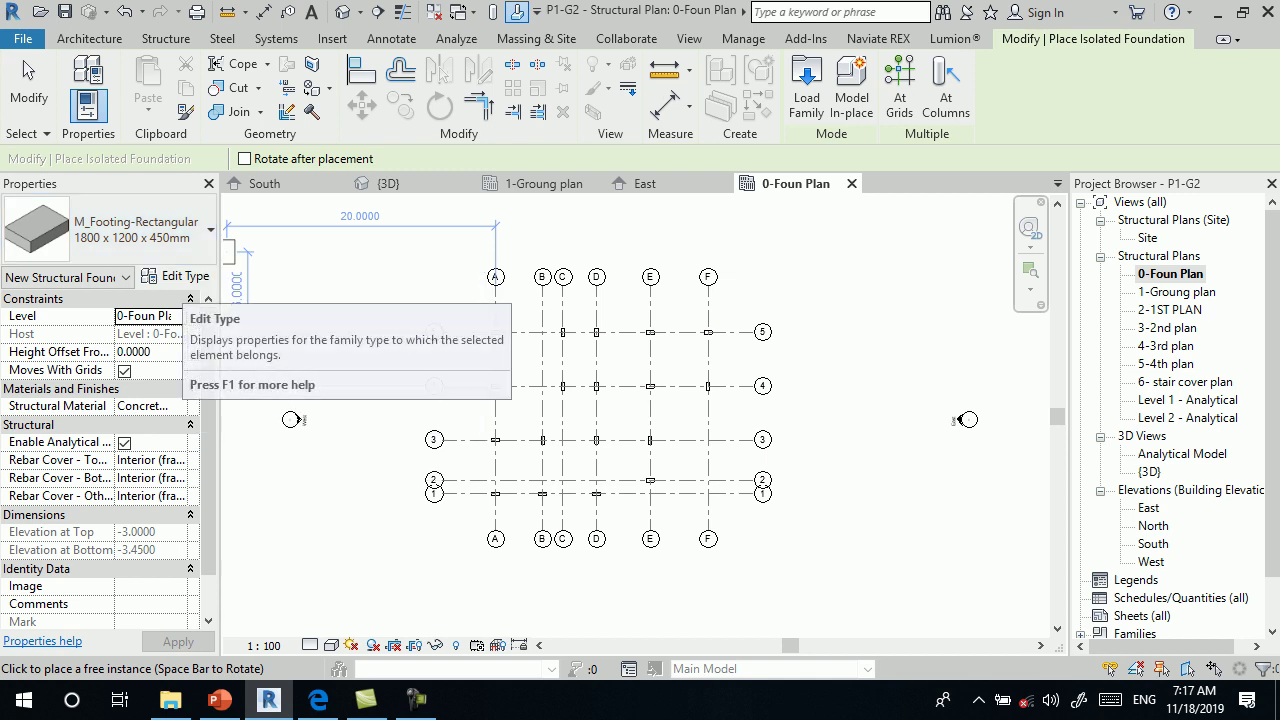
- Duplicate the rectangular footing type as a new type named F, checking the ground-floor PDF
click(165, 277)
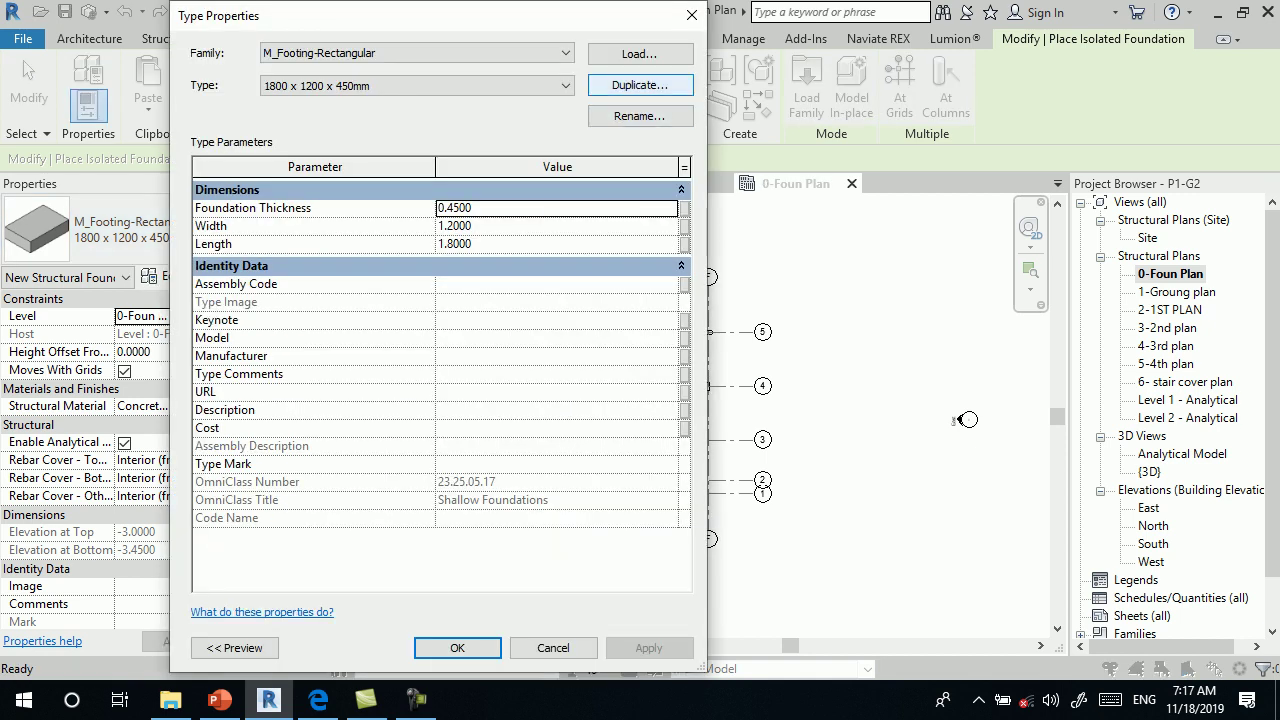
click(639, 85)
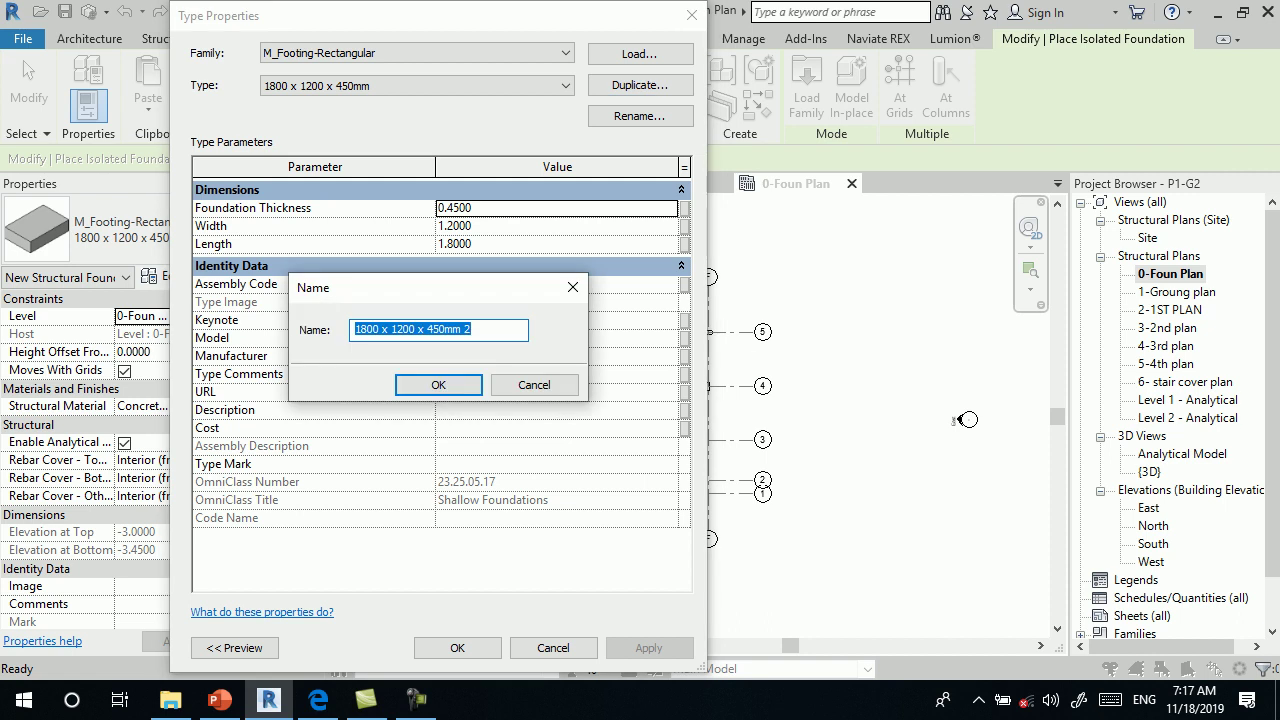
text(F)
key(Return)
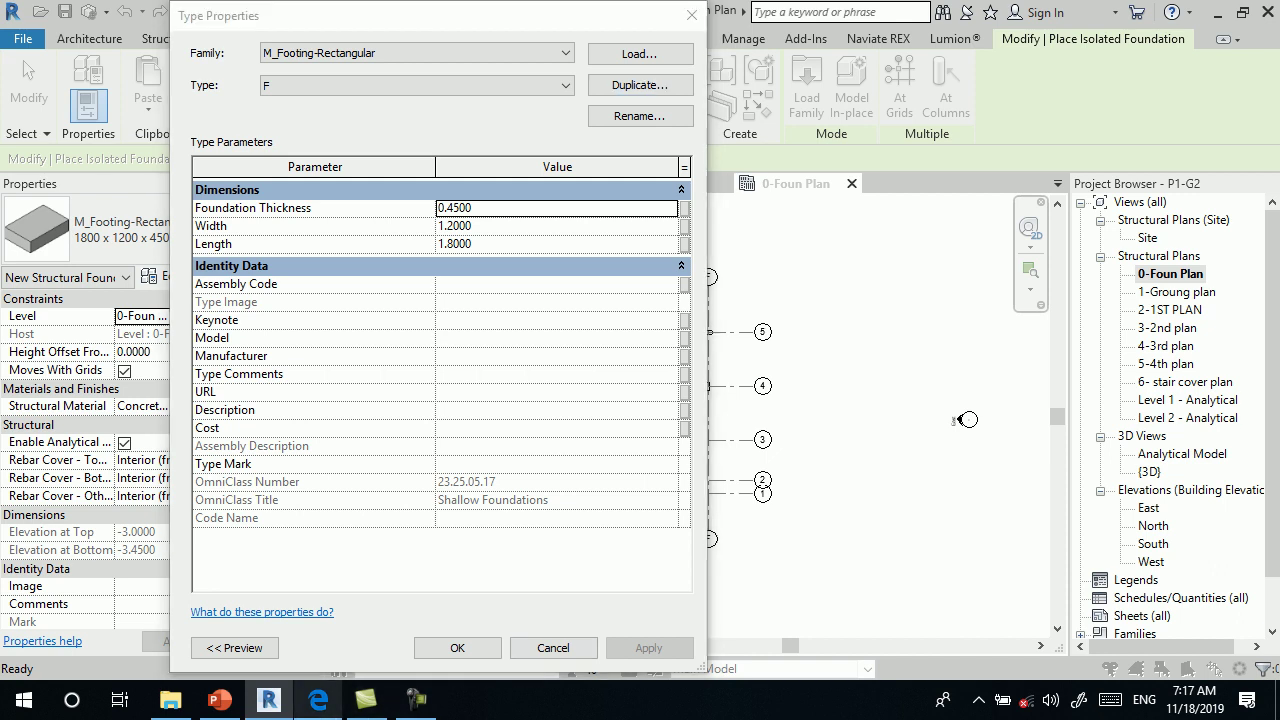
key(alt+Tab)
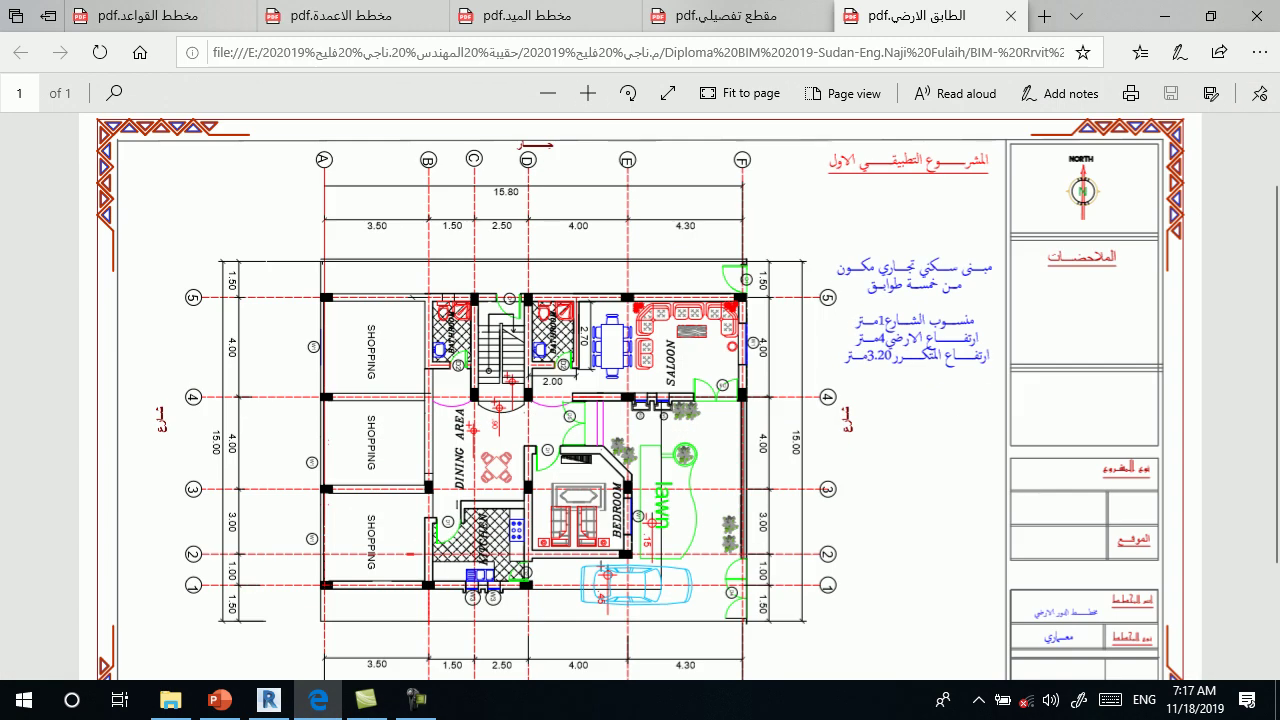
click(416, 700)
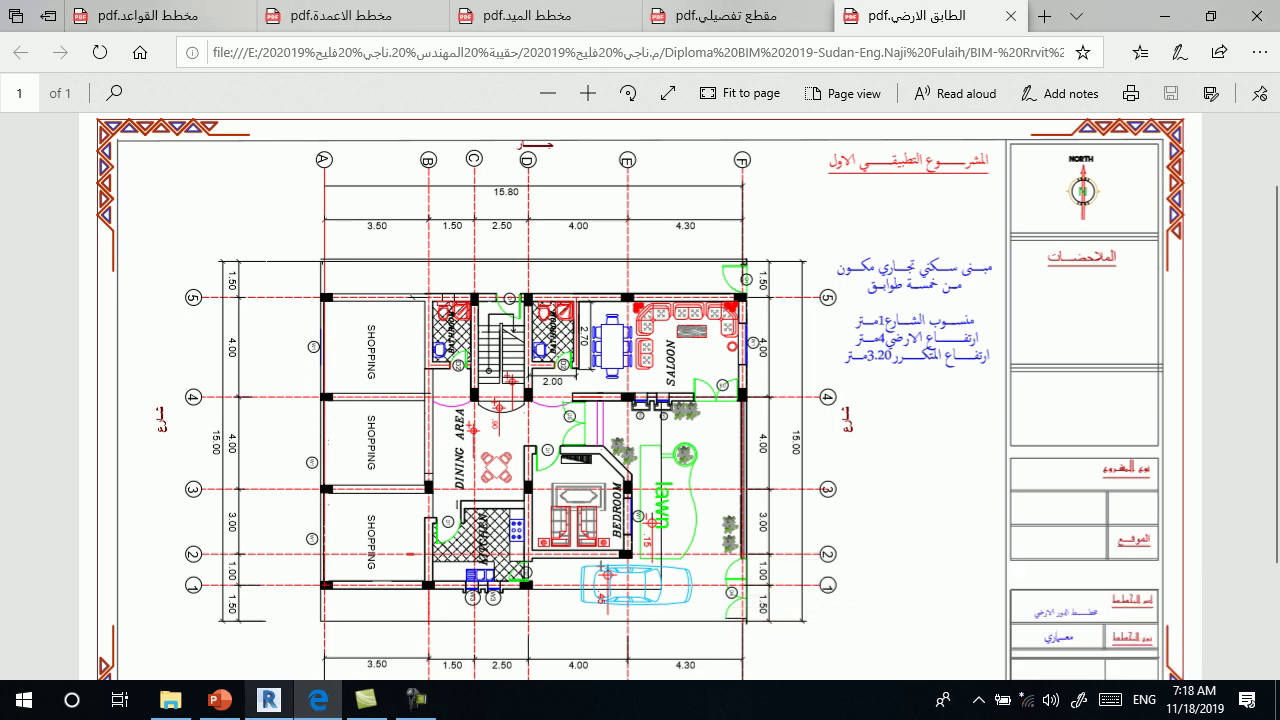
click(268, 700)
- Set type F's Foundation Thickness to 0.5, Width to 2 and Length to 2.5
click(472, 207)
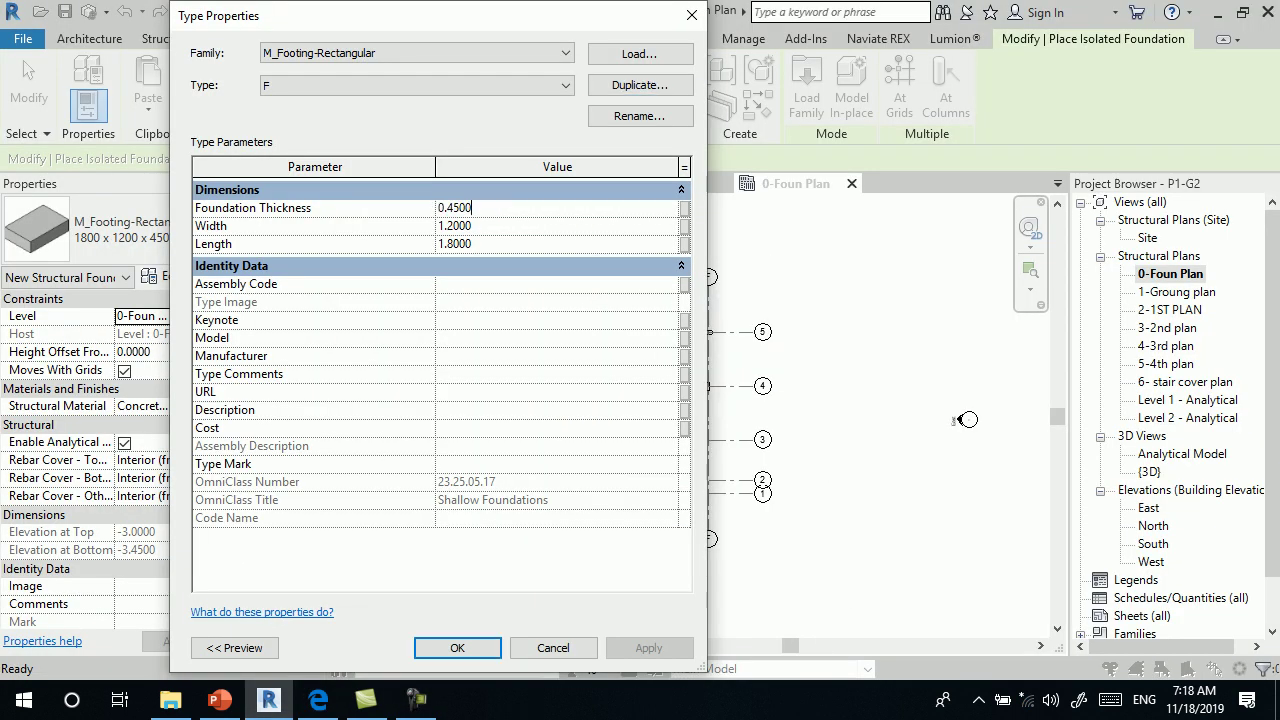
key(BackSpace)
key(BackSpace)
key(BackSpace)
key(BackSpace)
text(5)
key(Tab)
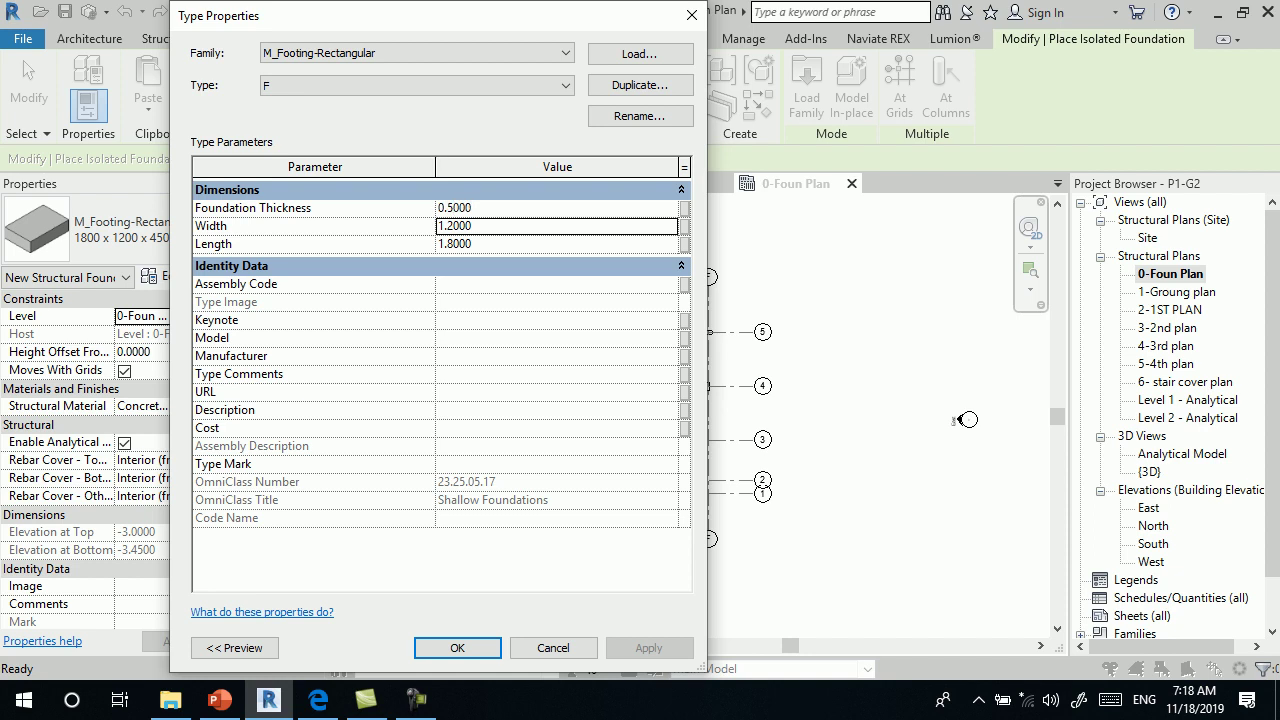
text(2)
key(Tab)
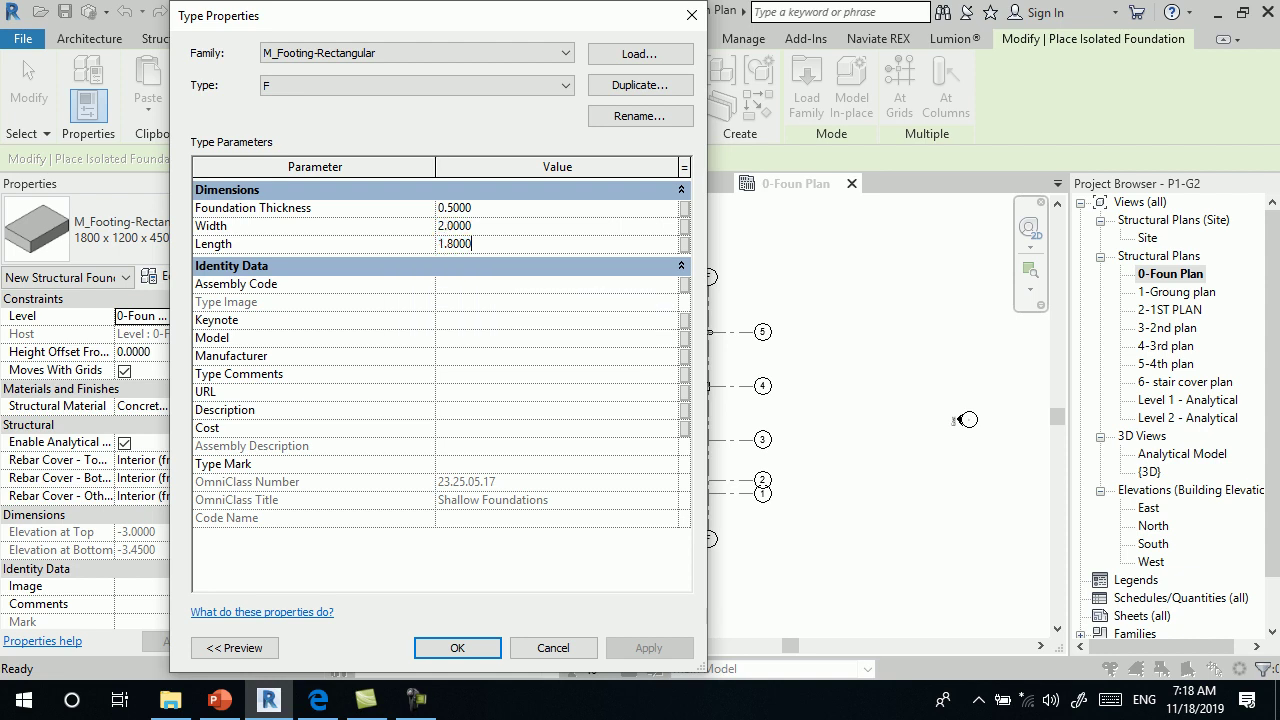
text(2.5)
- Accept type F and place upright footings at A/5, A/4 and A/3, undoing a wrongly rotated one
click(457, 647)
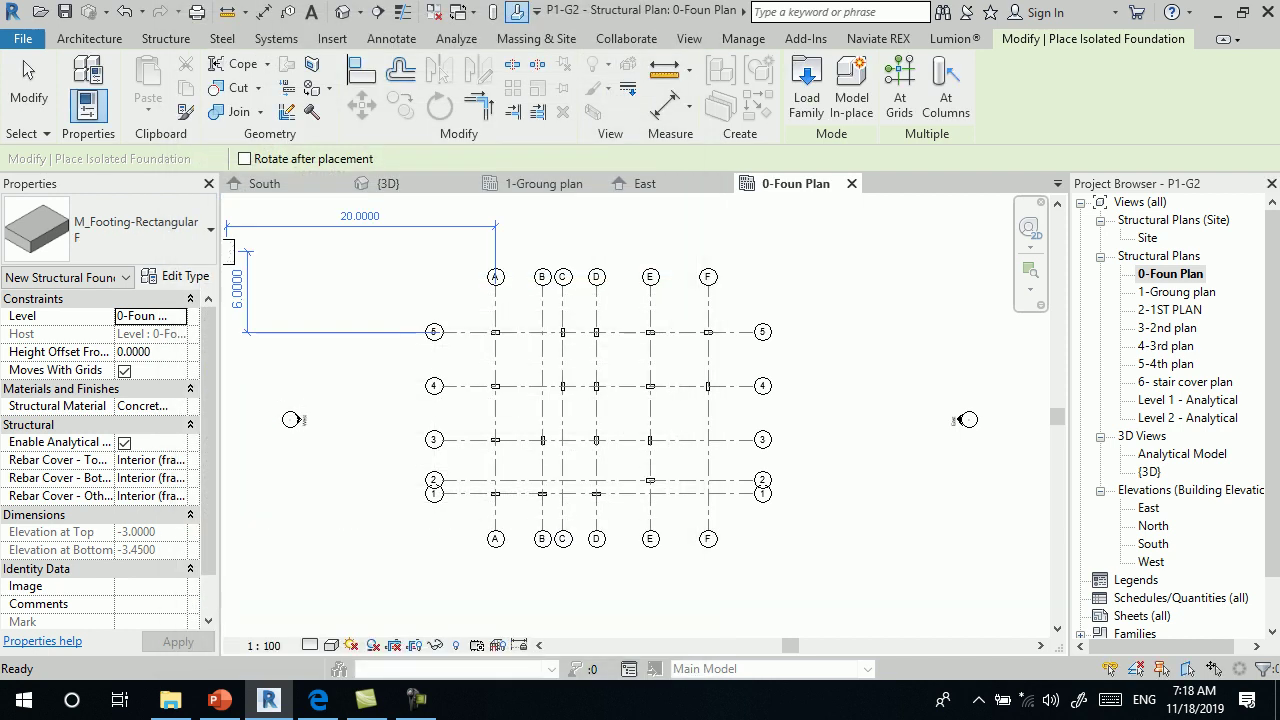
scroll(495, 331, up, 4)
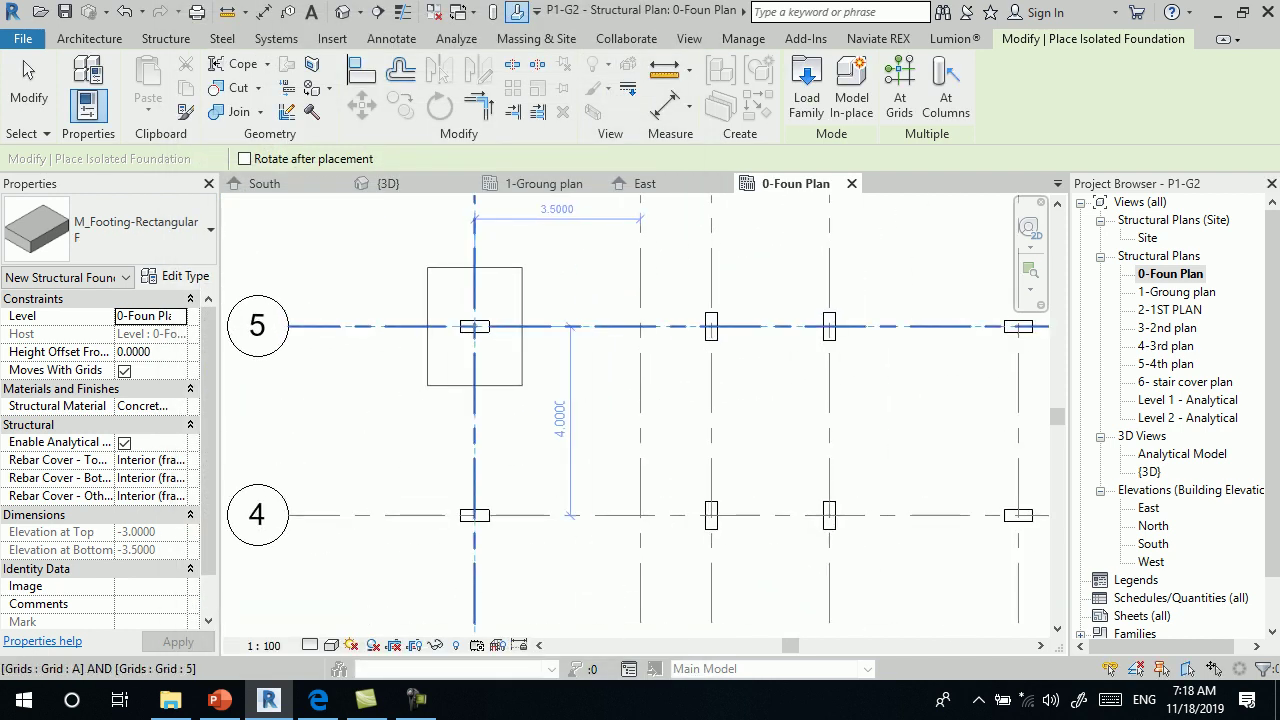
key(space)
key(space)
key(space)
key(space)
click(474, 326)
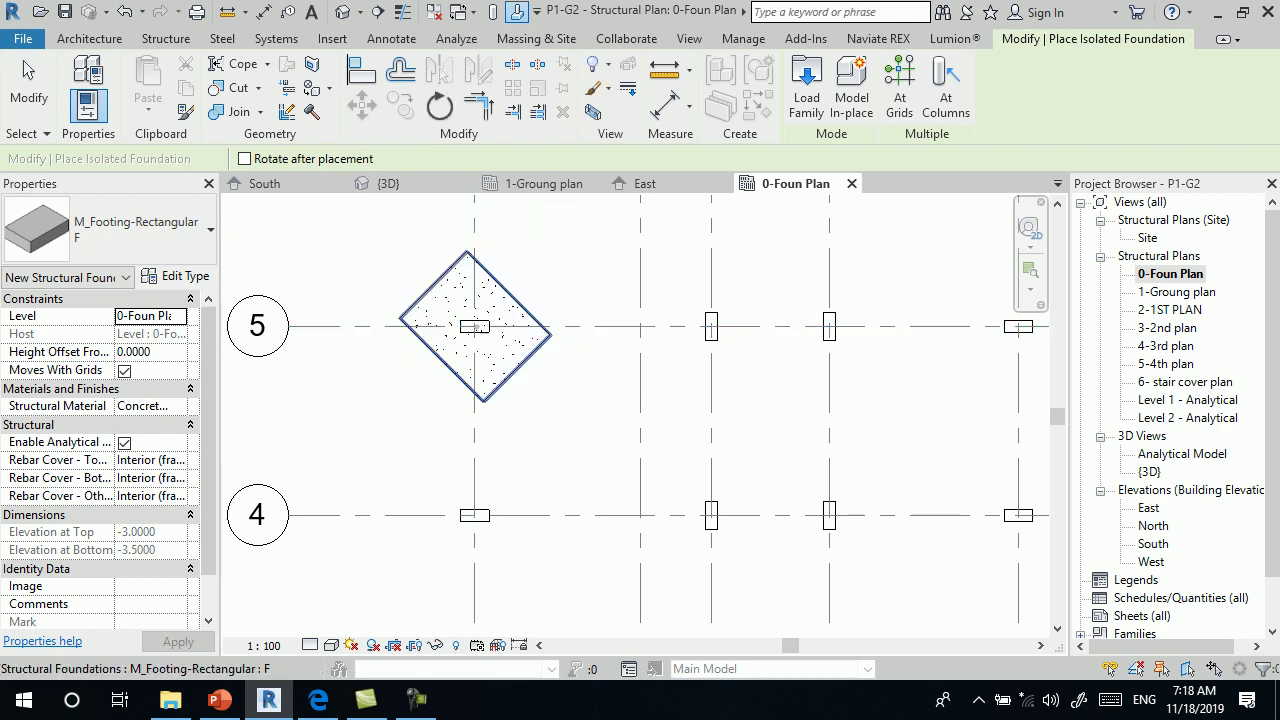
key(ctrl+z)
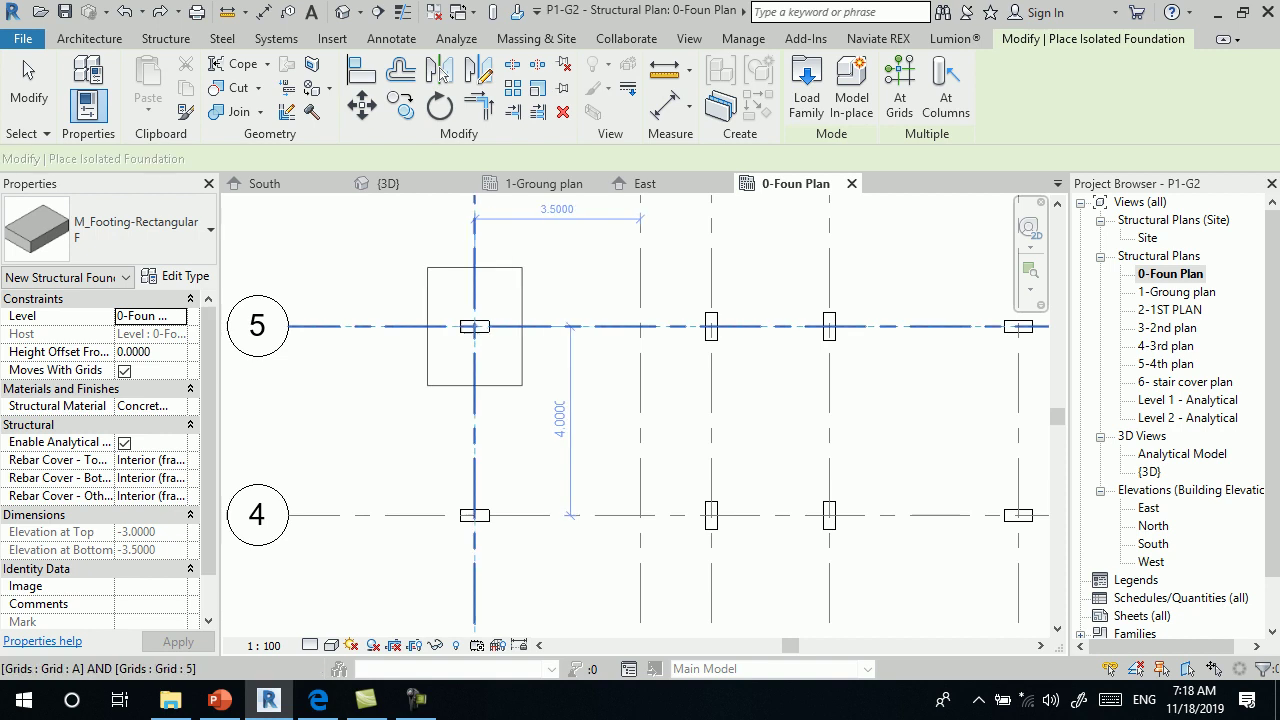
key(space)
key(space)
click(474, 326)
scroll(474, 380, down, 3)
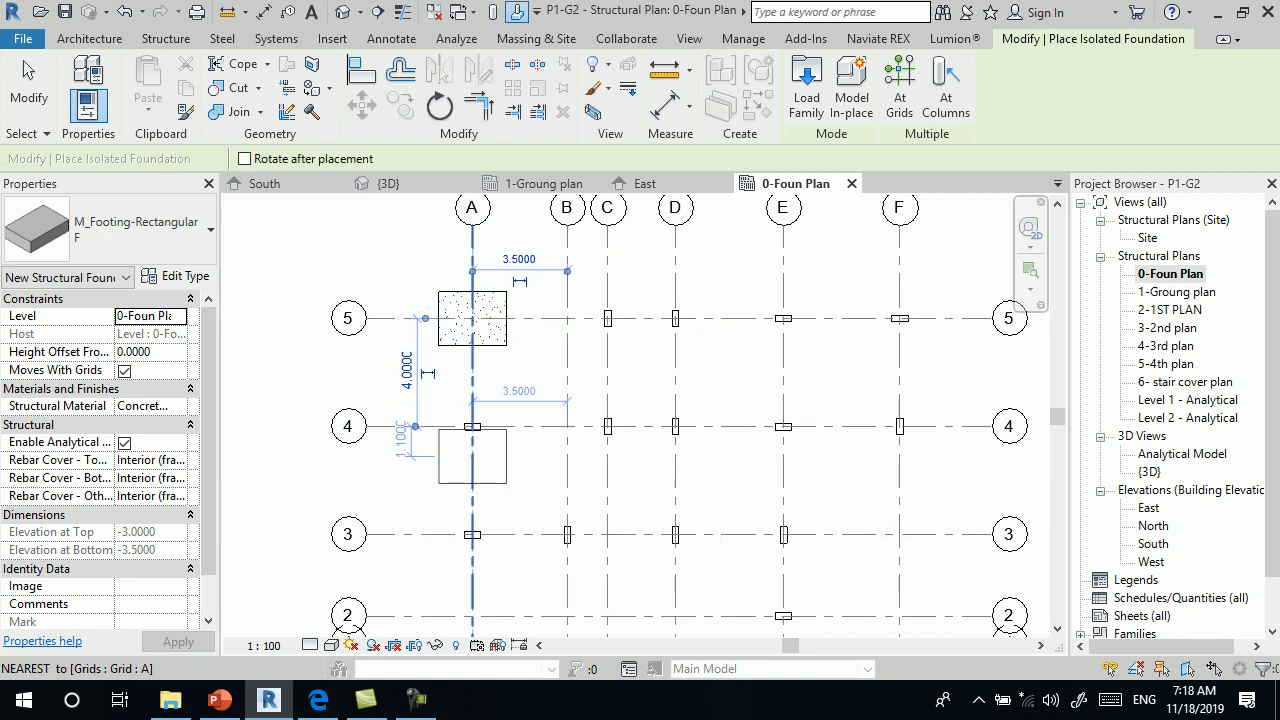
scroll(474, 416, up, 2)
click(474, 416)
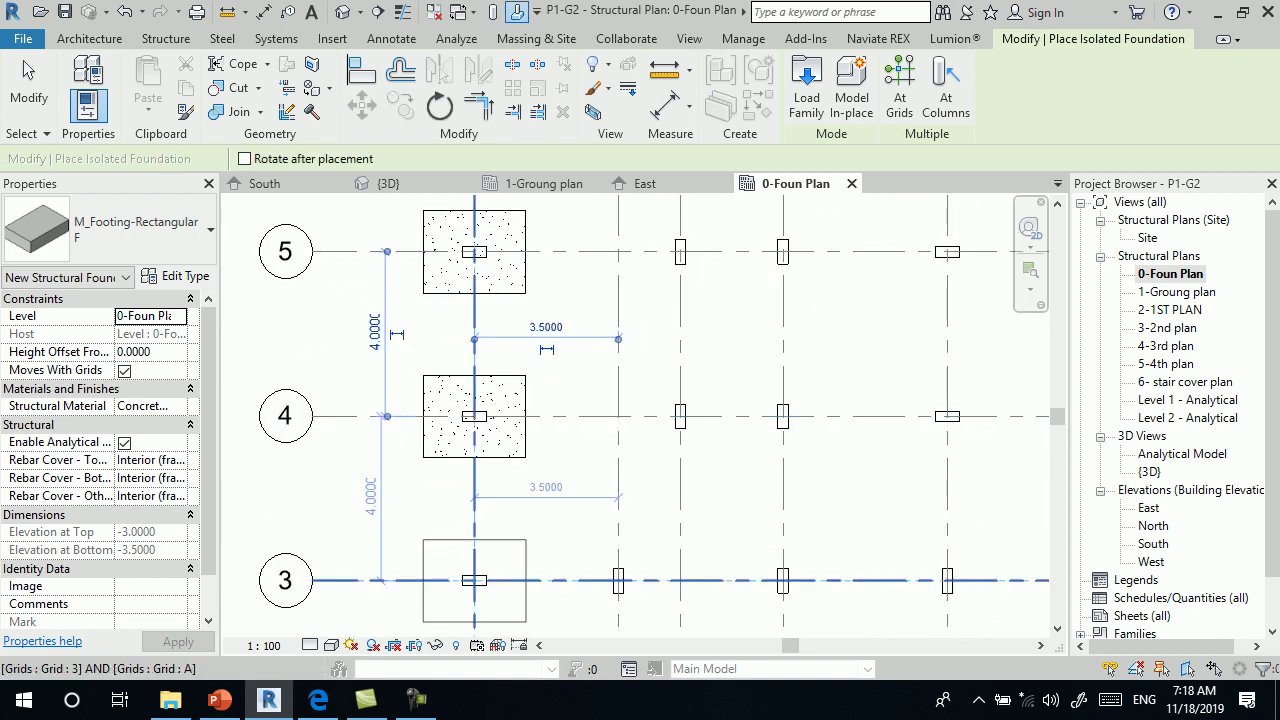
click(474, 580)
- Place footings under the columns at E/5, E/2, D/1 and B/1
scroll(465, 400, down, 3)
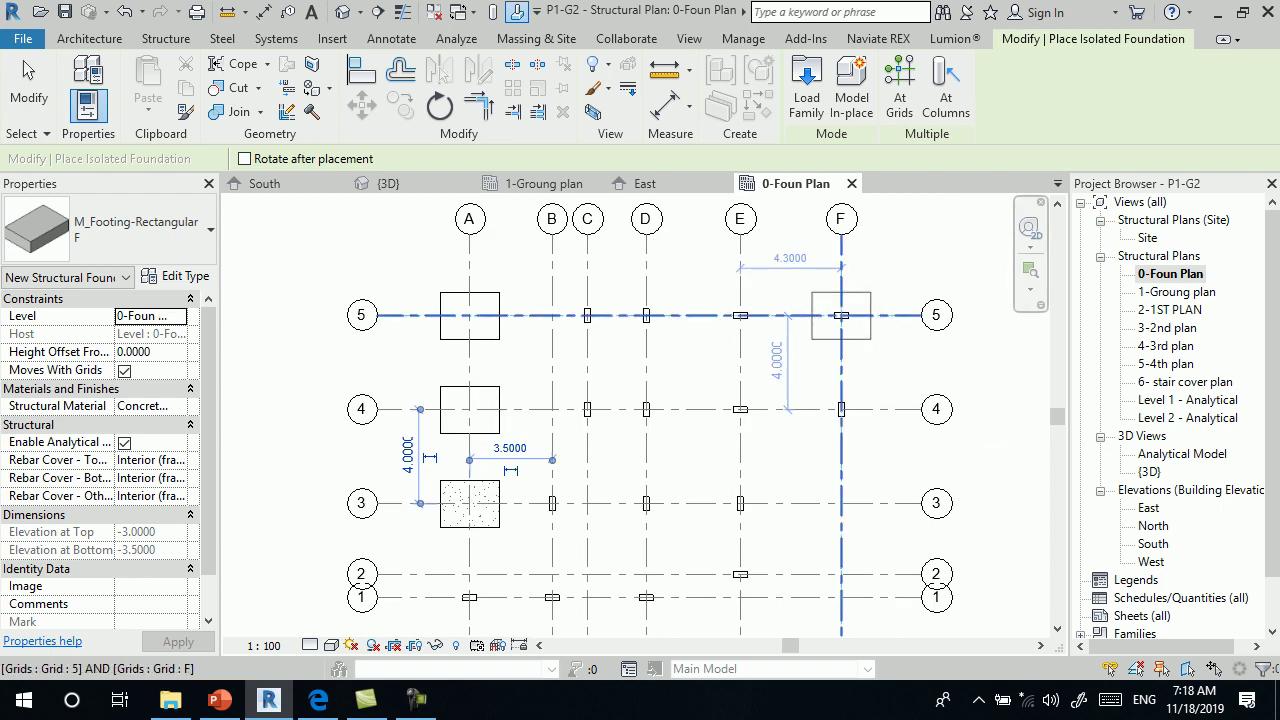
click(740, 315)
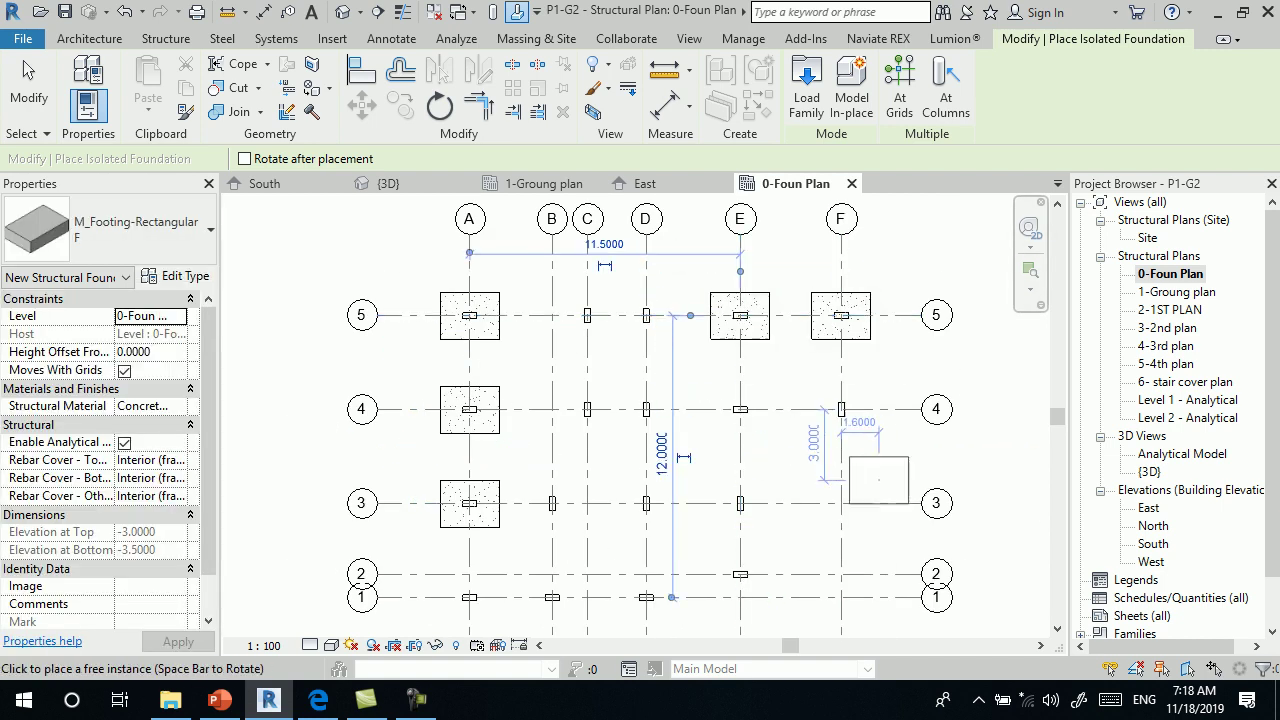
click(740, 574)
click(646, 597)
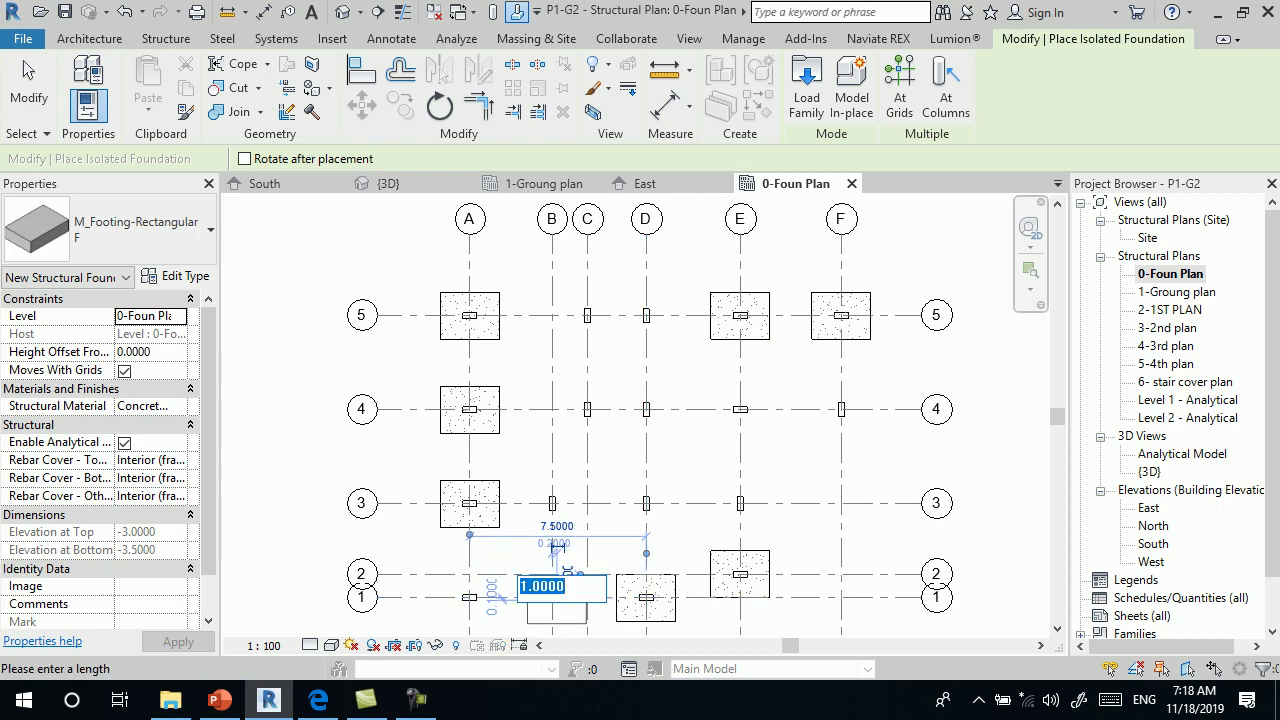
click(557, 597)
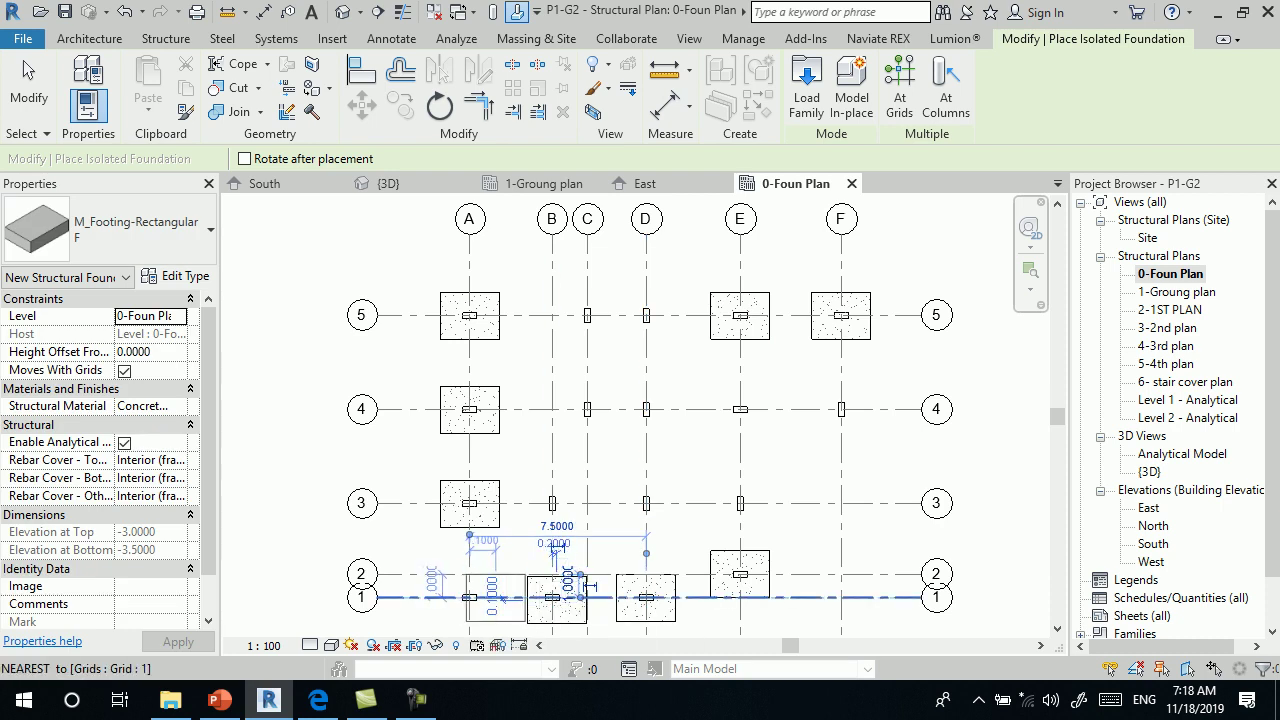
scroll(553, 610, up, 5)
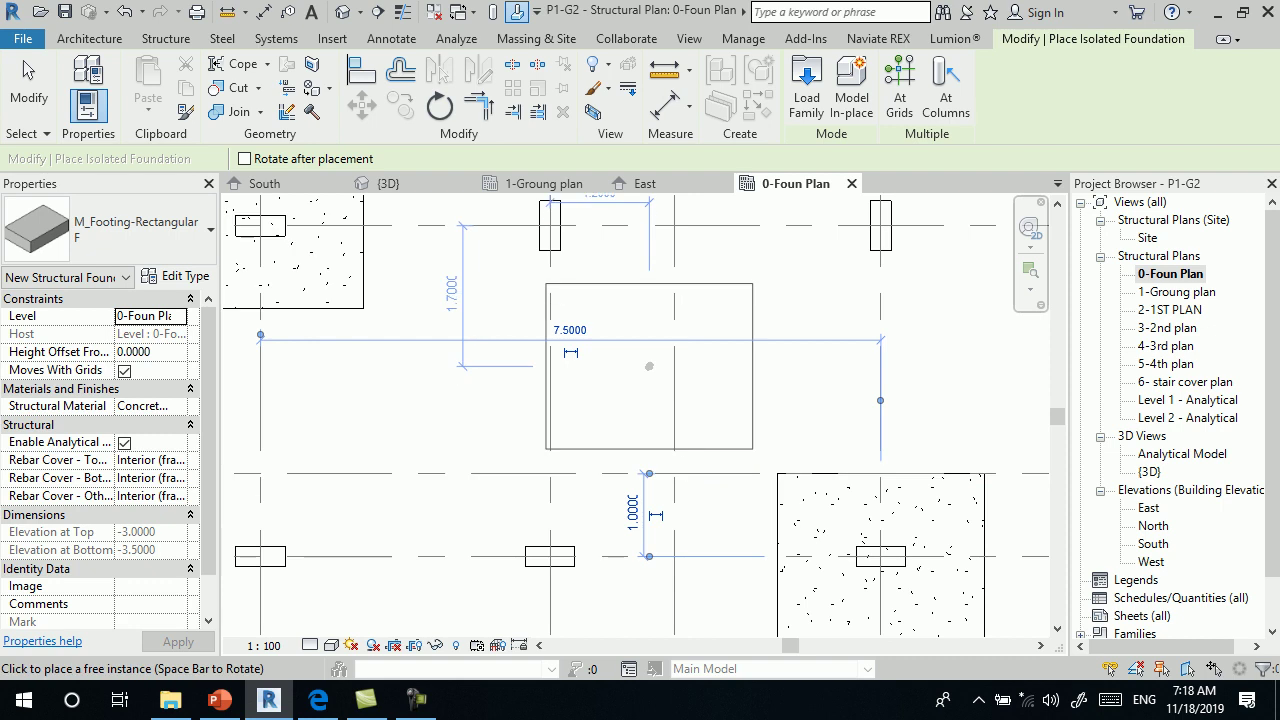
scroll(584, 516, down, 3)
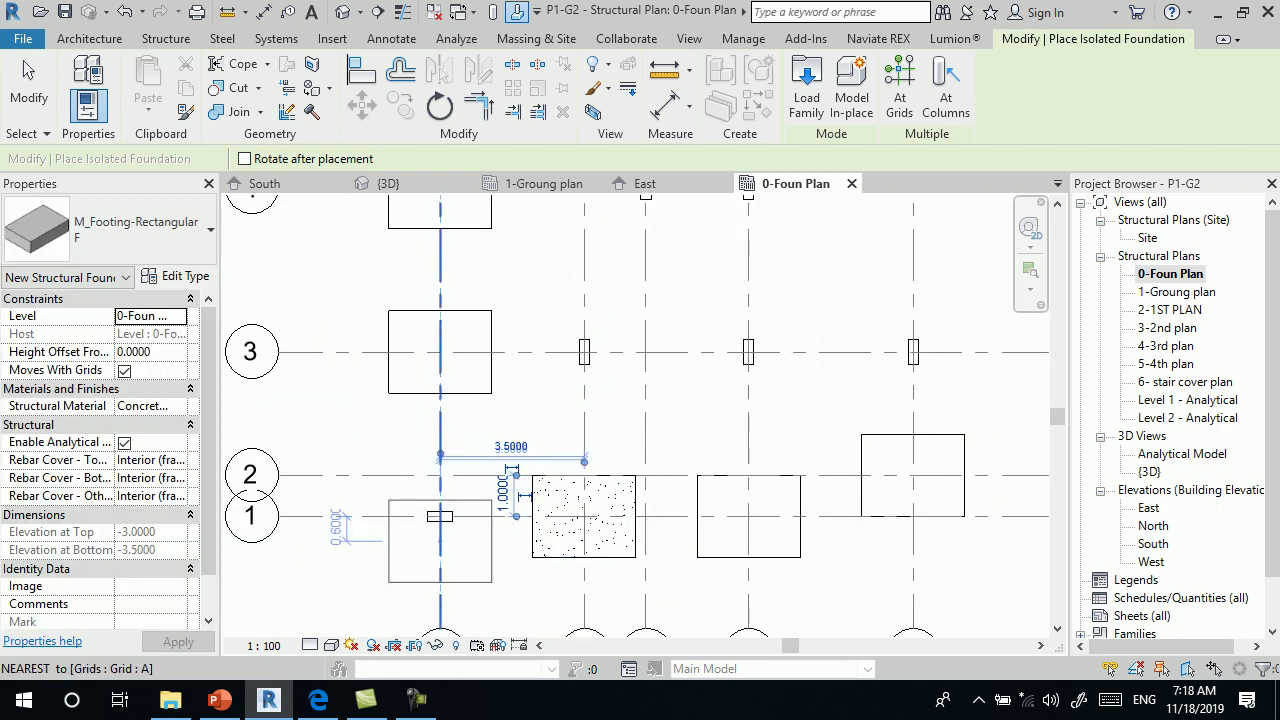
scroll(584, 516, up, 1)
scroll(584, 516, up, 1)
scroll(500, 530, down, 2)
- Place footings under the columns at A/1, E/4, E/3 and the other grid 3 and 4 columns
scroll(424, 540, down, 2)
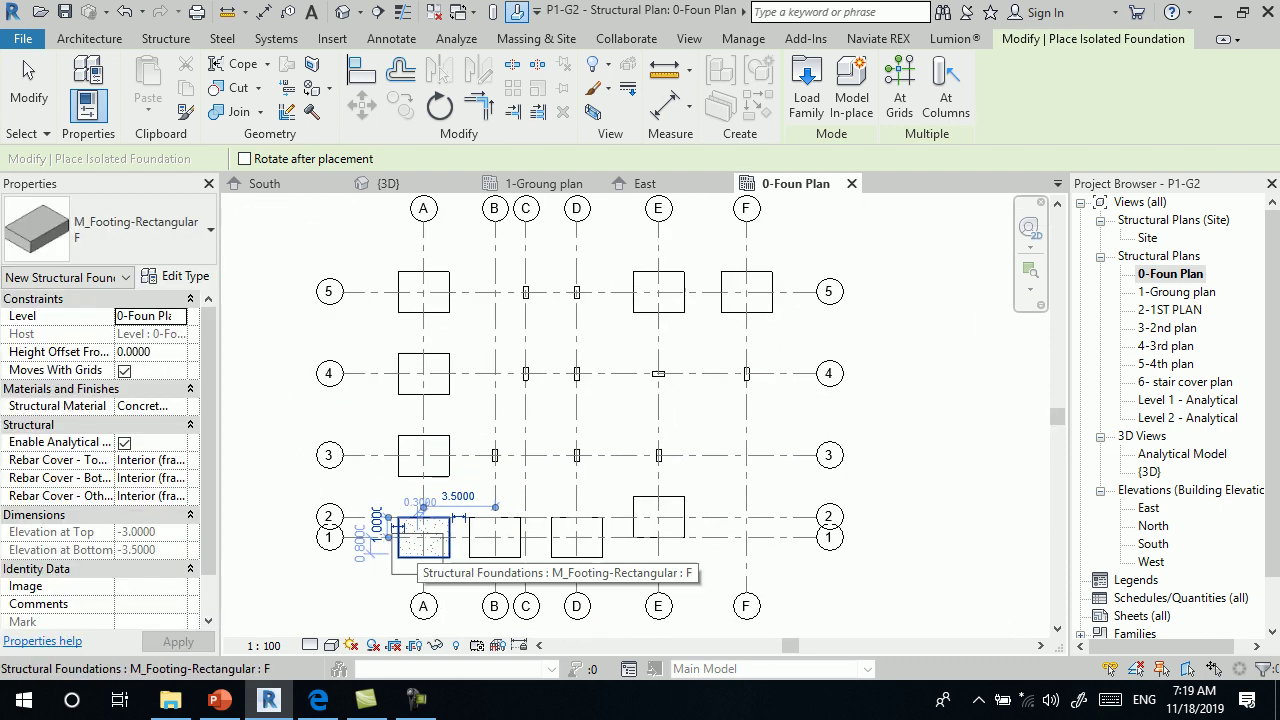
click(424, 540)
scroll(424, 540, down, 1)
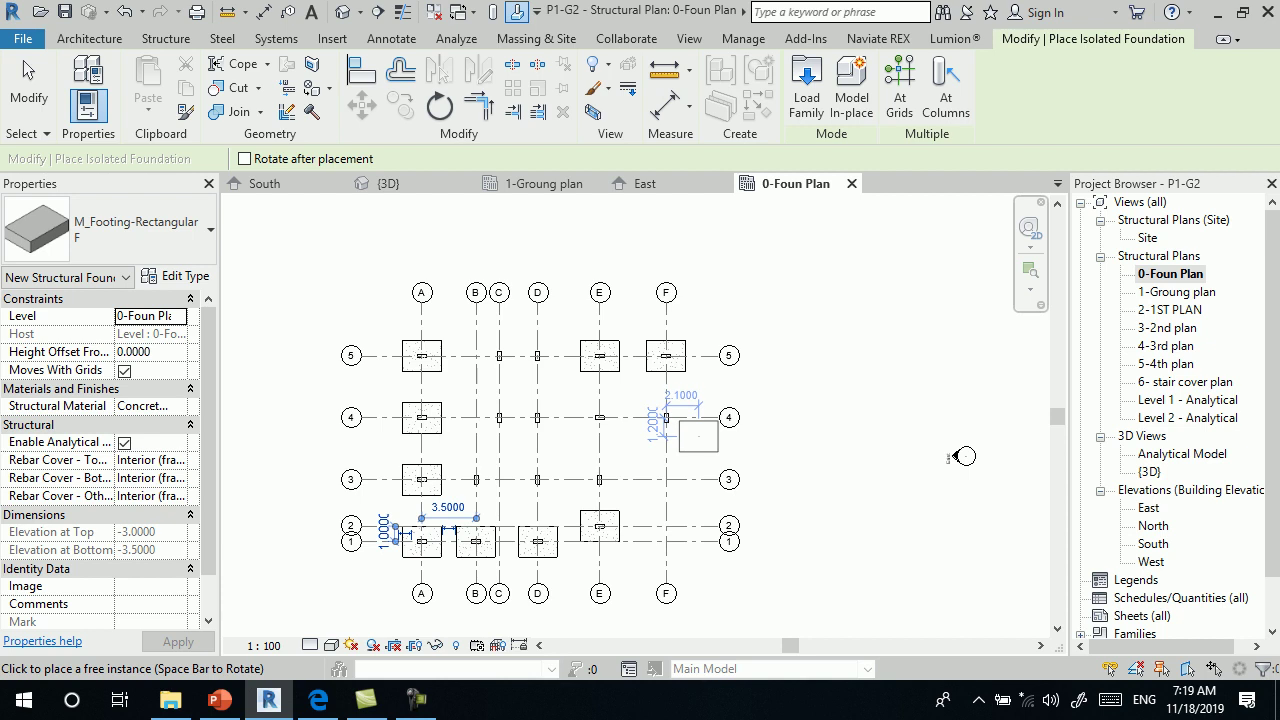
scroll(620, 427, up, 5)
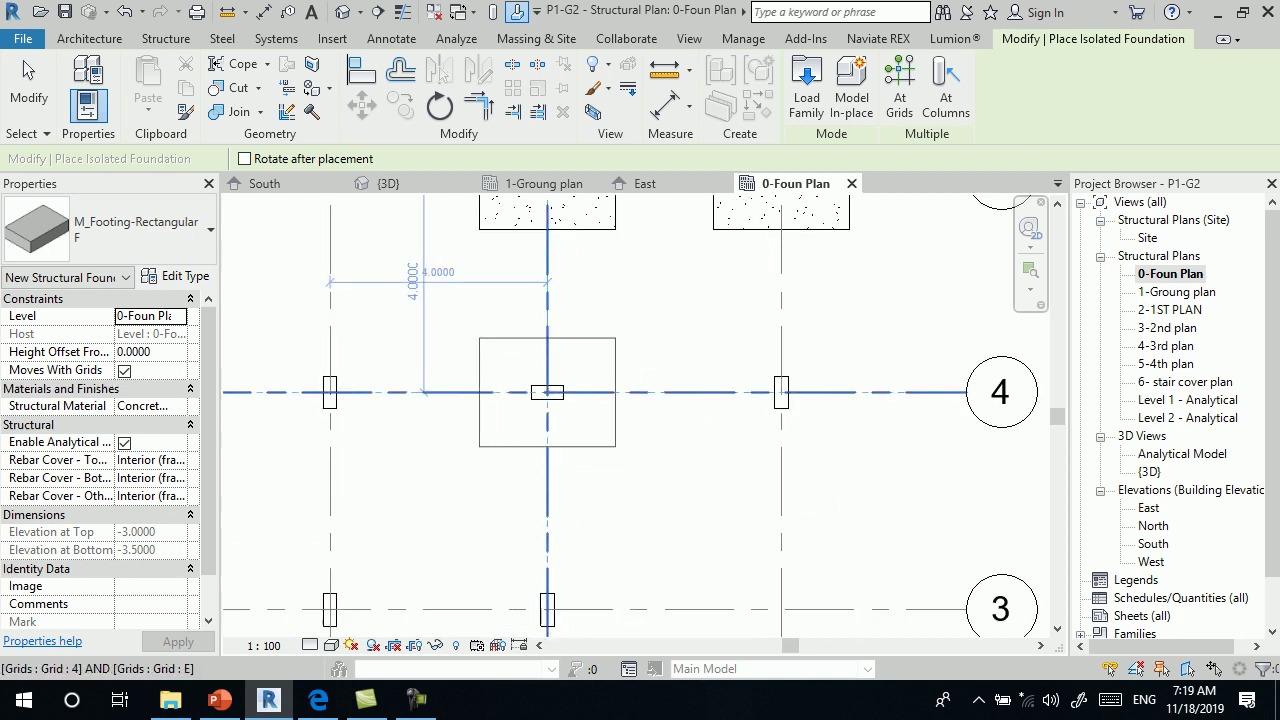
scroll(662, 436, down, 2)
click(586, 407)
click(740, 407)
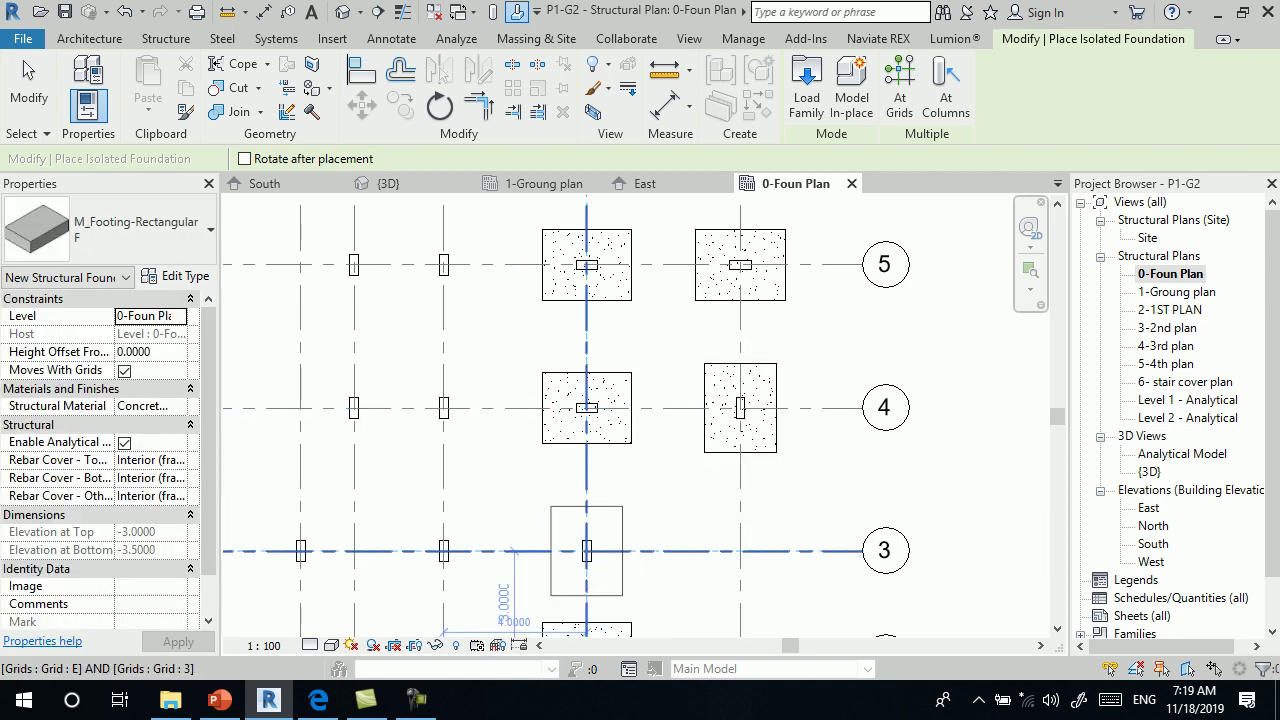
click(586, 550)
scroll(586, 550, down, 2)
scroll(420, 580, up, 2)
click(498, 500)
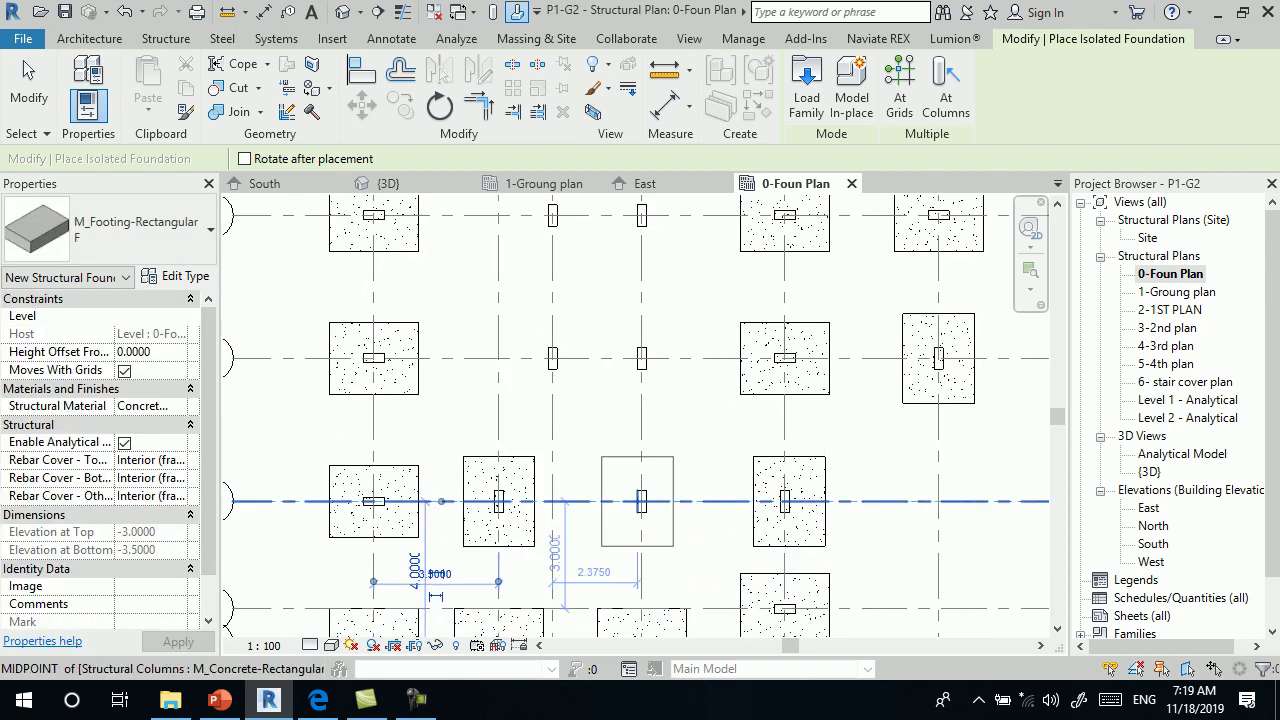
click(641, 500)
scroll(641, 500, down, 2)
scroll(609, 285, up, 2)
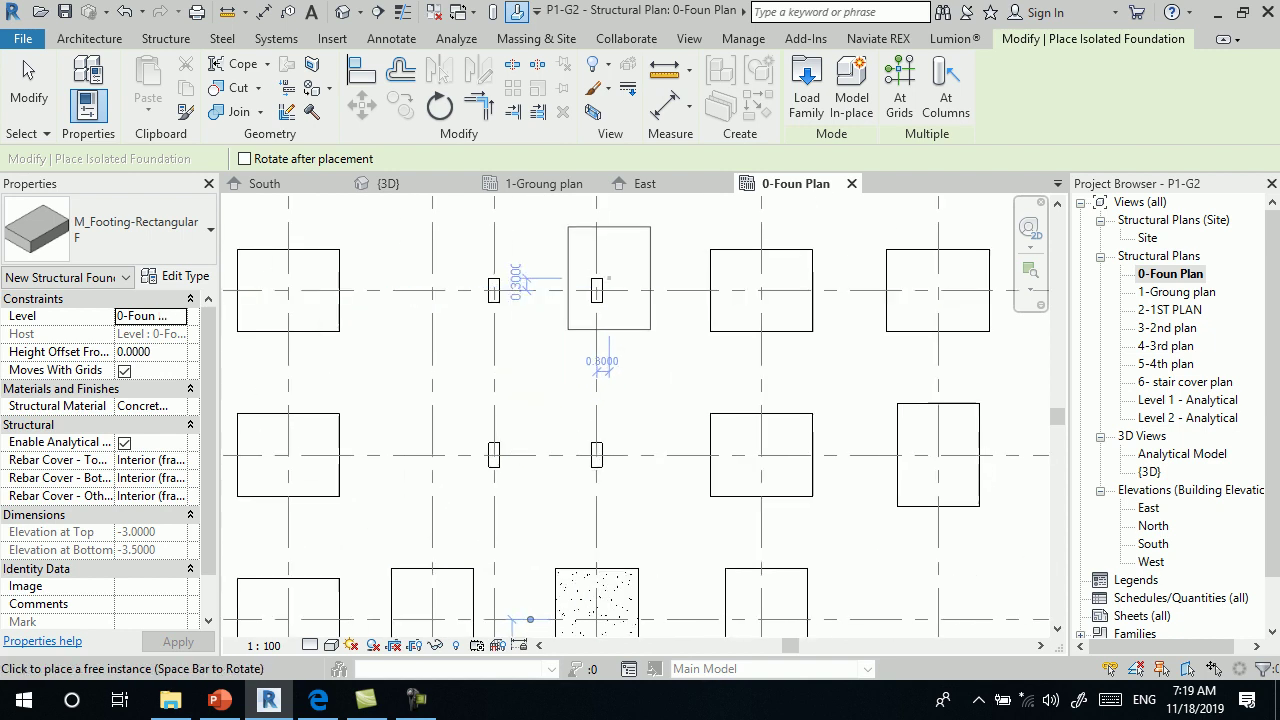
- Place one footing rotated 90° at a grid intersection, then finish footing placement
key(space)
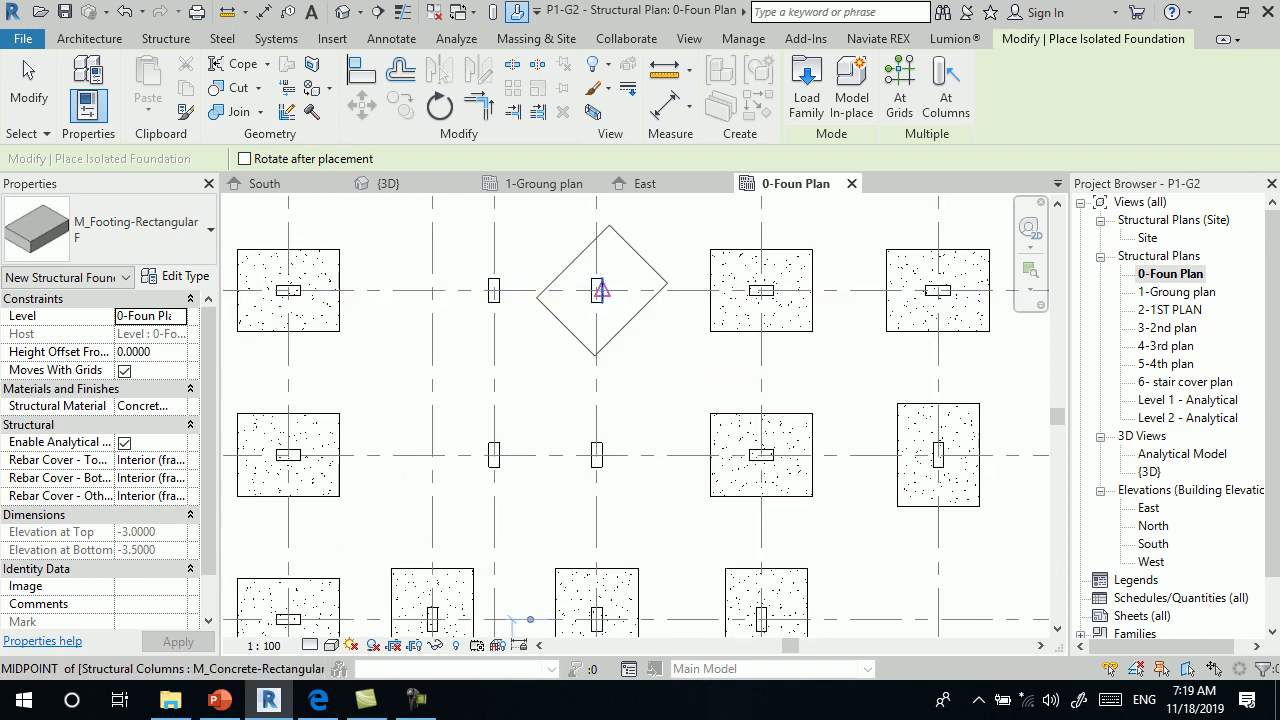
click(596, 290)
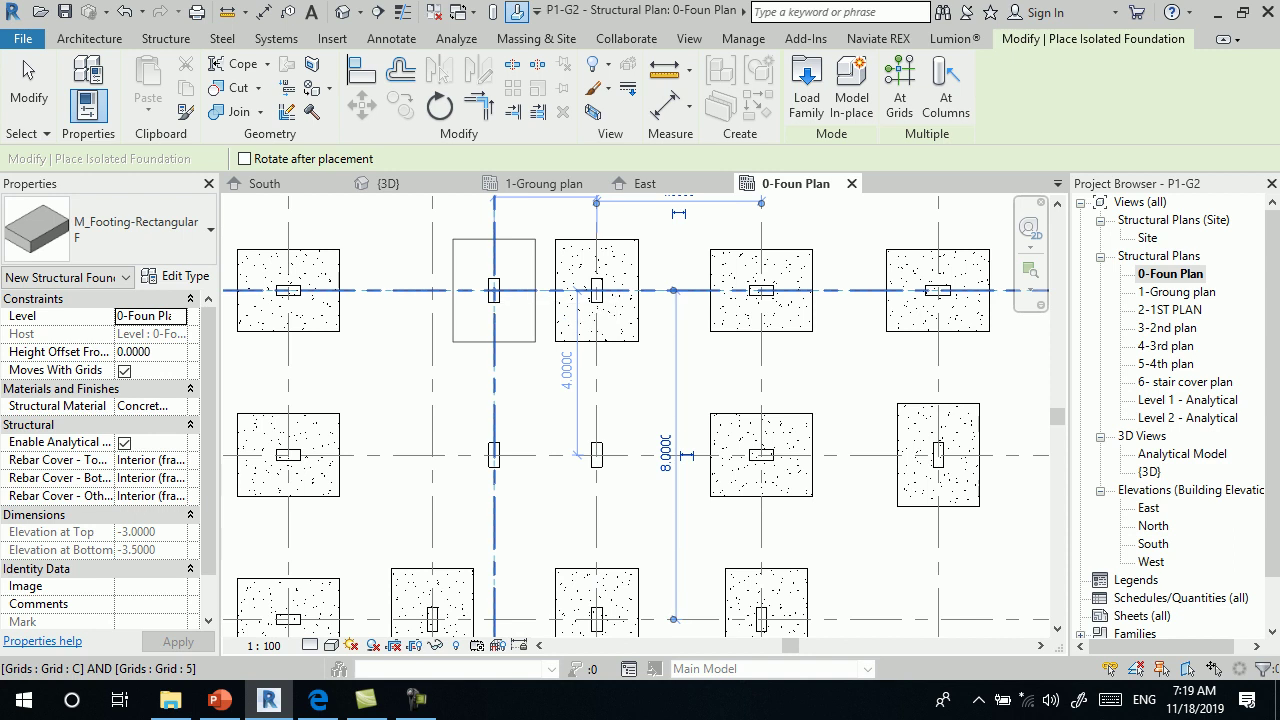
scroll(493, 290, down, 2)
scroll(495, 300, down, 1)
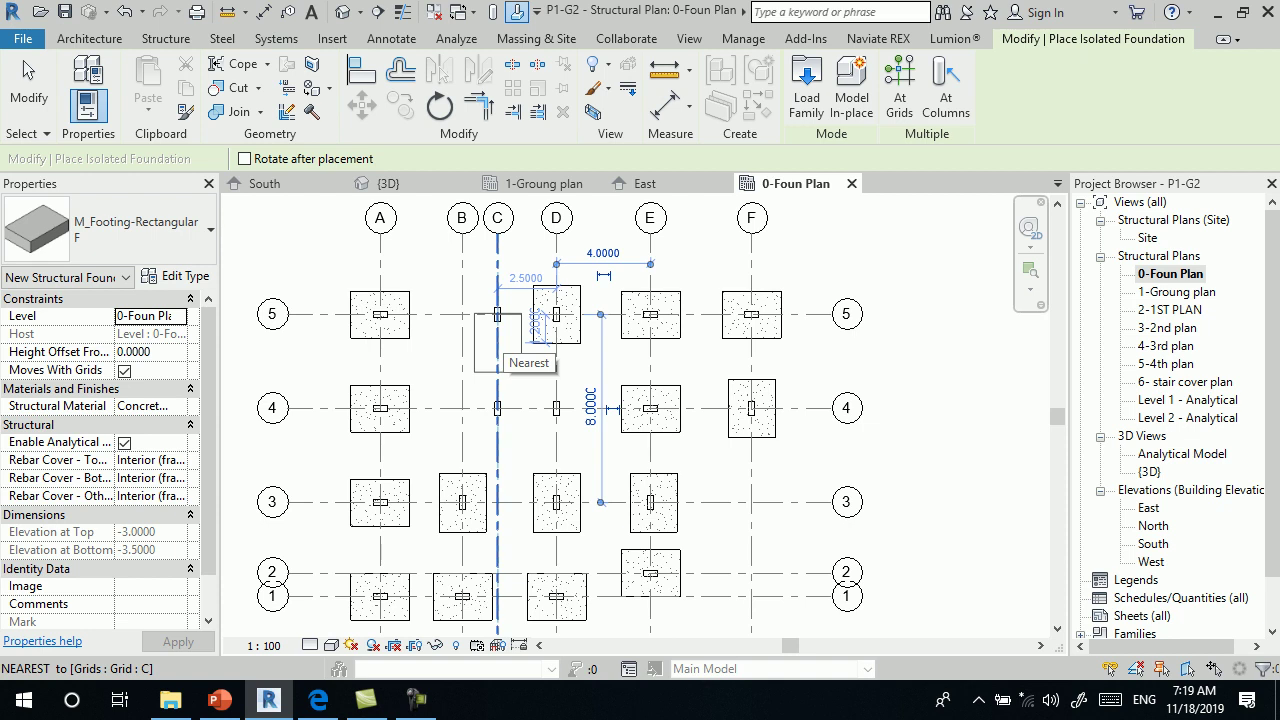
scroll(498, 343, up, 2)
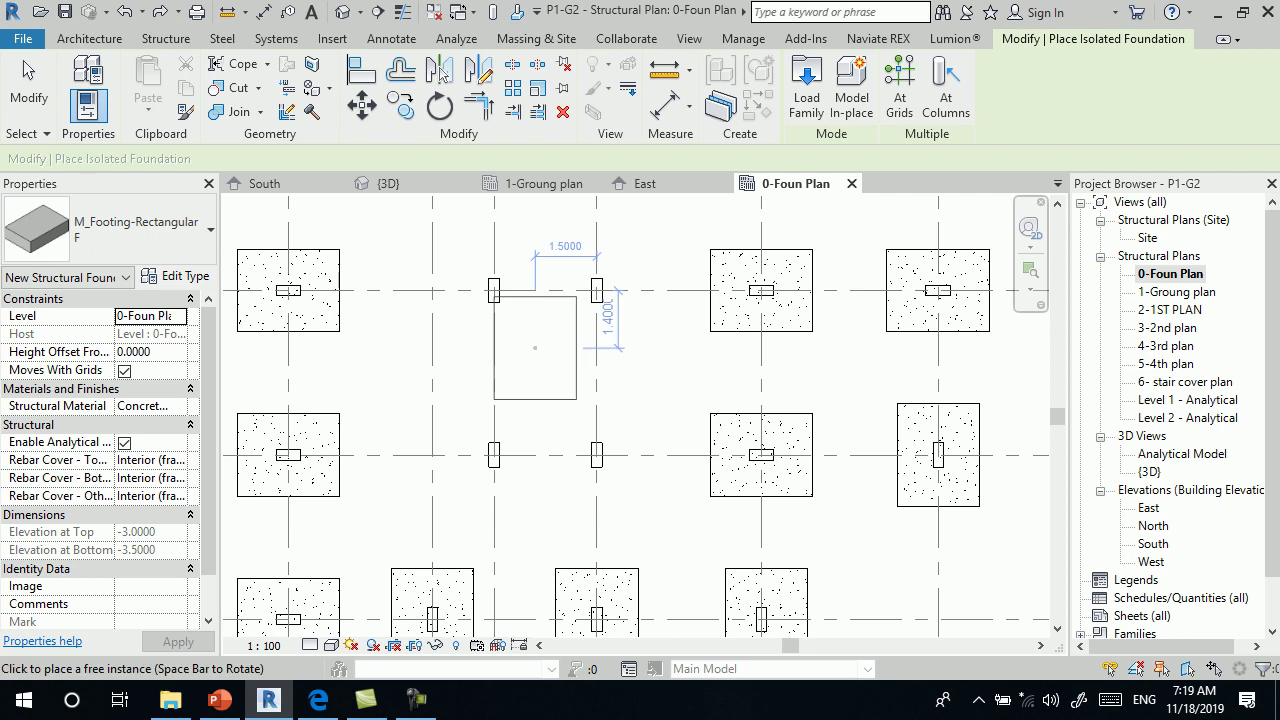
key(Escape)
- Inspect the columns and footings in the {3D} view, then return to 0-Foun Plan
scroll(530, 348, down, 1)
scroll(525, 348, down, 1)
scroll(518, 350, down, 1)
click(343, 12)
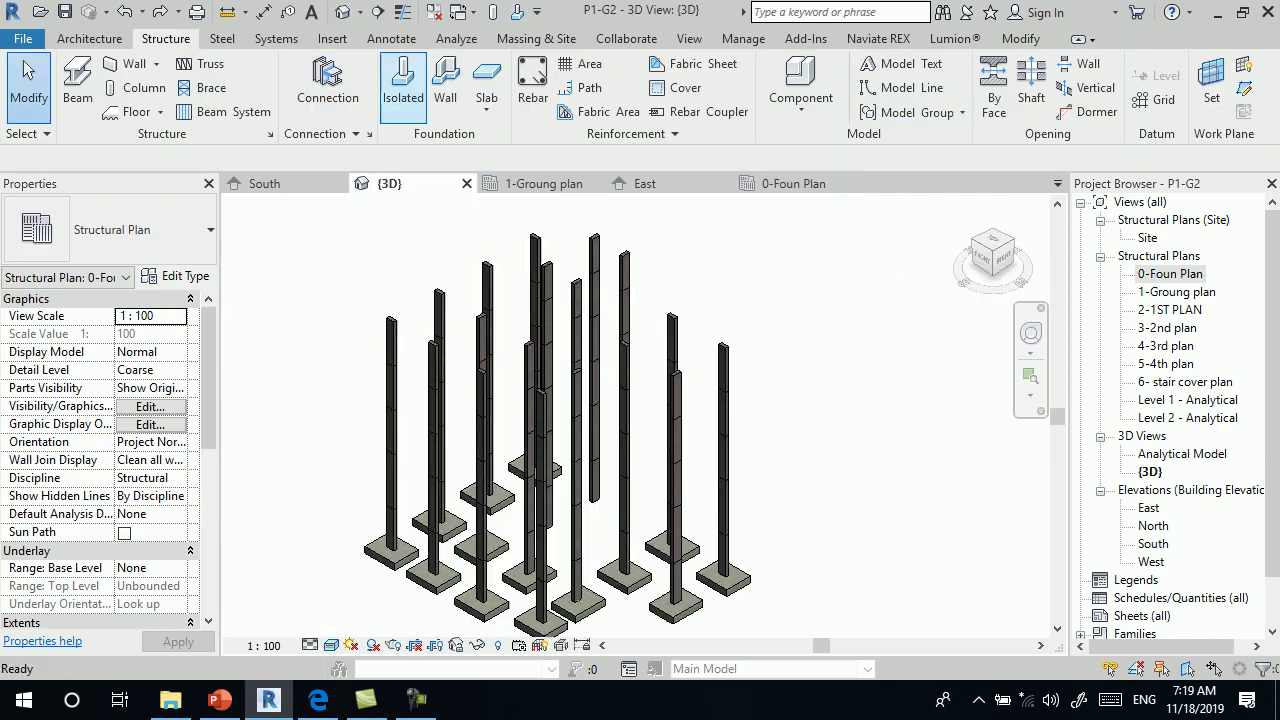
scroll(620, 505, up, 2)
scroll(586, 457, up, 2)
scroll(565, 487, up, 1)
scroll(565, 487, down, 2)
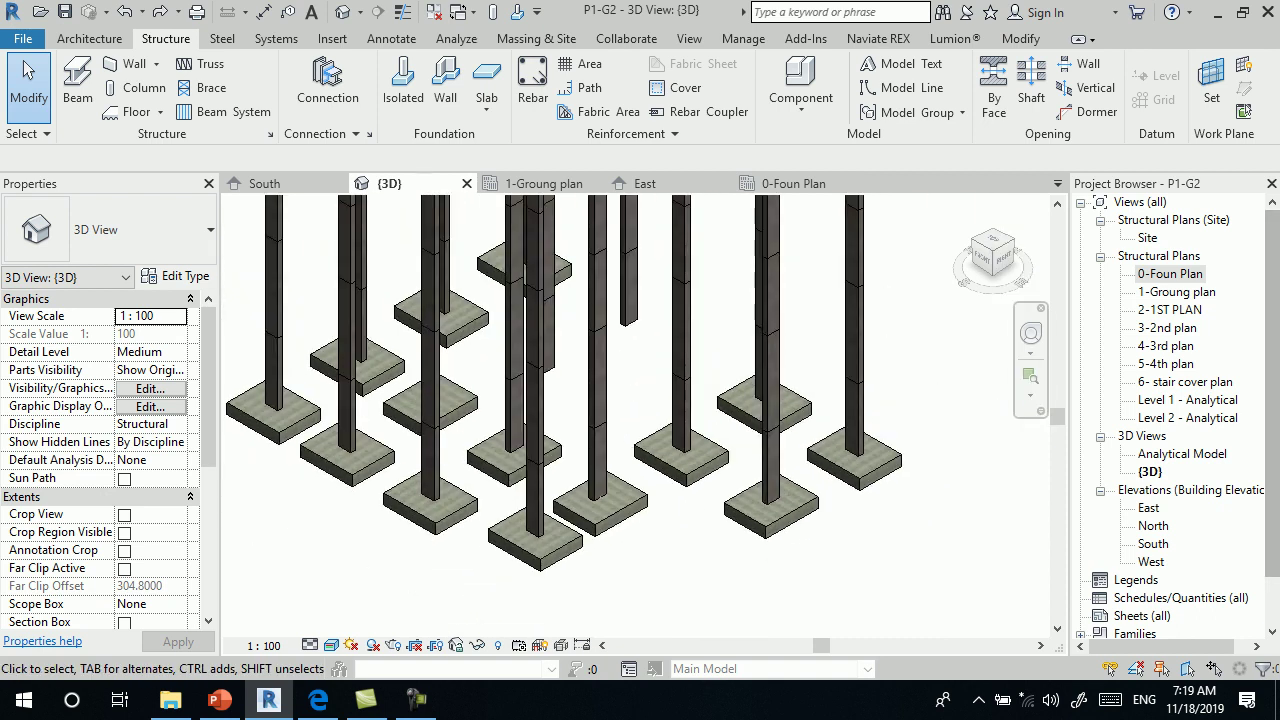
key(ctrl+Tab)
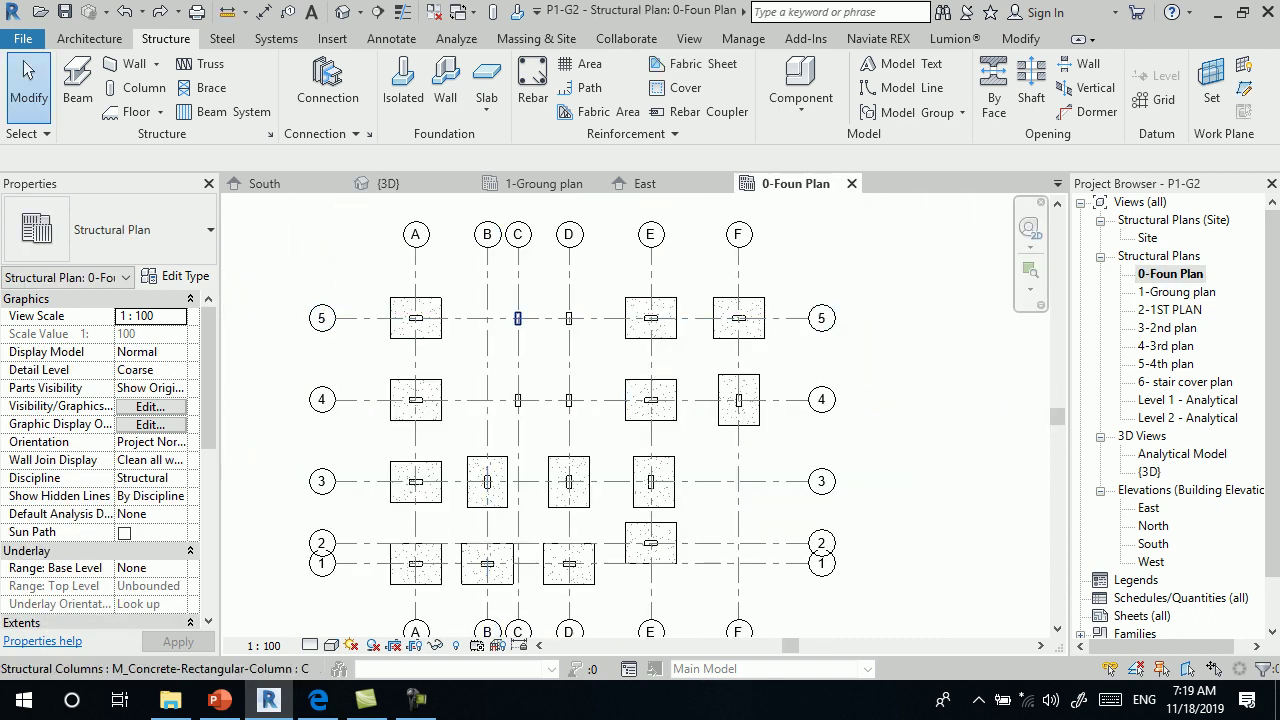
- Duplicate footing type F as F1 with Length 4, keeping 0.5 thickness and 2.0 width
scroll(532, 314, up, 2)
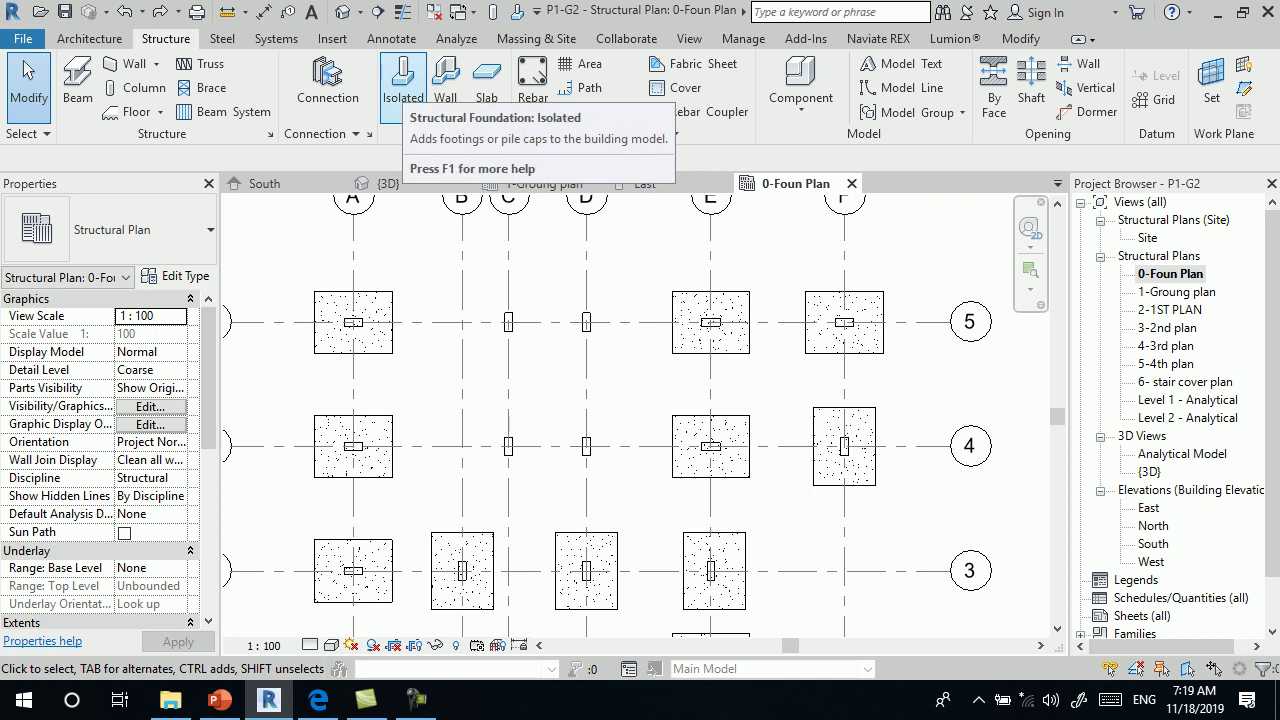
click(403, 85)
click(175, 276)
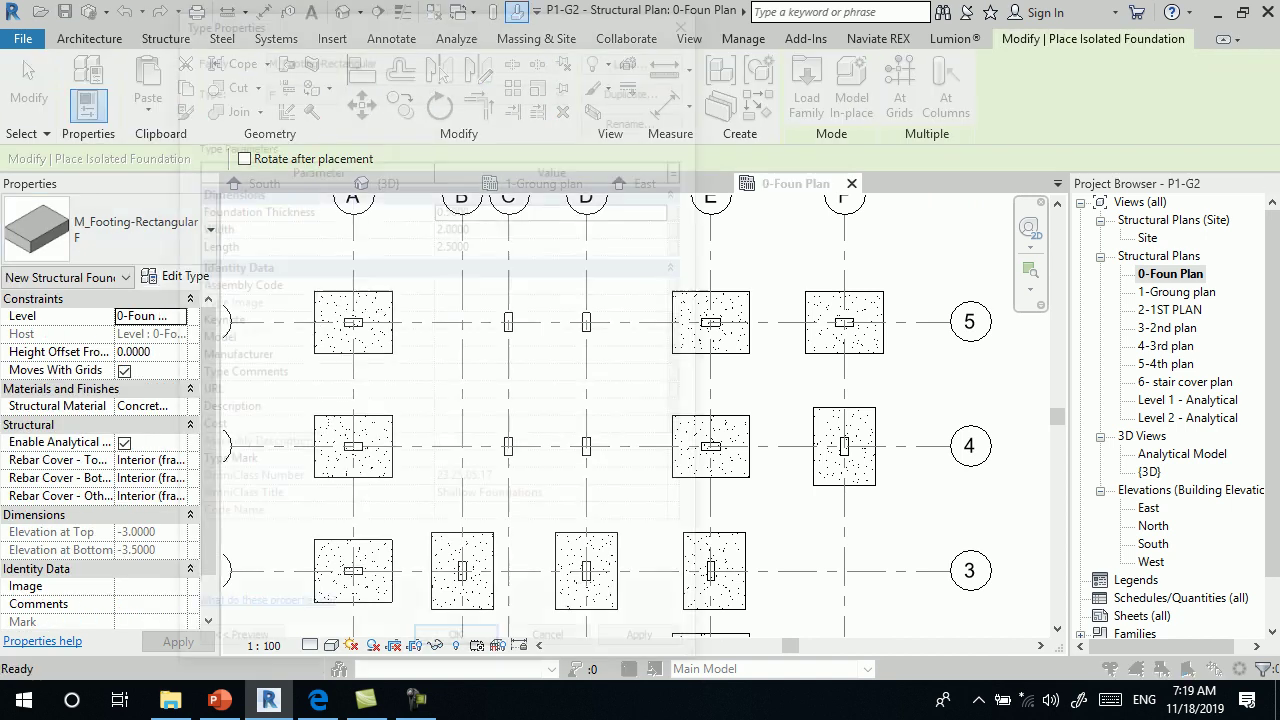
click(639, 85)
text(F1)
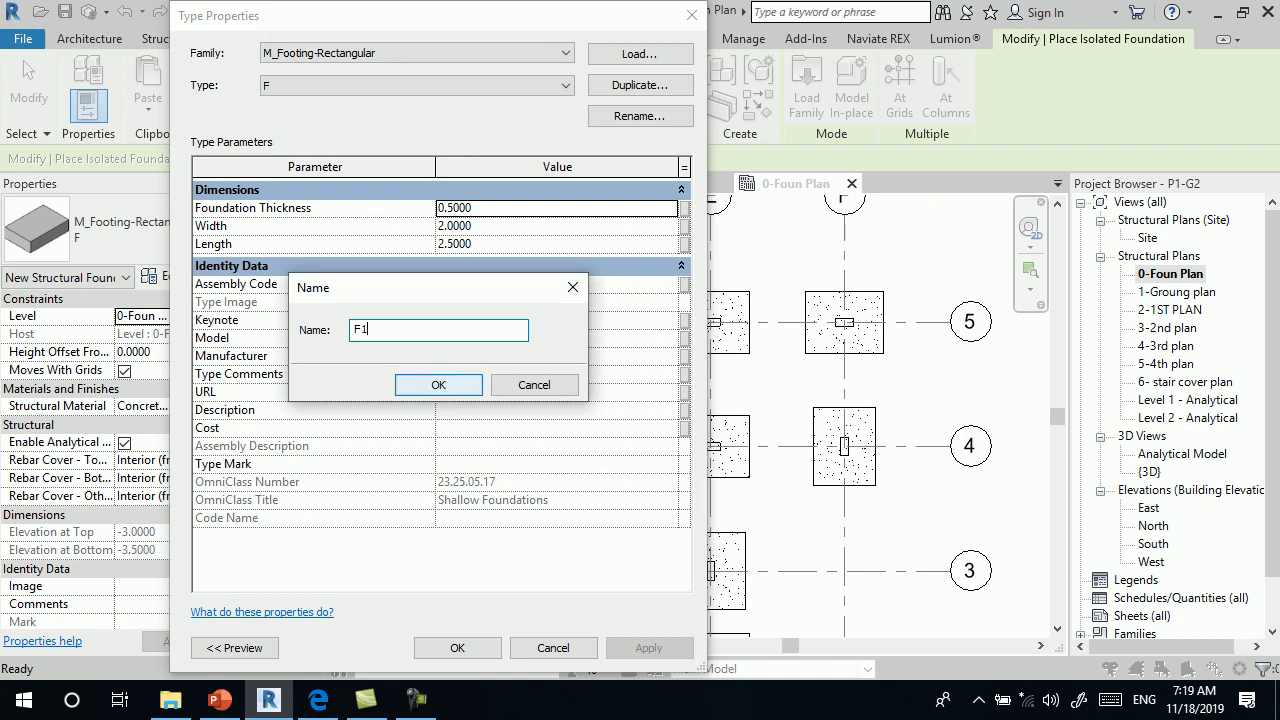
key(Return)
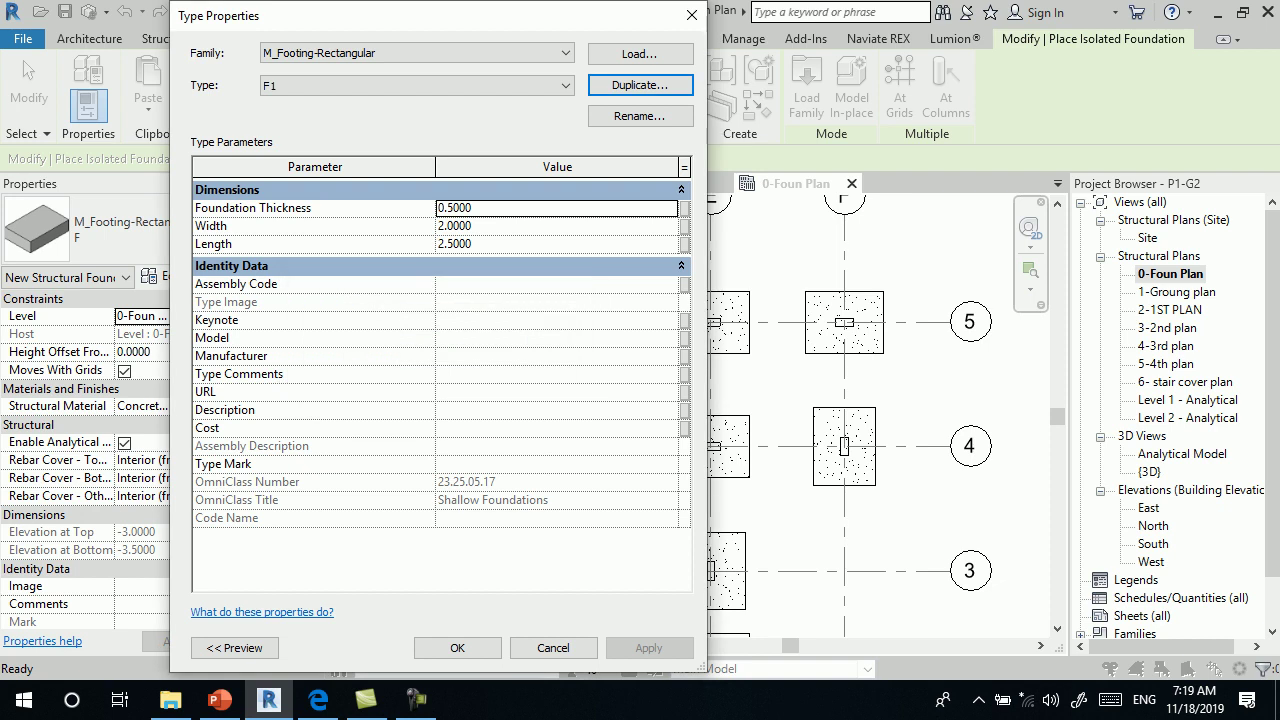
click(455, 243)
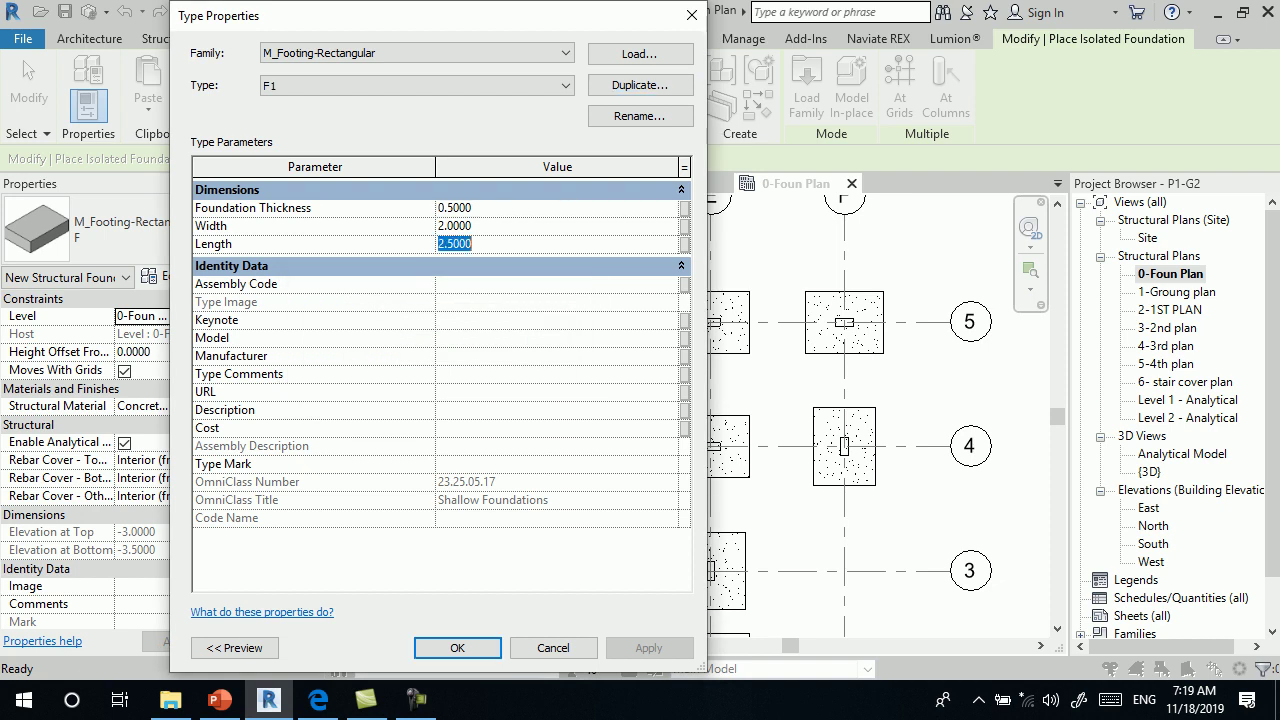
text(4)
click(457, 647)
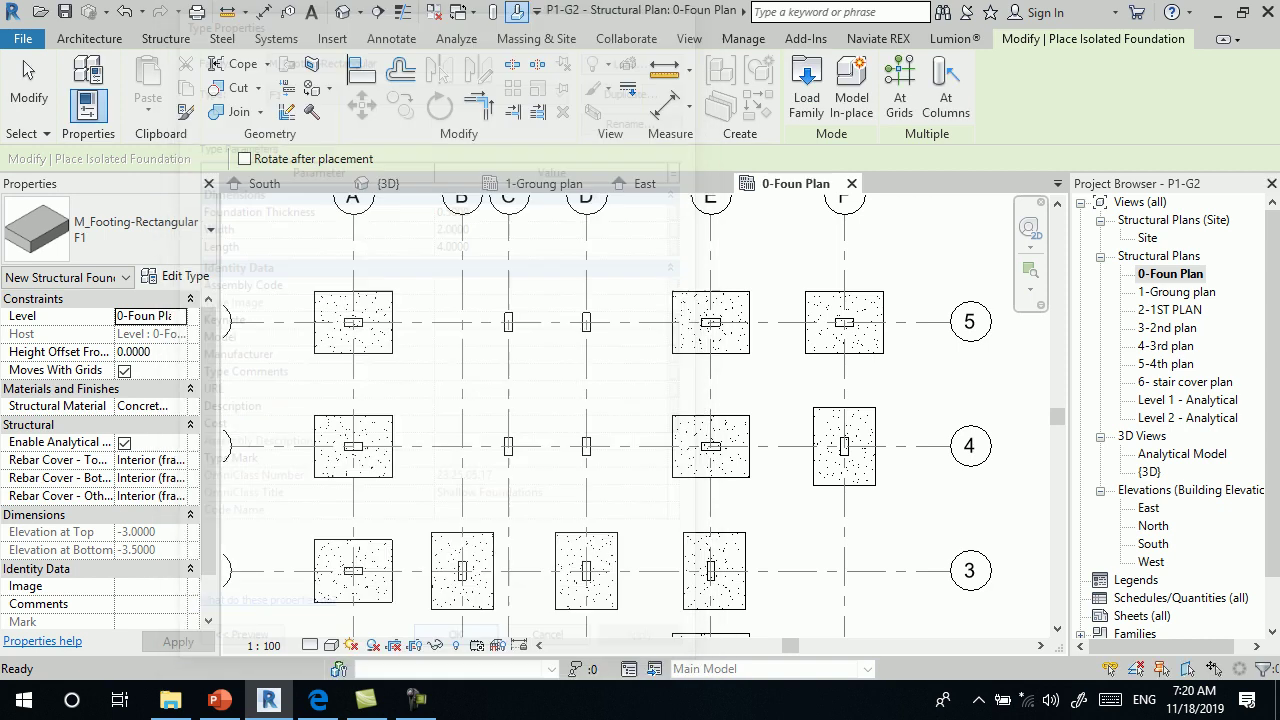
- Turn the F1 footing sideways across the two grid 5 columns, then exit without placing it
key(space)
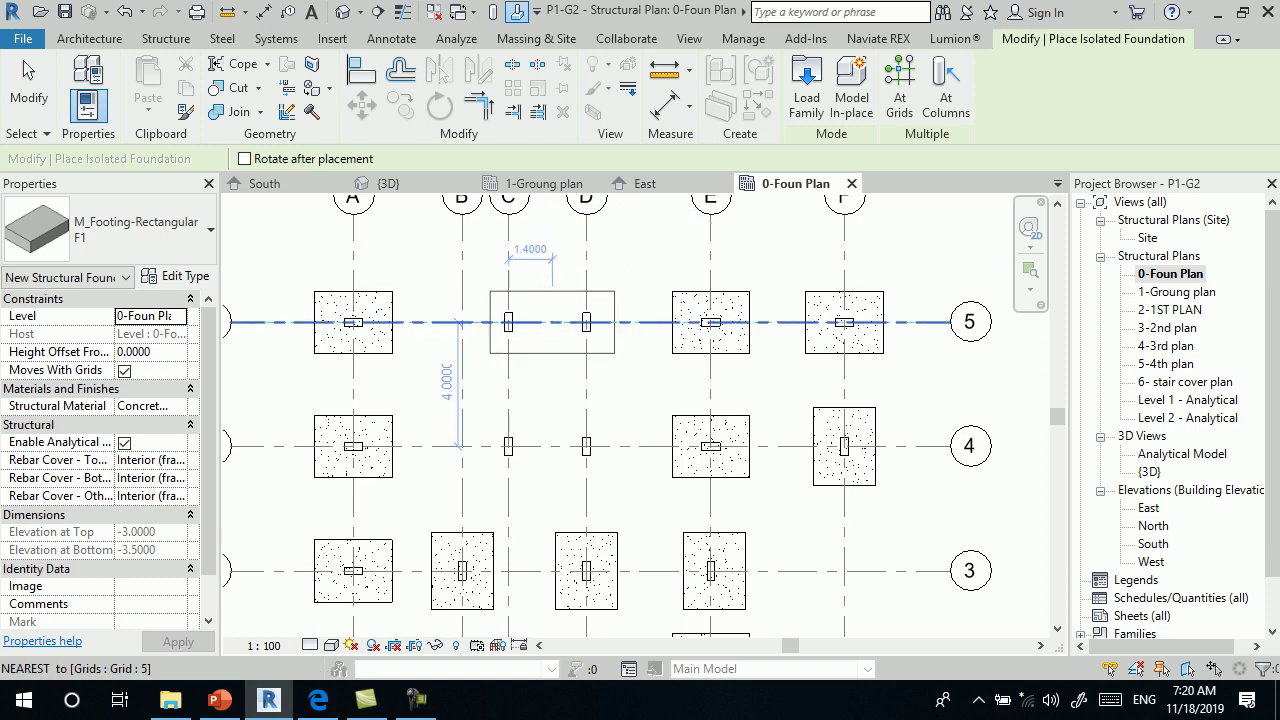
scroll(551, 321, up, 2)
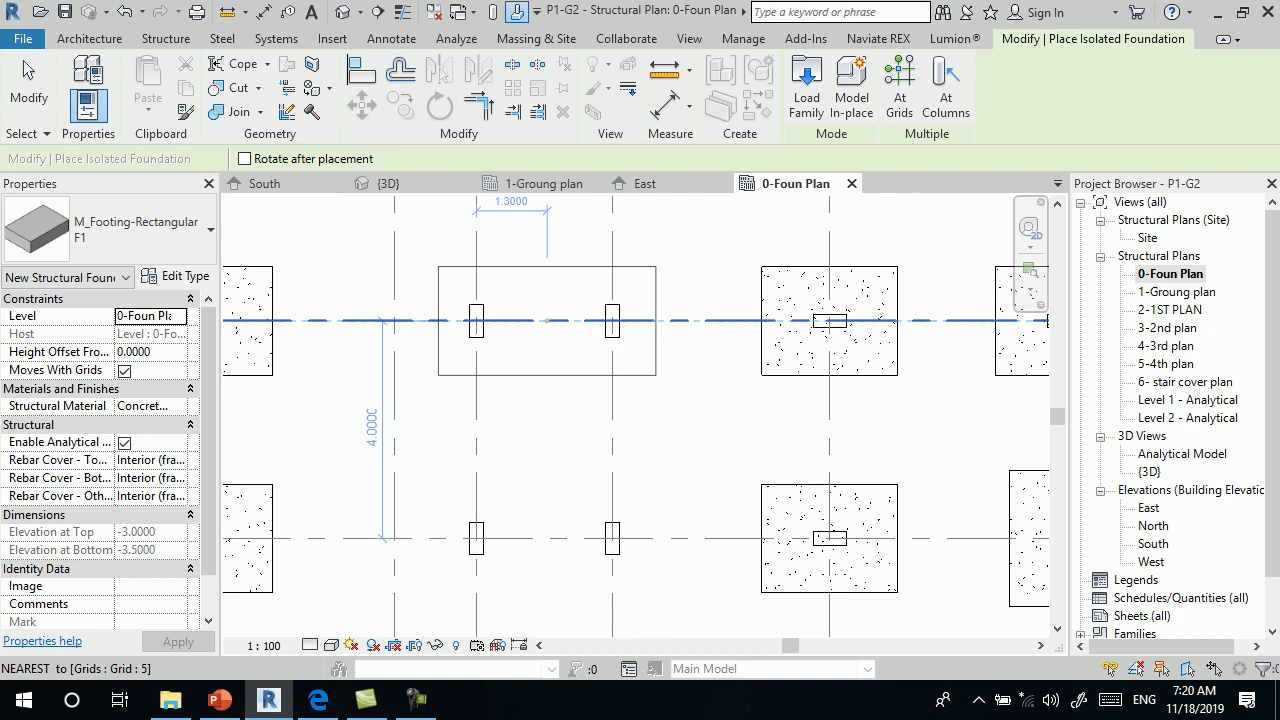
key(Escape)
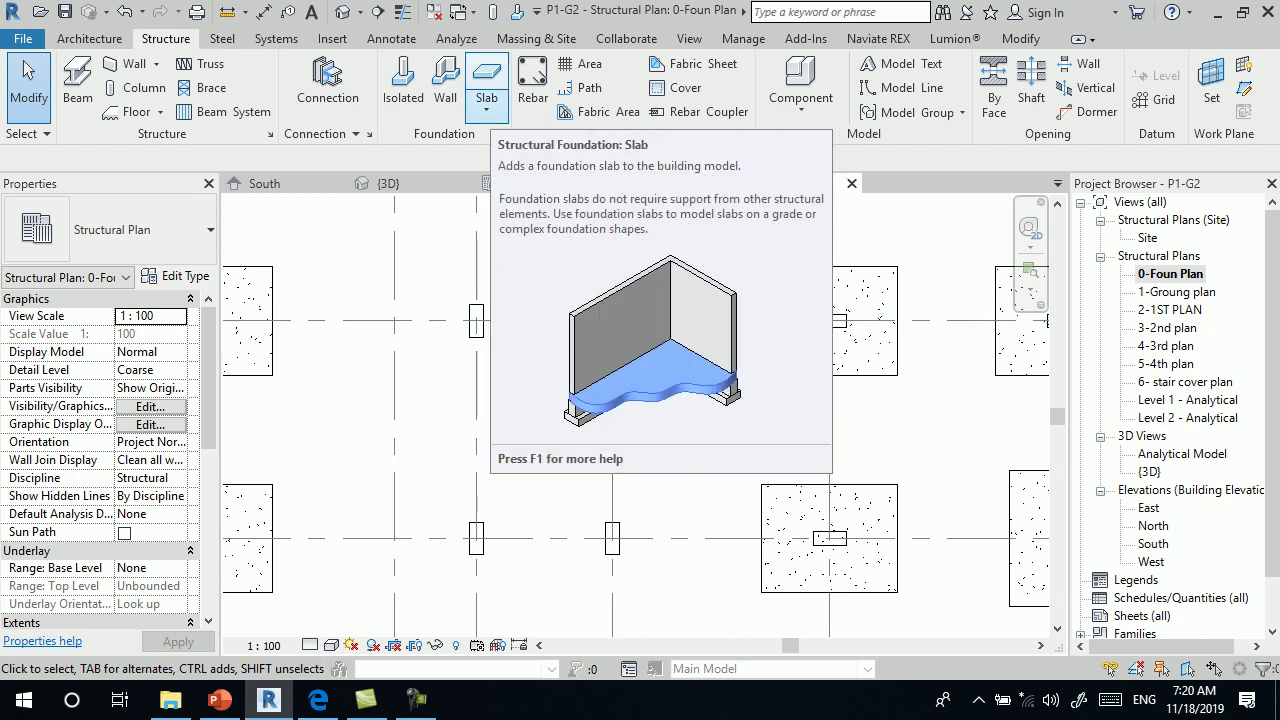
- Start a foundation slab boundary sketch from Structure > Foundation > Slab
click(486, 105)
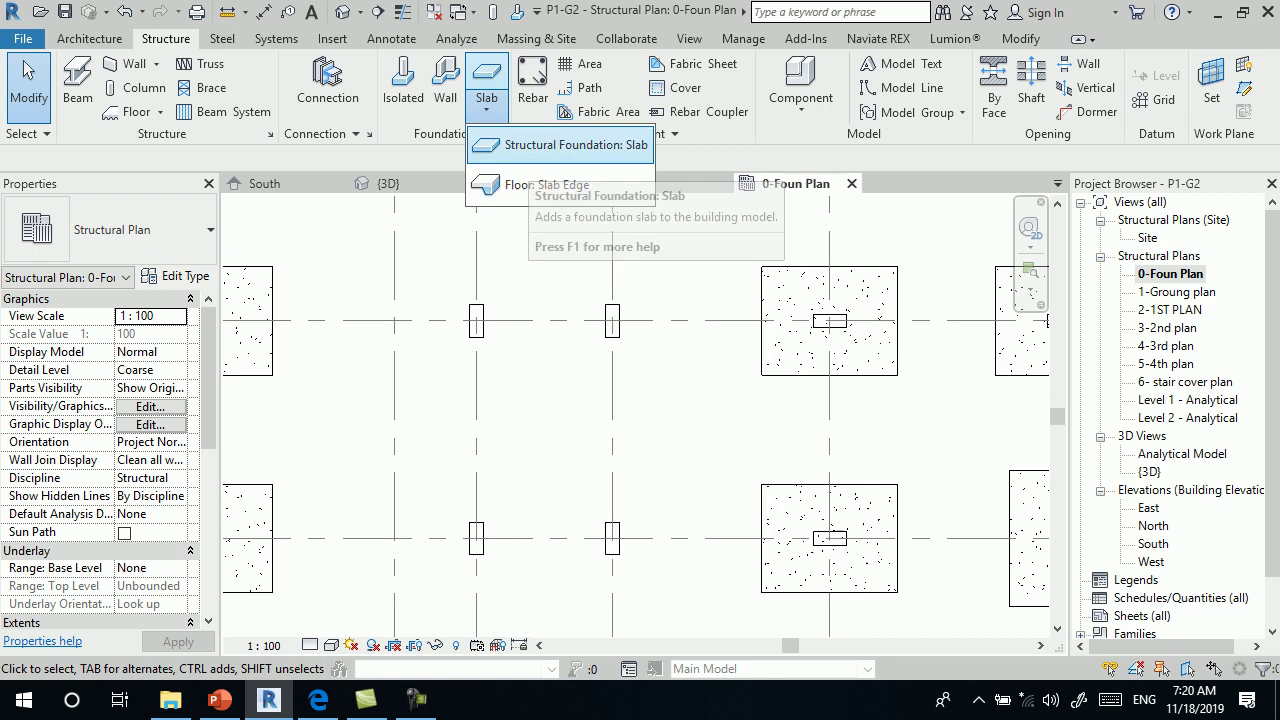
click(560, 145)
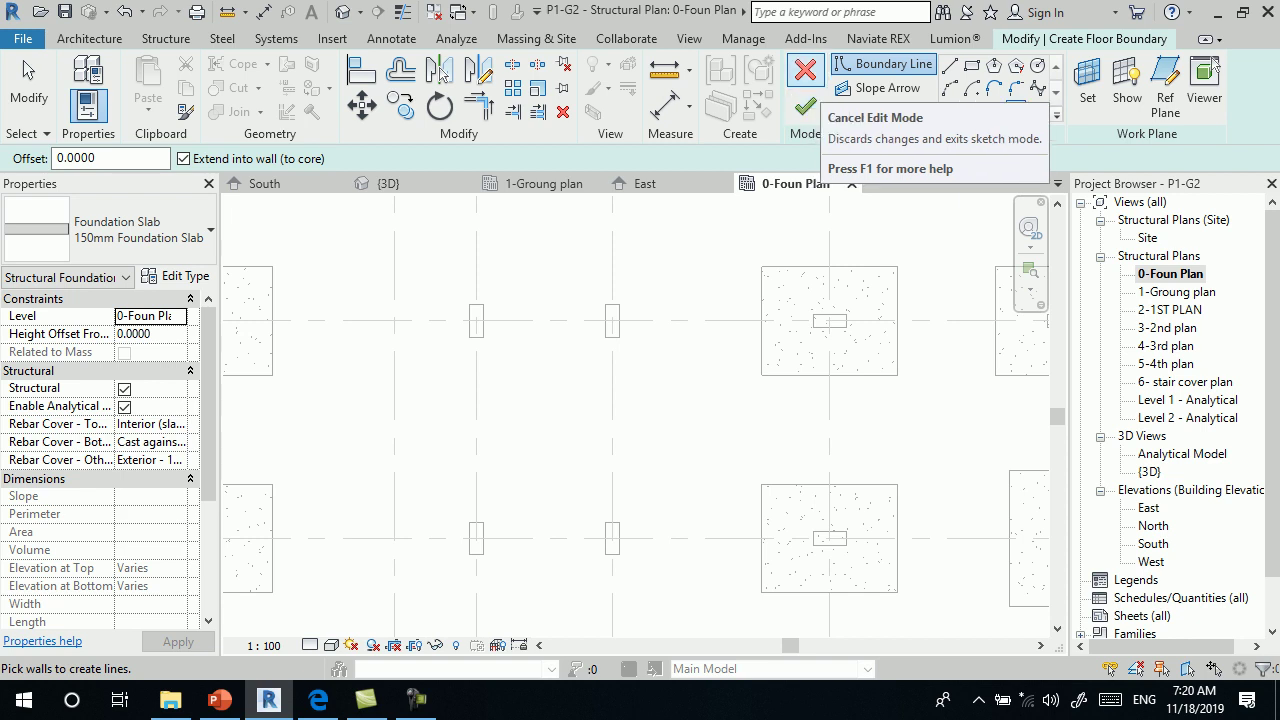
key(Escape)
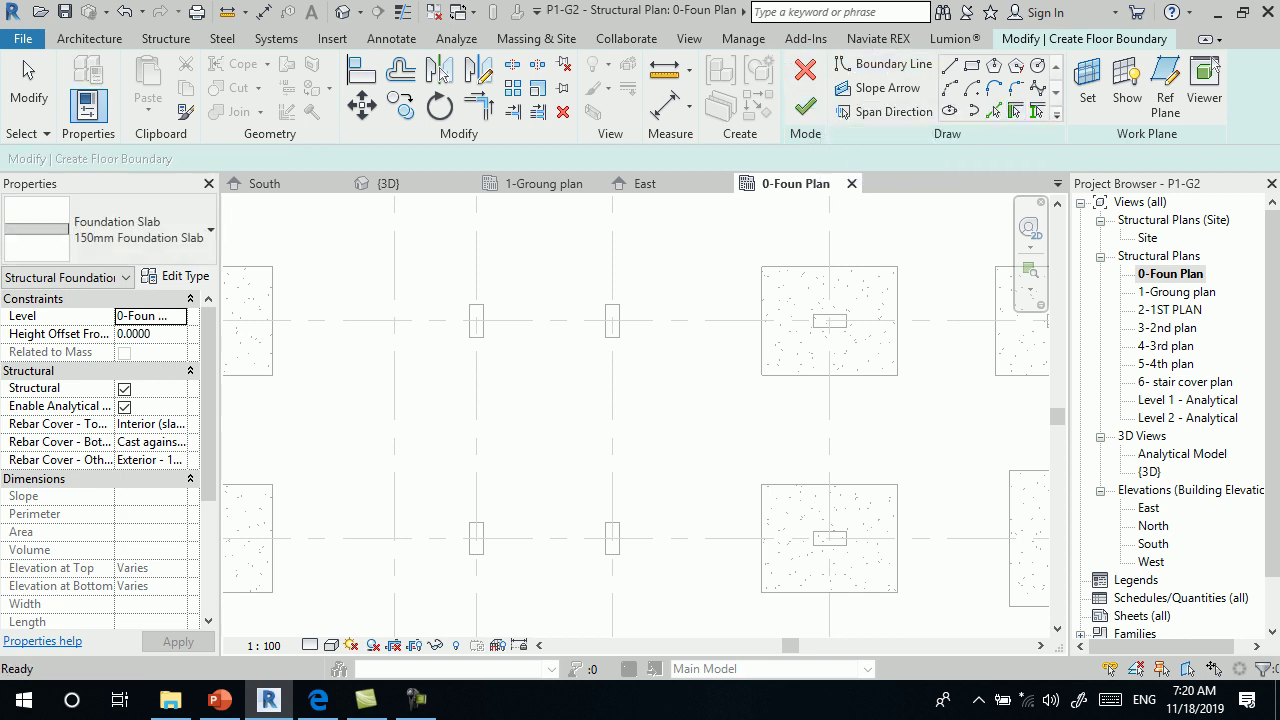
click(27, 70)
click(27, 70)
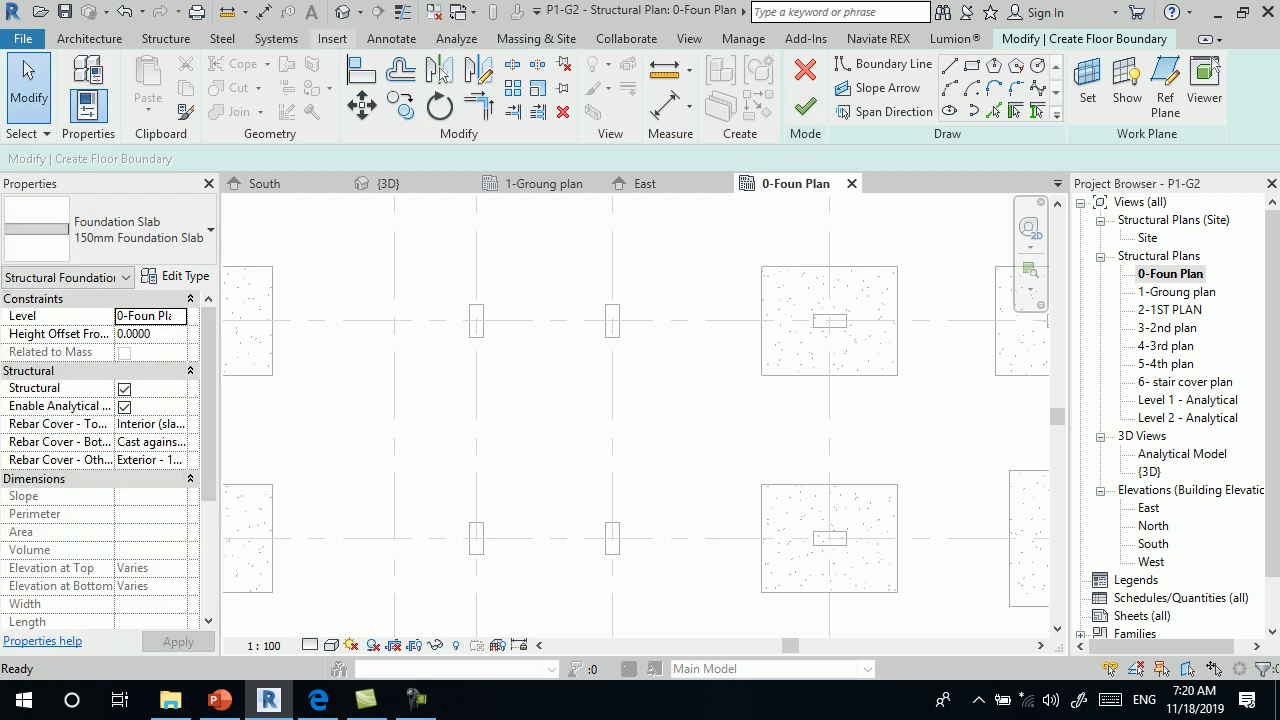
scroll(27, 70, up, 12)
scroll(27, 70, up, 1)
scroll(27, 70, up, 1)
scroll(27, 70, down, 3)
scroll(27, 70, down, 1)
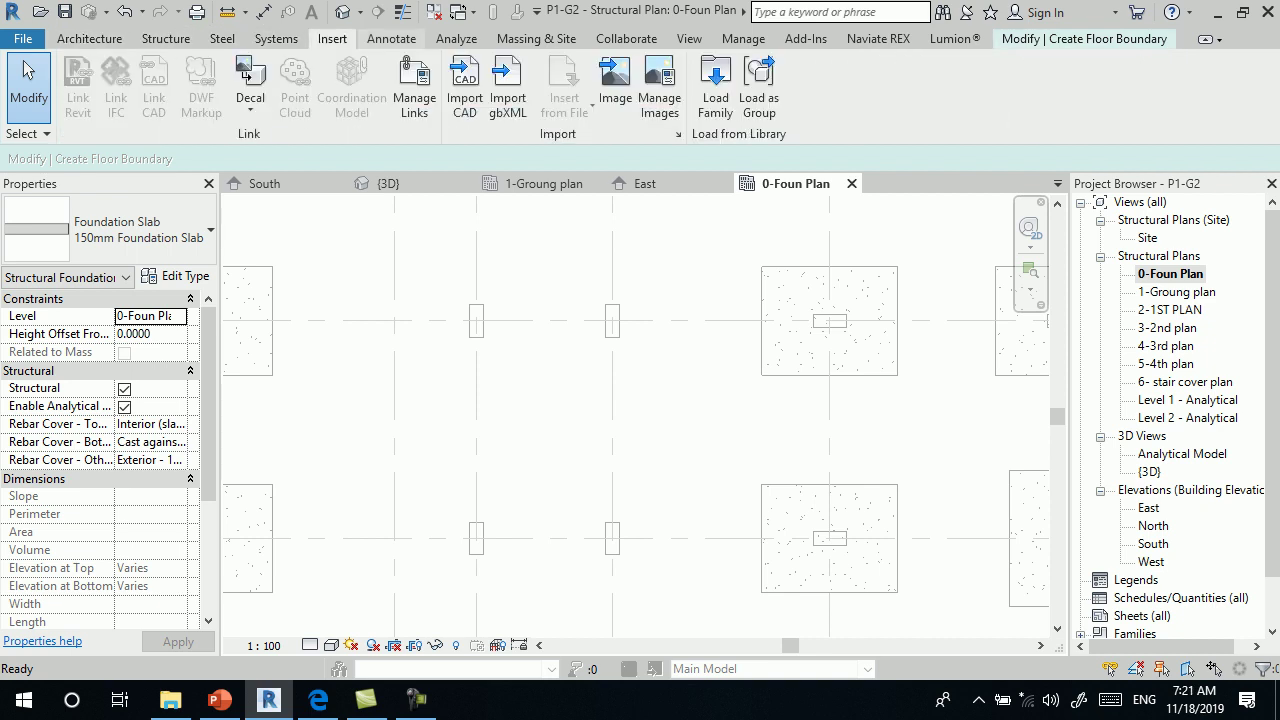
scroll(27, 70, down, 1)
scroll(27, 70, down, 1)
scroll(27, 70, down, 8)
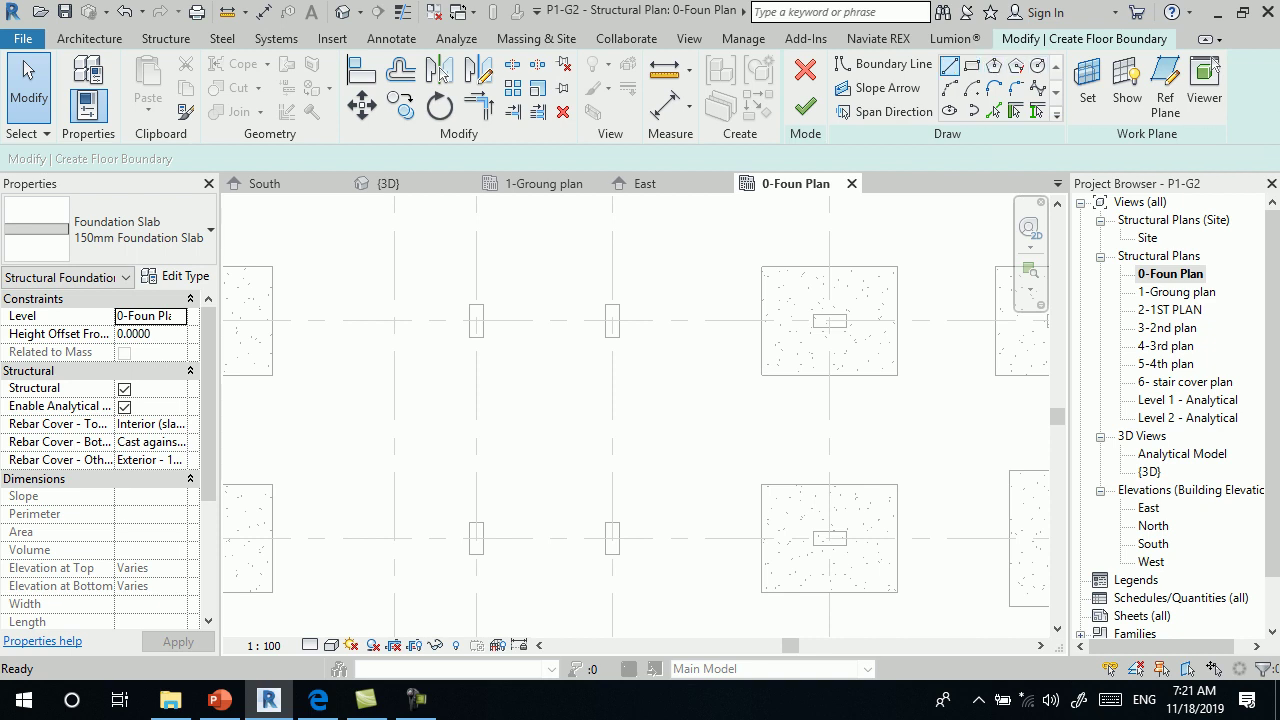
- Draw a trial four-segment boundary loop with the Line tool, then discard the sketch
click(950, 66)
click(930, 282)
click(782, 360)
click(708, 297)
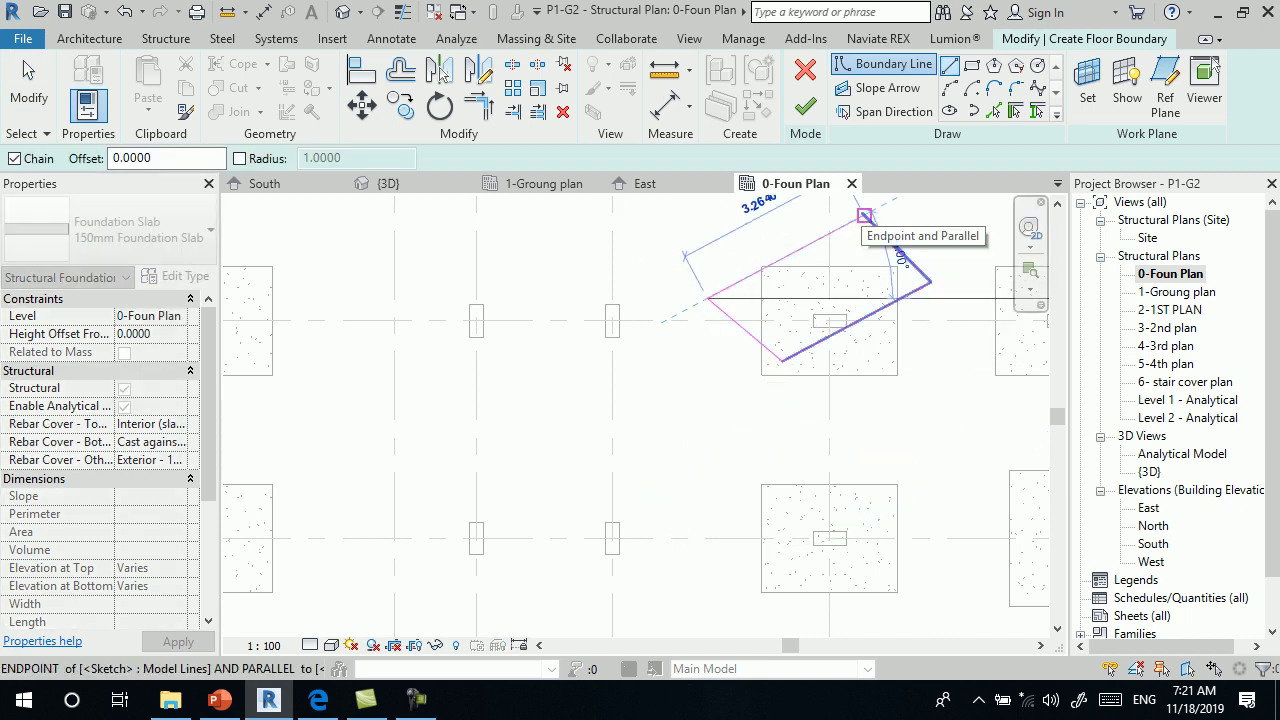
click(864, 215)
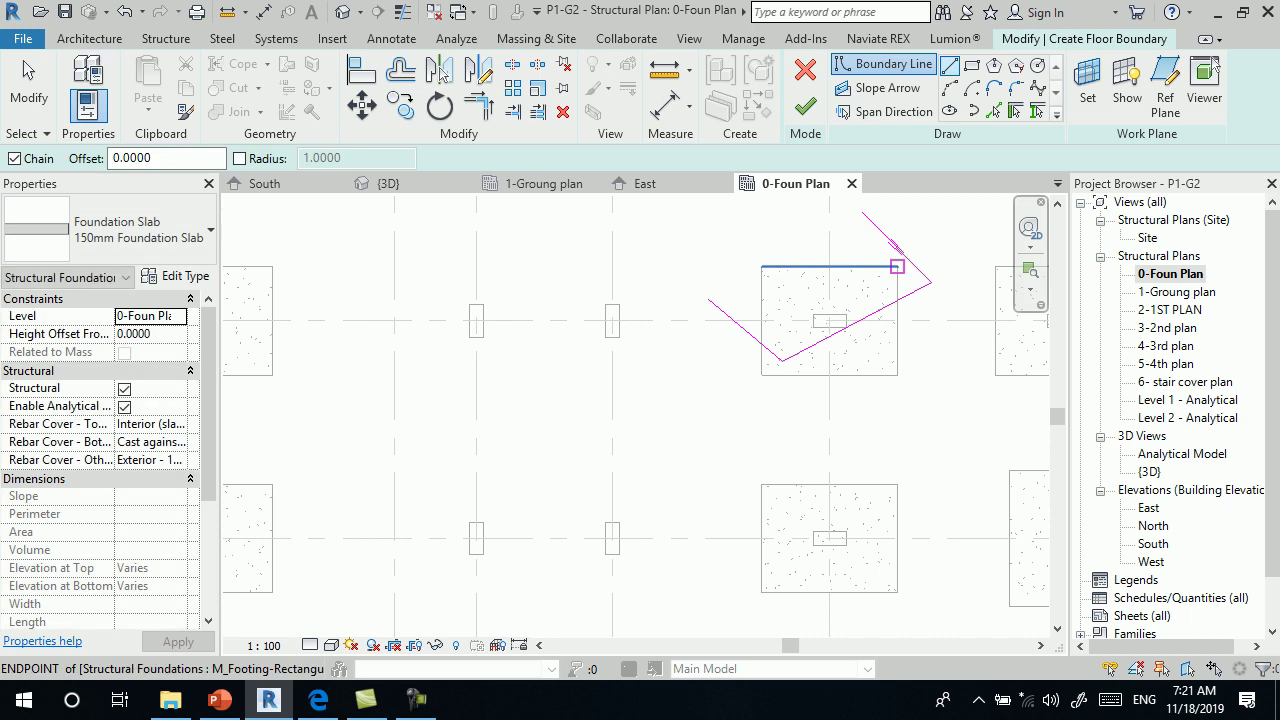
key(Escape)
key(Escape)
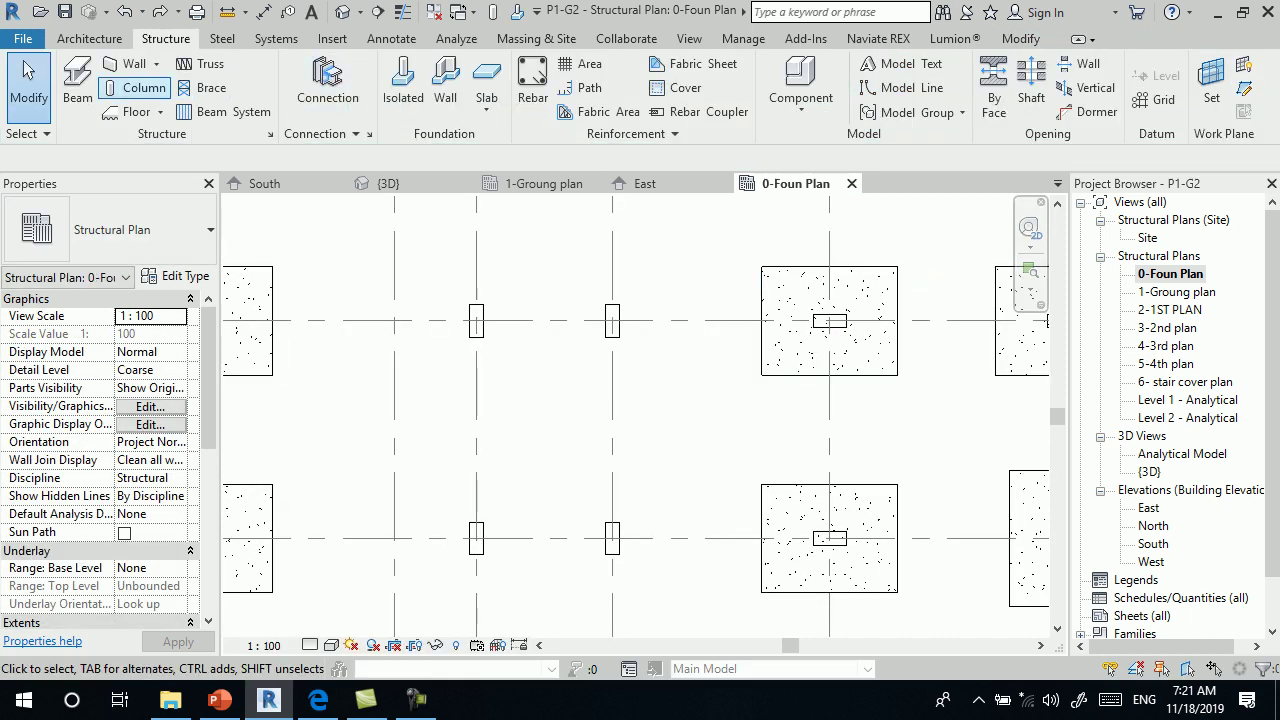
- Start a new 150mm Foundation Slab sketch with the Rectangle tool and select the Offset field
click(133, 87)
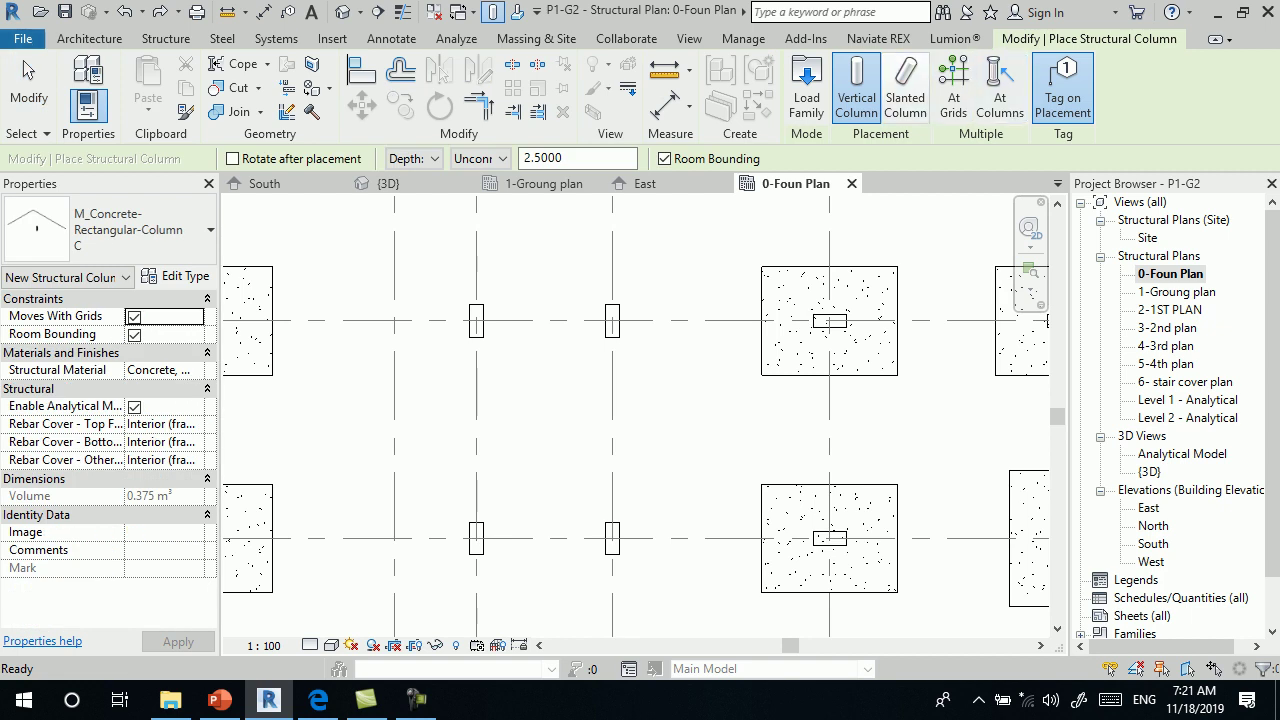
click(165, 38)
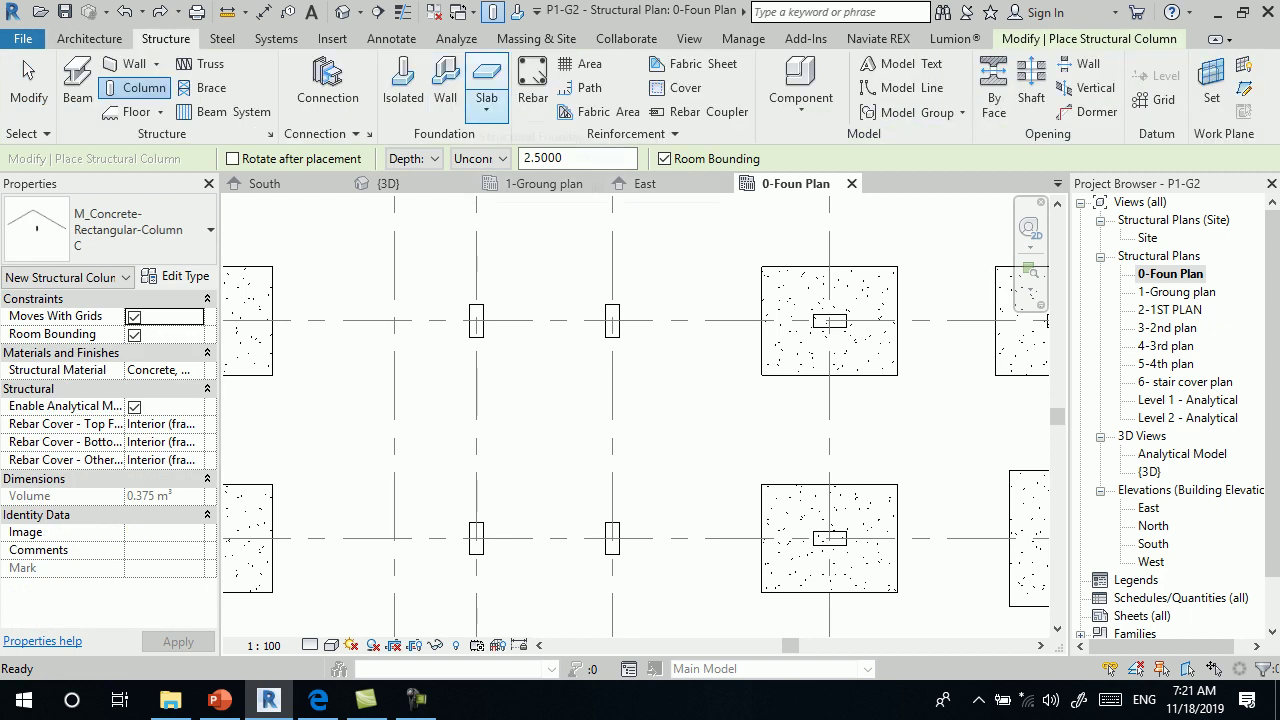
click(486, 80)
click(972, 65)
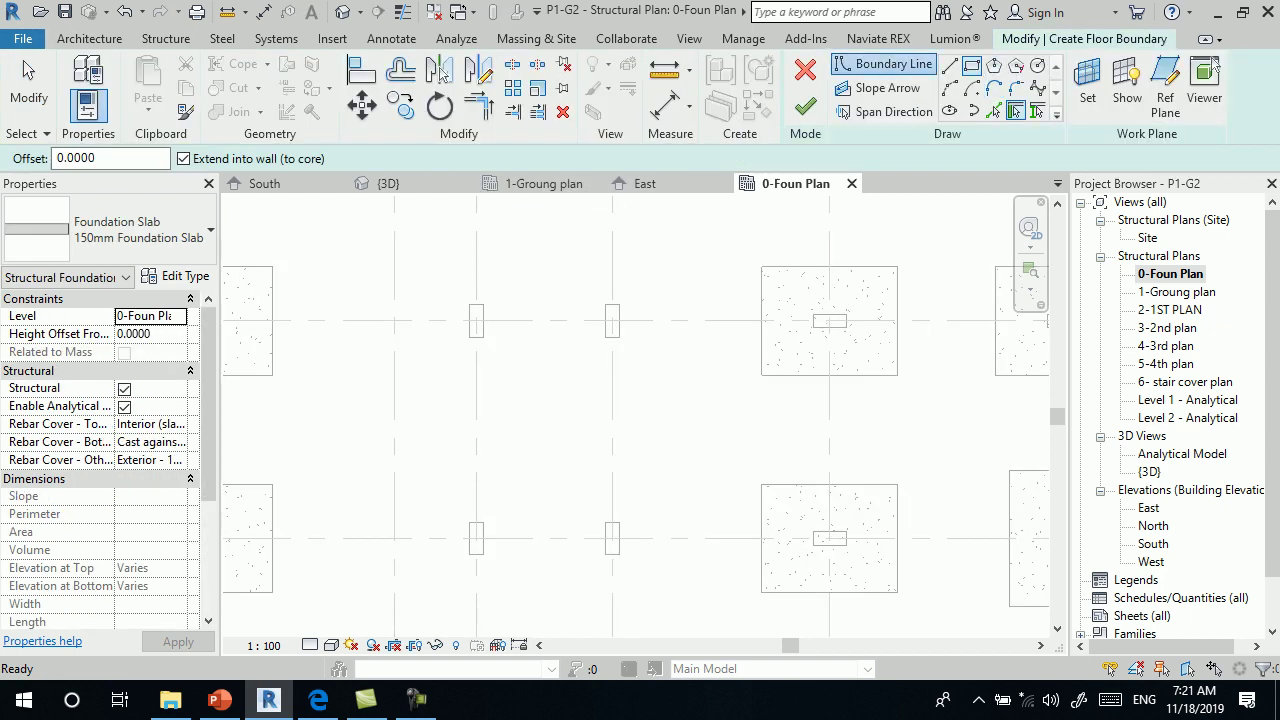
scroll(490, 320, down, 2)
scroll(490, 320, up, 3)
click(473, 330)
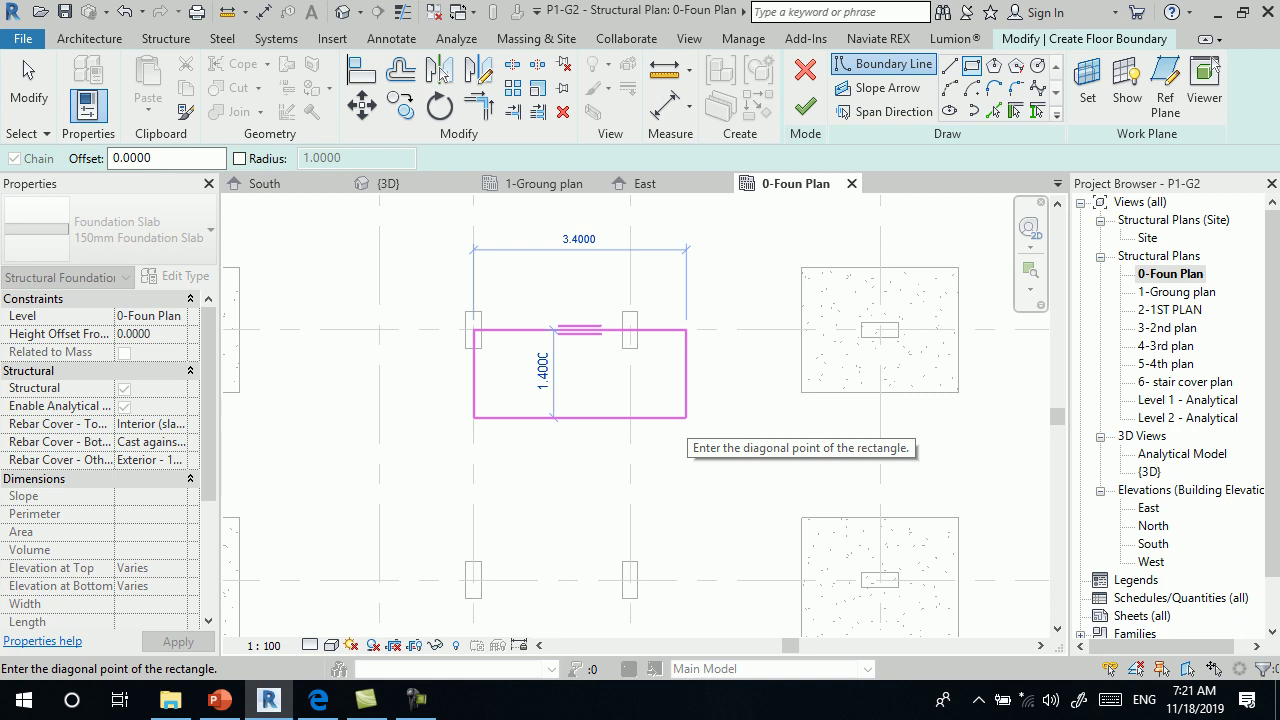
key(Escape)
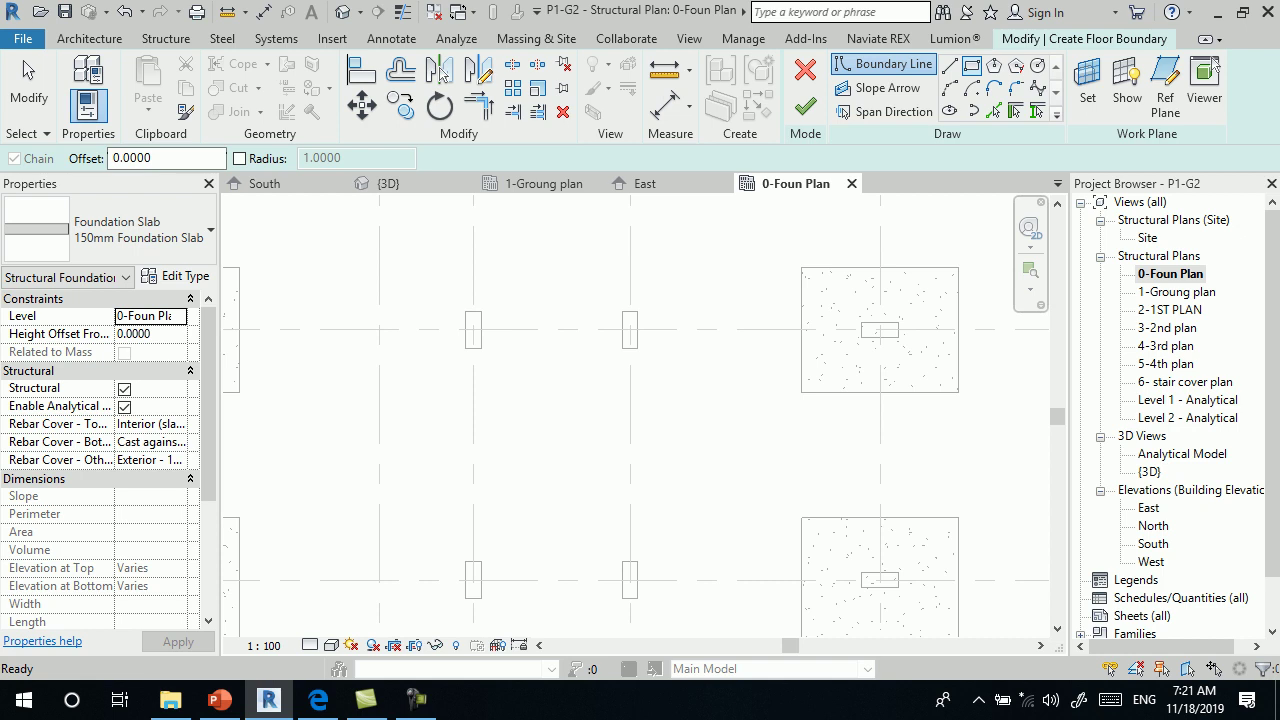
click(165, 158)
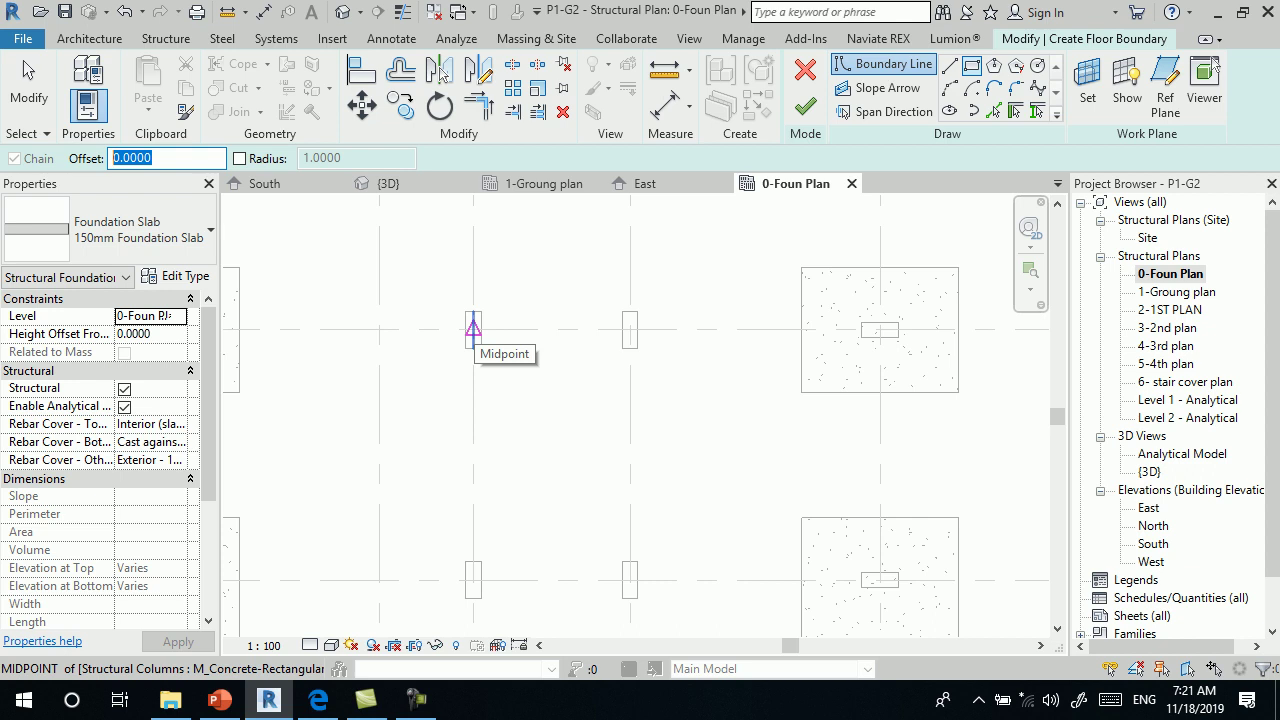
- At a 1.0 offset, sketch 4.5 × 2.0 rectangles around the upper and lower column pairs and finish
text(1)
key(Return)
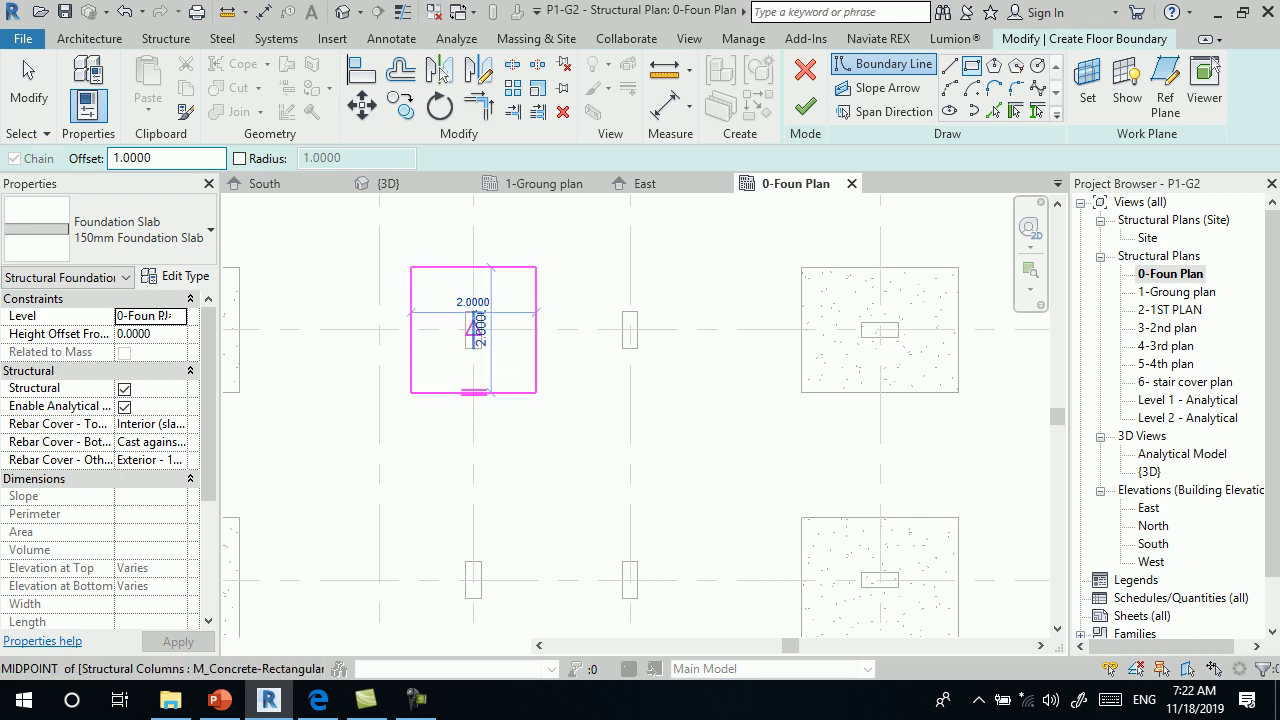
click(473, 330)
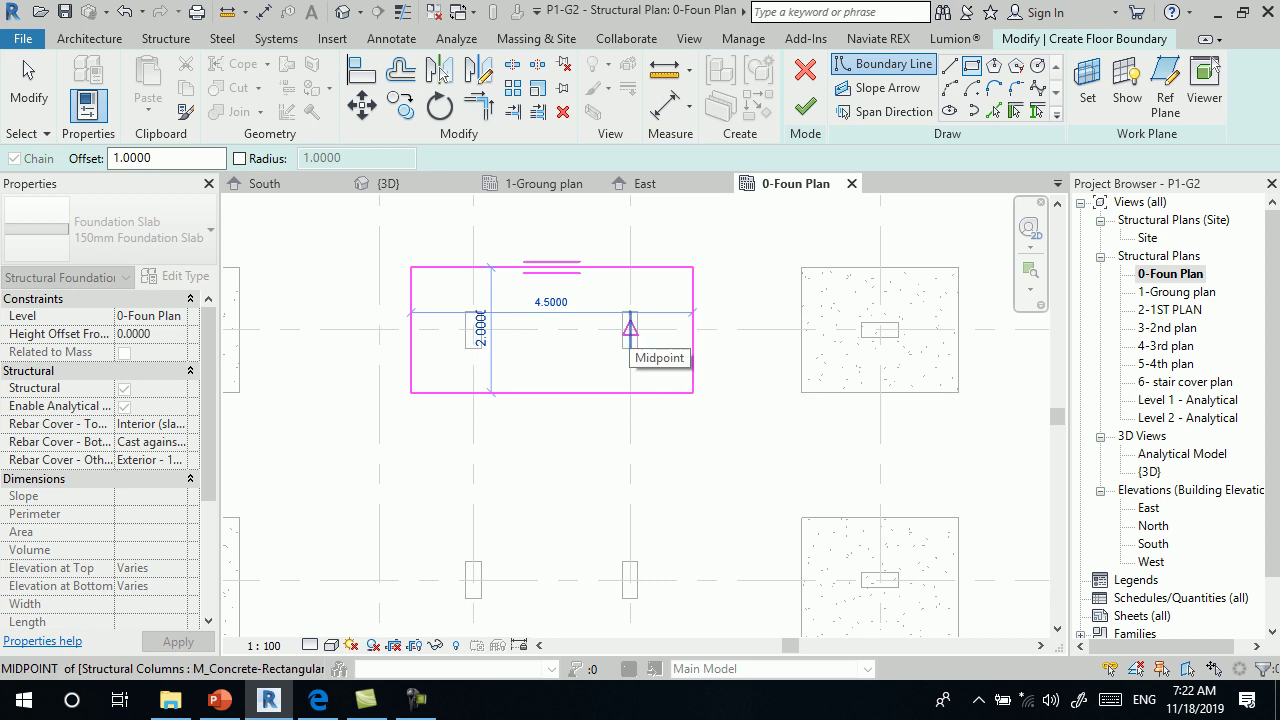
click(630, 330)
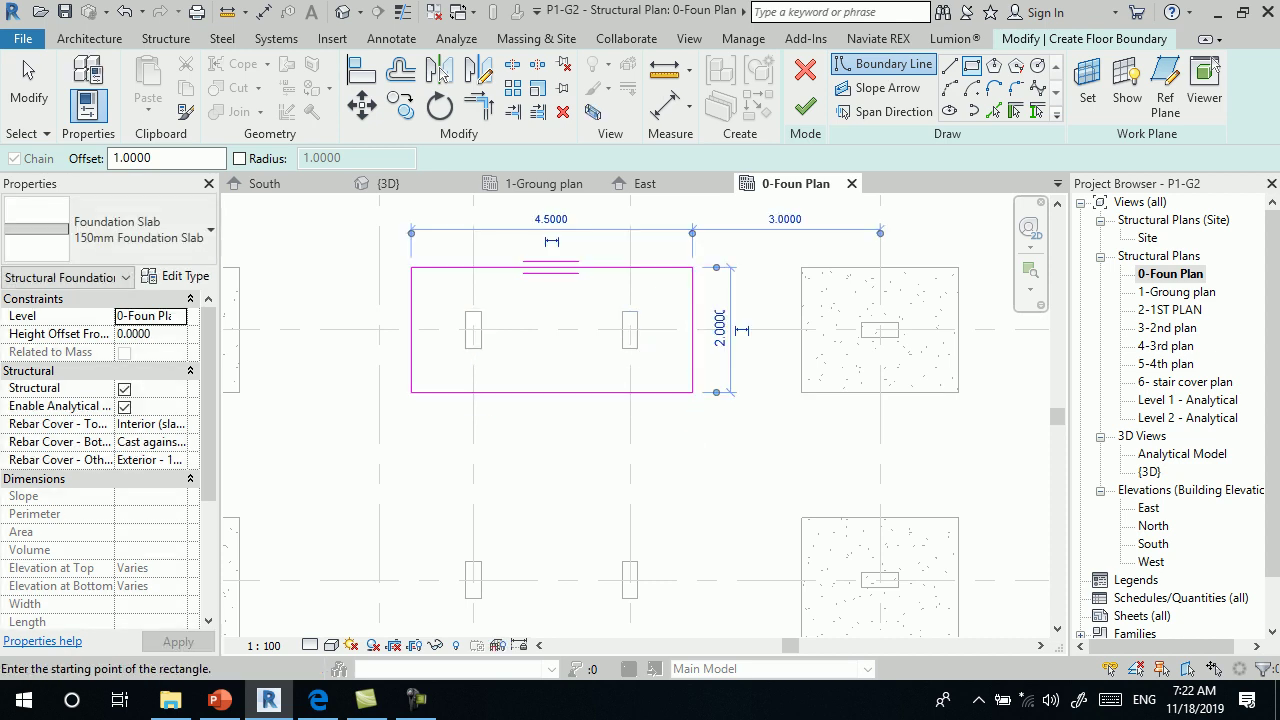
scroll(473, 330, up, 1)
scroll(473, 330, up, 1)
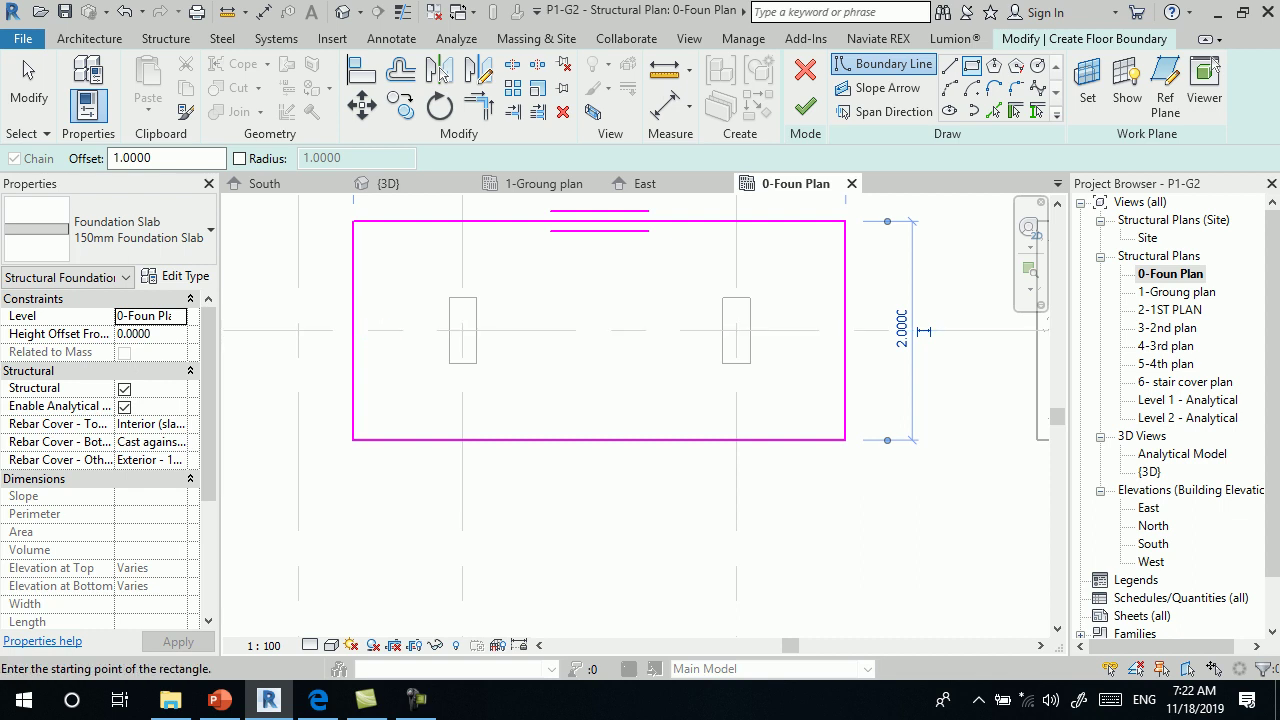
scroll(465, 327, down, 2)
scroll(465, 327, down, 1)
scroll(501, 531, up, 3)
click(436, 505)
click(642, 505)
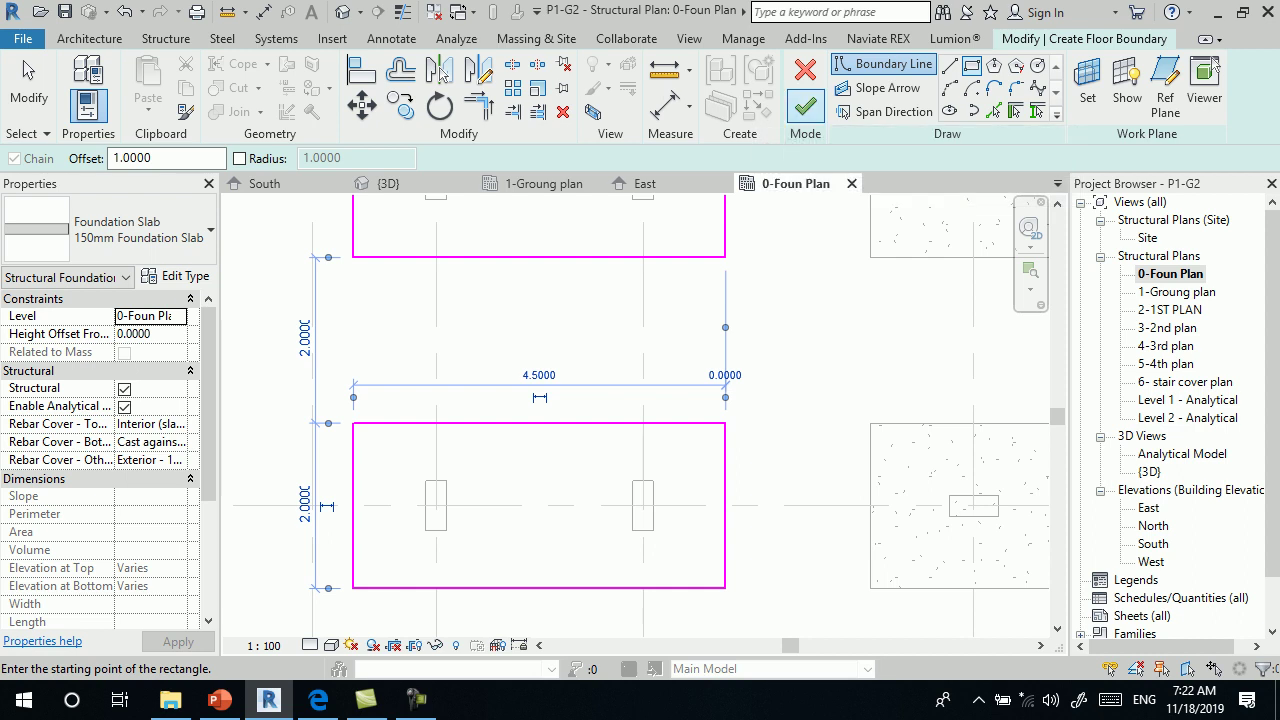
click(805, 107)
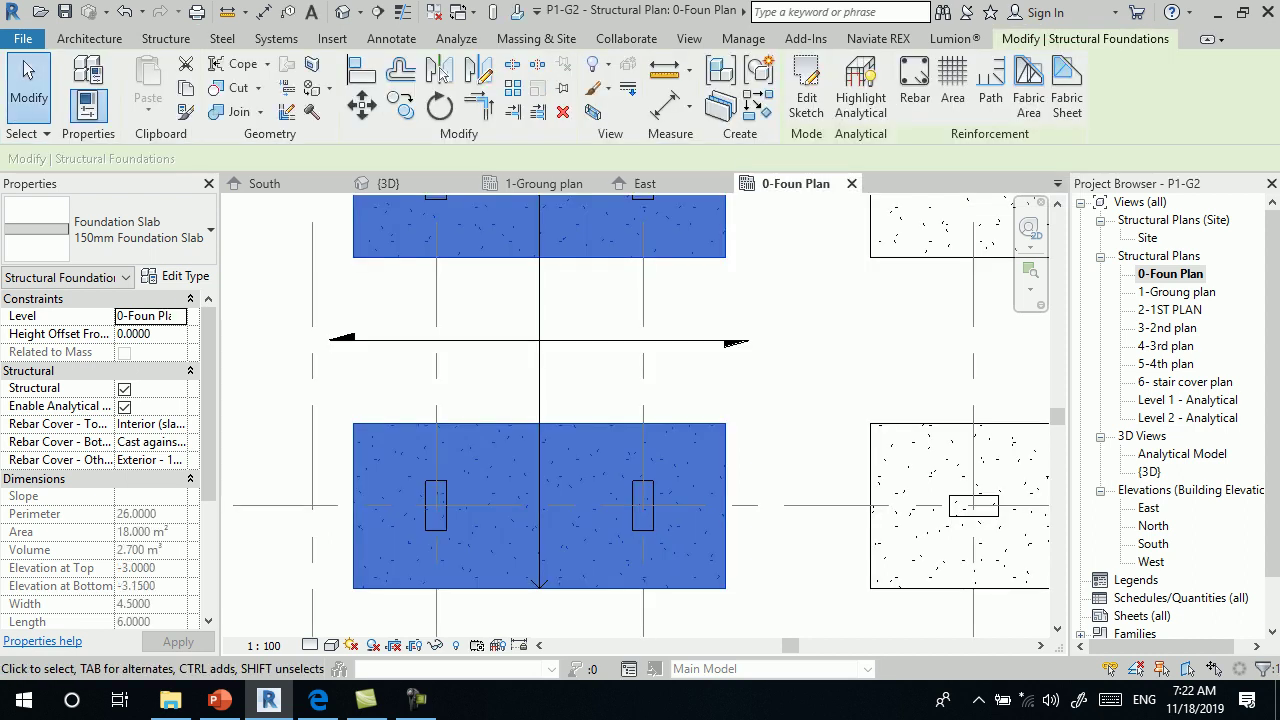
- Select the new foundation slabs and duplicate their type as F2
scroll(765, 352, down, 2)
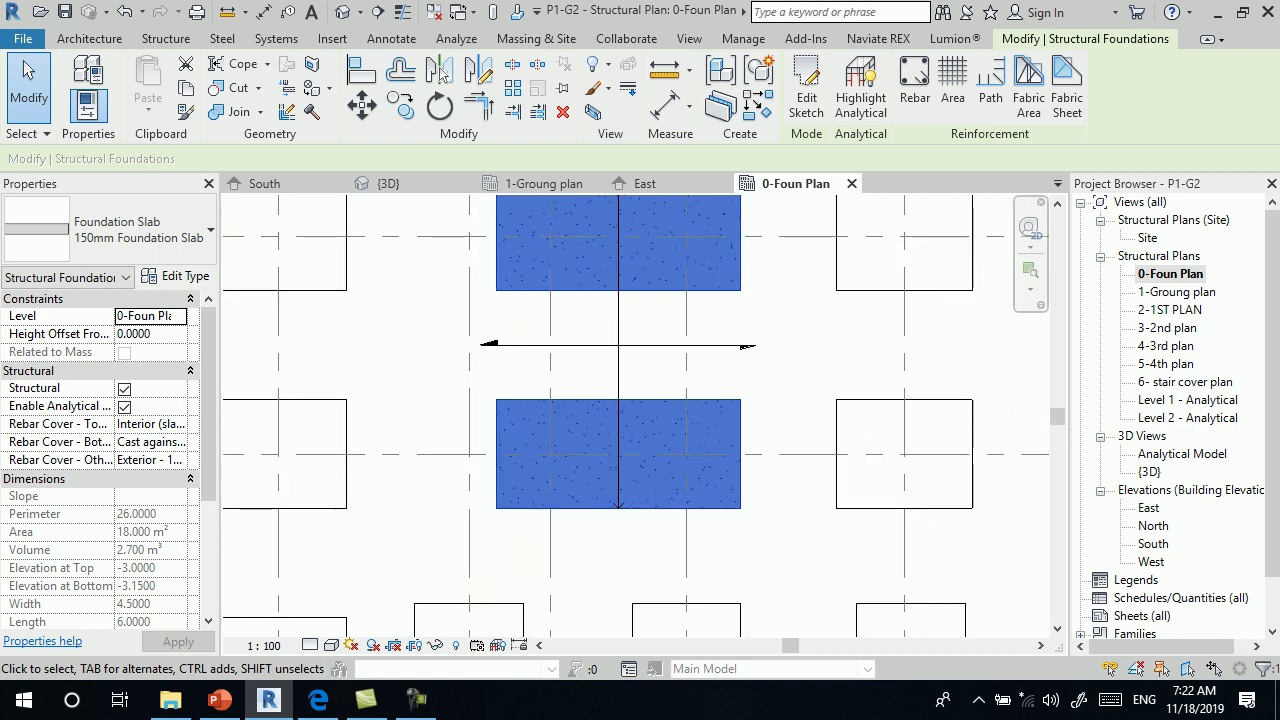
key(Escape)
click(741, 291)
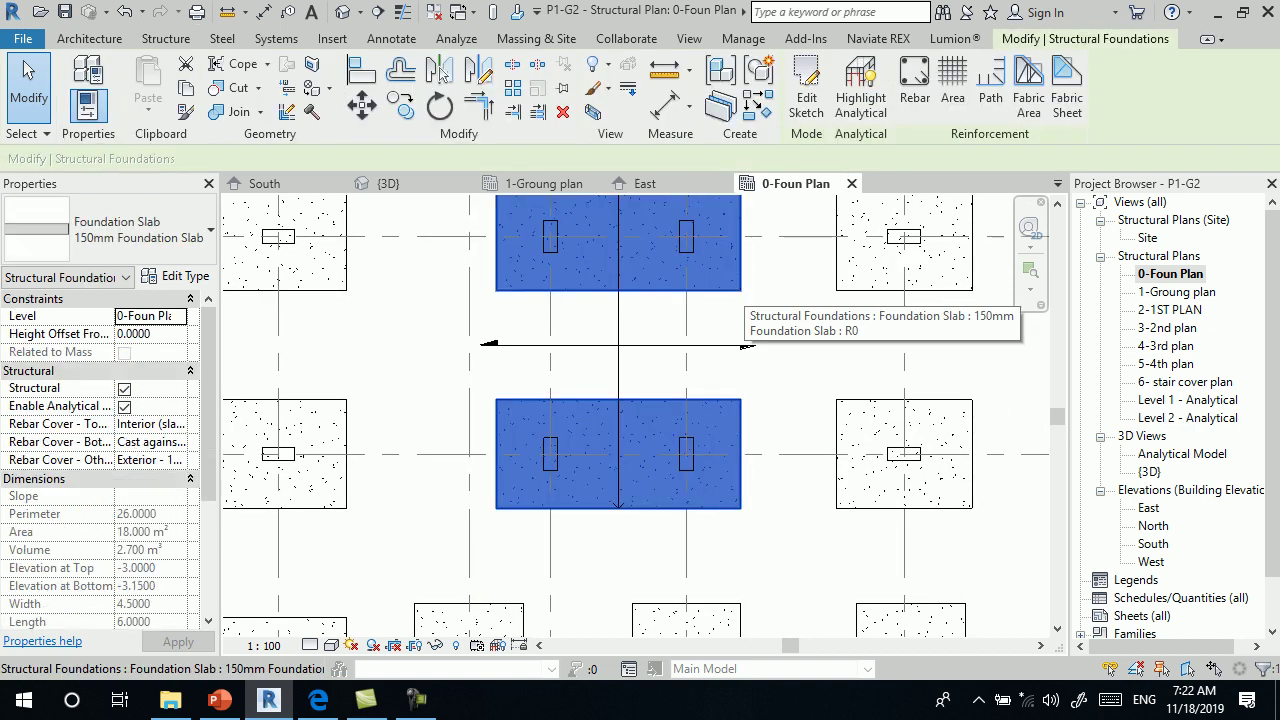
click(172, 276)
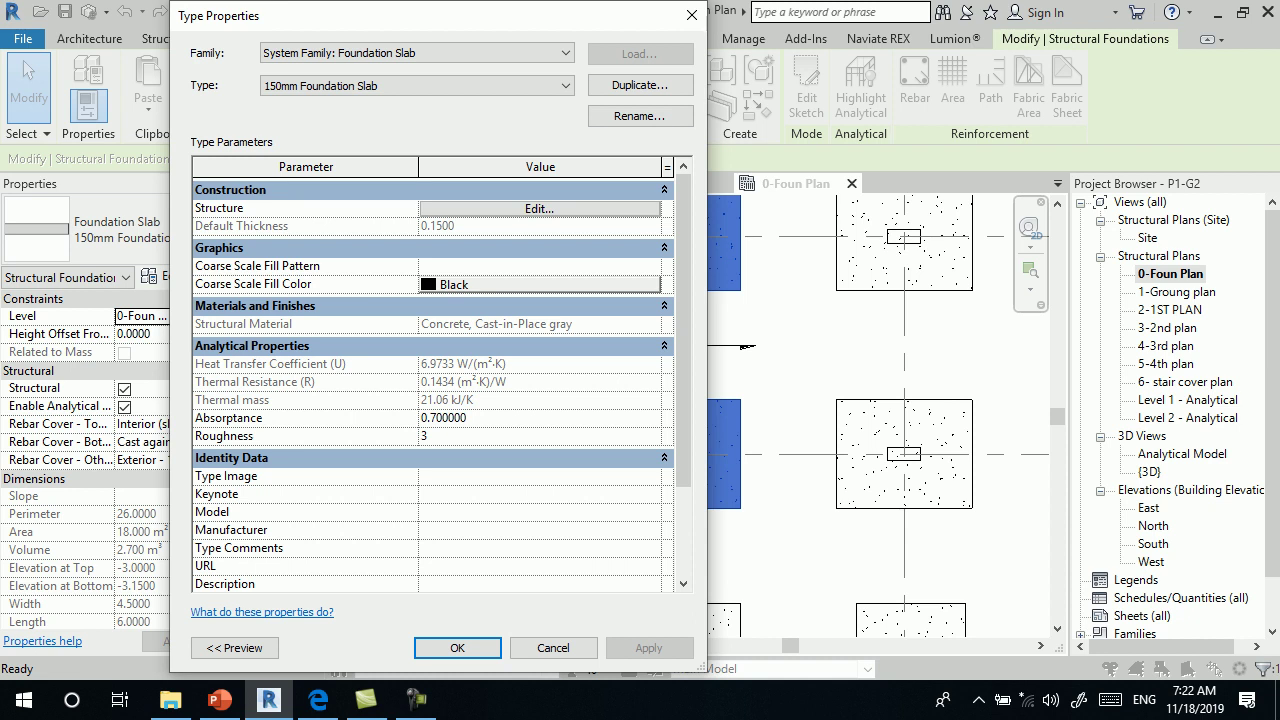
click(691, 15)
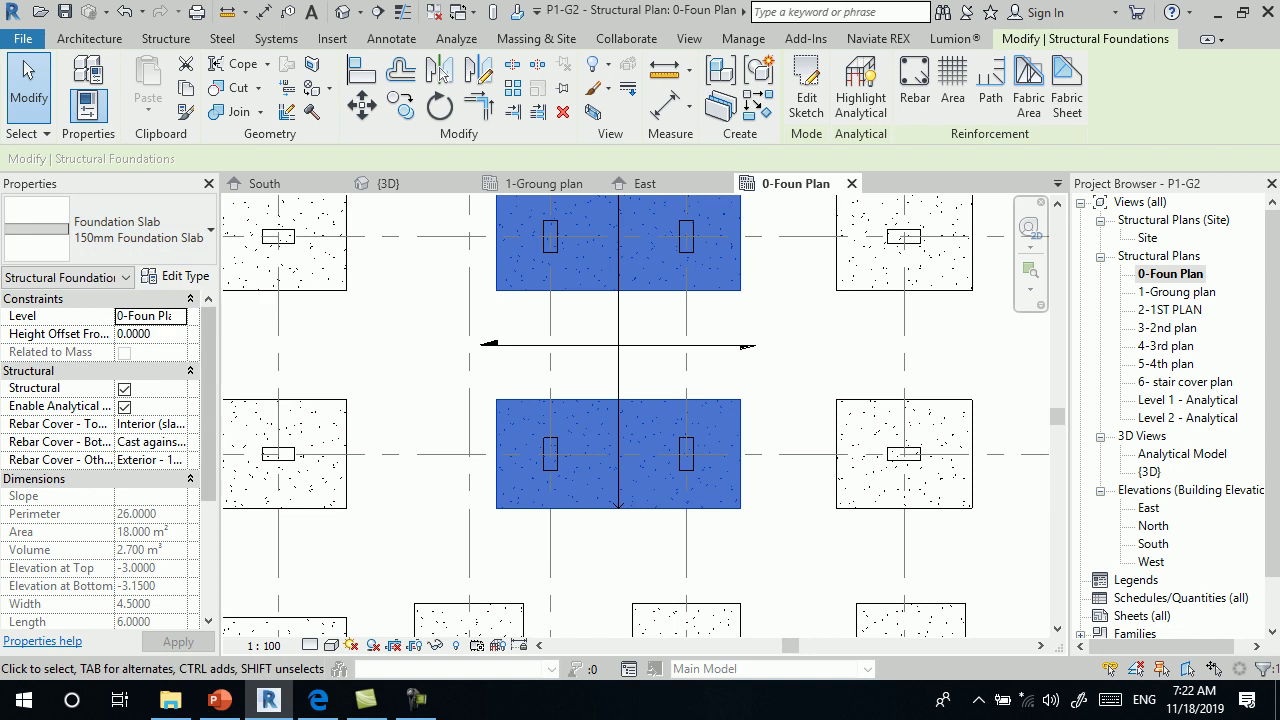
click(178, 276)
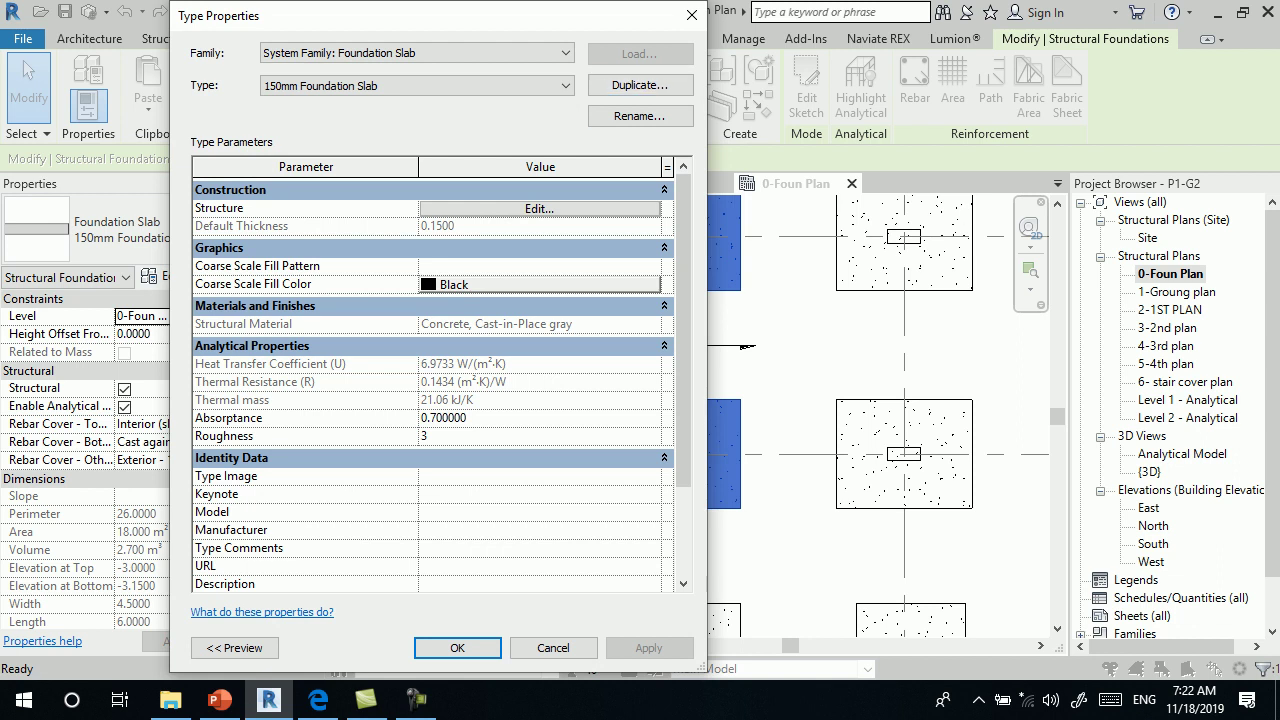
click(640, 85)
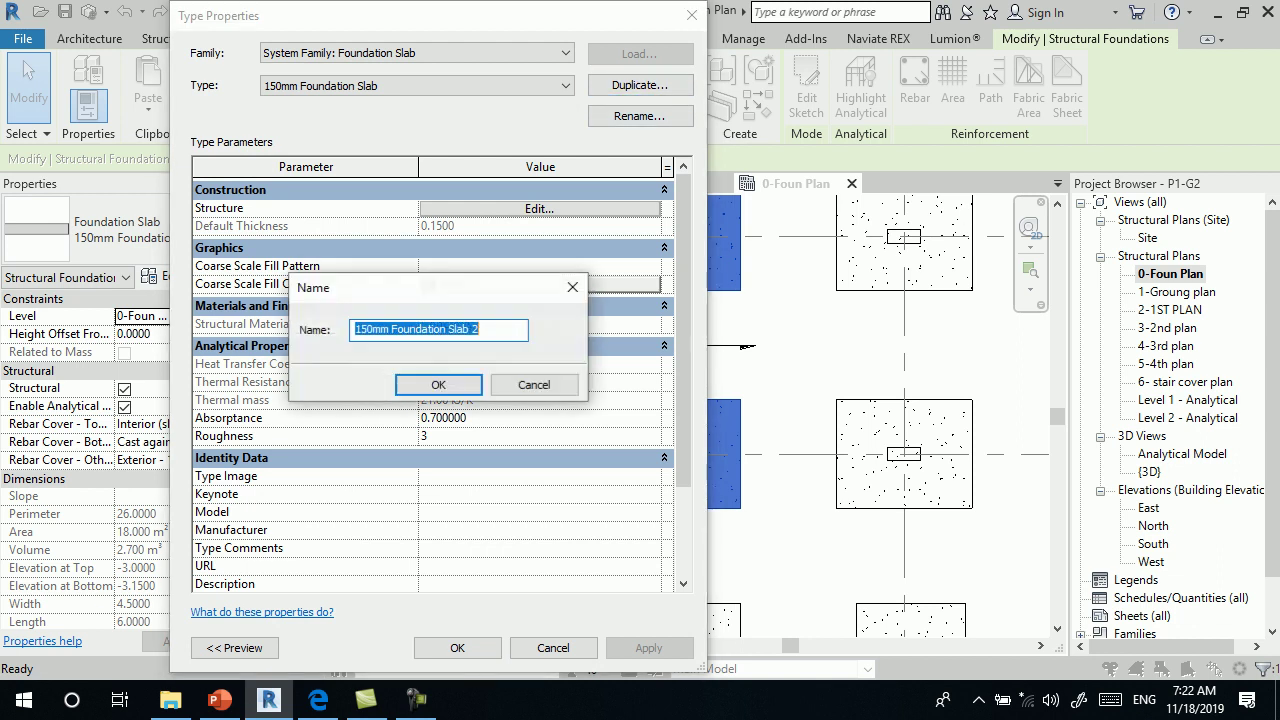
text(F)
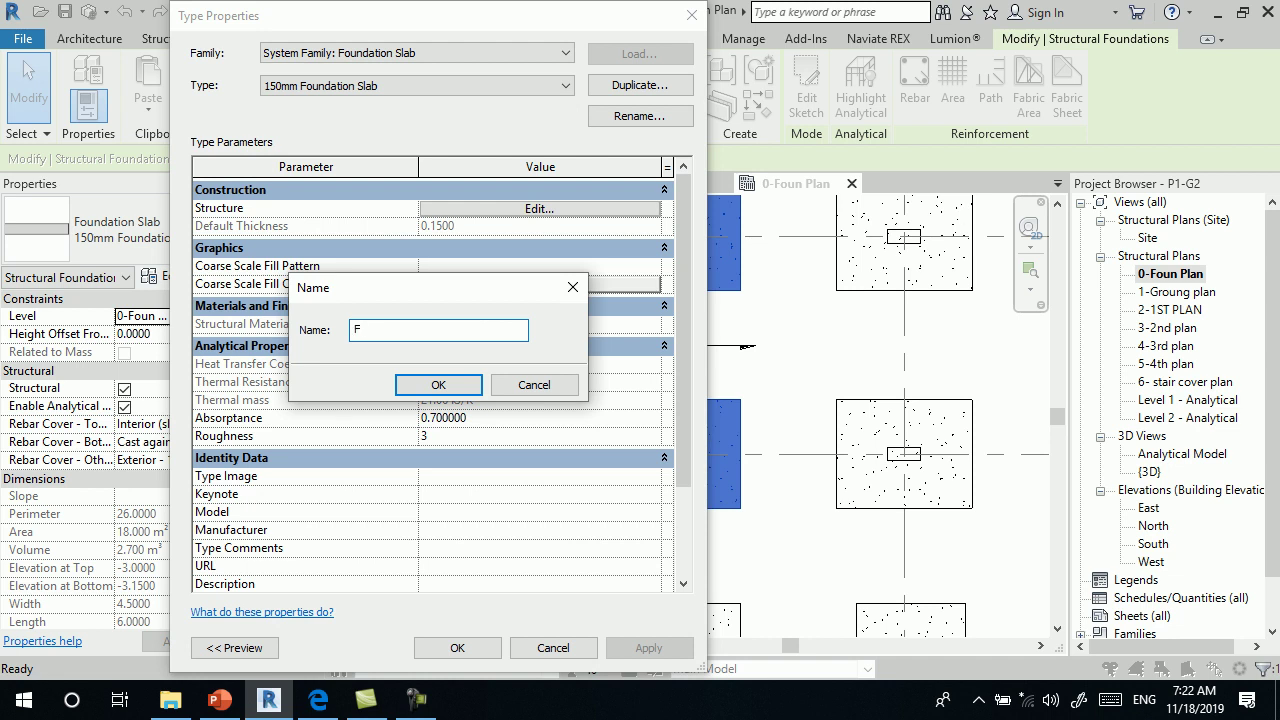
text(2)
key(Return)
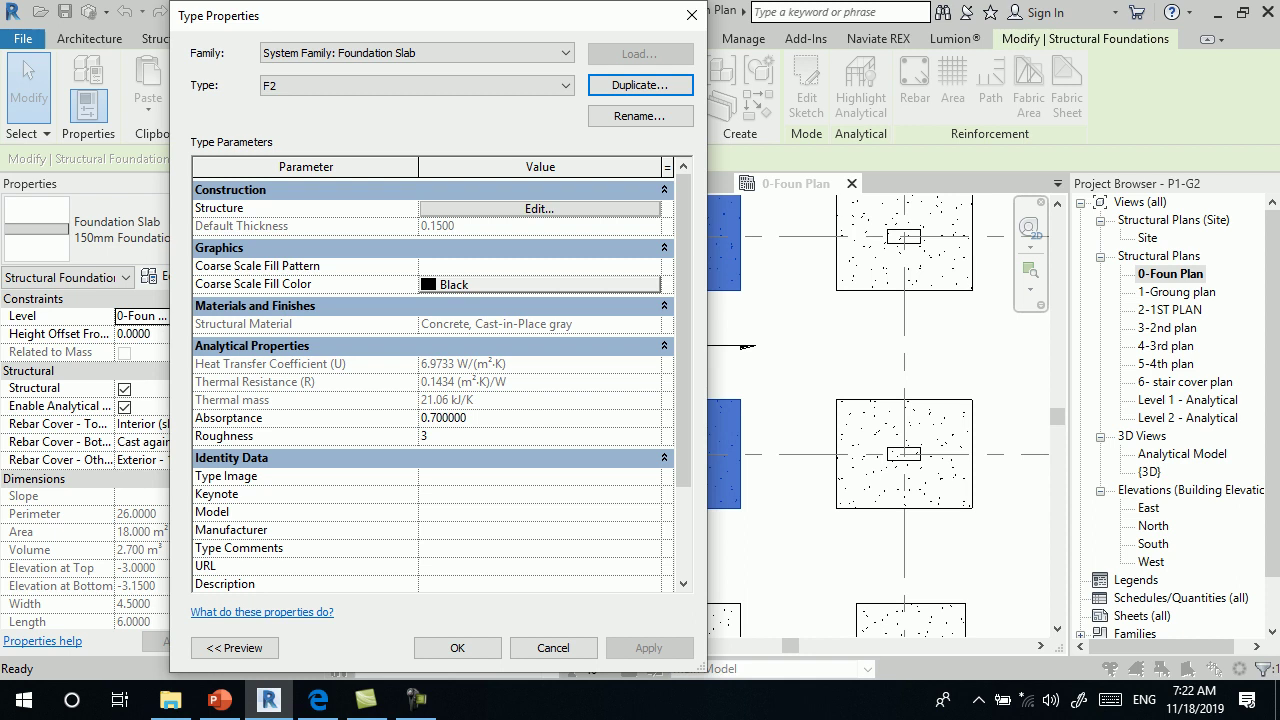
- Set the F2 structure layer thickness to 0.5 and apply it
click(540, 208)
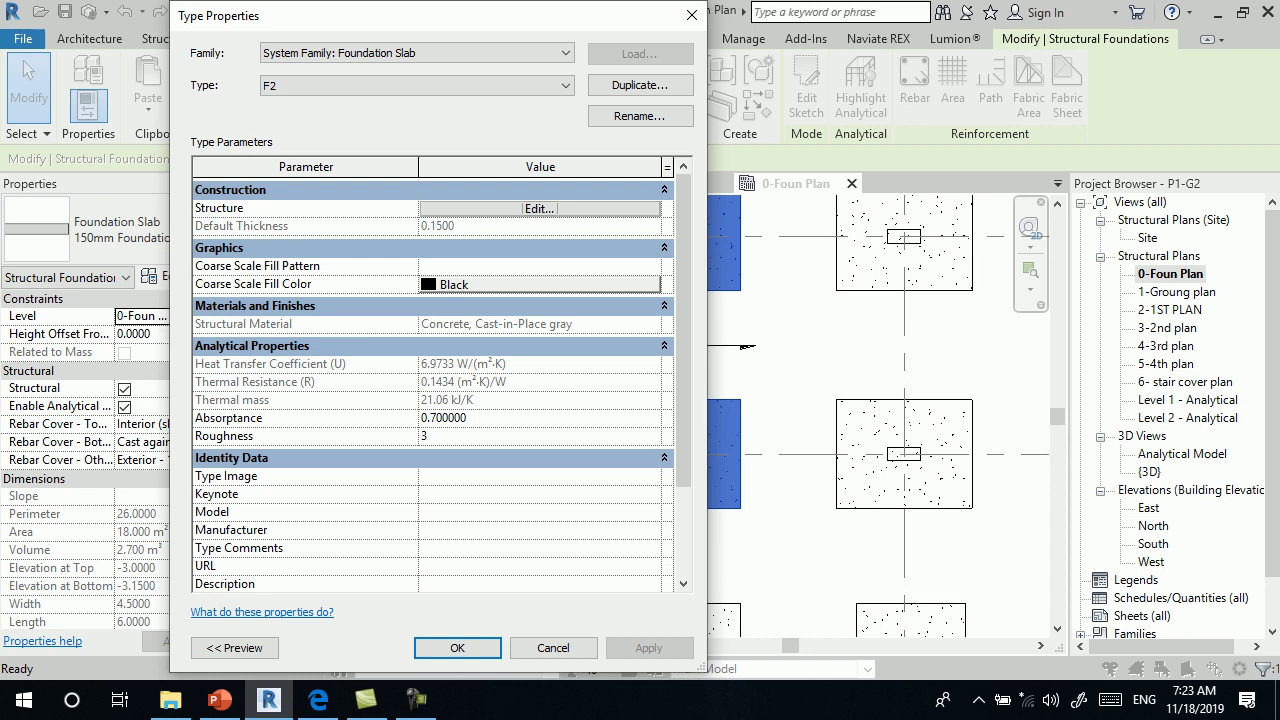
click(540, 208)
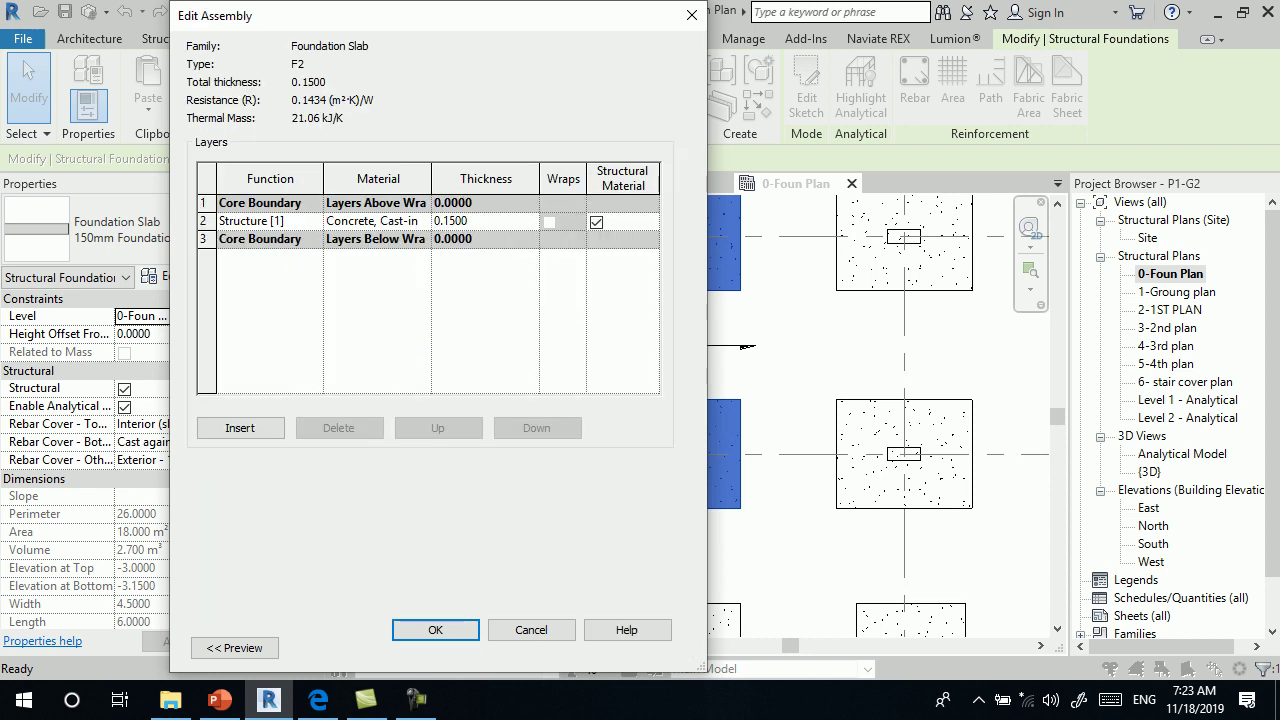
key(BackSpace)
key(BackSpace)
key(BackSpace)
key(BackSpace)
text(5)
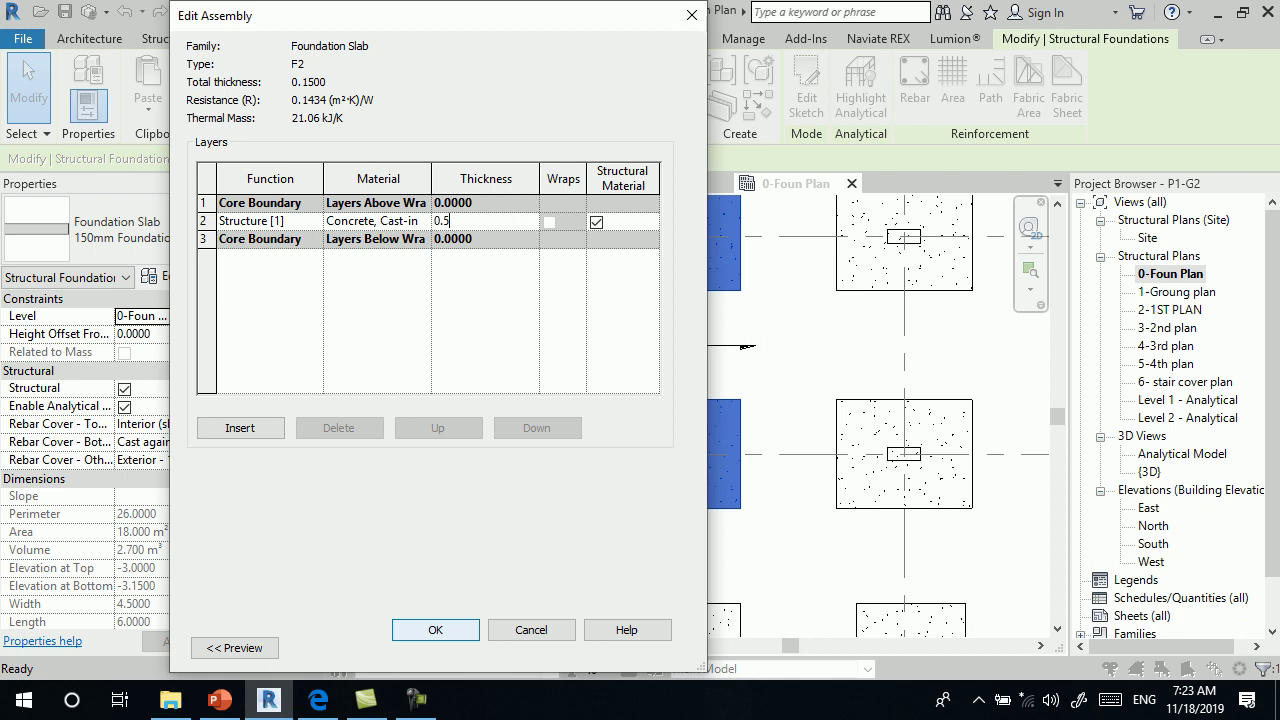
click(435, 629)
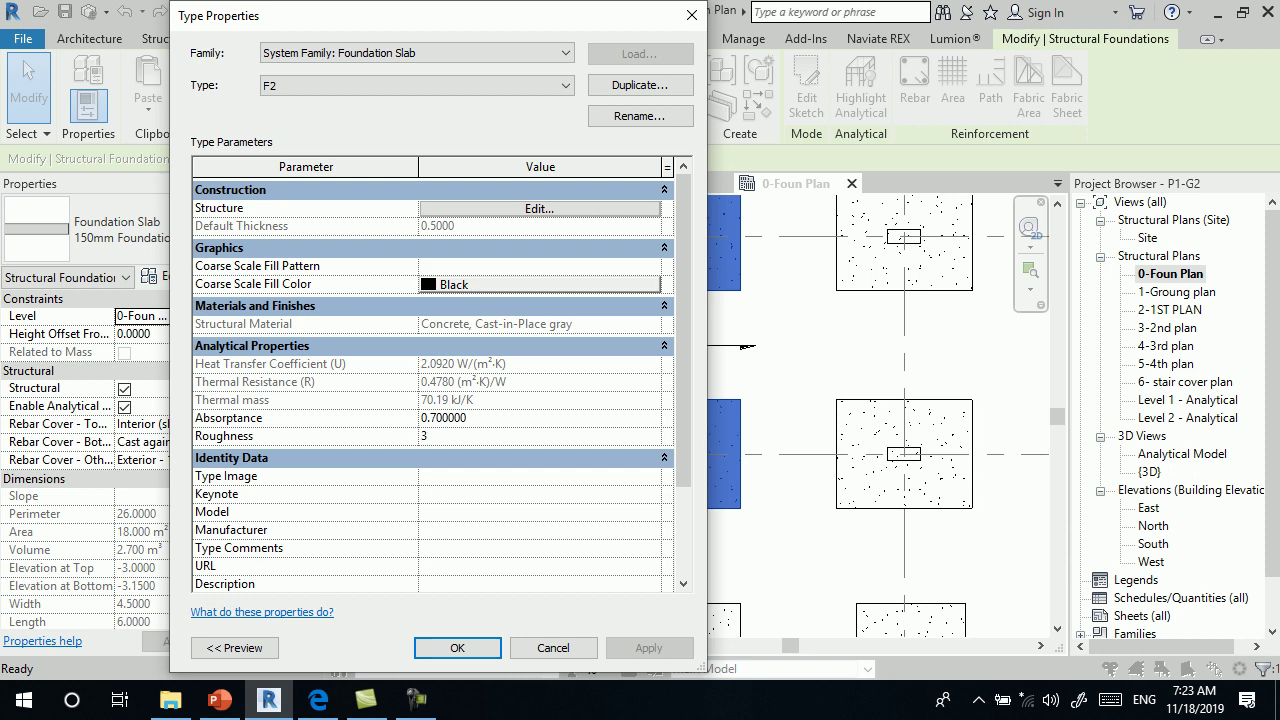
click(457, 647)
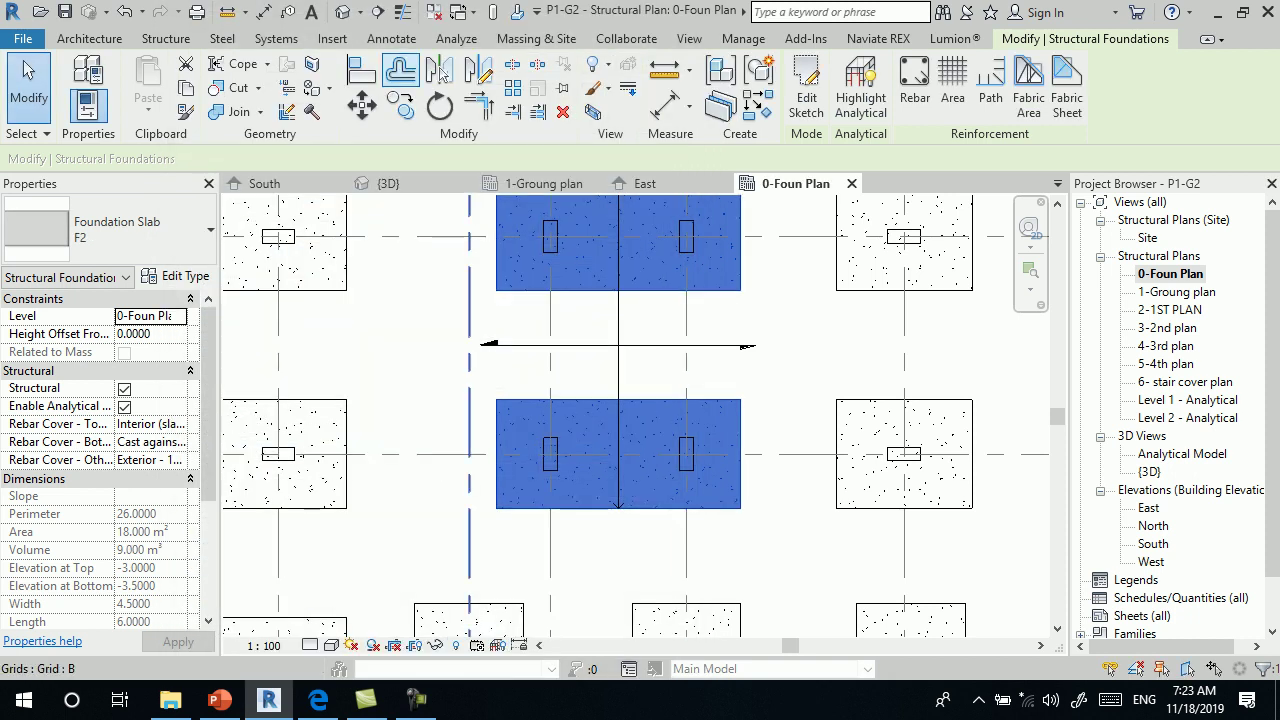
- Inspect the thickened slabs in the Default 3D View
click(342, 11)
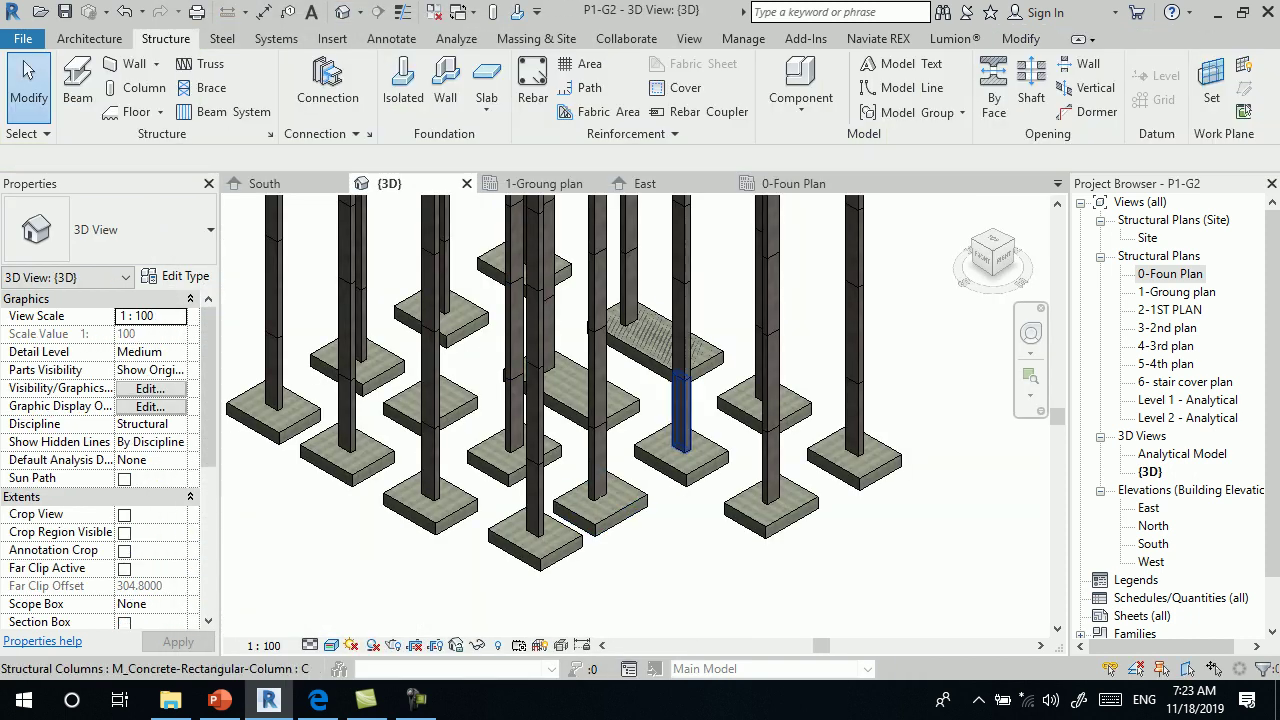
scroll(620, 400, up, 5)
scroll(640, 415, down, 2)
scroll(640, 415, down, 3)
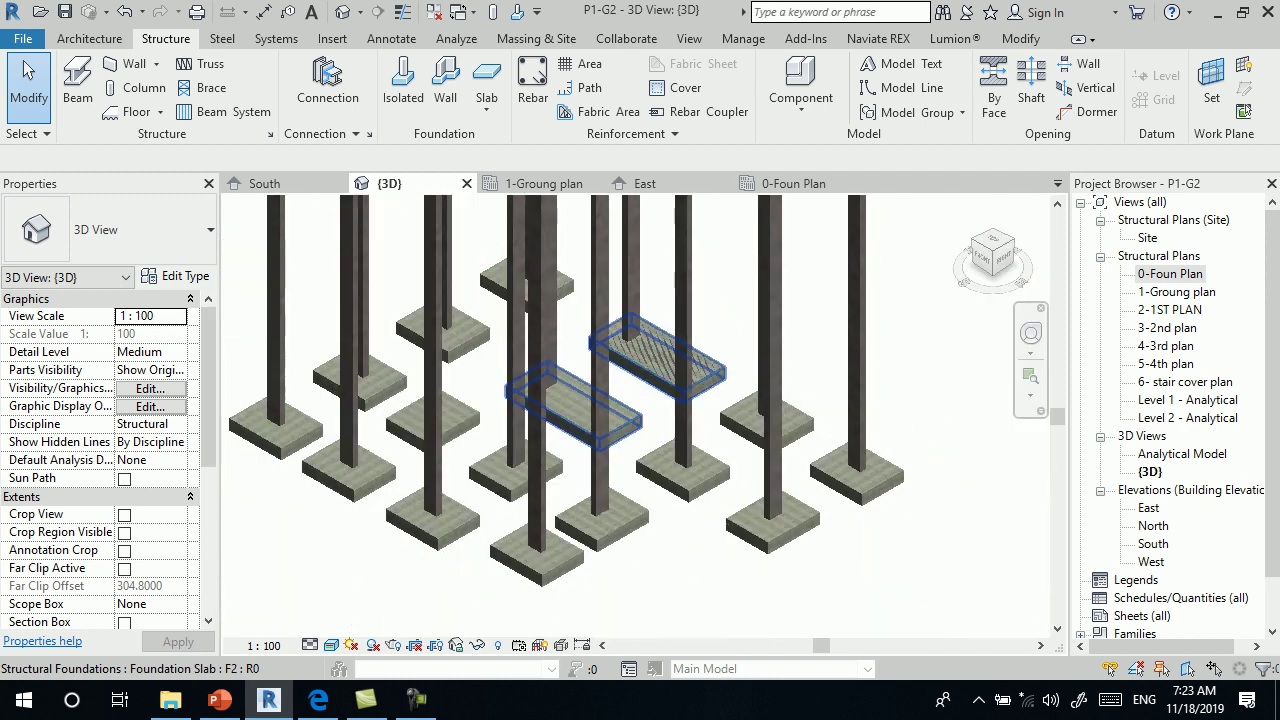
scroll(630, 370, up, 3)
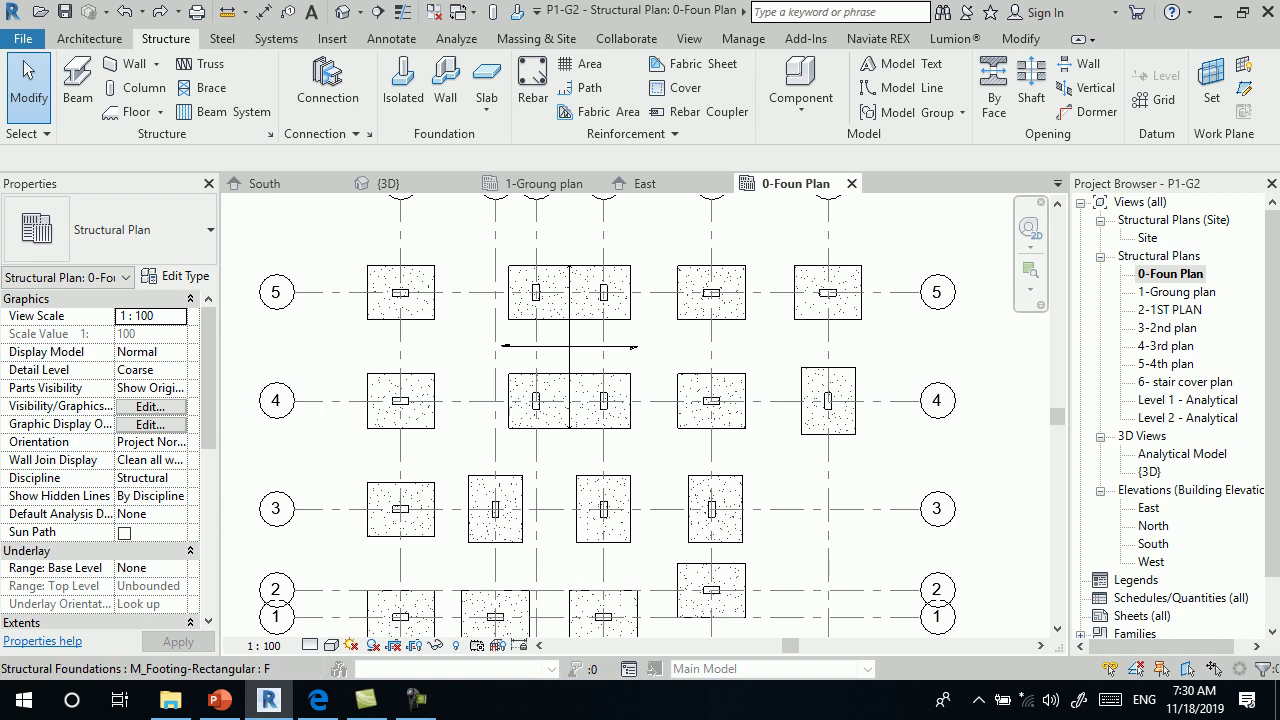
- Zoom out on the 0-Foun Plan until grids A–F and 1–5 are all visible
scroll(642, 348, down, 2)
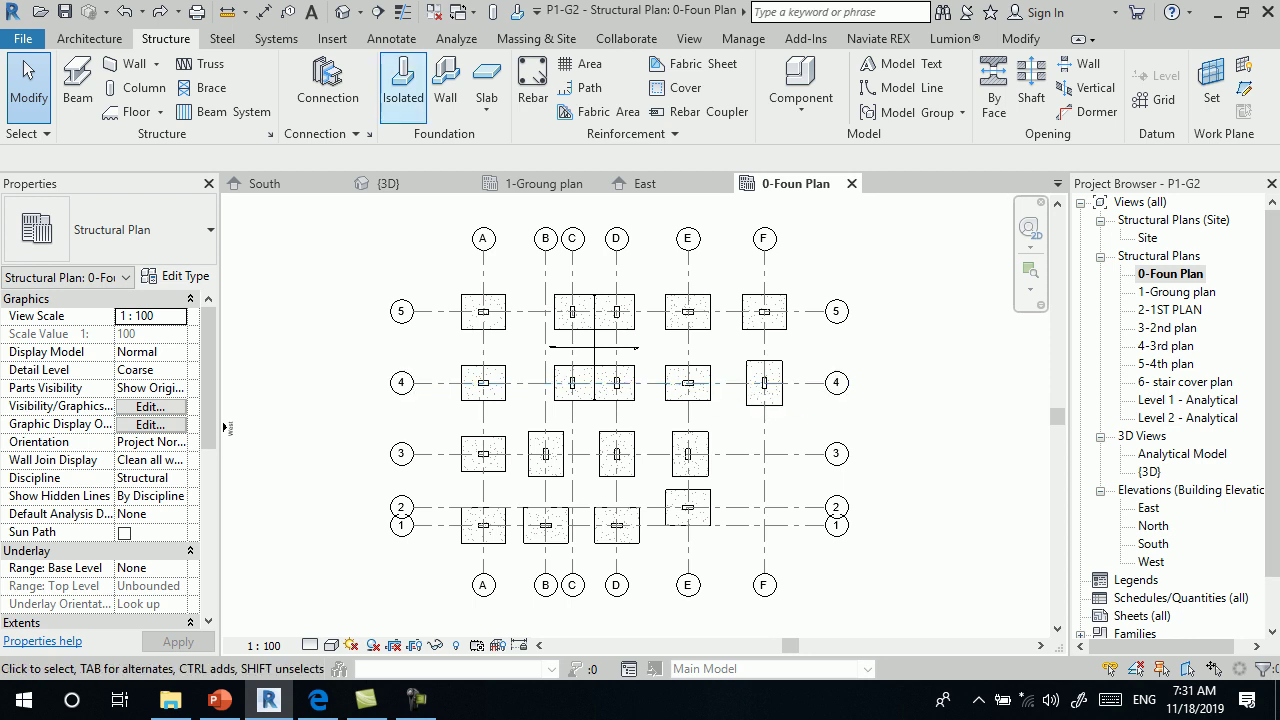
- Start an isolated footing and duplicate its type as P 2
click(403, 90)
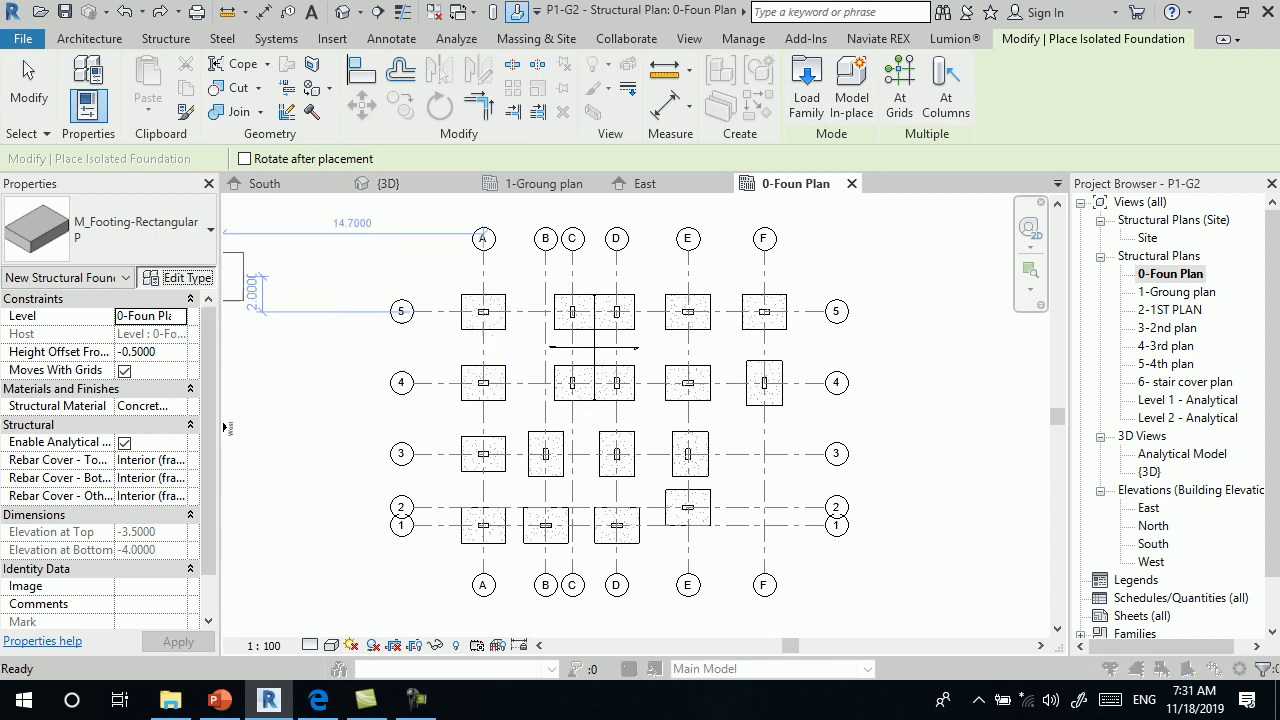
click(176, 277)
click(639, 85)
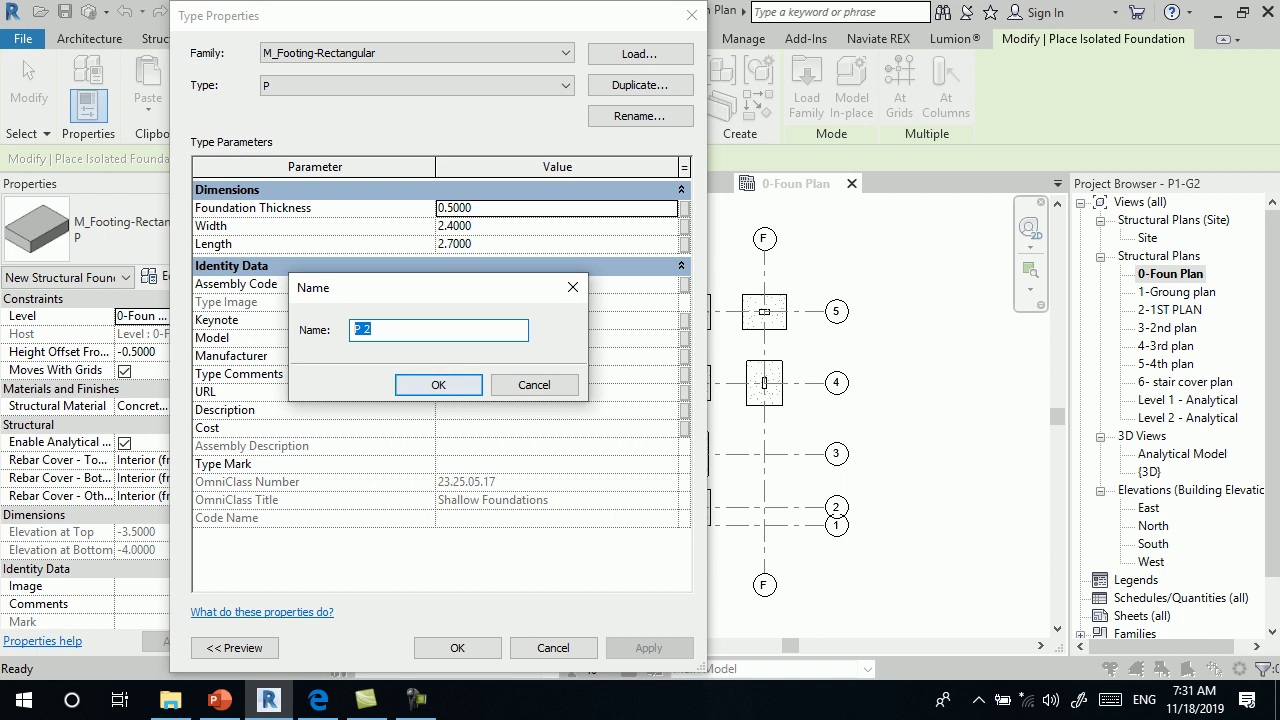
click(438, 384)
- Give P 2 a 0.1 foundation thickness, 2.2 width and 2.7 length
click(470, 208)
key(BackSpace)
key(BackSpace)
key(BackSpace)
key(BackSpace)
text(1)
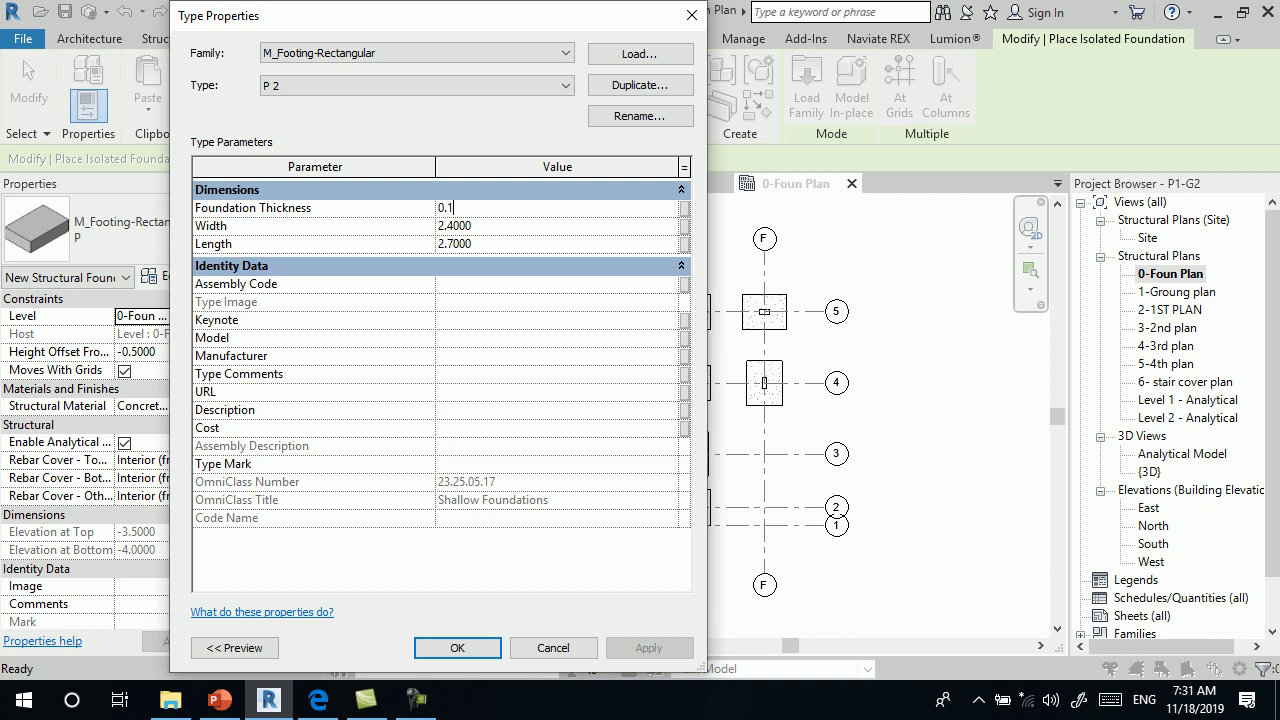
key(Tab)
click(472, 226)
key(BackSpace)
key(BackSpace)
key(BackSpace)
key(BackSpace)
text(2)
key(Tab)
click(471, 243)
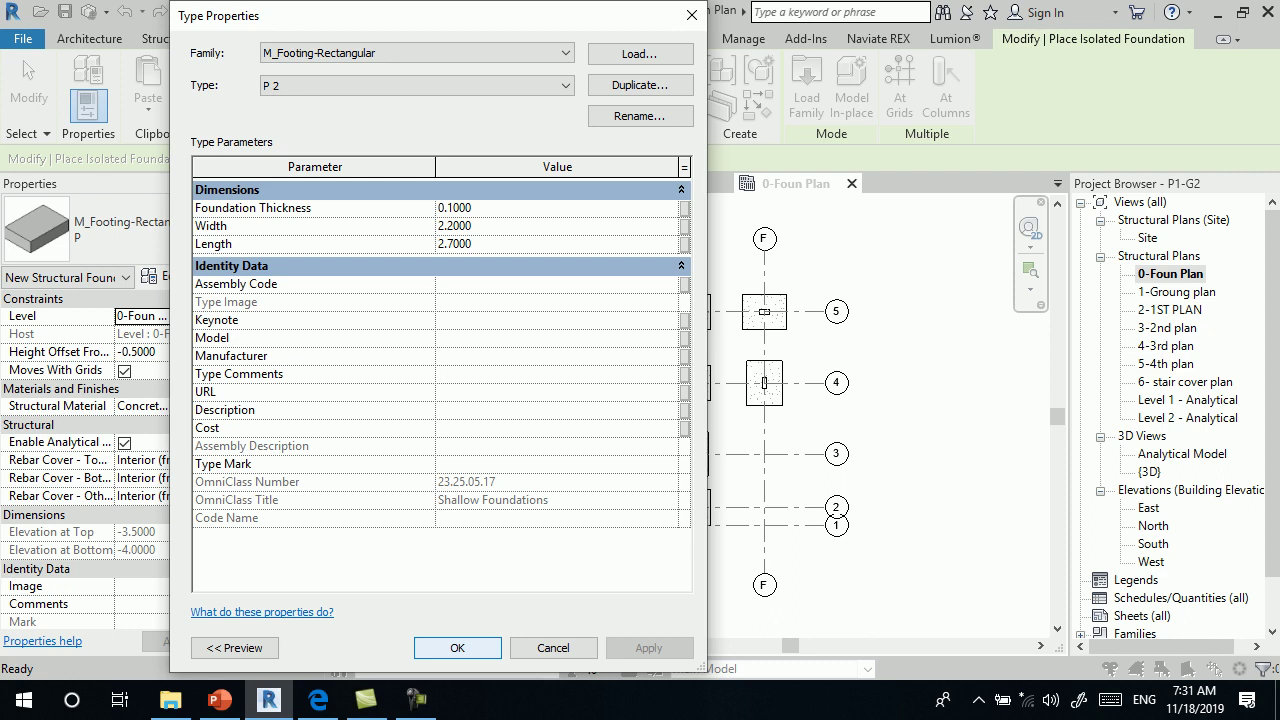
click(457, 647)
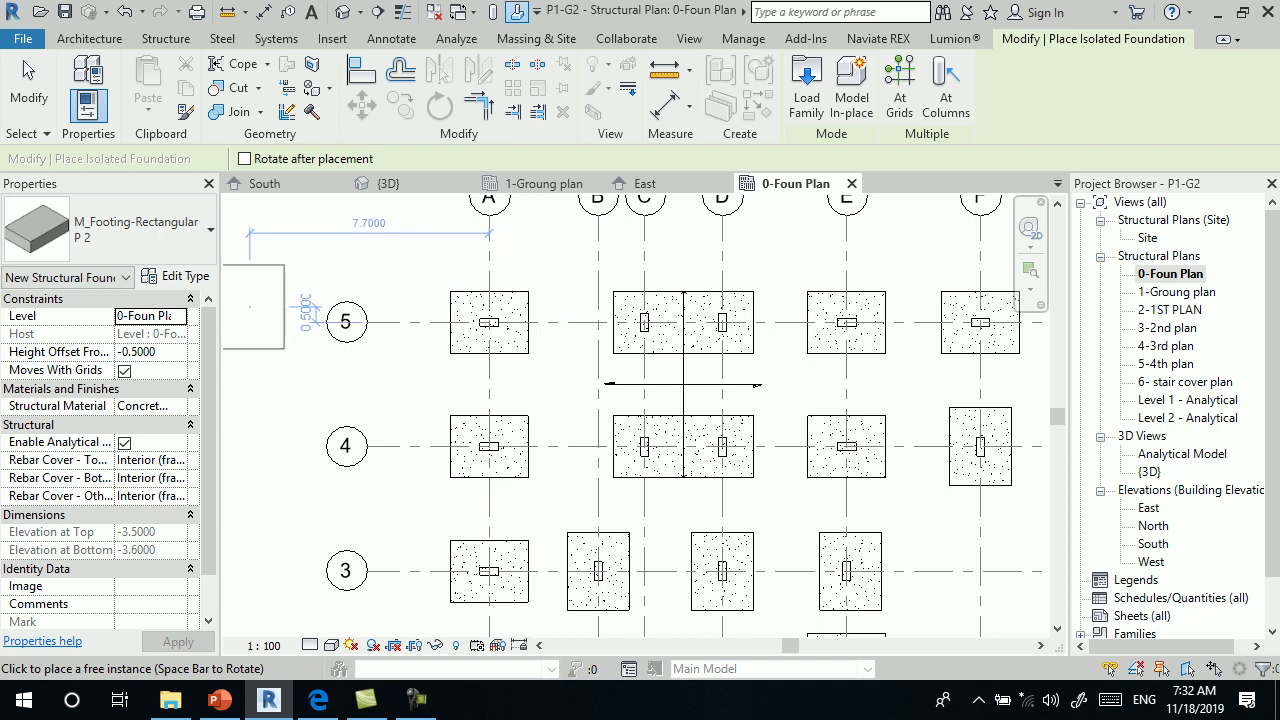
- Set the footing Height Offset From Level to -0.5
mouse_move(143, 352)
mouse_down()
mouse_move(156, 352)
mouse_move(117, 352)
mouse_up()
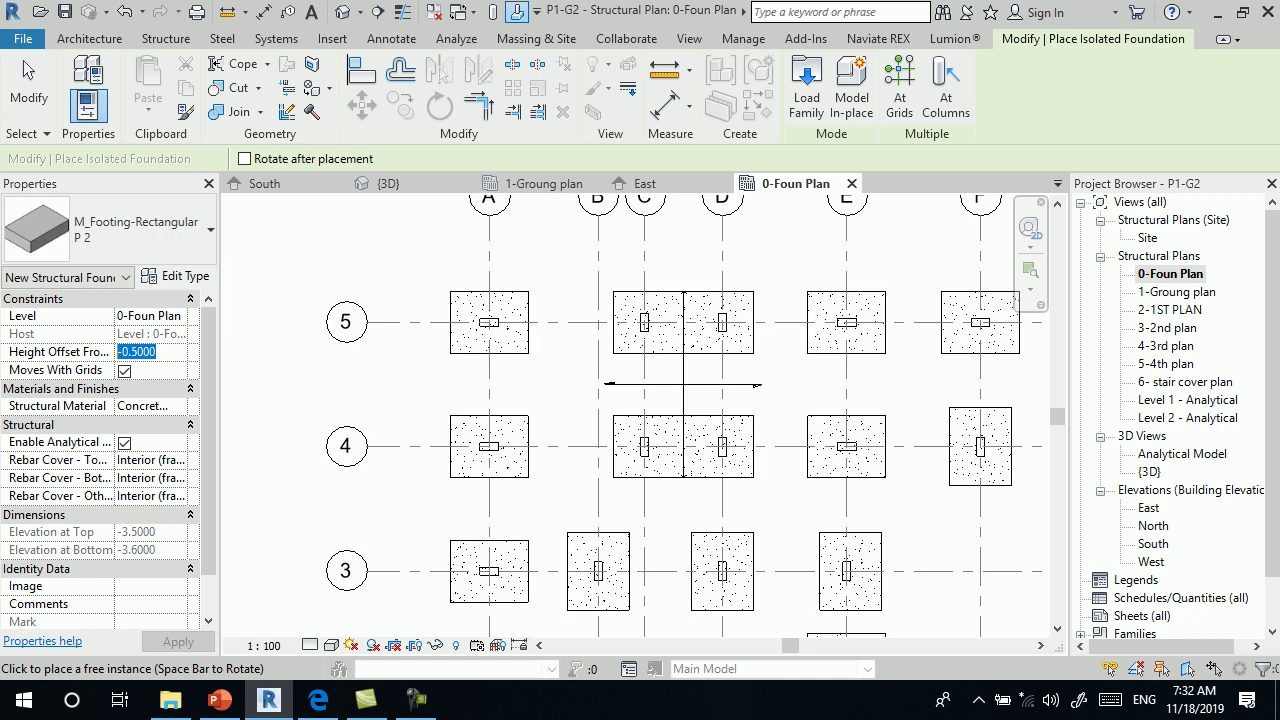
text(-.)
text(5)
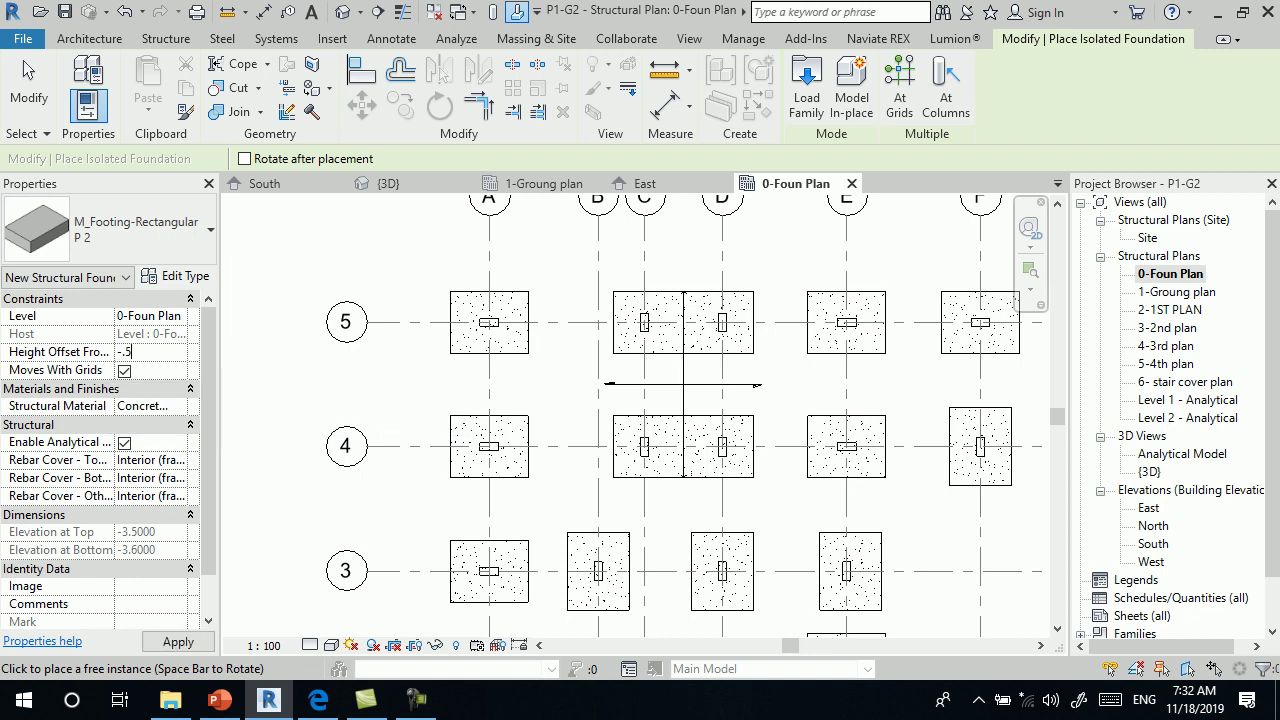
key(Return)
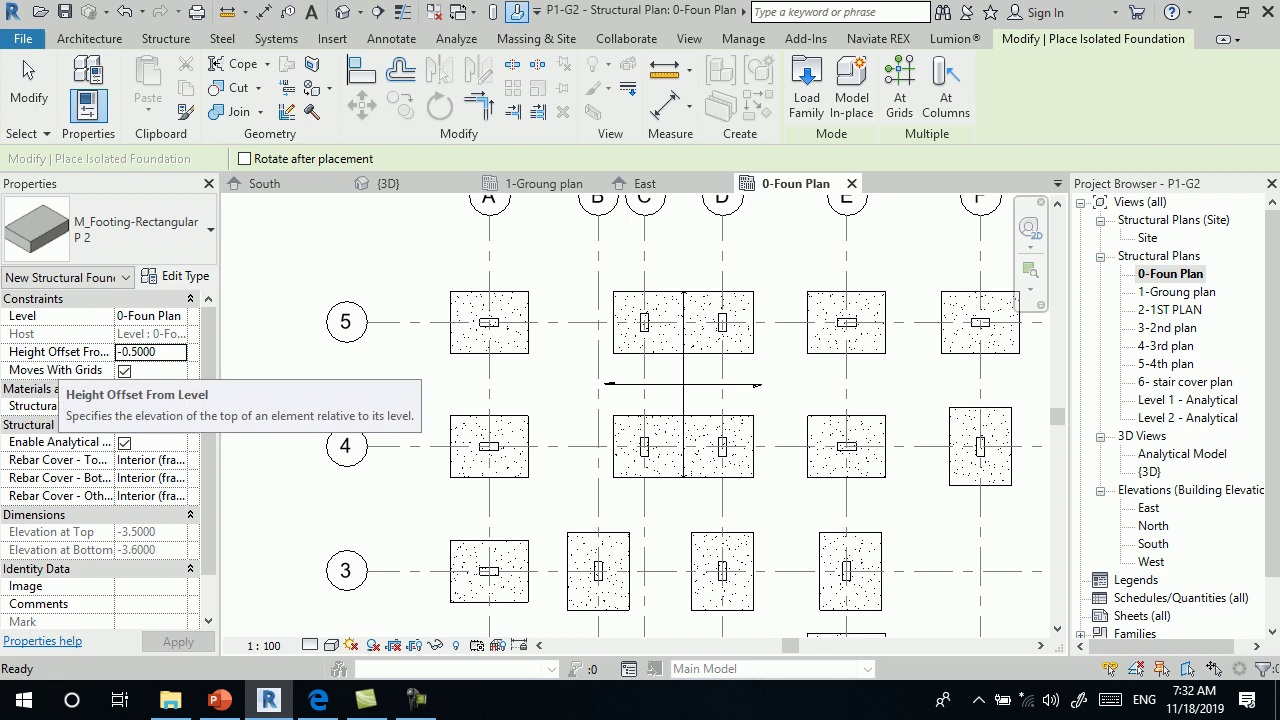
- Place P 2 footings at grid intersections A/5, A/4 and B/3
scroll(483, 308, up, 1)
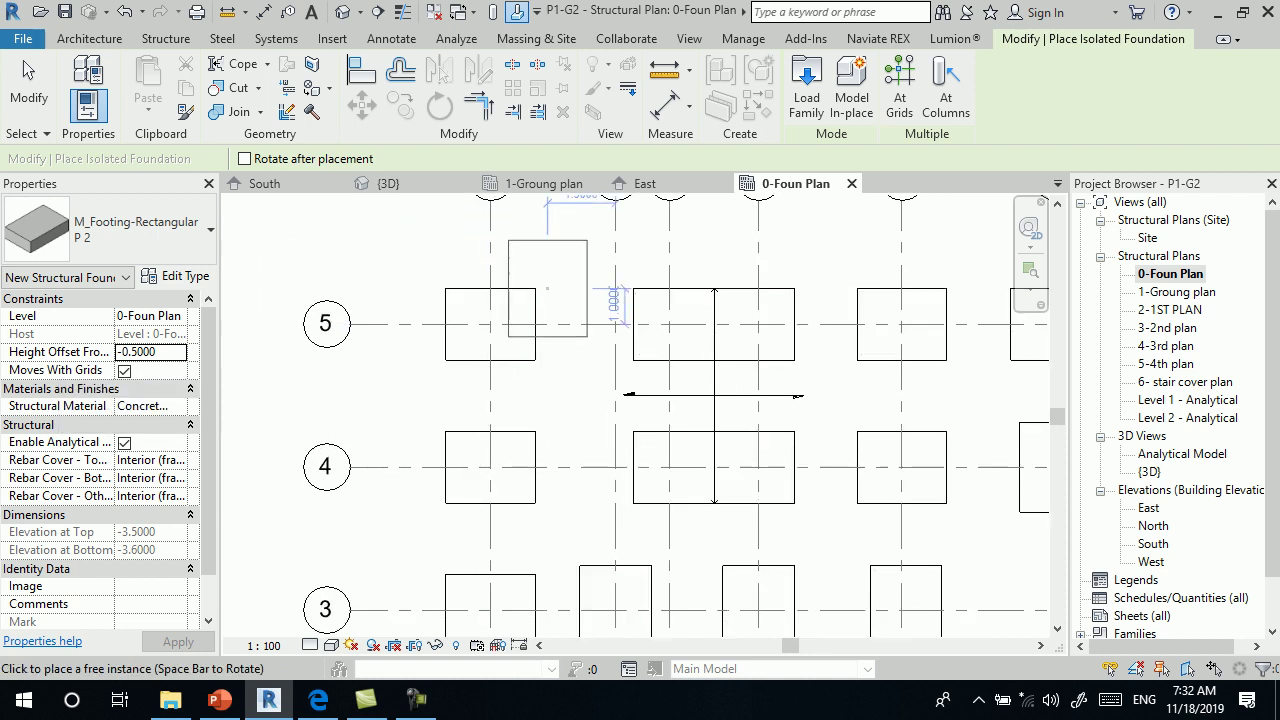
click(490, 323)
scroll(505, 323, up, 1)
scroll(515, 323, up, 2)
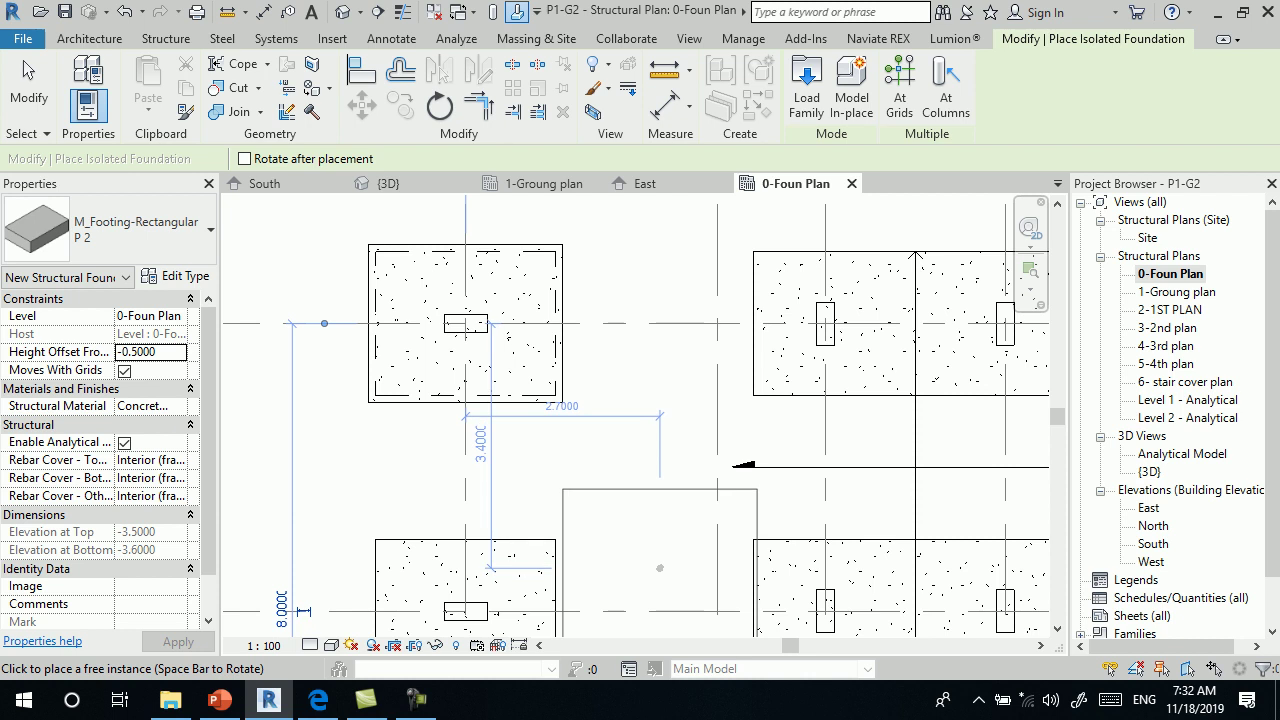
click(415, 700)
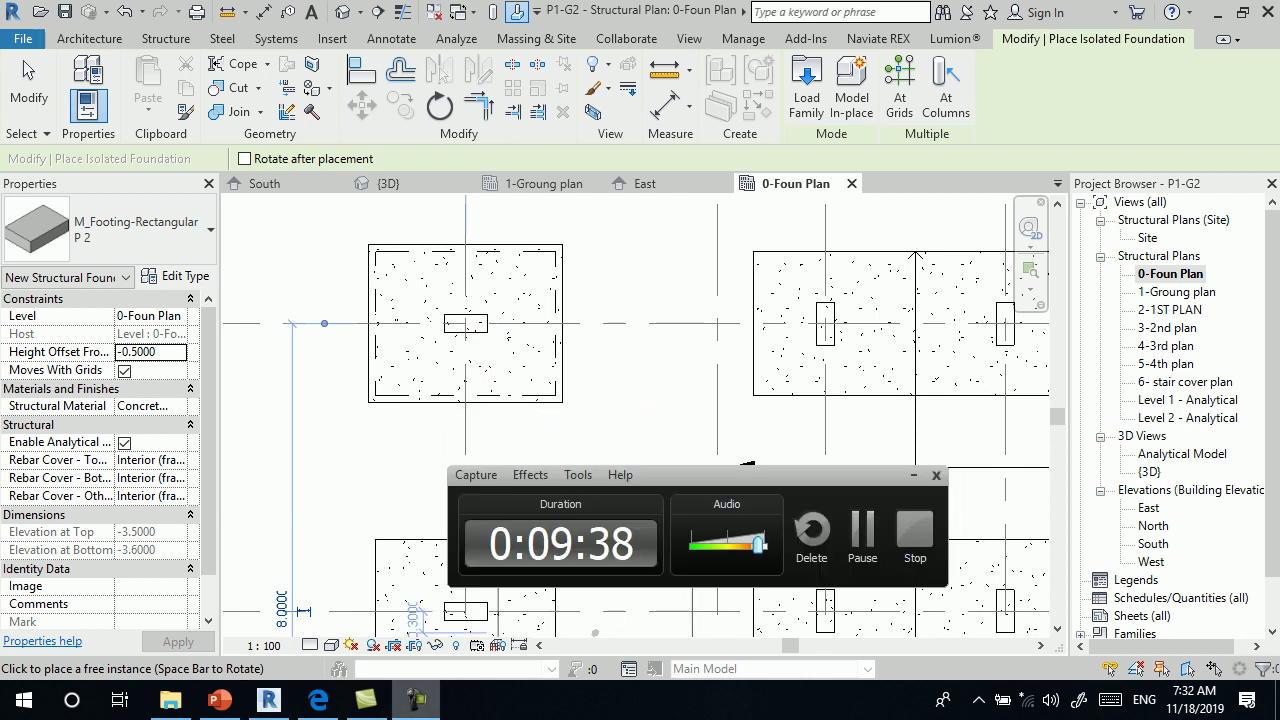
scroll(443, 286, down, 2)
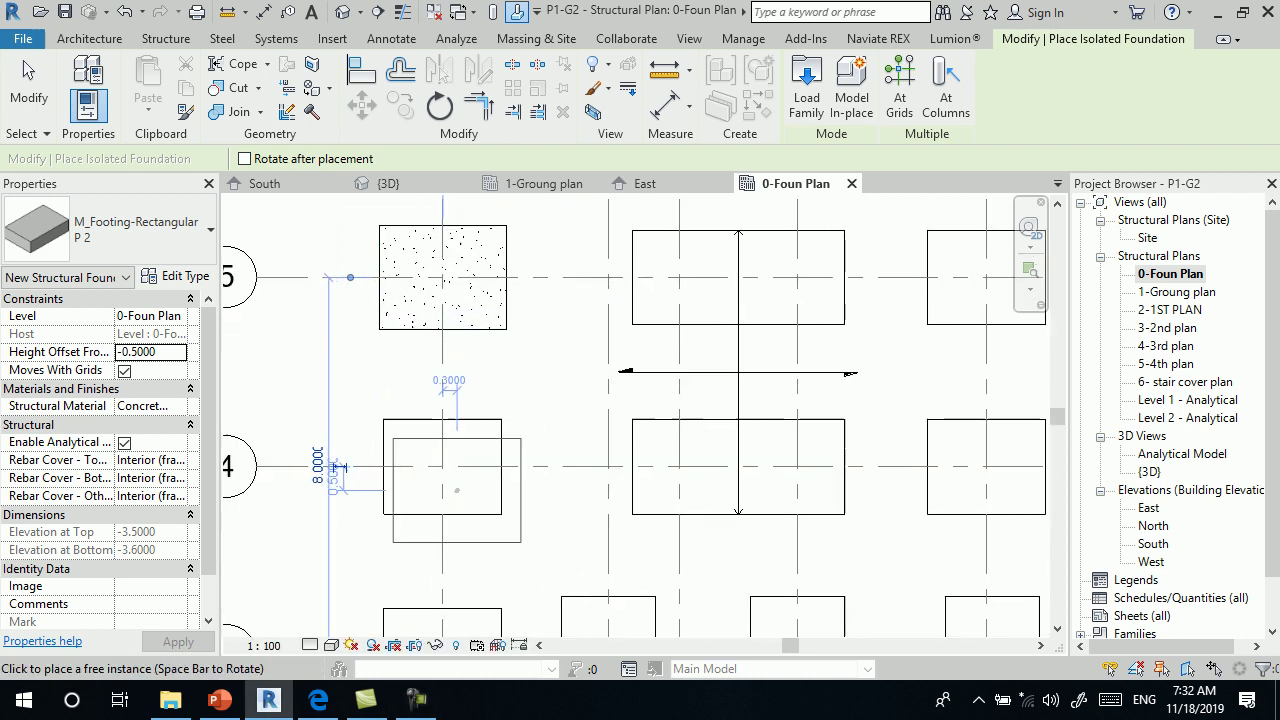
scroll(440, 463, up, 2)
click(440, 463)
scroll(552, 344, down, 1)
scroll(552, 344, down, 1)
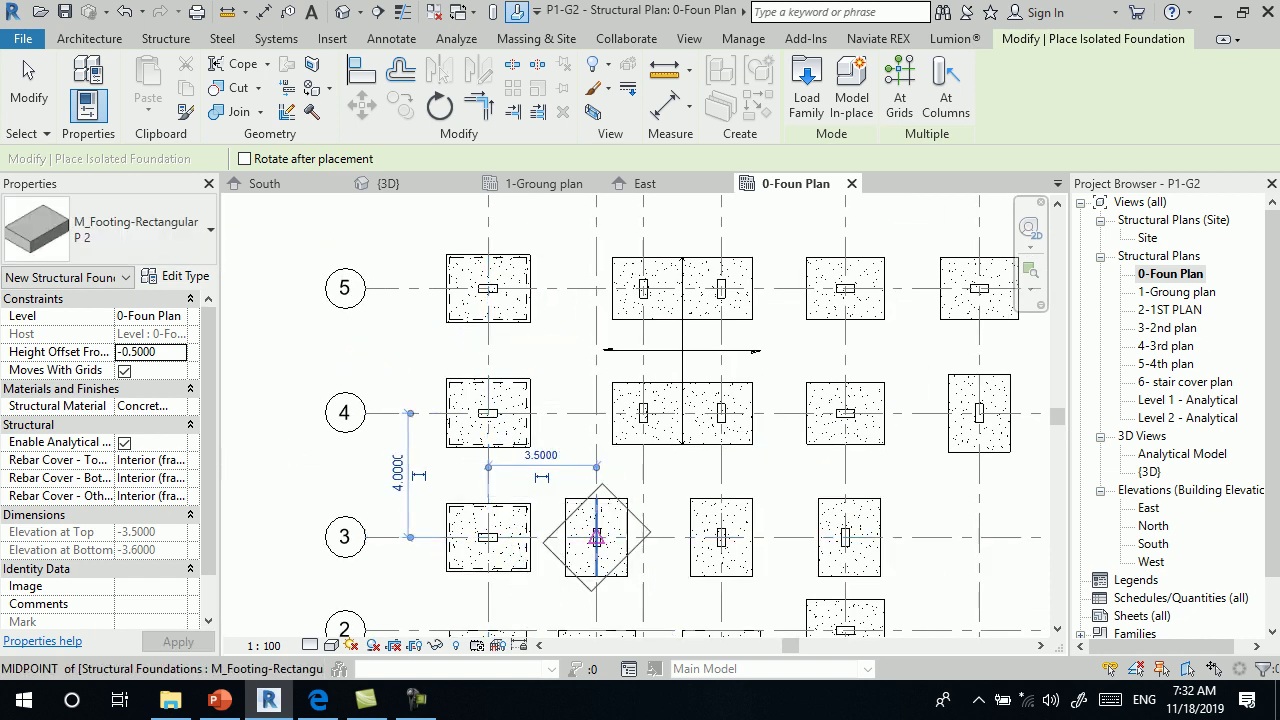
click(596, 537)
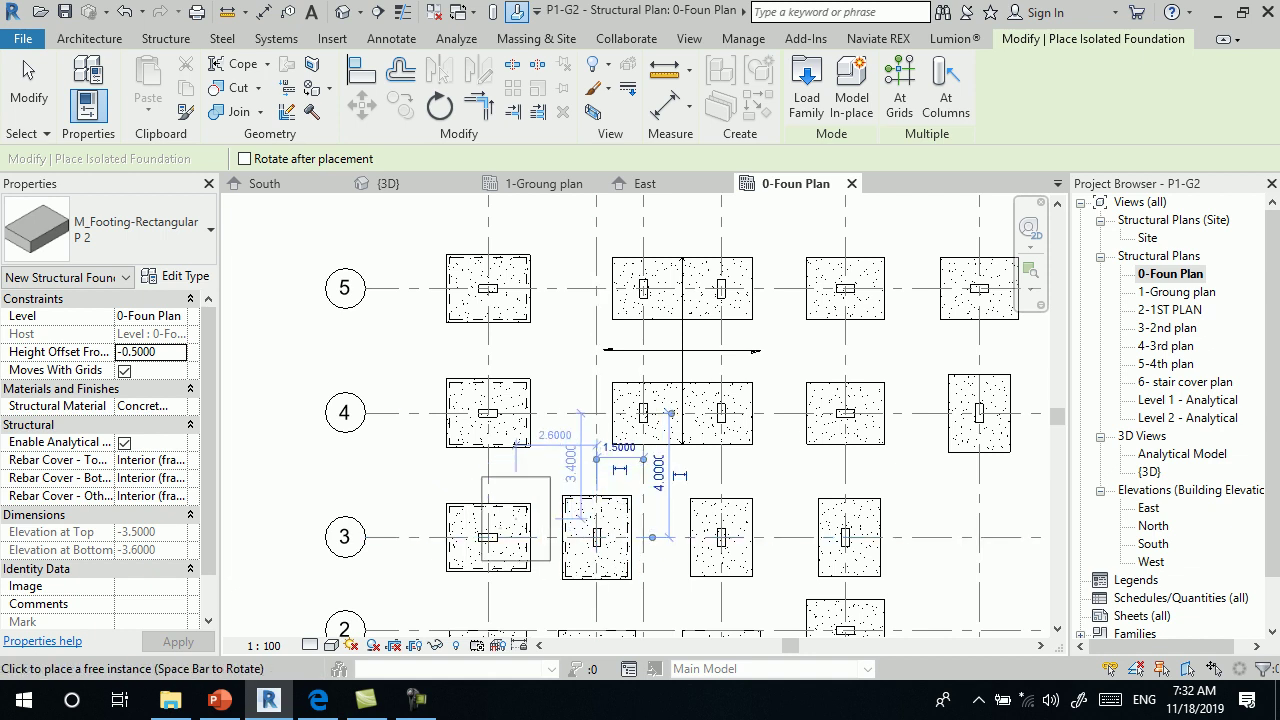
click(28, 70)
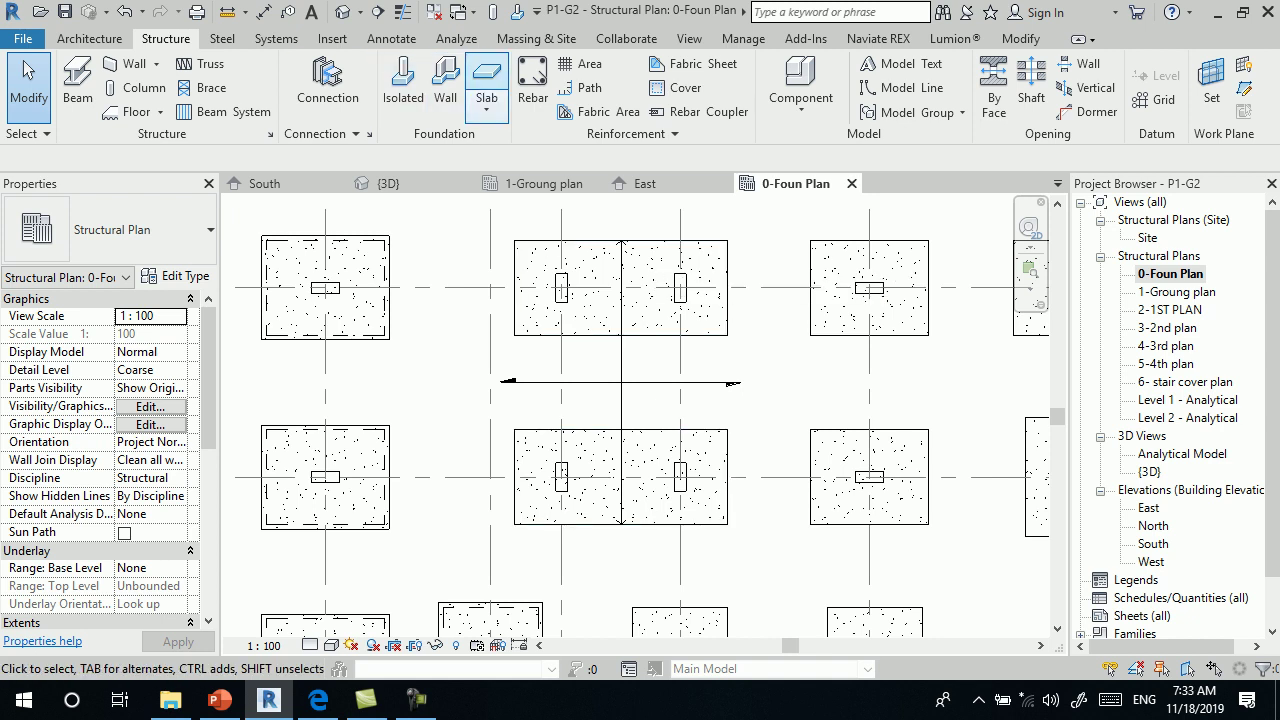
- Start a rectangular foundation slab sketch at 1.1 offset, checking its 150mm layer thickness
click(487, 78)
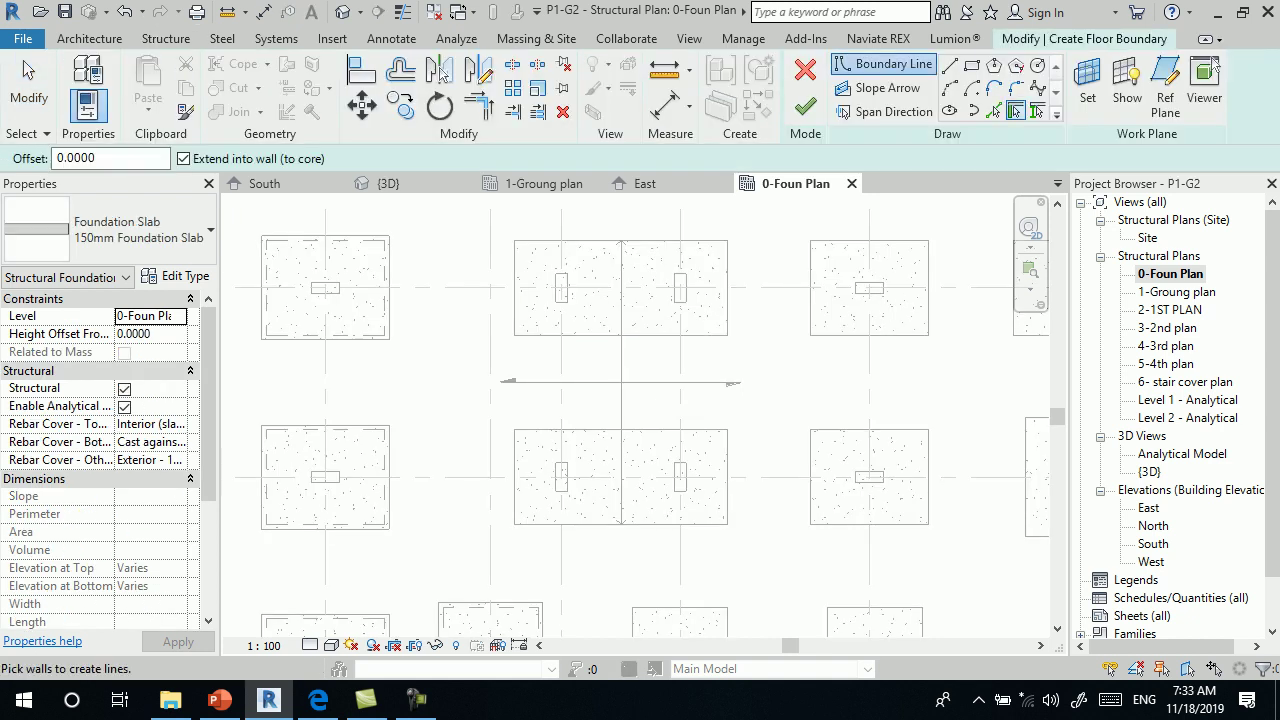
click(972, 65)
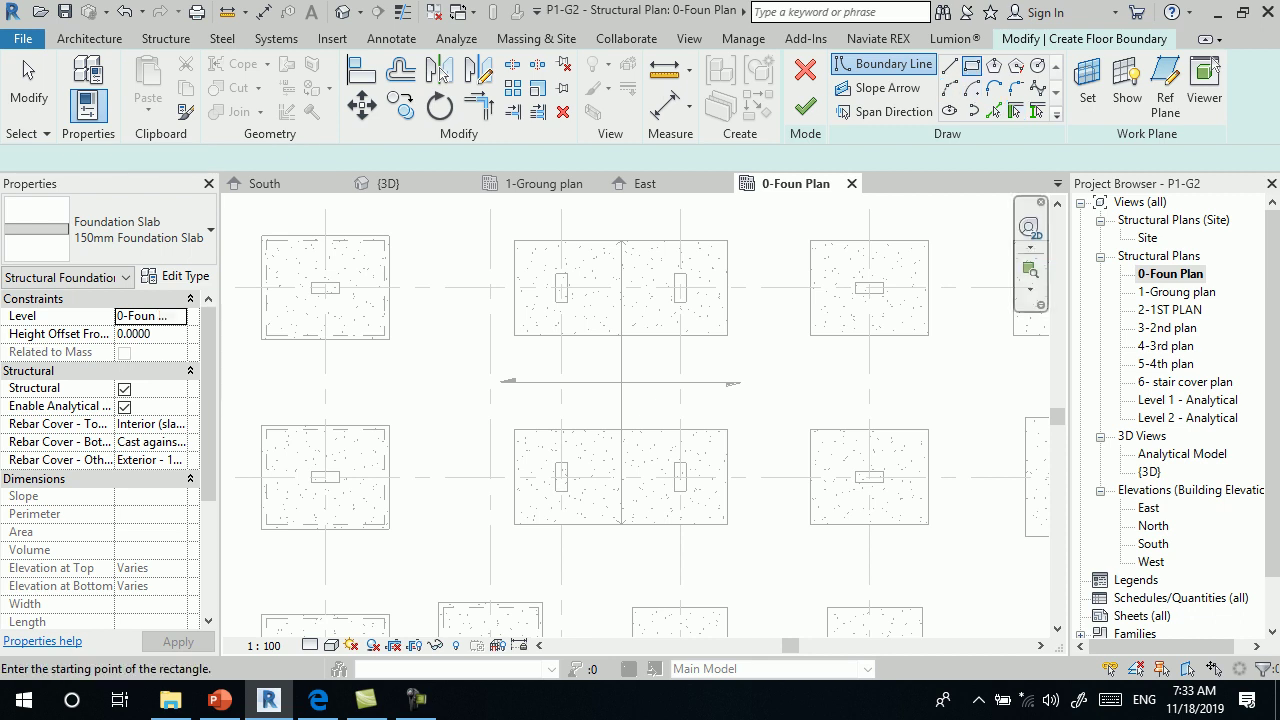
double_click(132, 158)
text(1.1)
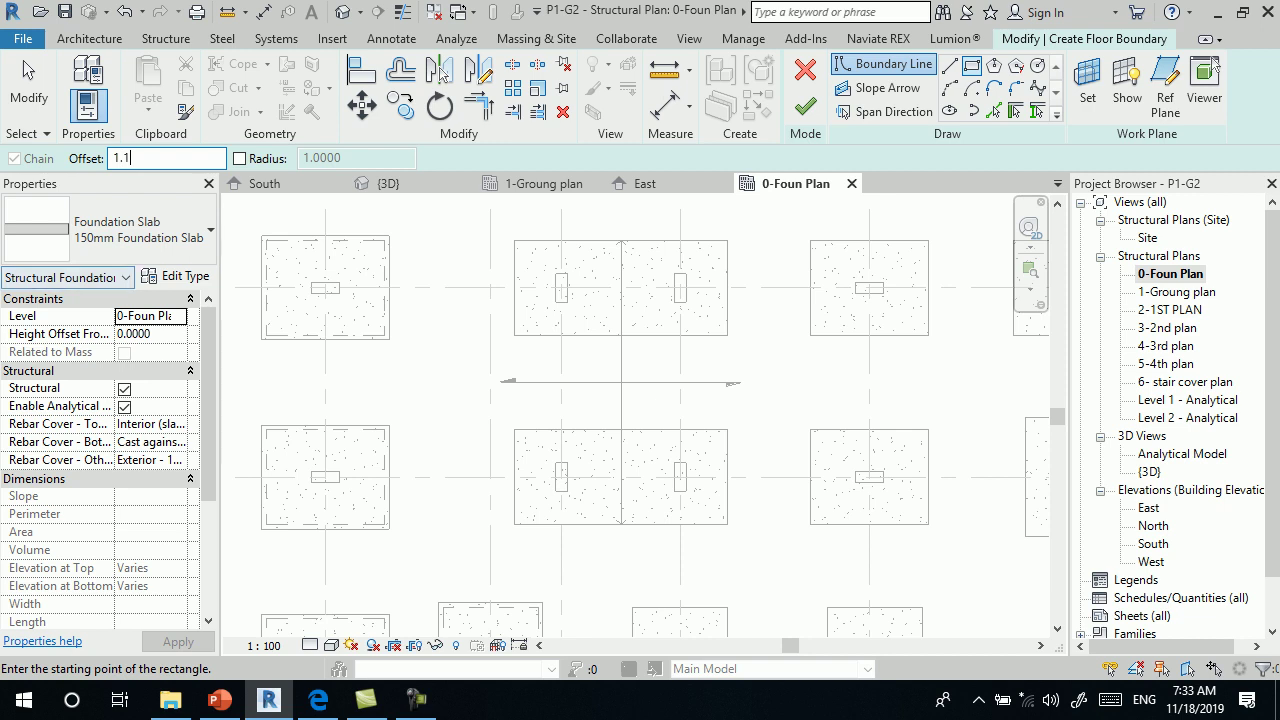
click(175, 276)
click(537, 126)
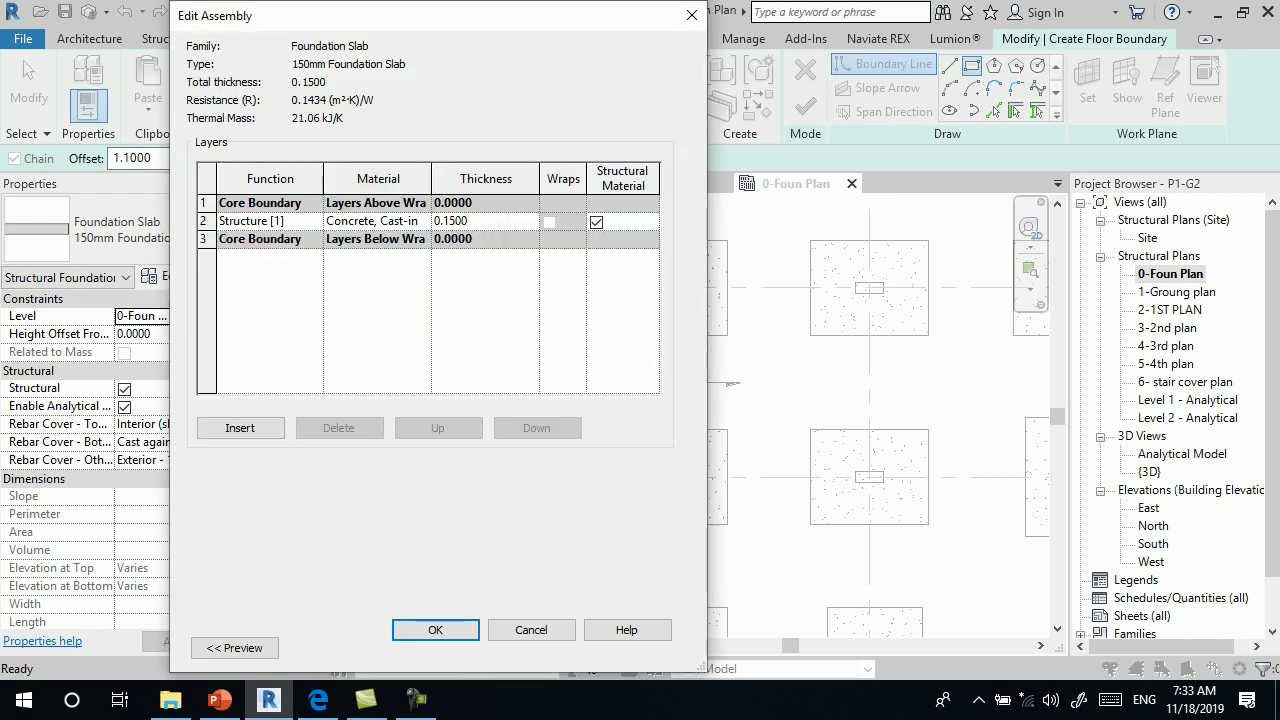
click(467, 221)
click(435, 629)
click(458, 647)
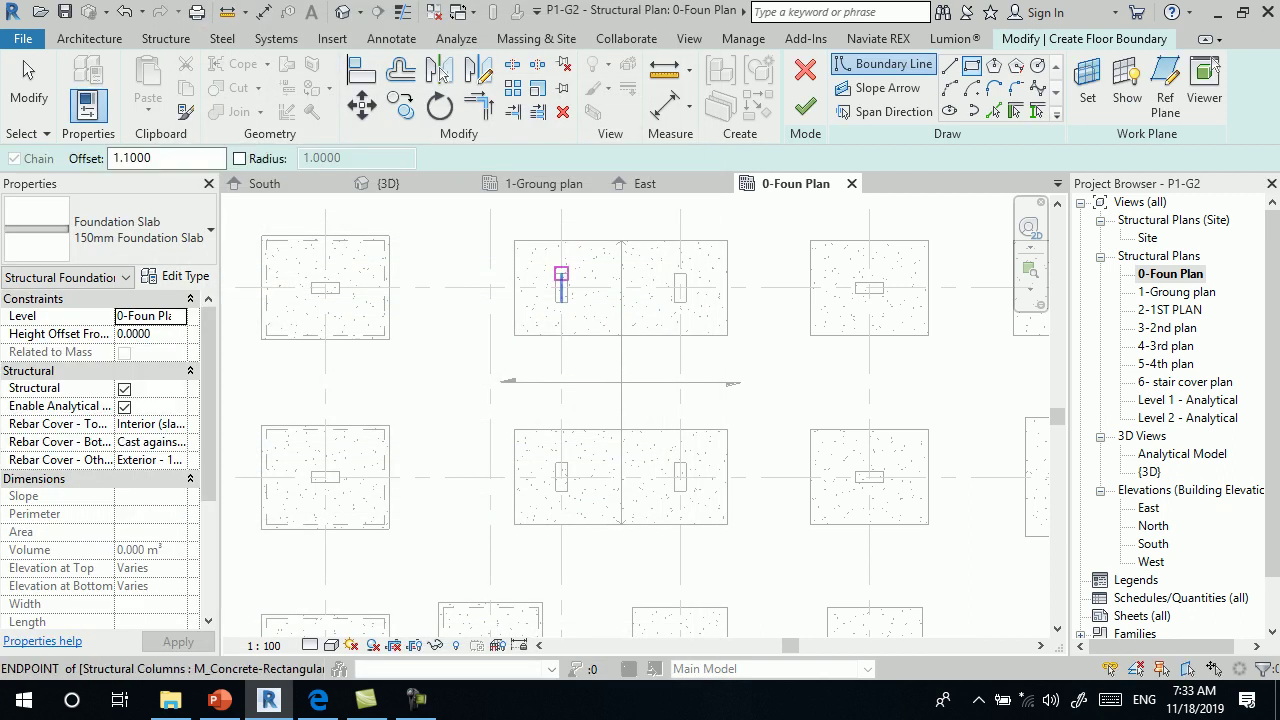
- Sketch the 4.7 × 2.2 rectangle around the upper-middle footing pair, redrawing it once
click(561, 287)
click(678, 288)
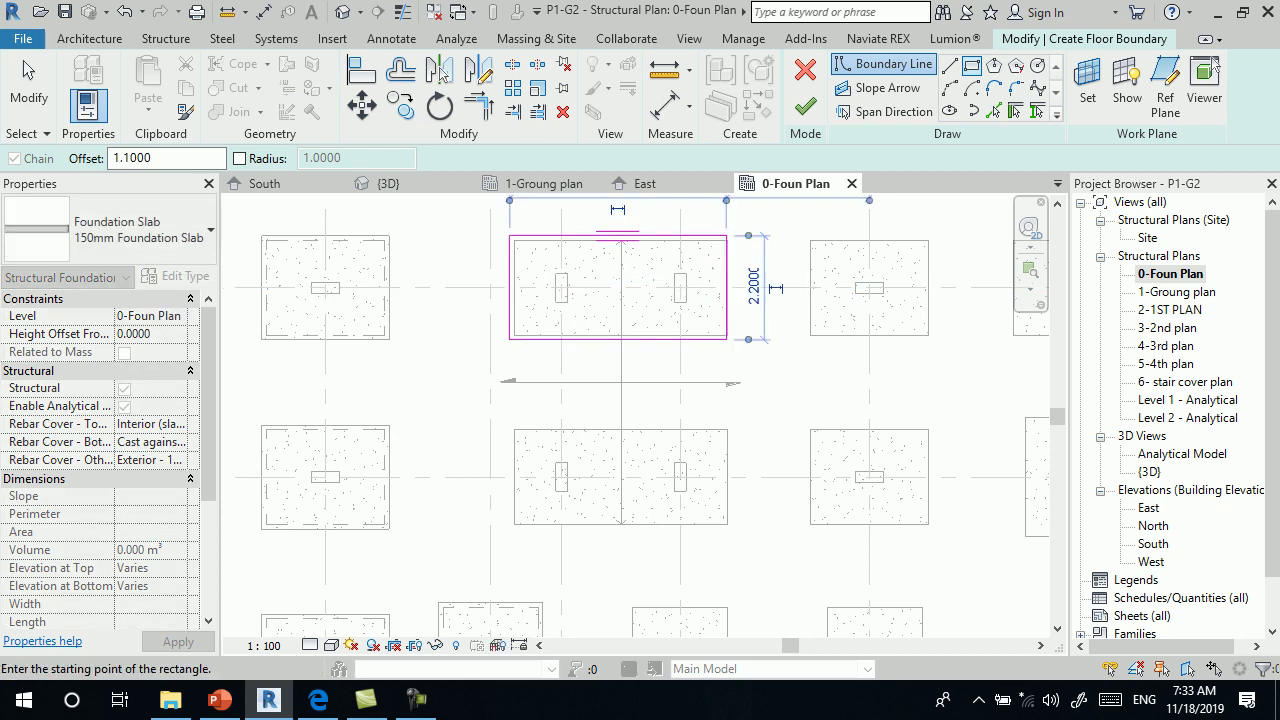
scroll(720, 339, up, 2)
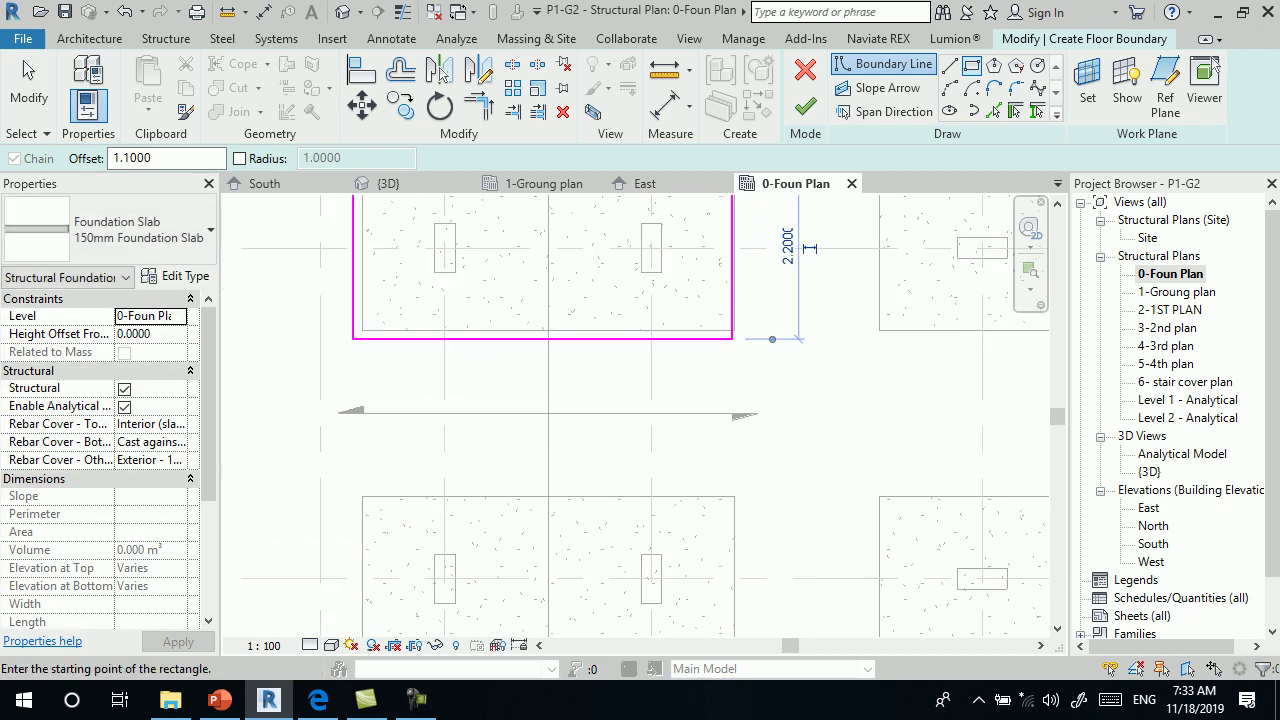
scroll(737, 410, down, 2)
middle_drag(694, 383, 737, 410)
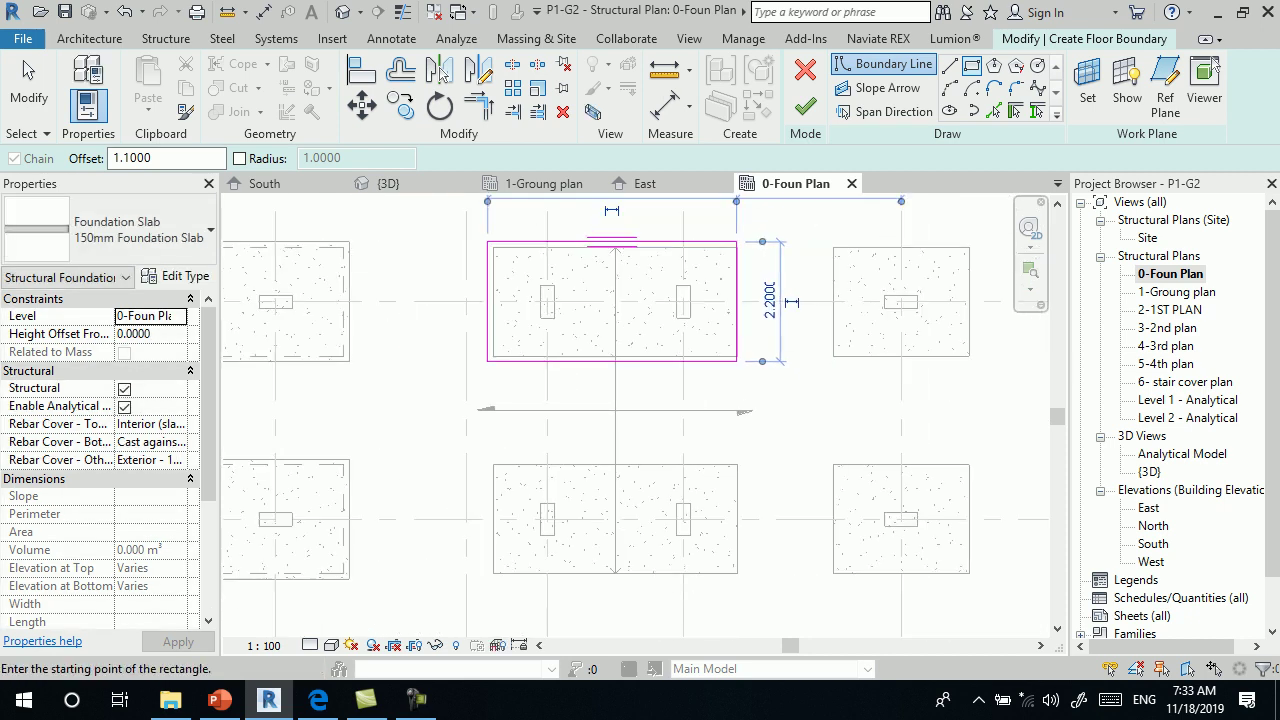
key(ctrl+z)
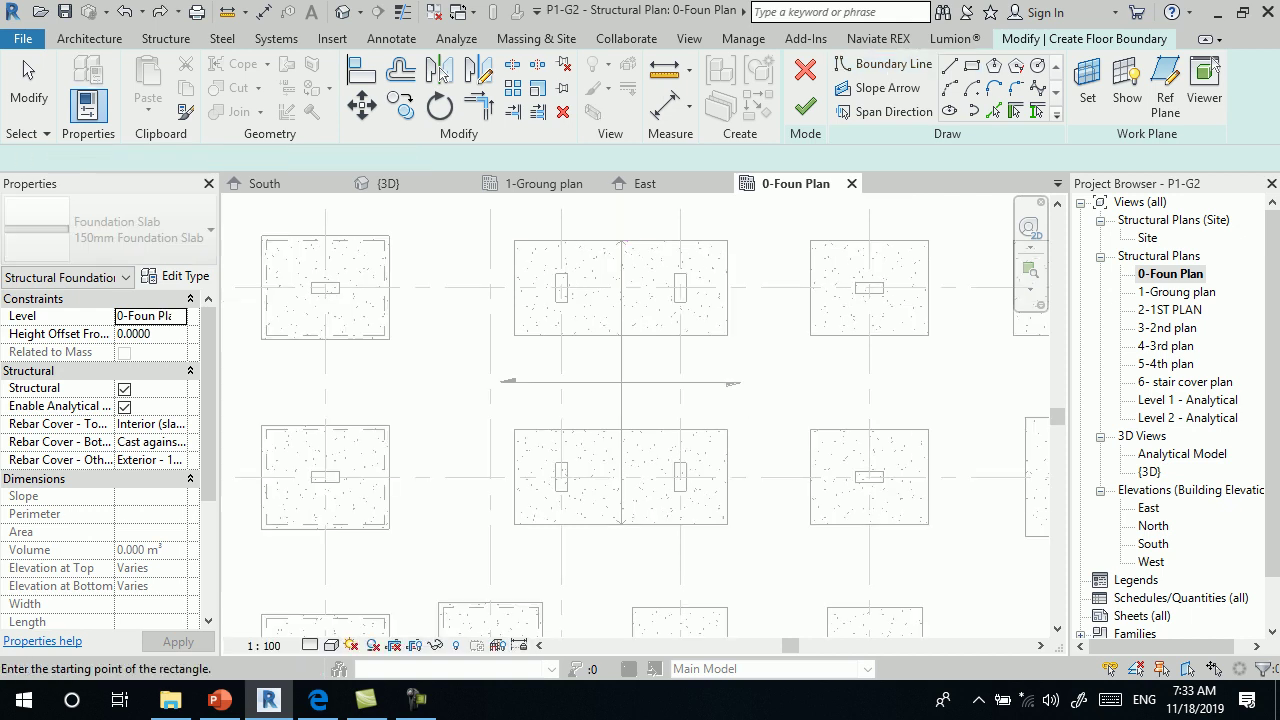
scroll(572, 340, up, 2)
click(535, 280)
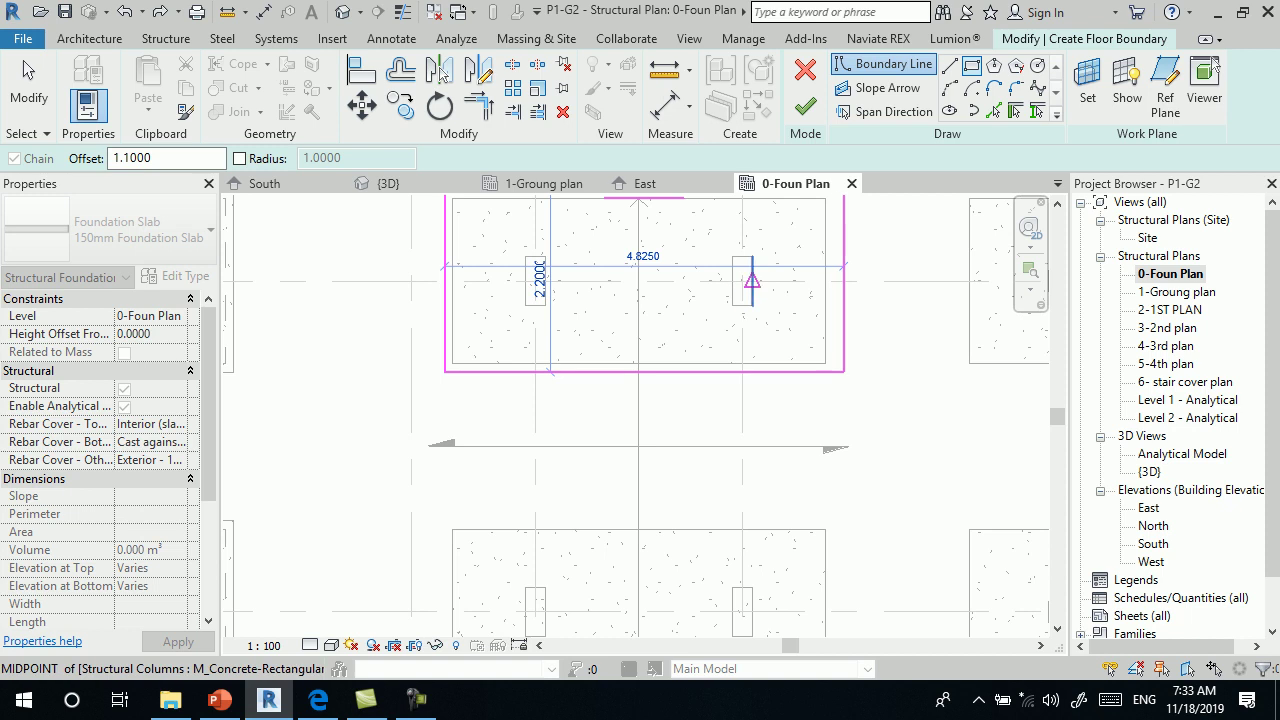
click(741, 281)
scroll(640, 400, down, 2)
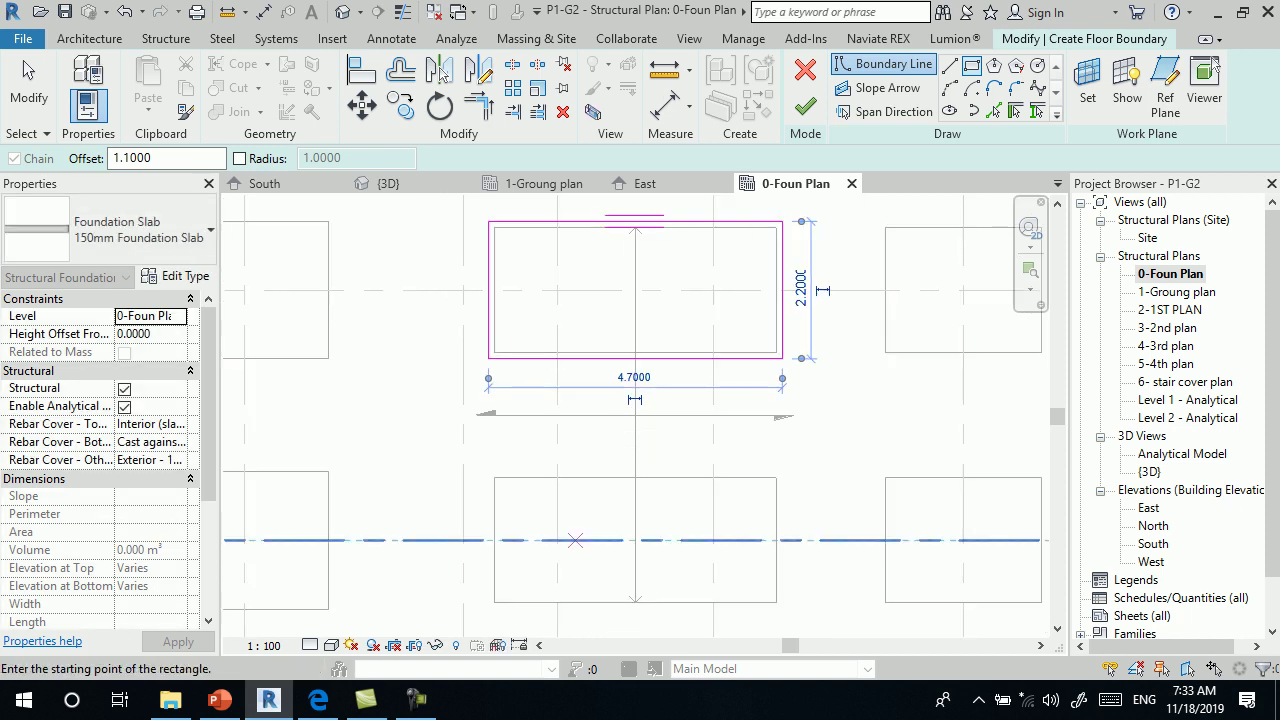
scroll(541, 520, up, 2)
scroll(541, 520, up, 3)
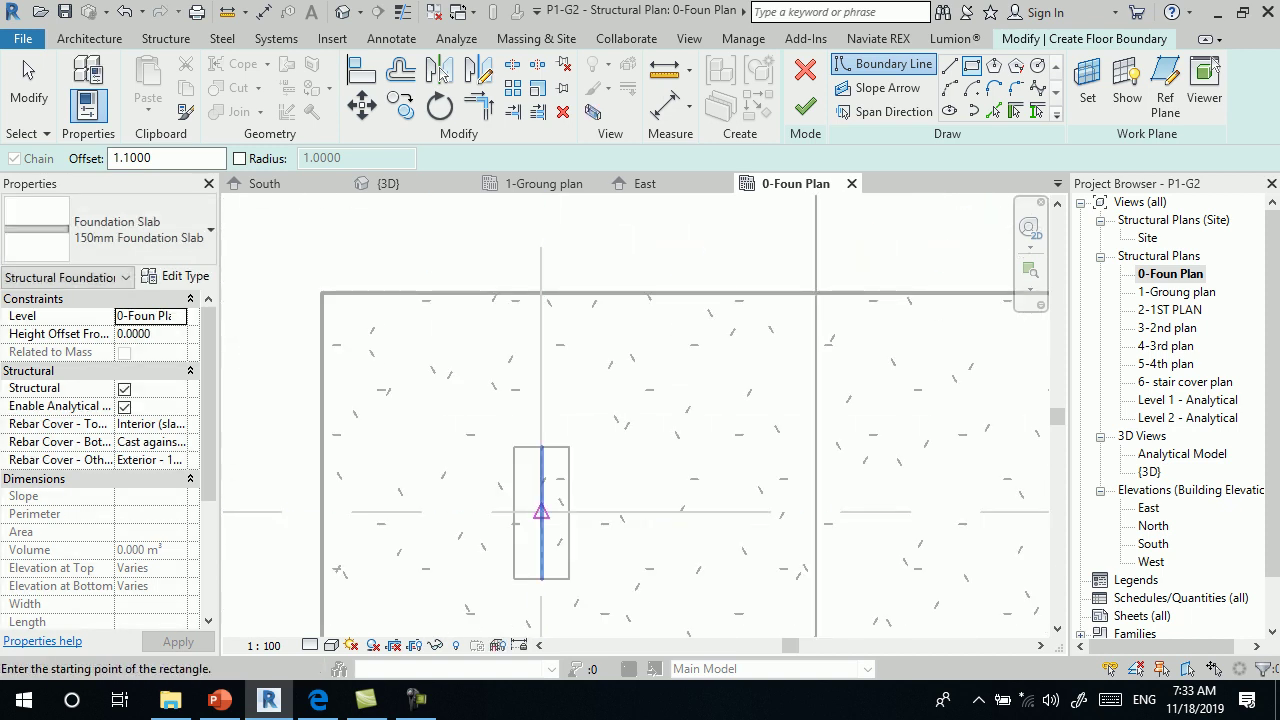
- Sketch the second 4.7 × 2.2 rectangle around the lower footing pair and finish the slab
click(541, 502)
scroll(541, 502, down, 3)
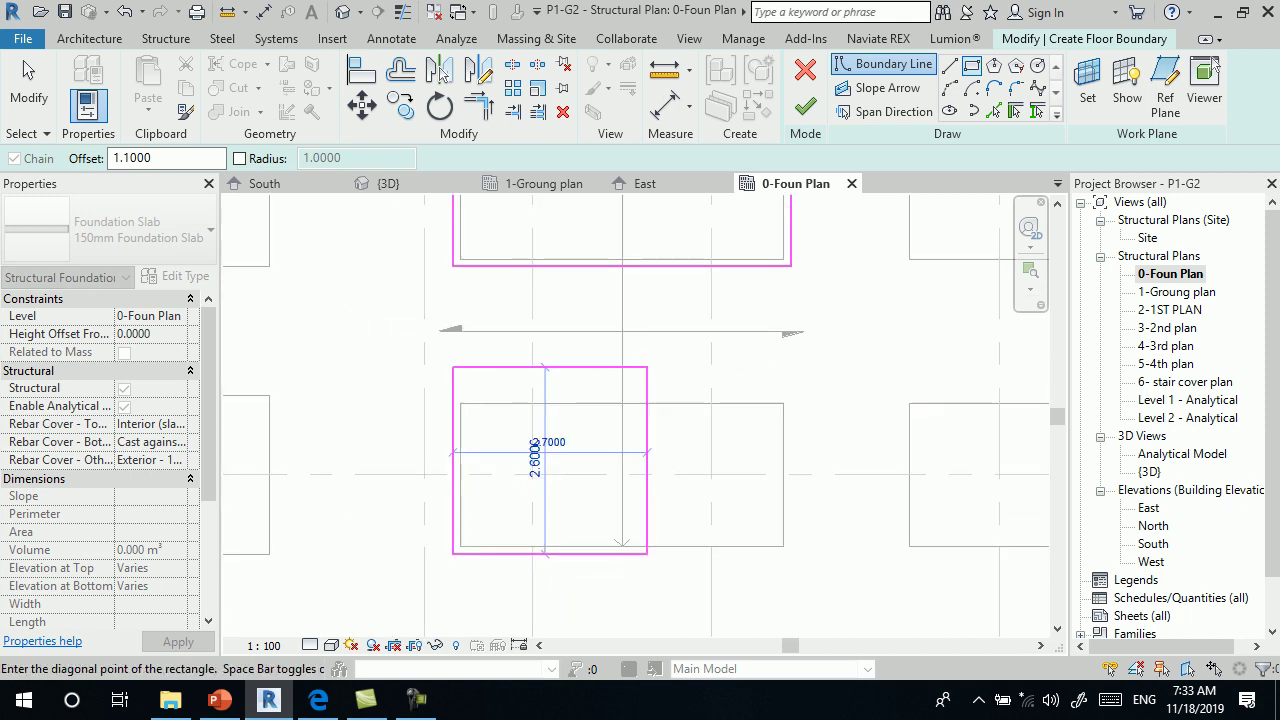
click(711, 474)
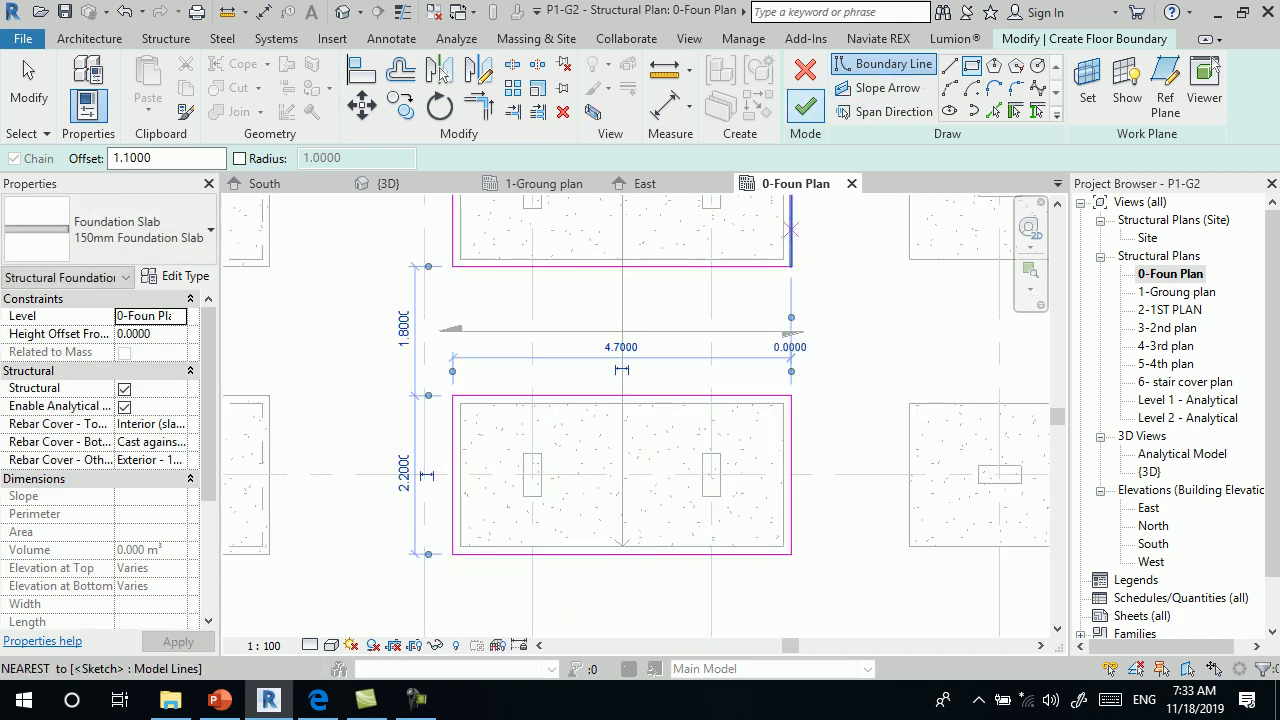
click(805, 105)
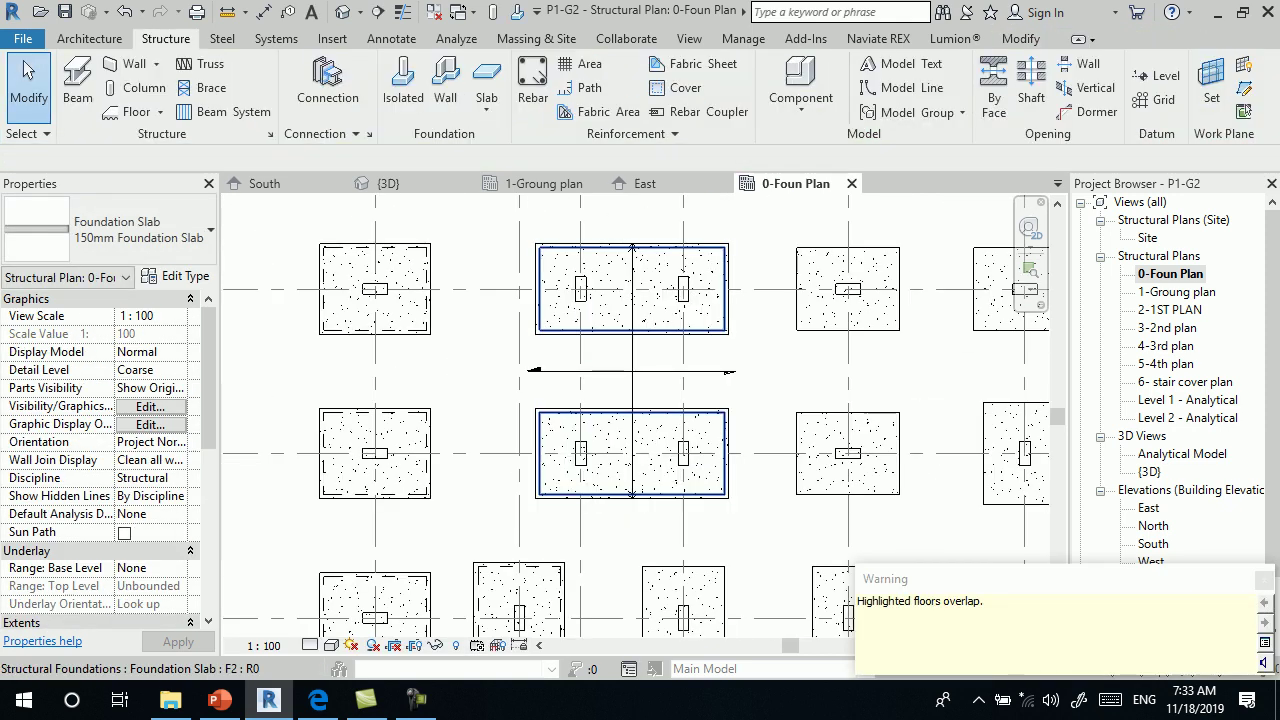
- Review the lower central slab's elevations in Properties, then dismiss the unsaved-project reminder
key(Escape)
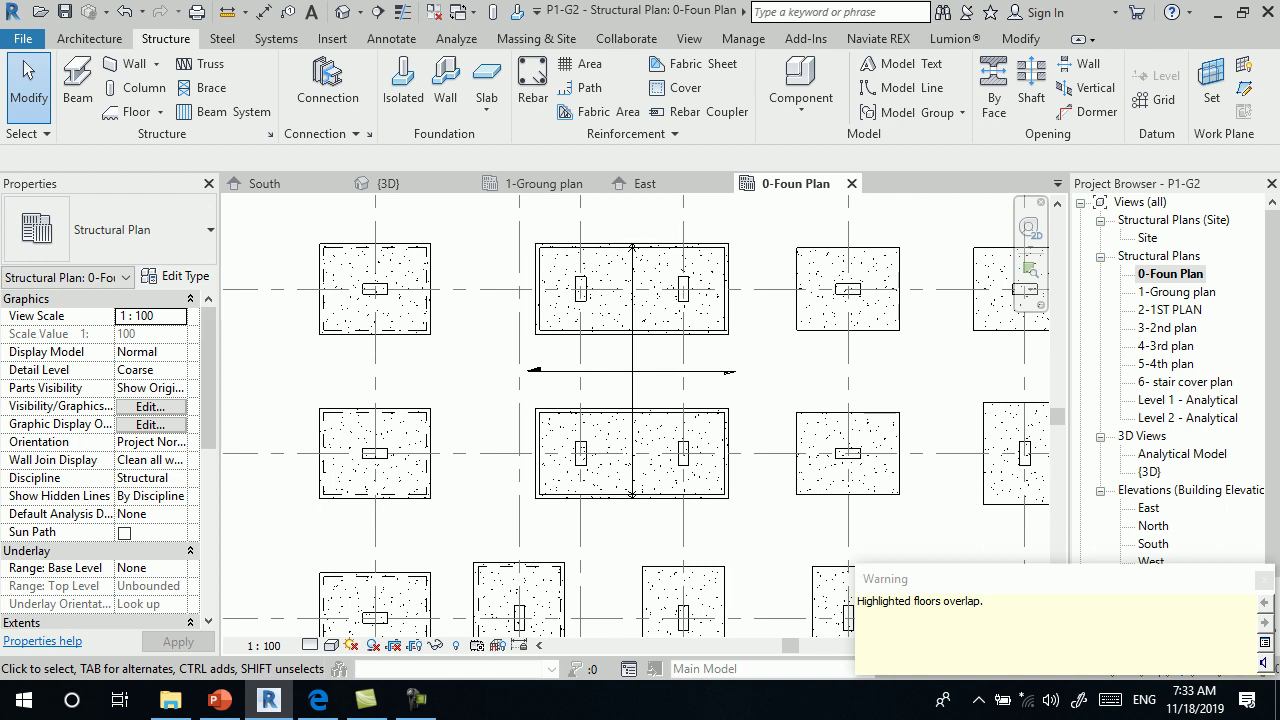
scroll(632, 493, up, 3)
click(640, 490)
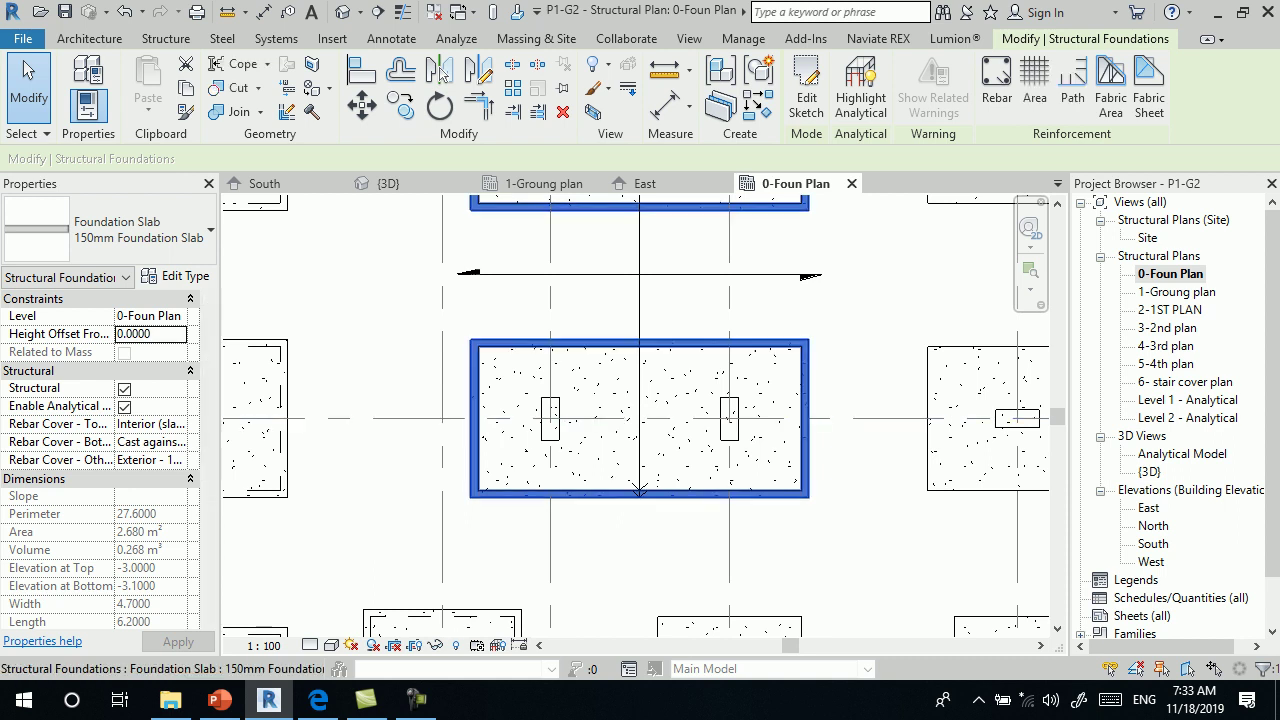
key(Escape)
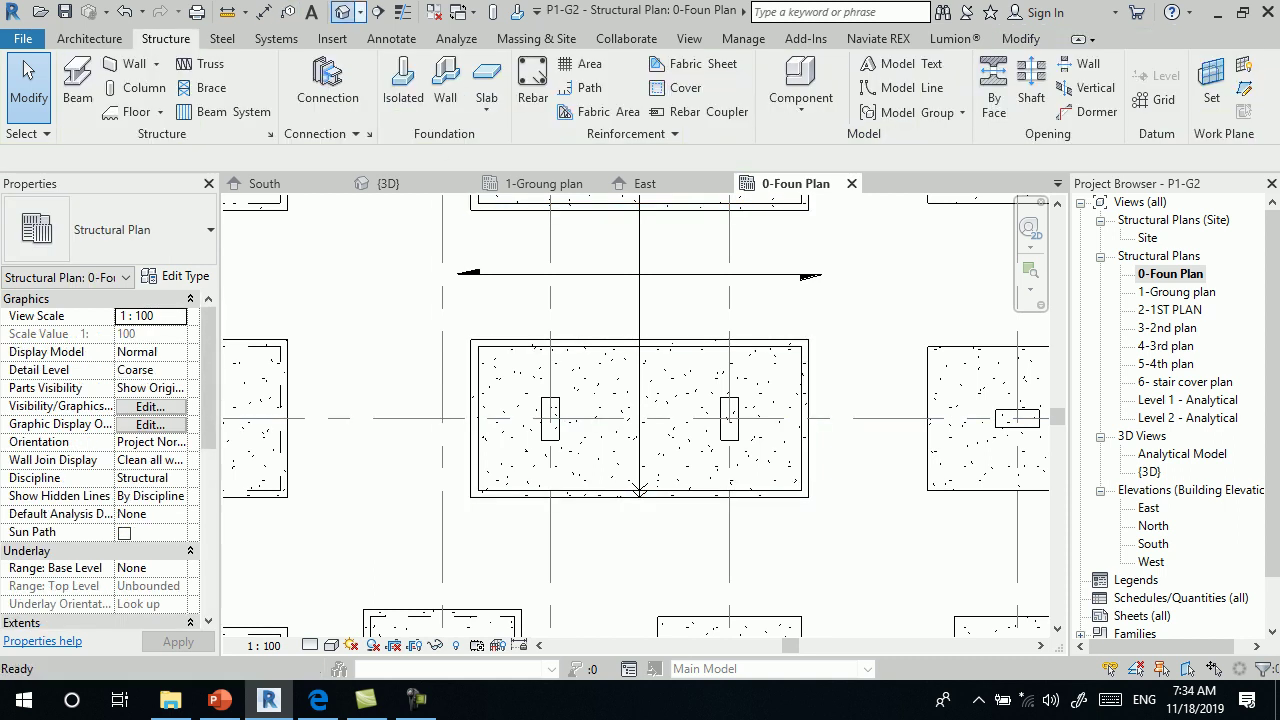
key(Escape)
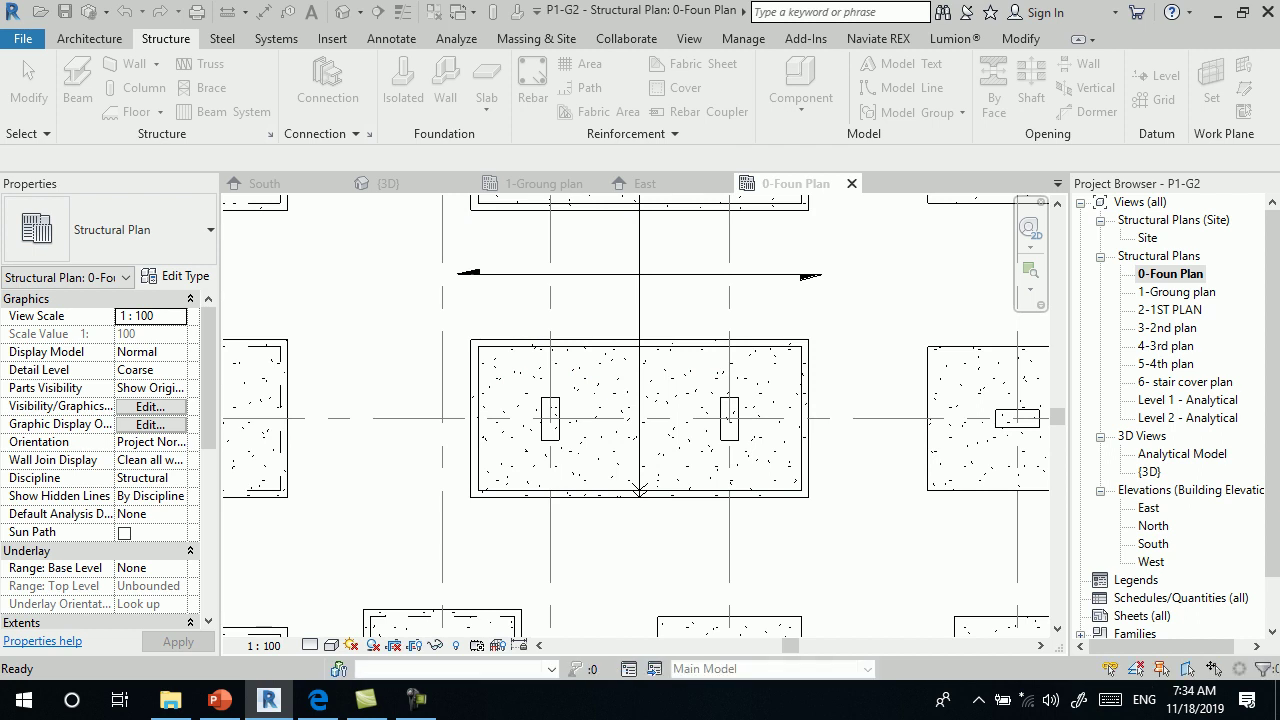
scroll(640, 400, down, 3)
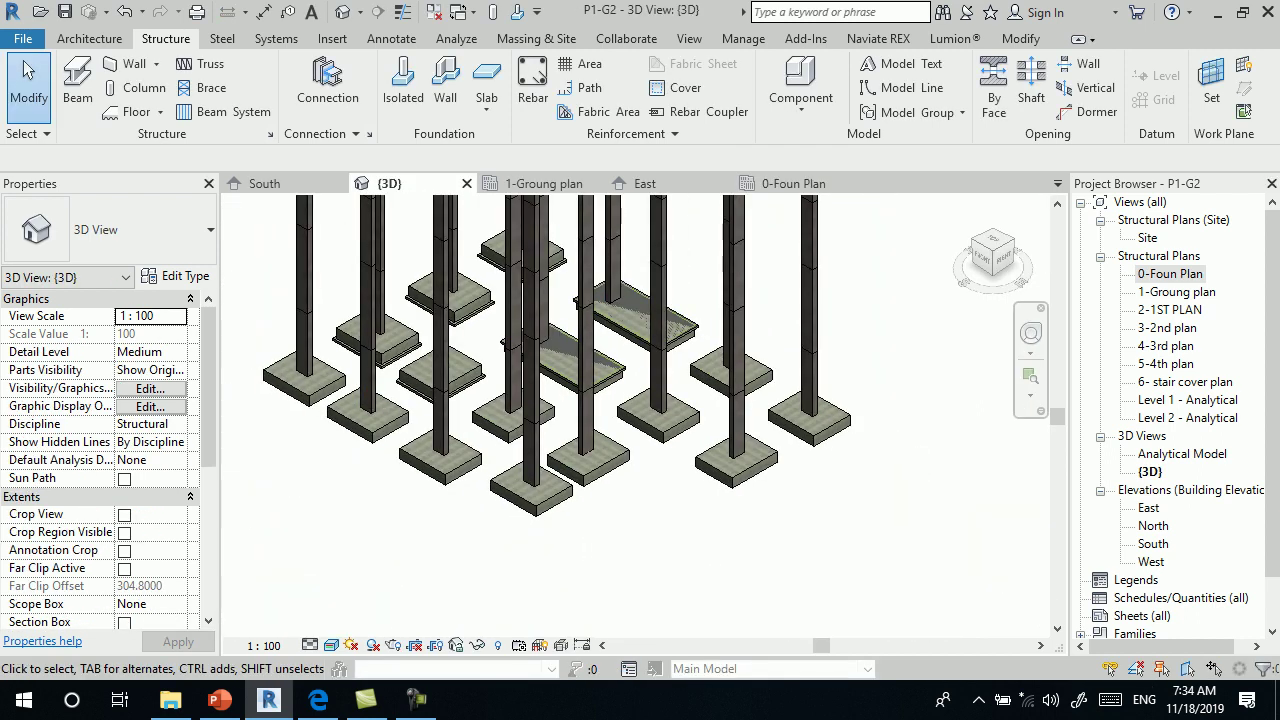
- Orbit and zoom in on a footing in the 3D view
shift+middle_drag(520, 380, 486, 470)
scroll(486, 500, up, 2)
scroll(508, 298, up, 3)
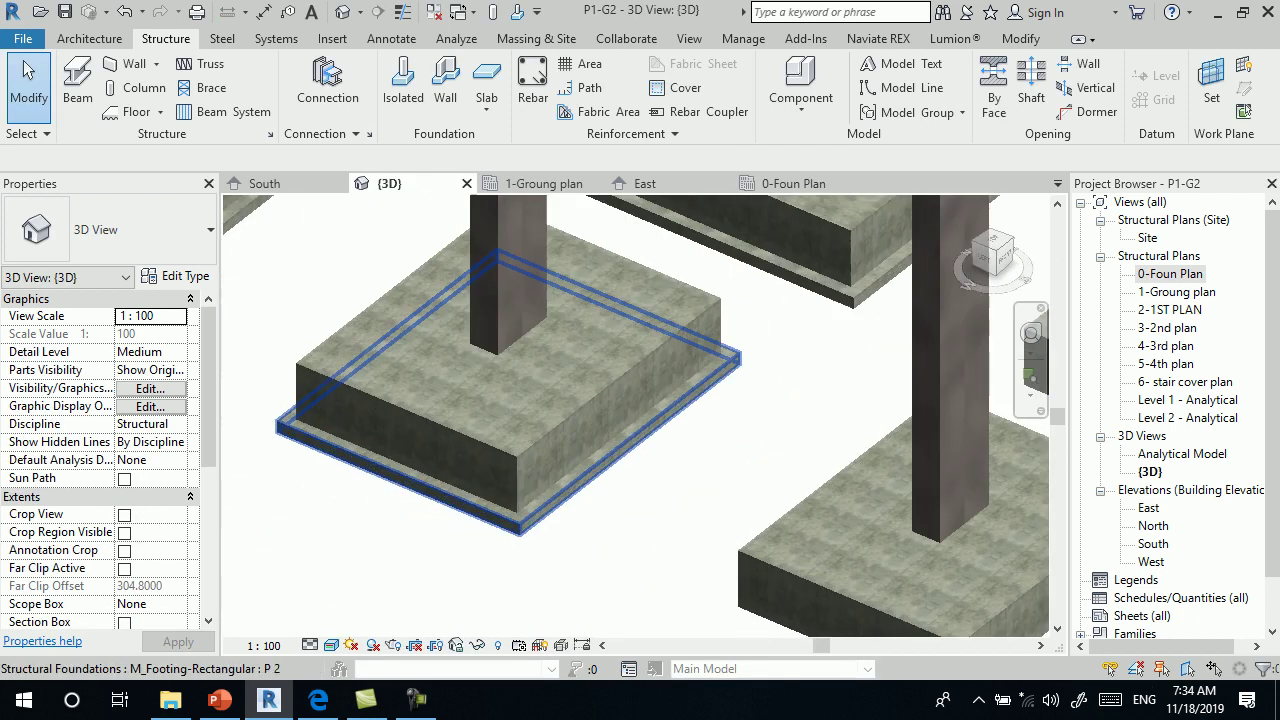
scroll(525, 515, up, 3)
scroll(525, 515, up, 2)
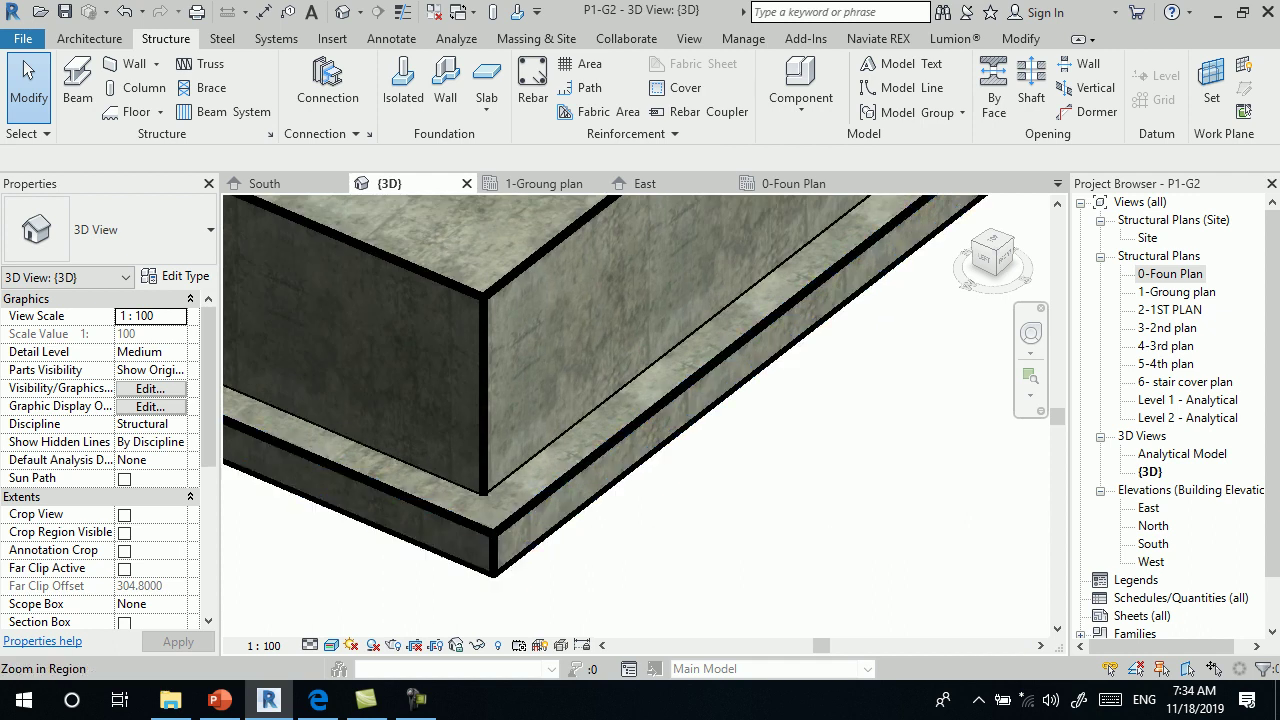
- Return to the 0-Foun Plan and zoom to fit the whole footing grid A–F
double_click(1176, 291)
double_click(1170, 273)
scroll(443, 306, down, 5)
scroll(443, 306, down, 2)
scroll(443, 306, up, 6)
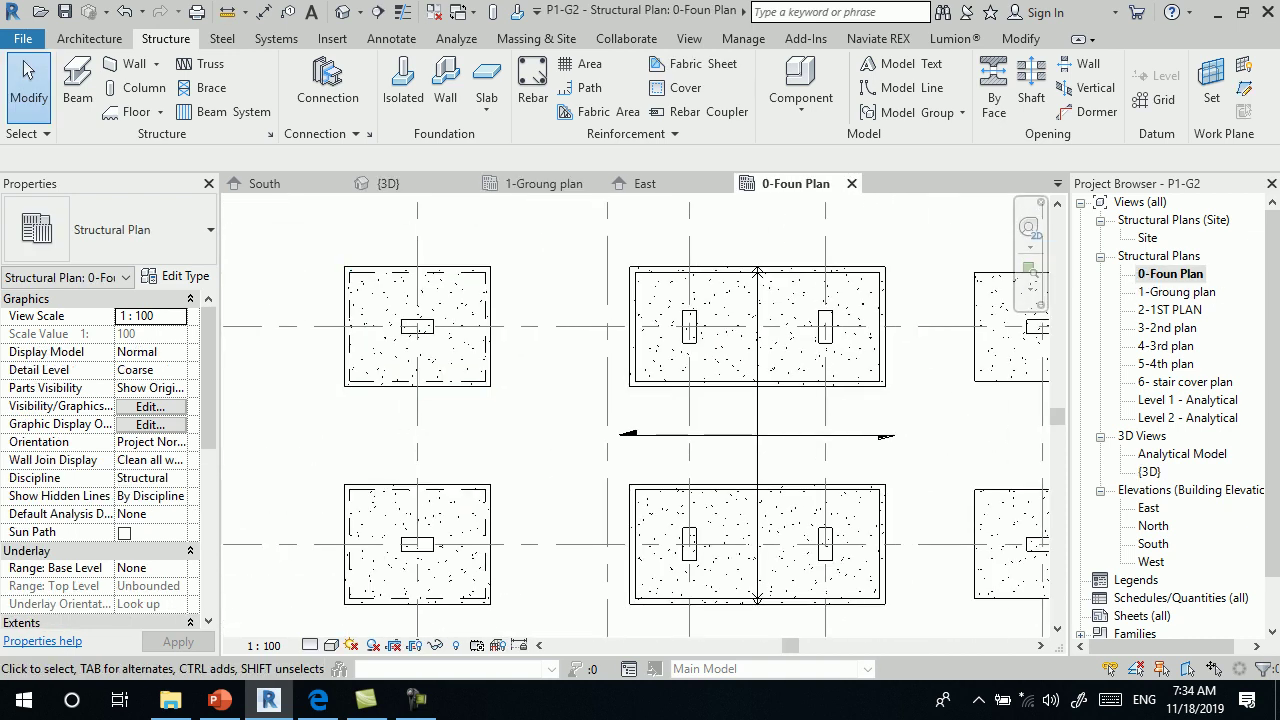
scroll(420, 330, up, 3)
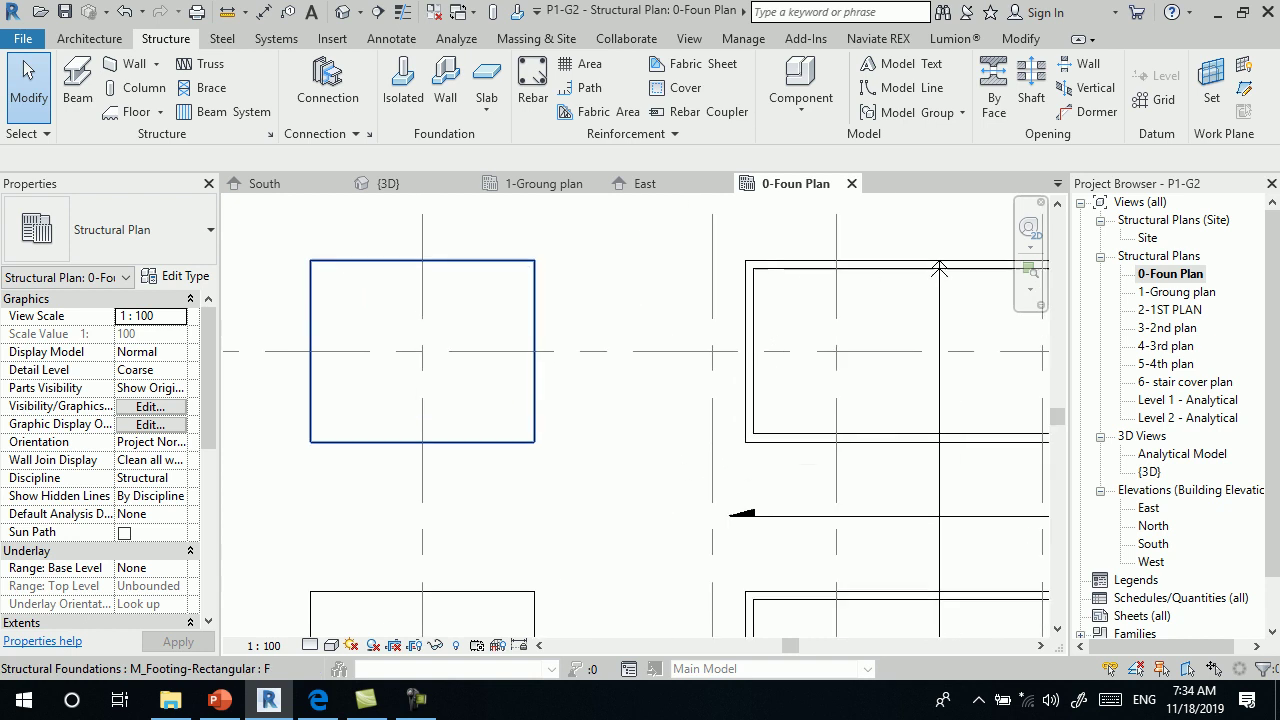
scroll(420, 330, up, 2)
scroll(420, 330, down, 1)
scroll(424, 294, down, 2)
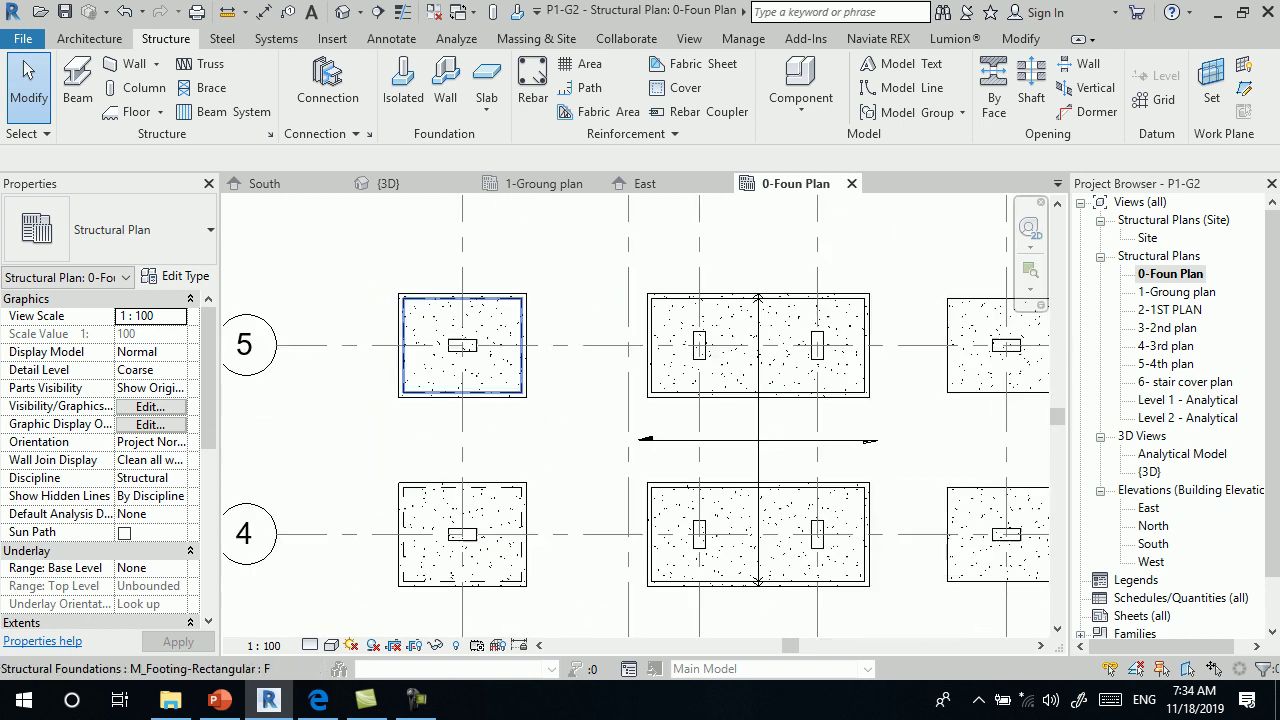
scroll(424, 294, down, 2)
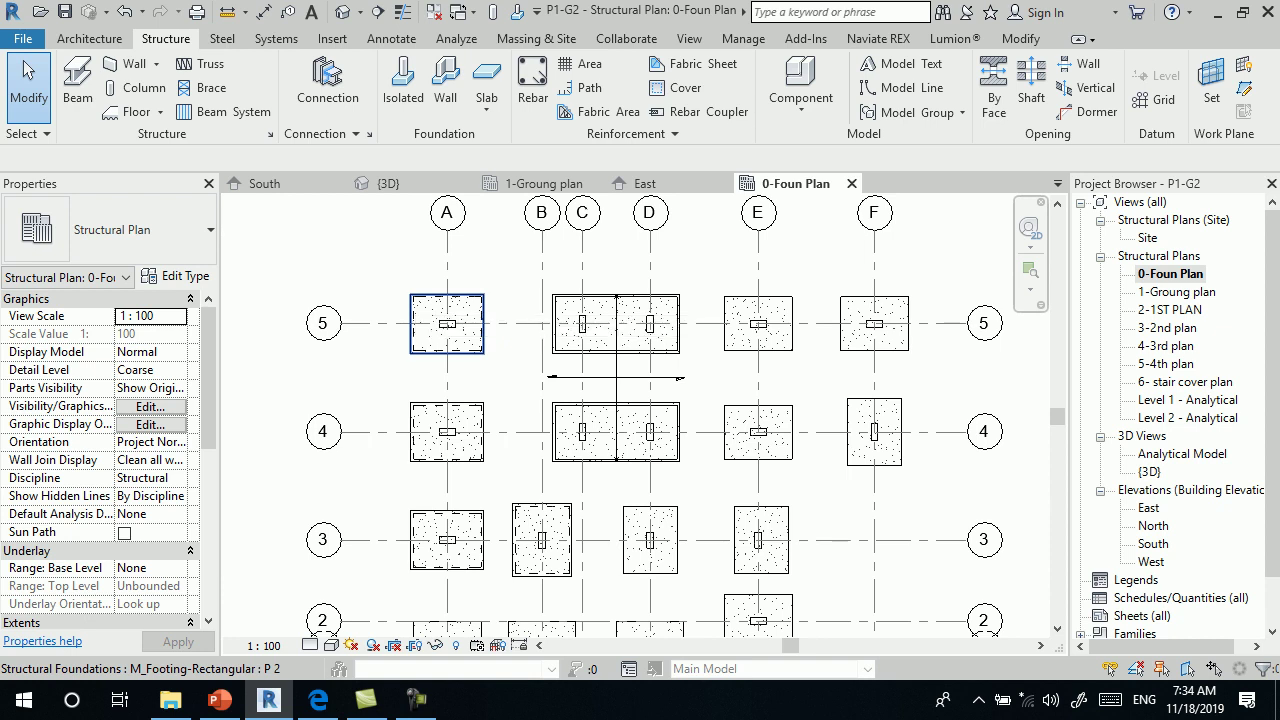
click(416, 700)
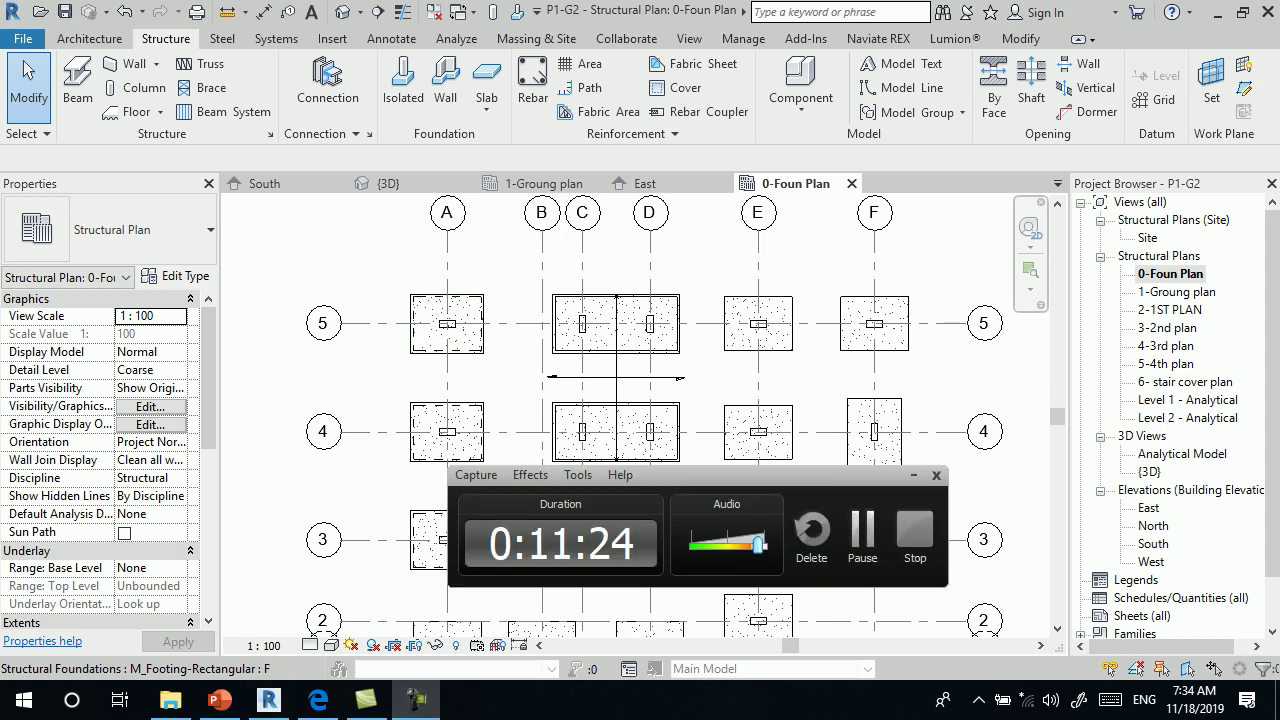
key(alt+Tab)
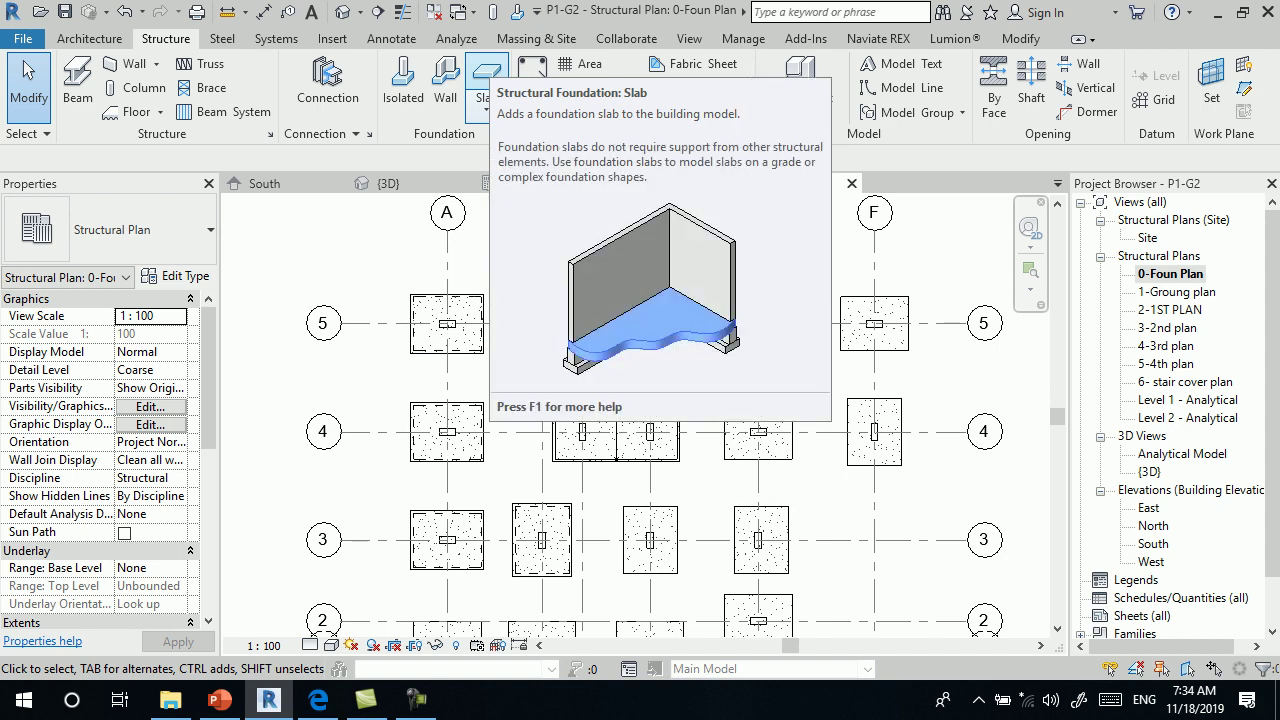
- Start a circular foundation slab boundary, keeping the 6.0 structure layer thickness
click(487, 80)
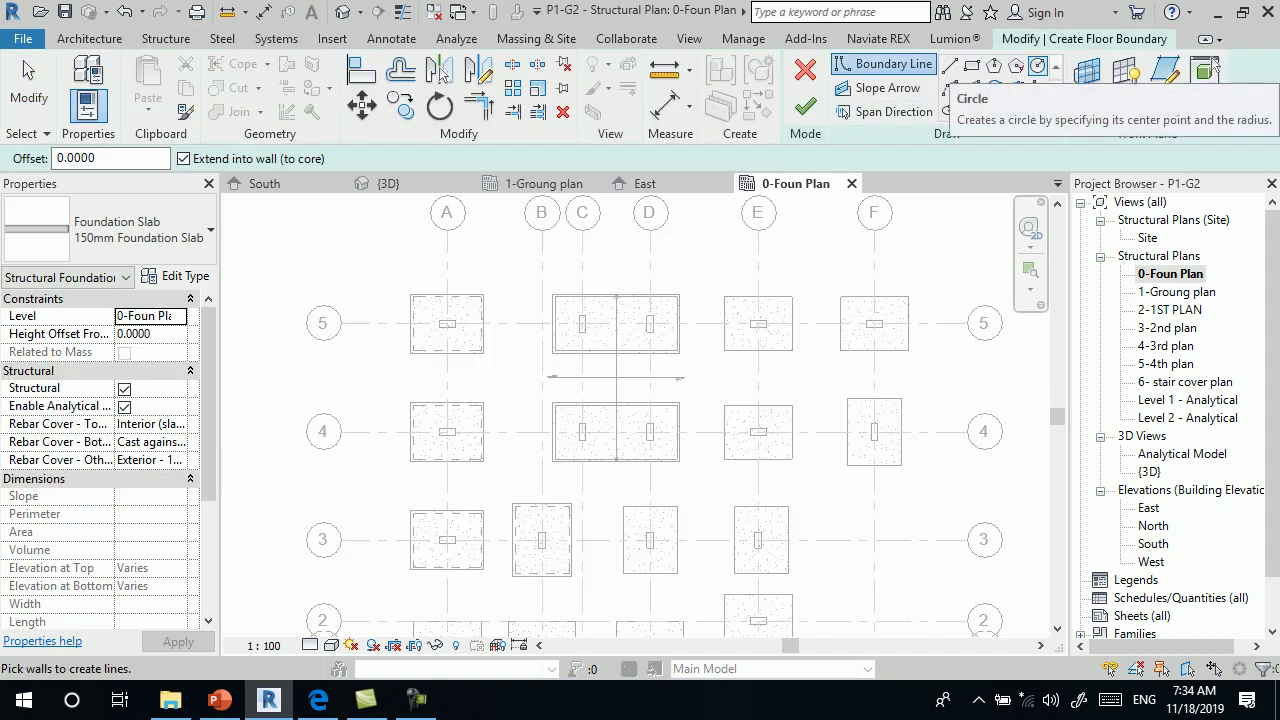
click(1038, 66)
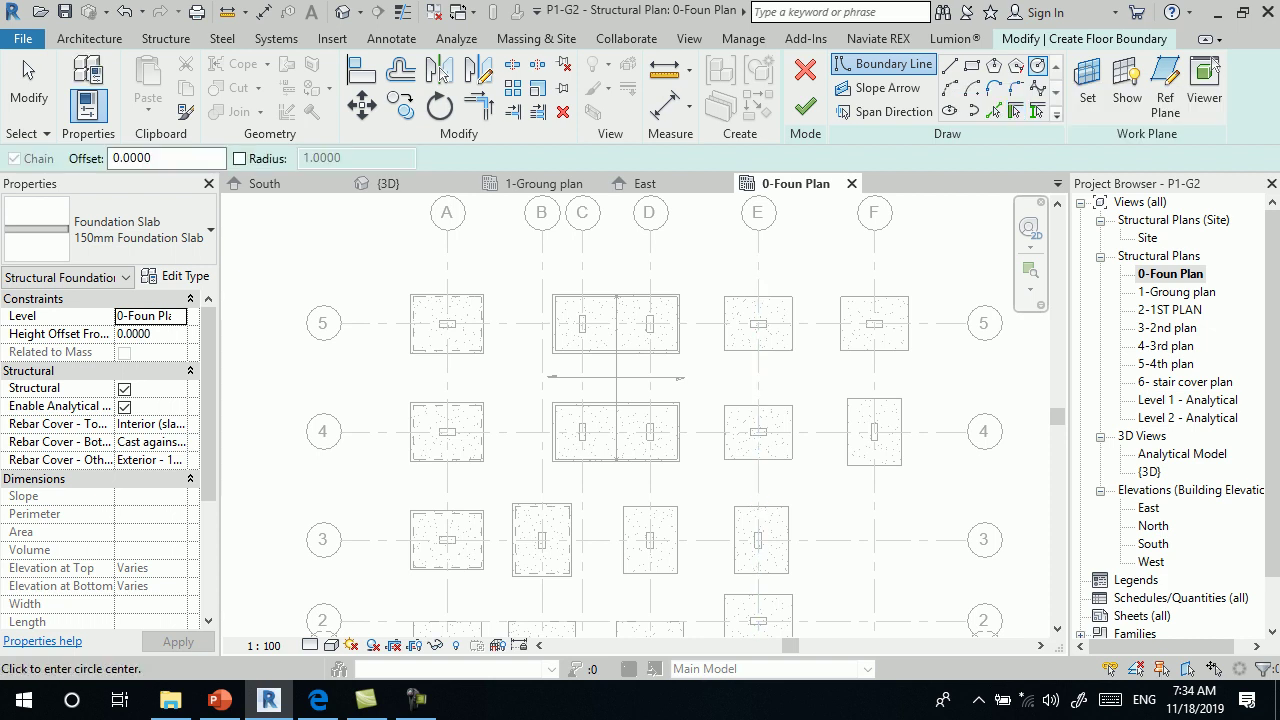
click(177, 277)
click(623, 123)
text(6)
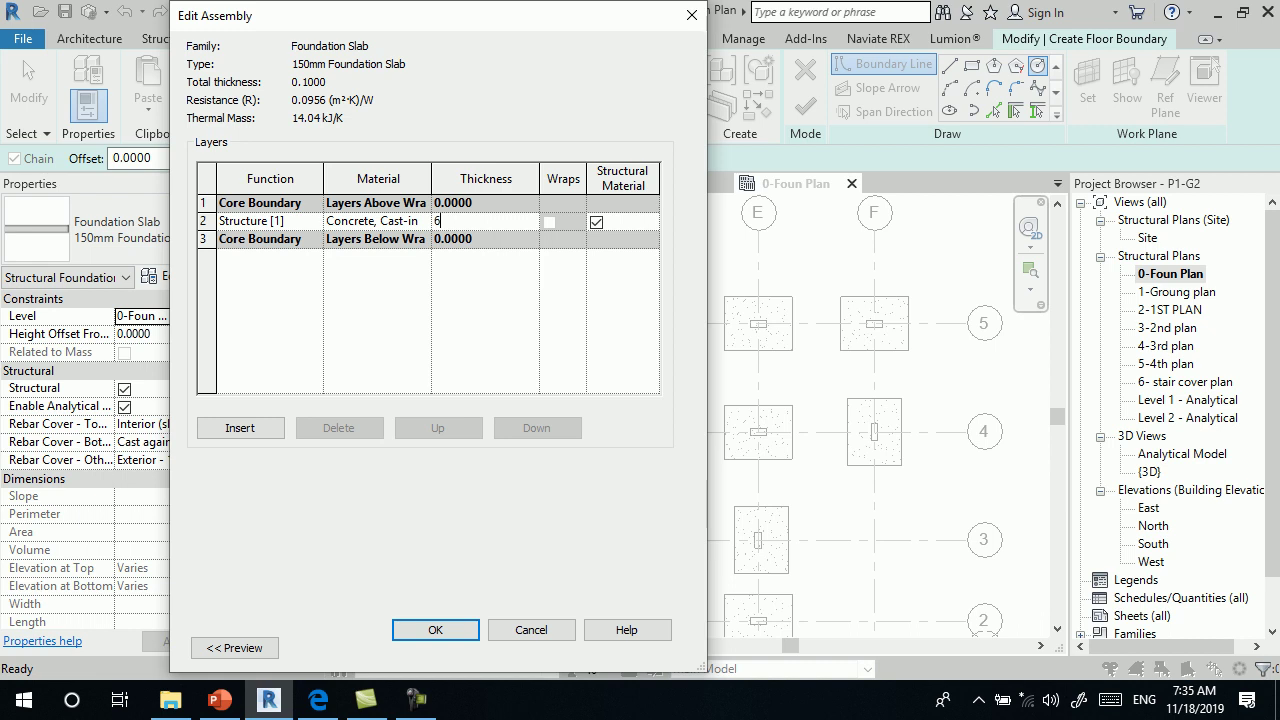
click(435, 629)
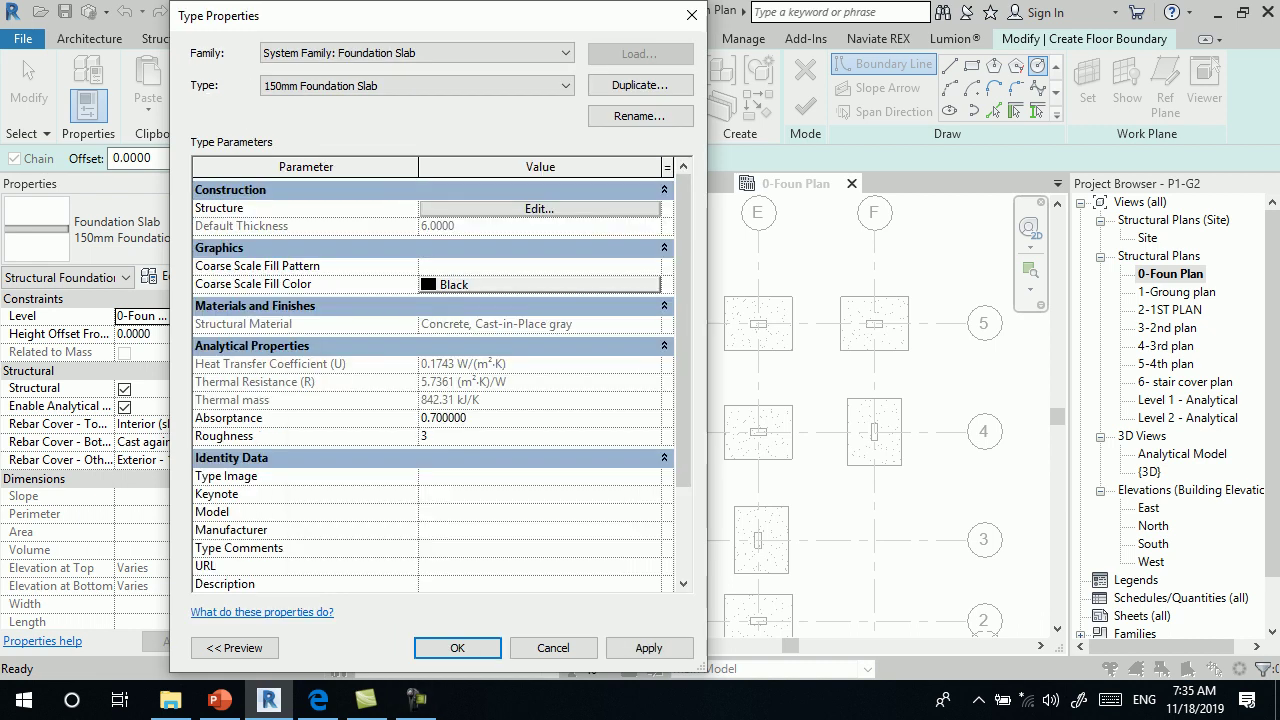
click(457, 647)
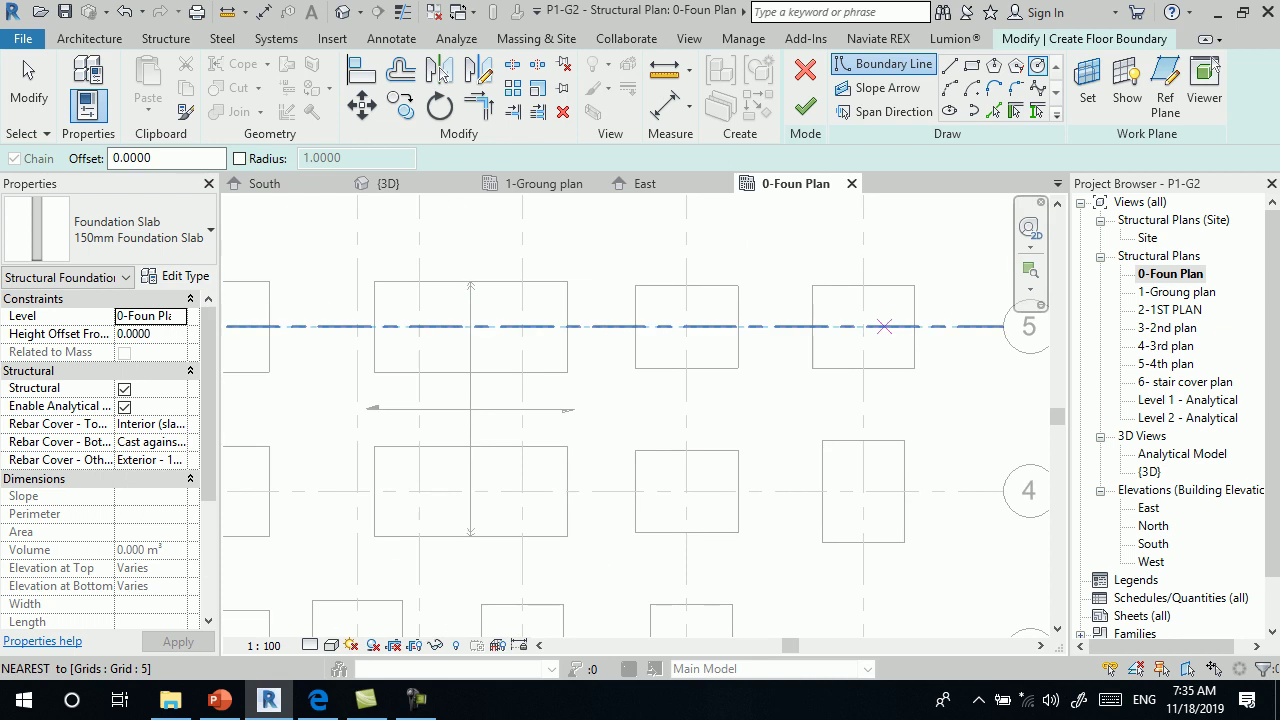
- Draw a 0.4-radius circle centred on the footing's column, finish the slab, and view in 3D
scroll(857, 320, up, 3)
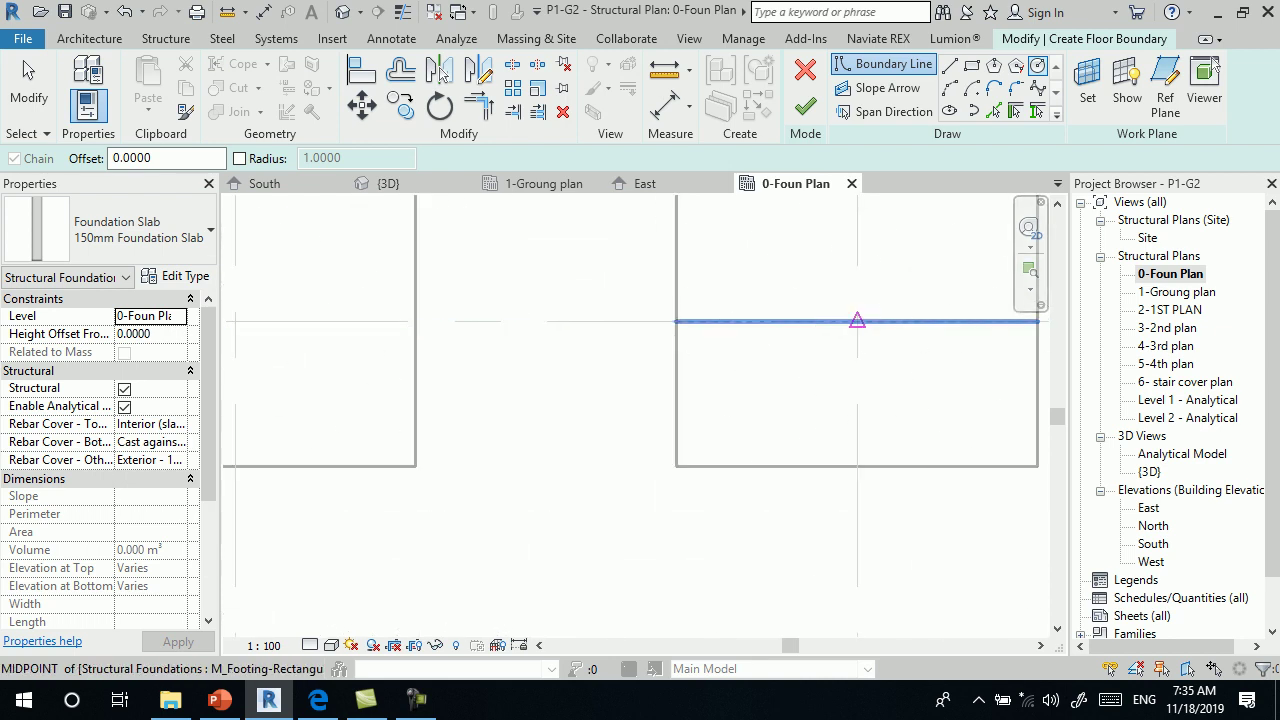
click(857, 320)
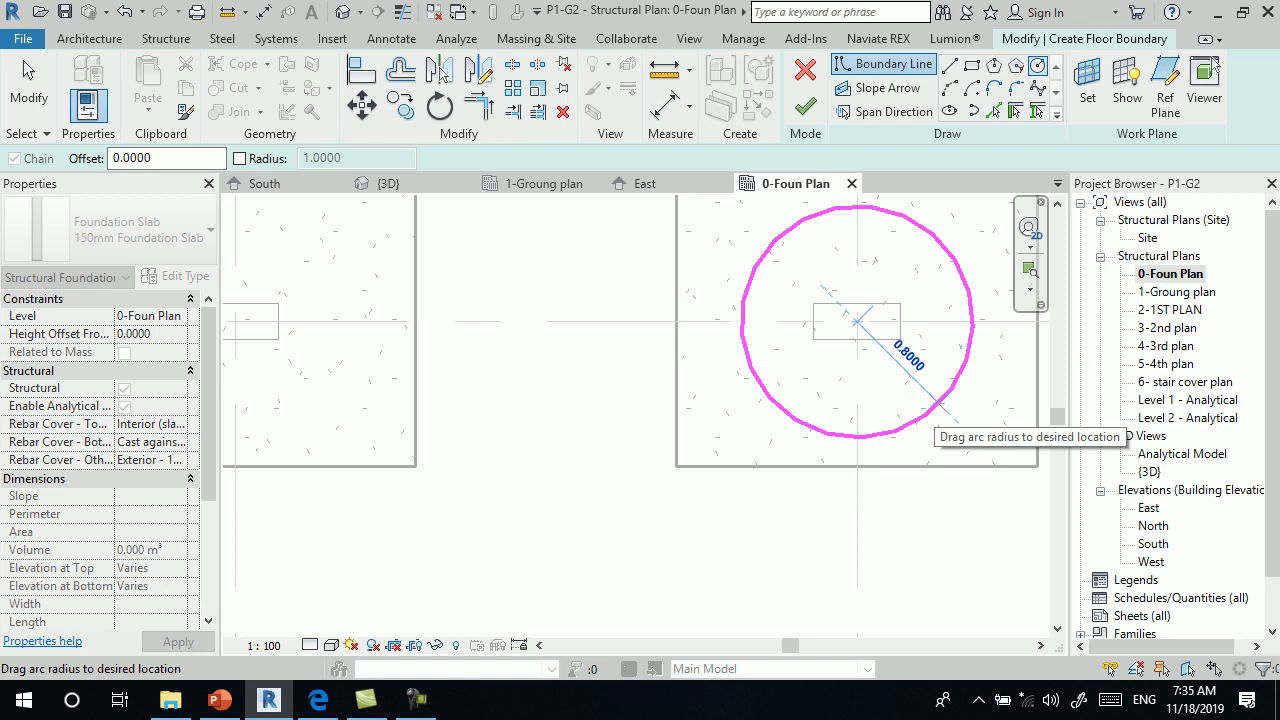
text(.4)
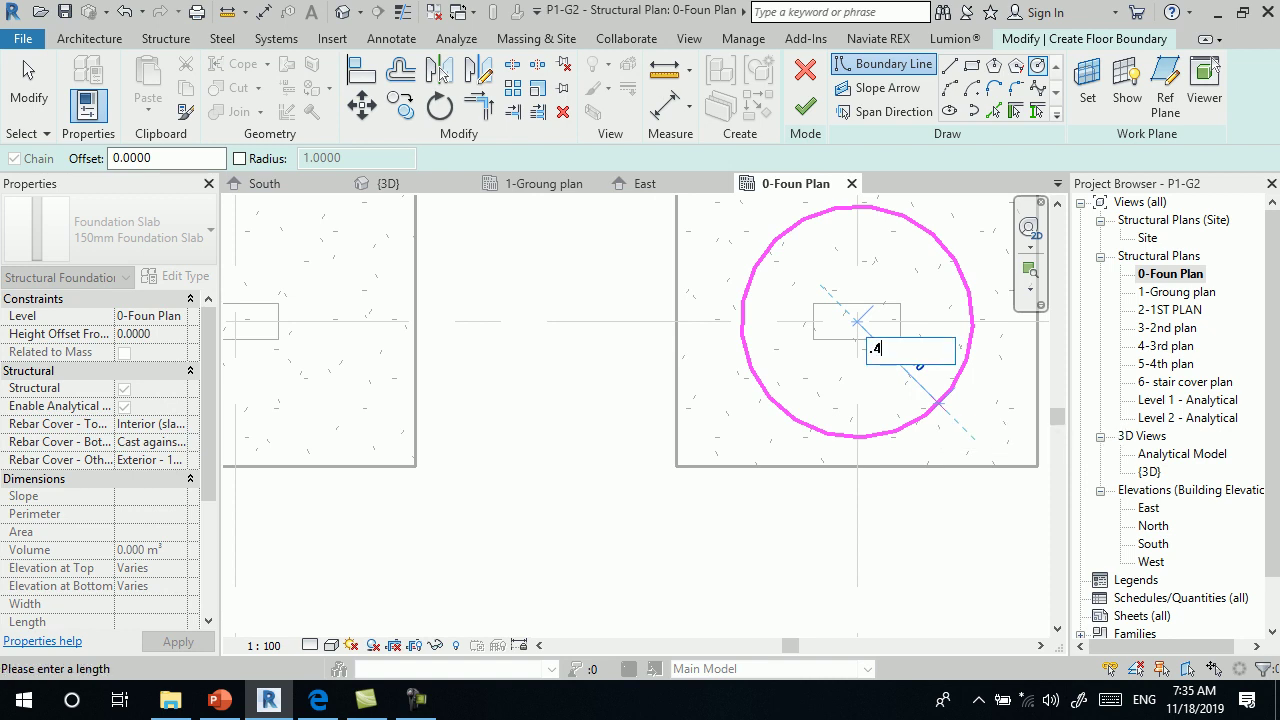
key(Return)
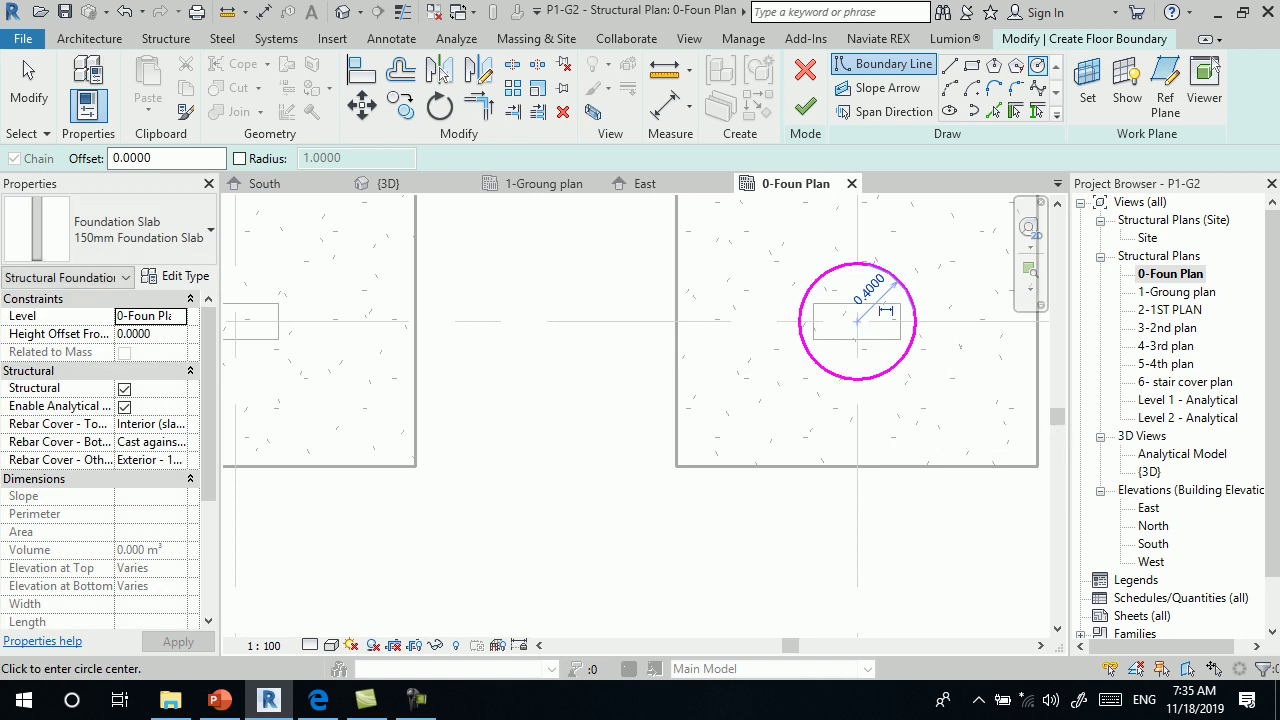
click(805, 105)
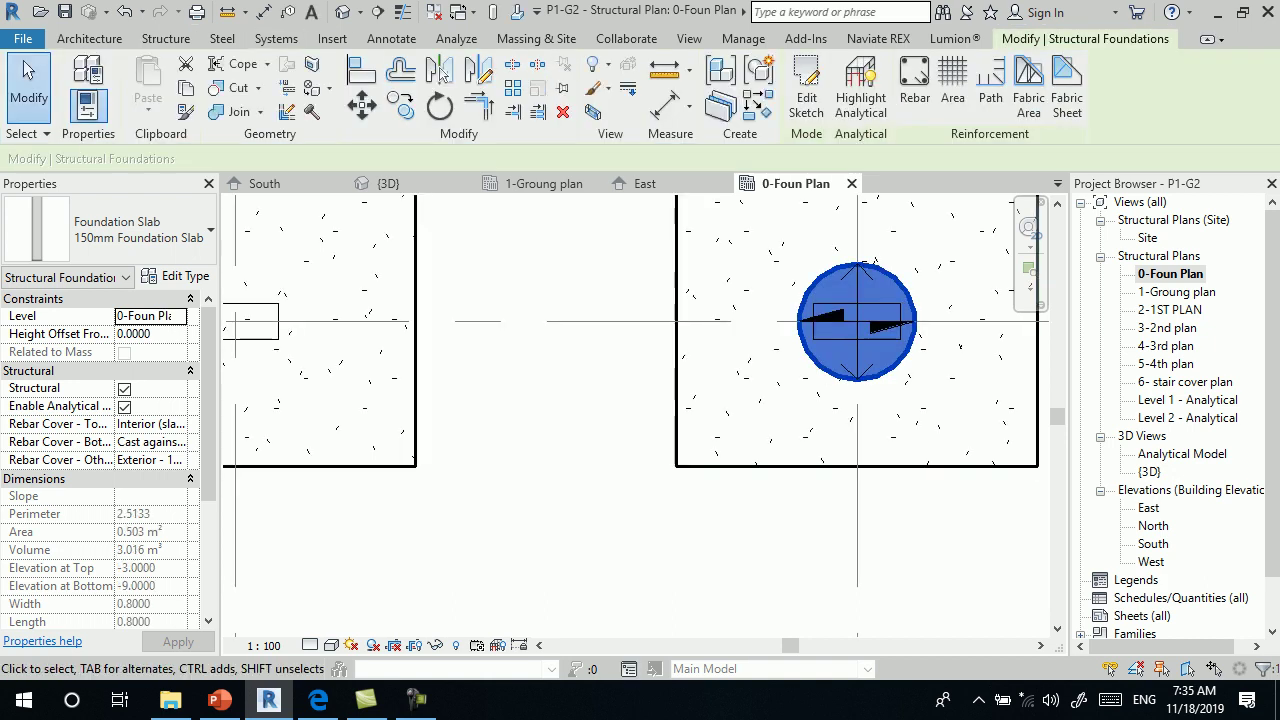
click(343, 12)
key(Escape)
scroll(430, 300, down, 5)
scroll(430, 300, down, 4)
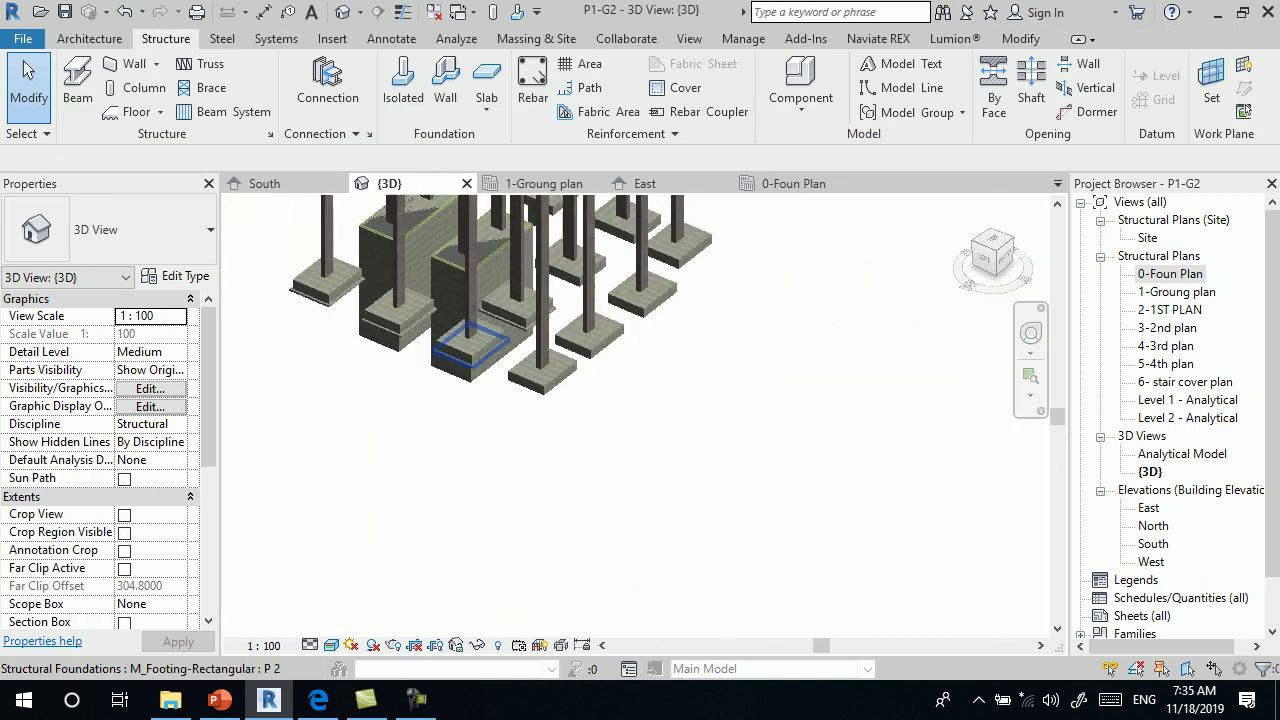
scroll(780, 558, down, 2)
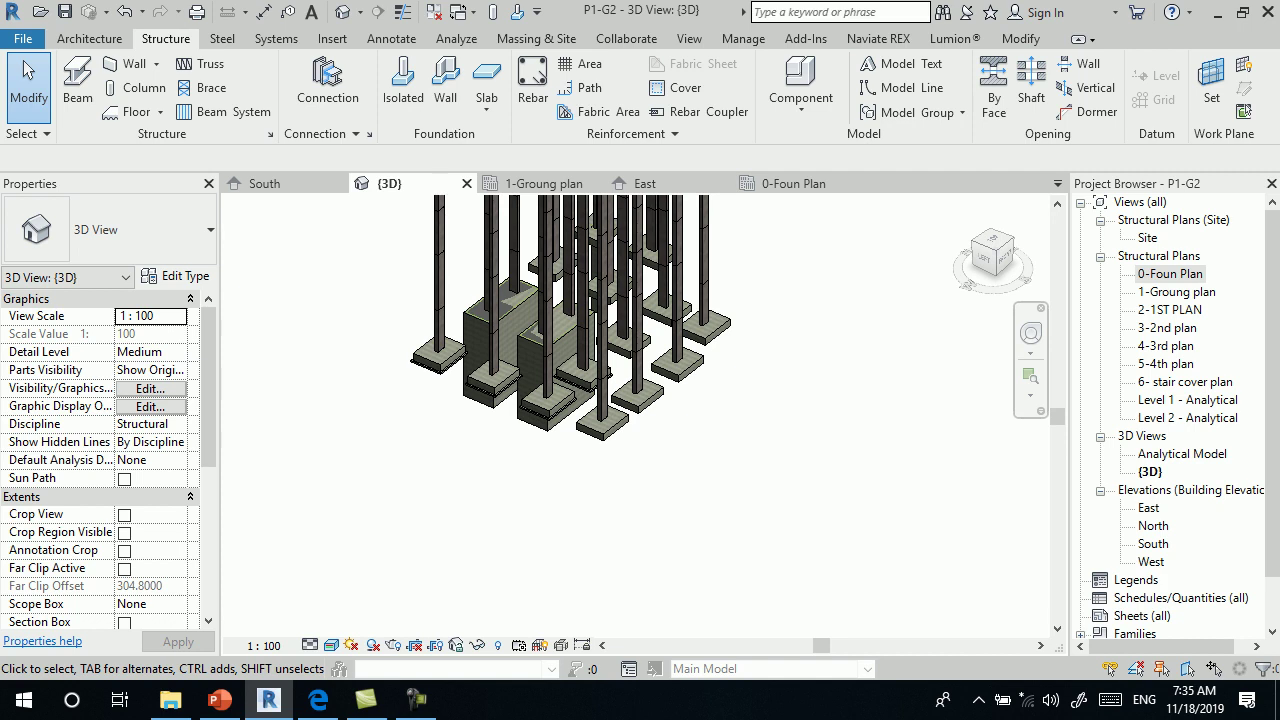
click(993, 242)
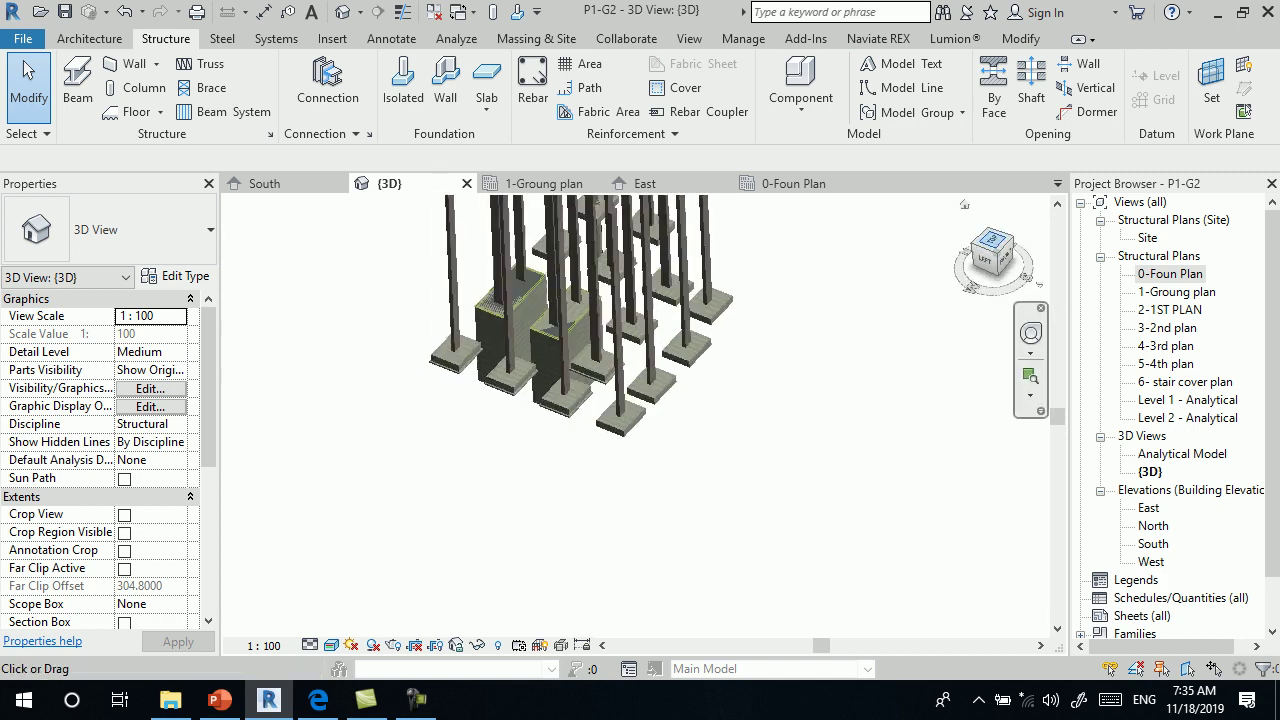
click(1010, 263)
click(1003, 257)
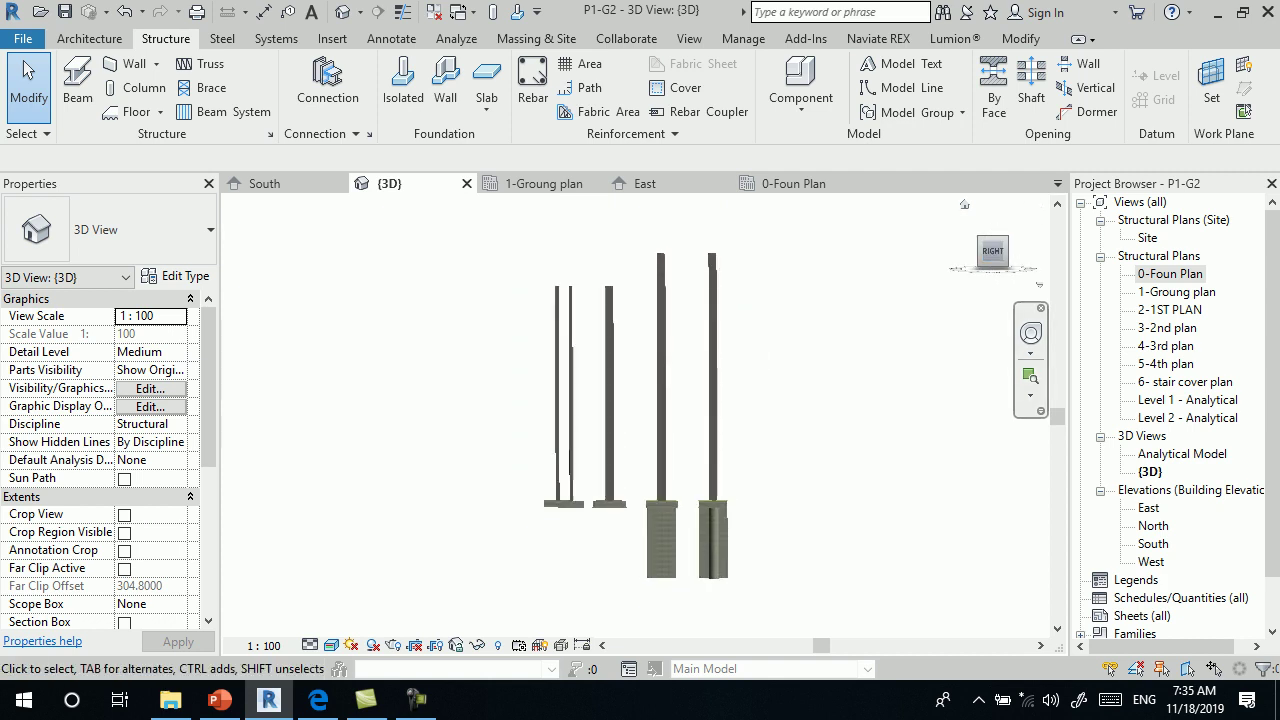
click(964, 204)
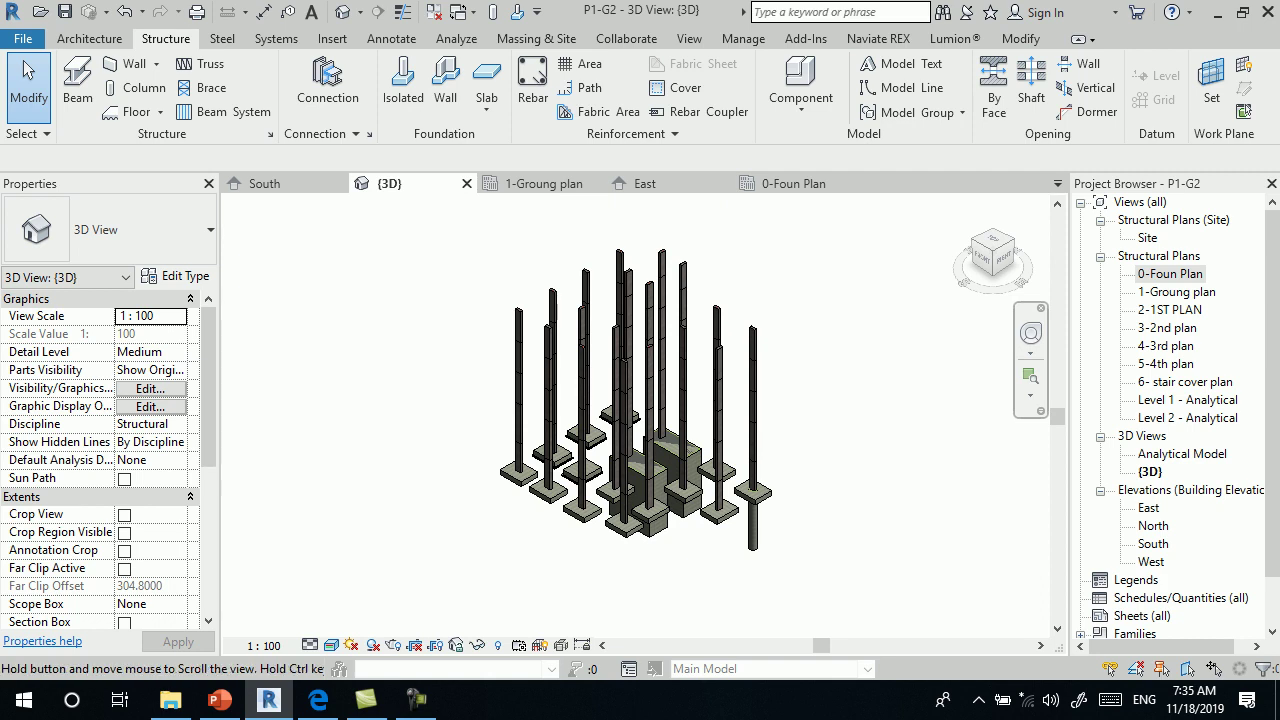
drag(970, 284, 1030, 284)
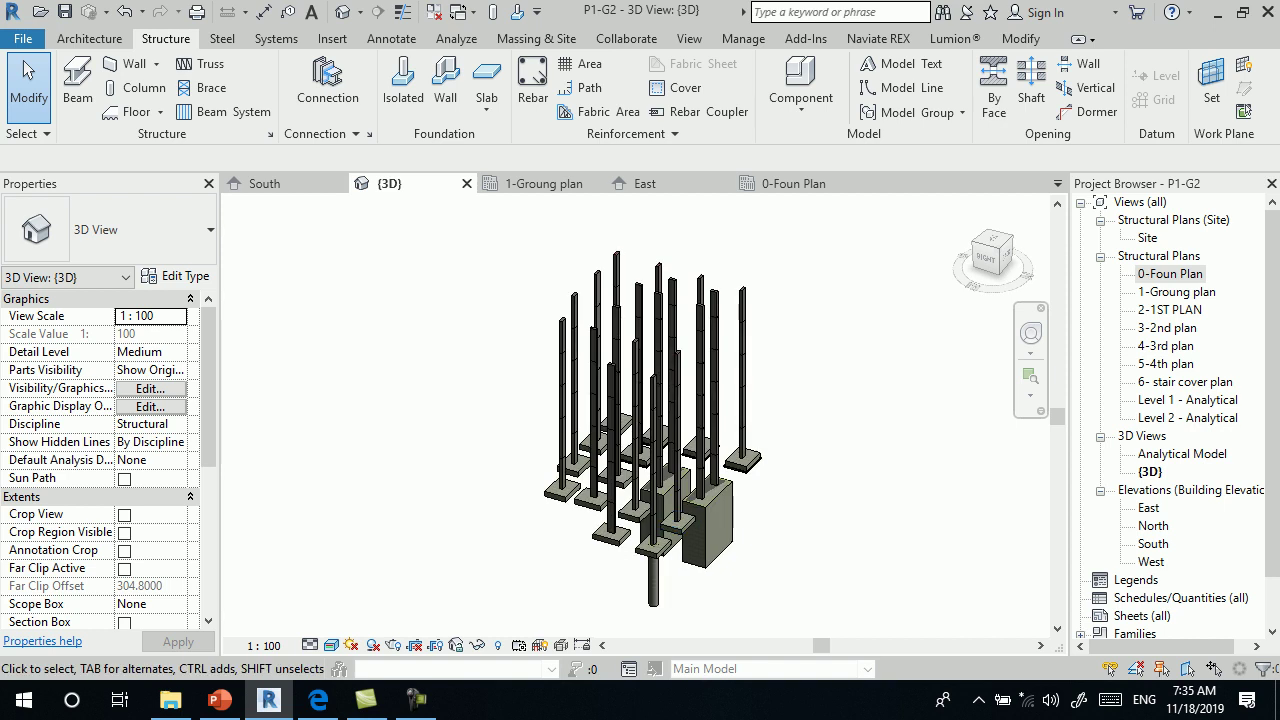
scroll(655, 560, up, 4)
scroll(655, 580, up, 2)
scroll(655, 580, up, 1)
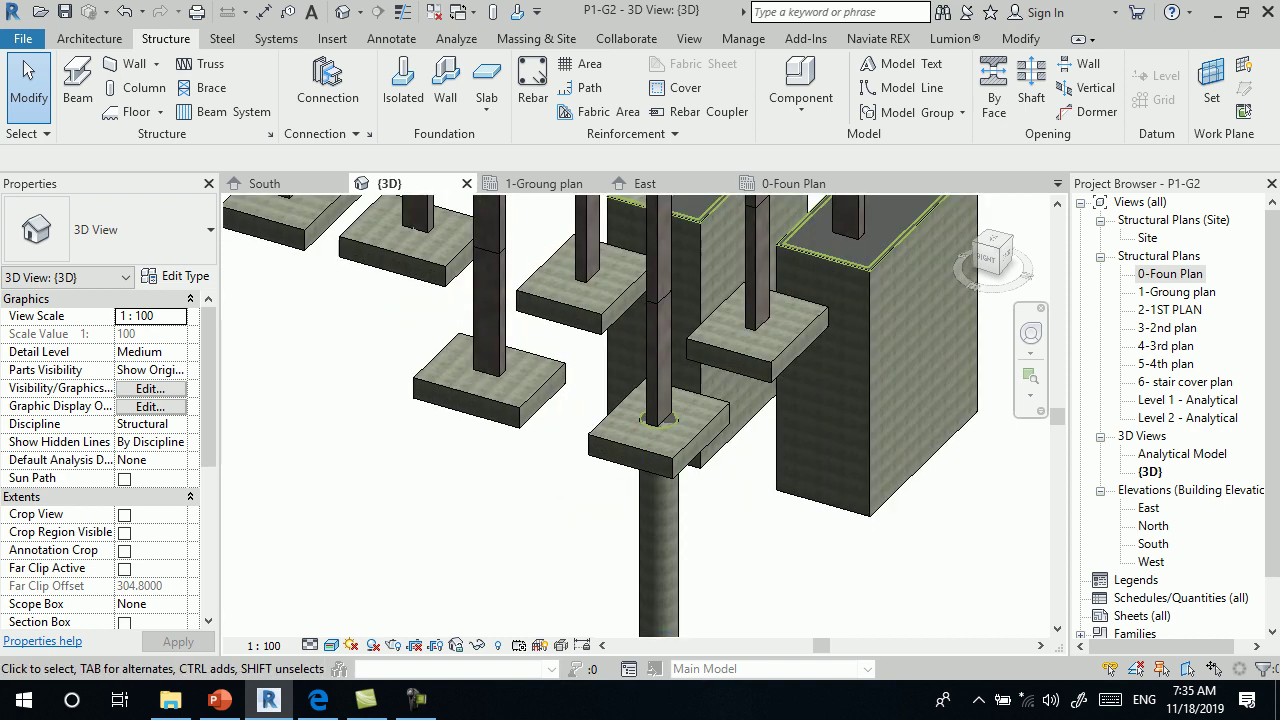
scroll(655, 560, down, 3)
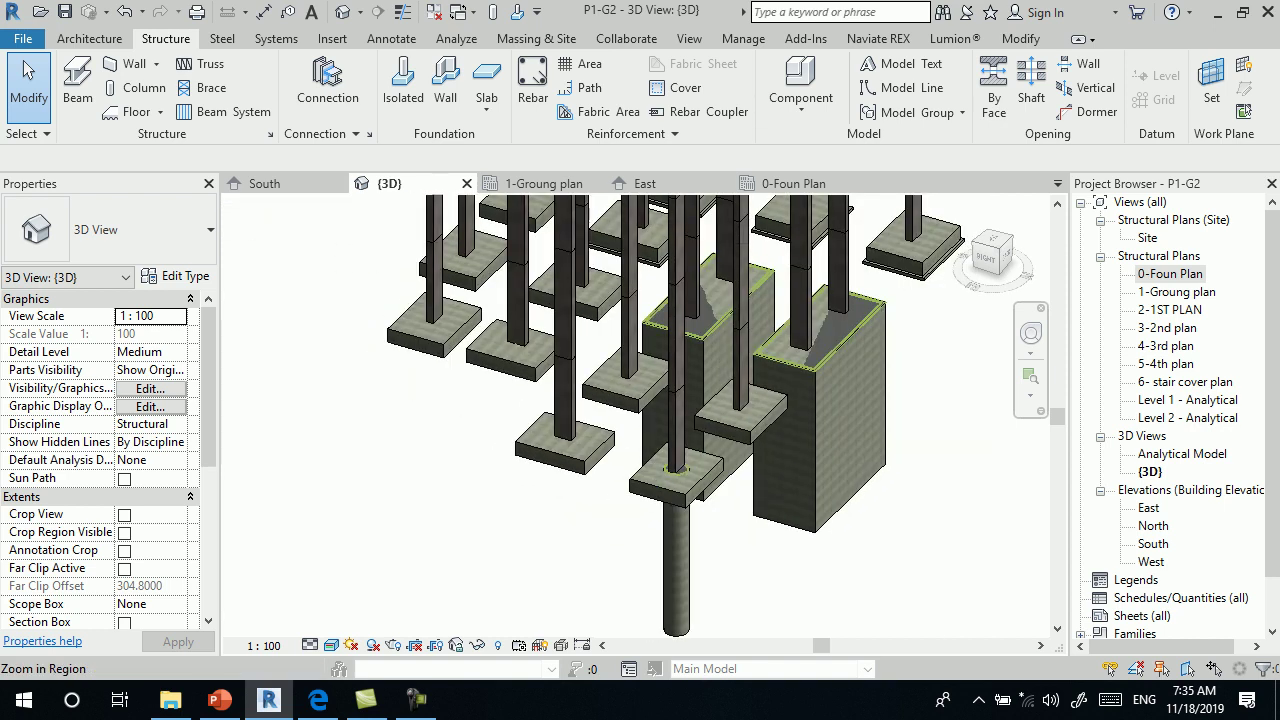
click(795, 183)
scroll(693, 372, down, 3)
scroll(693, 372, down, 3)
scroll(693, 372, down, 2)
scroll(693, 372, down, 2)
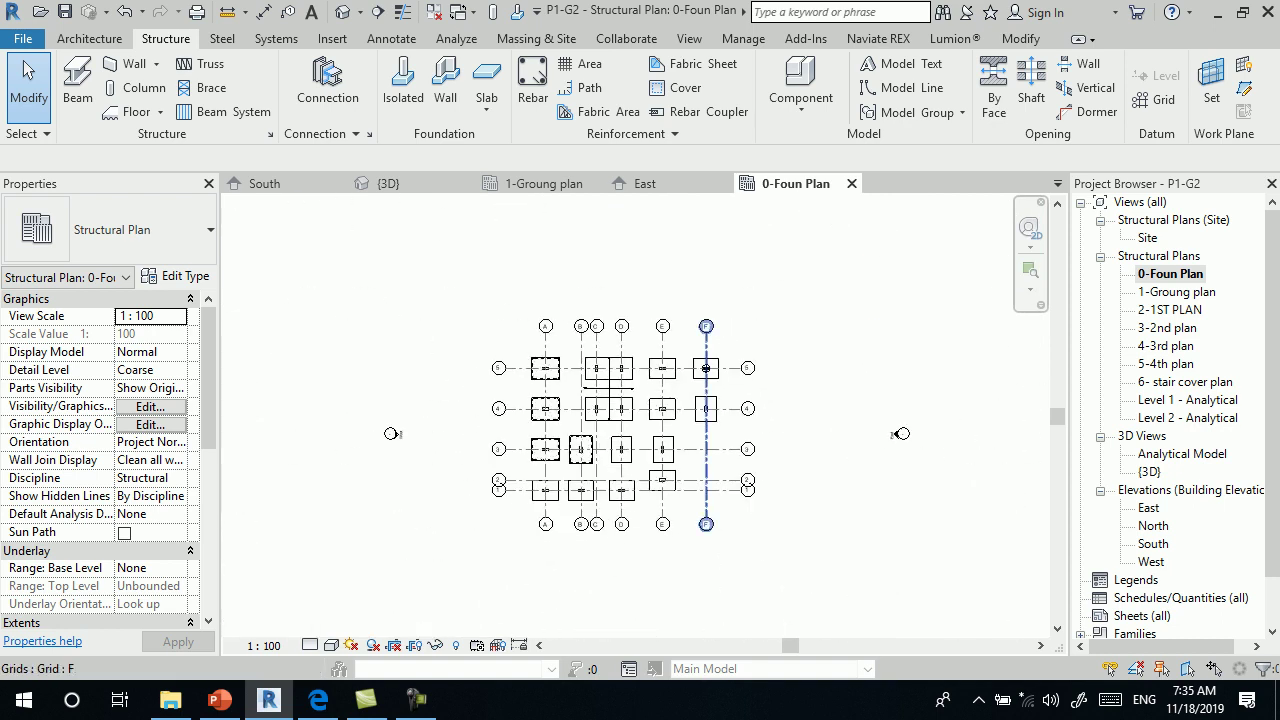
- Start an isolated foundation and bring up Load Family from the type list
scroll(531, 414, up, 1)
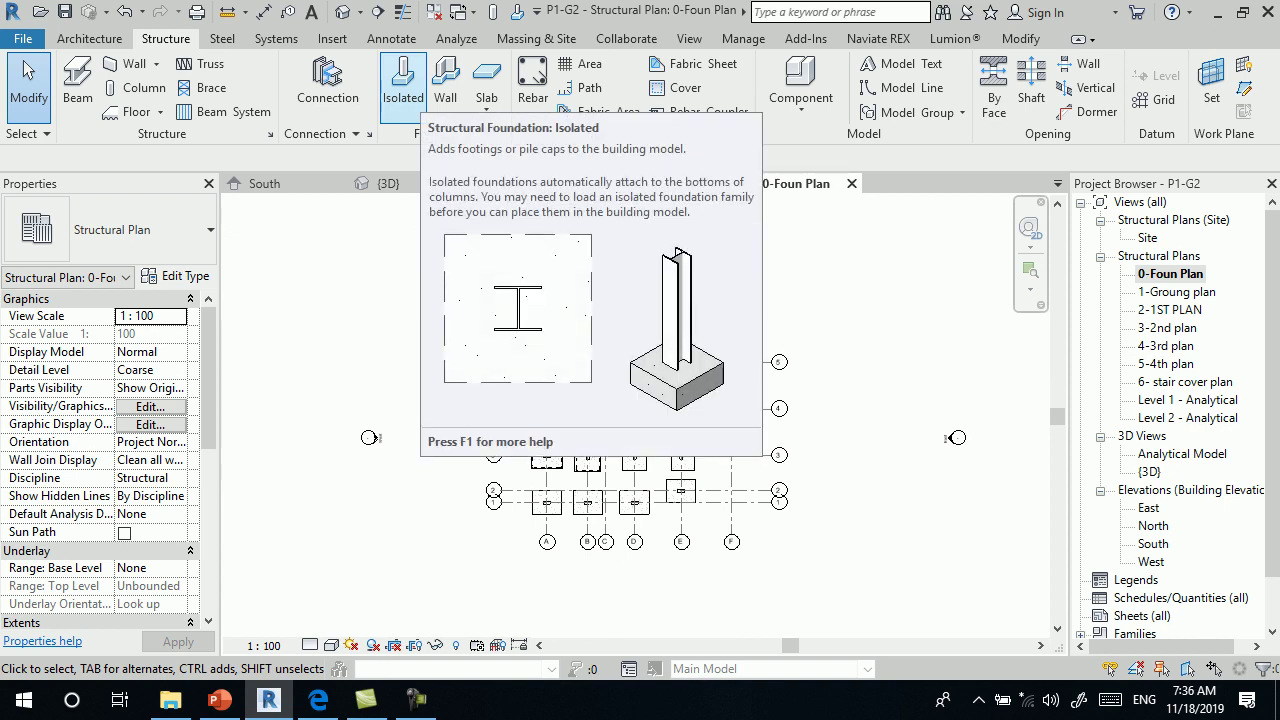
click(403, 88)
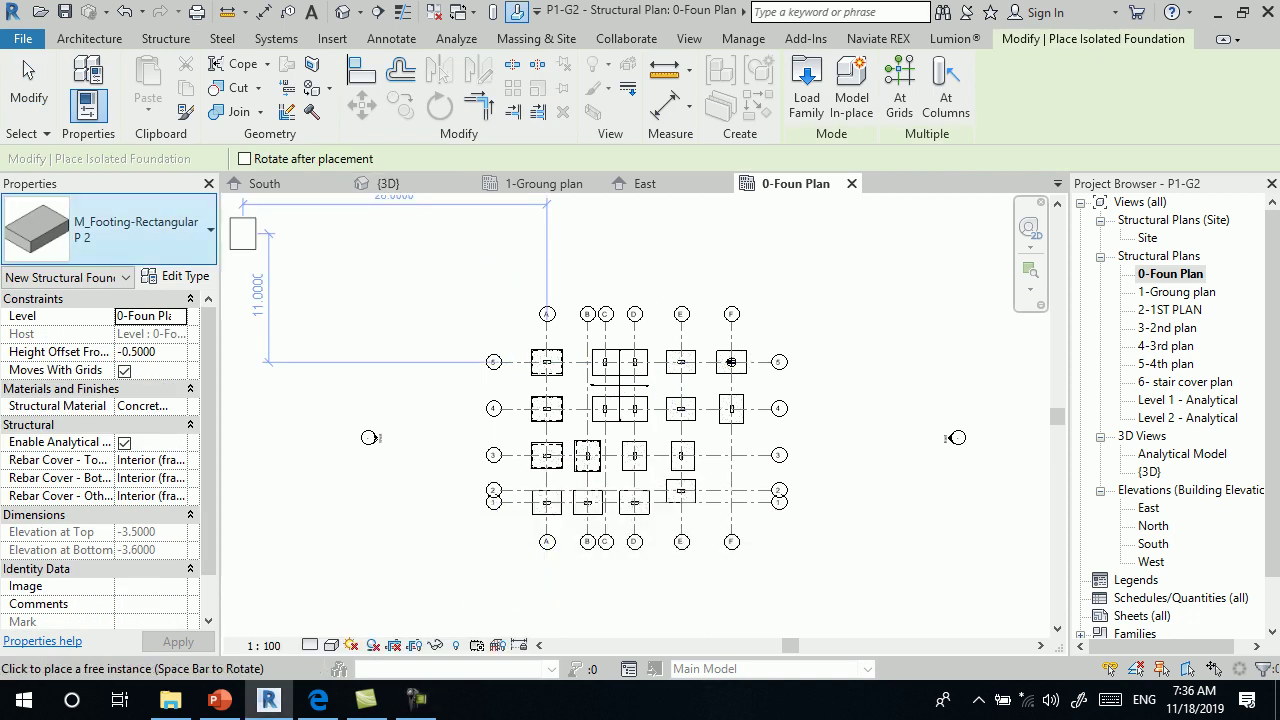
click(130, 230)
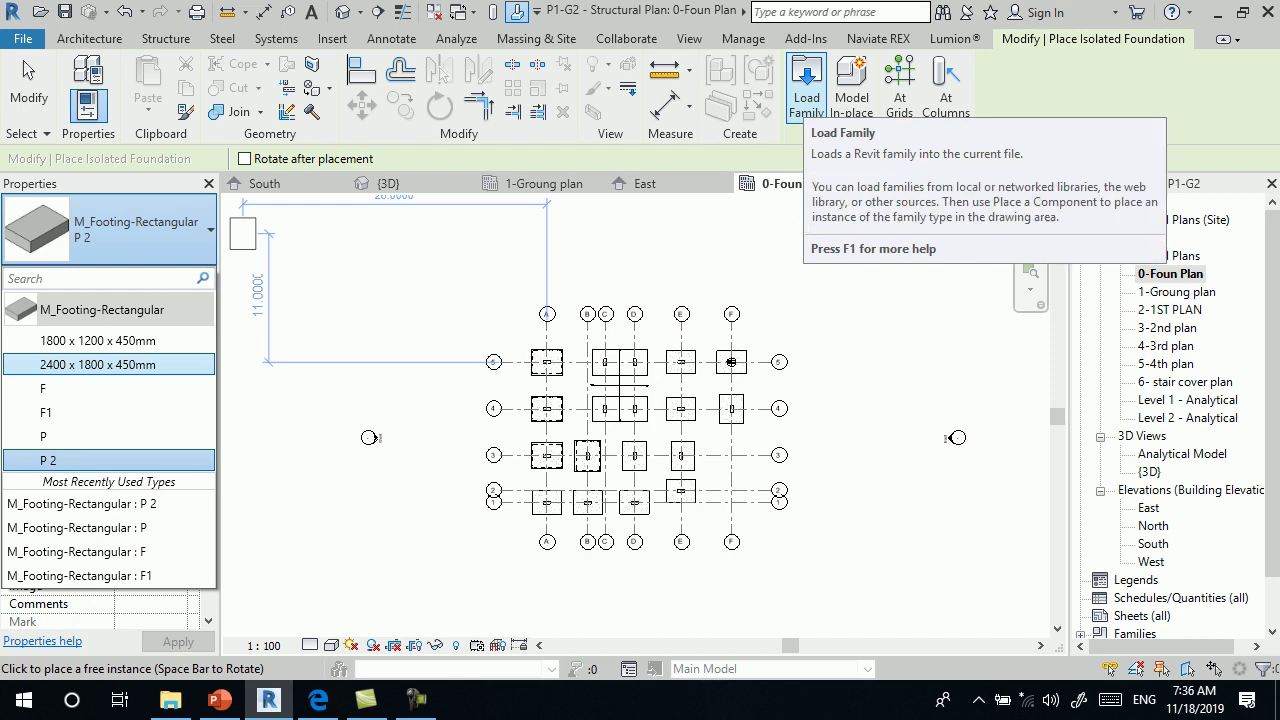
click(806, 95)
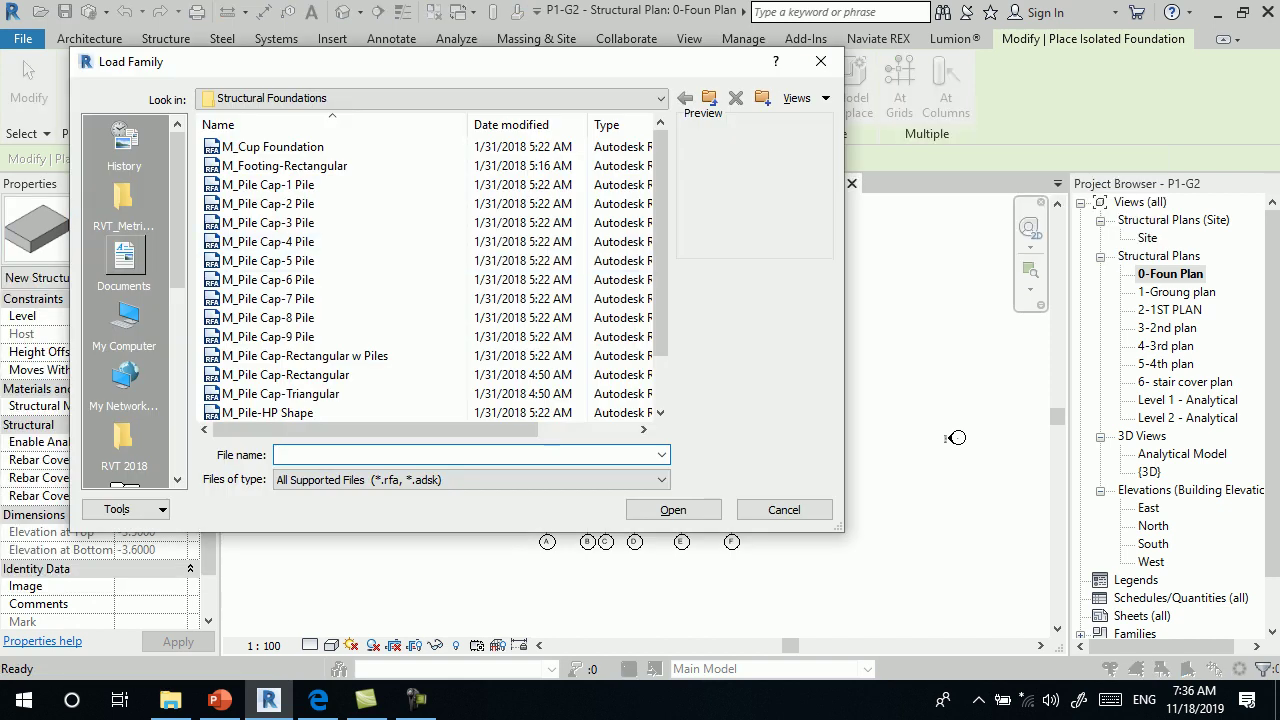
- Load M_Pile-Steel Pipe.rfa from the US Metric Structural Foundations library
click(124, 200)
double_click(240, 203)
double_click(245, 165)
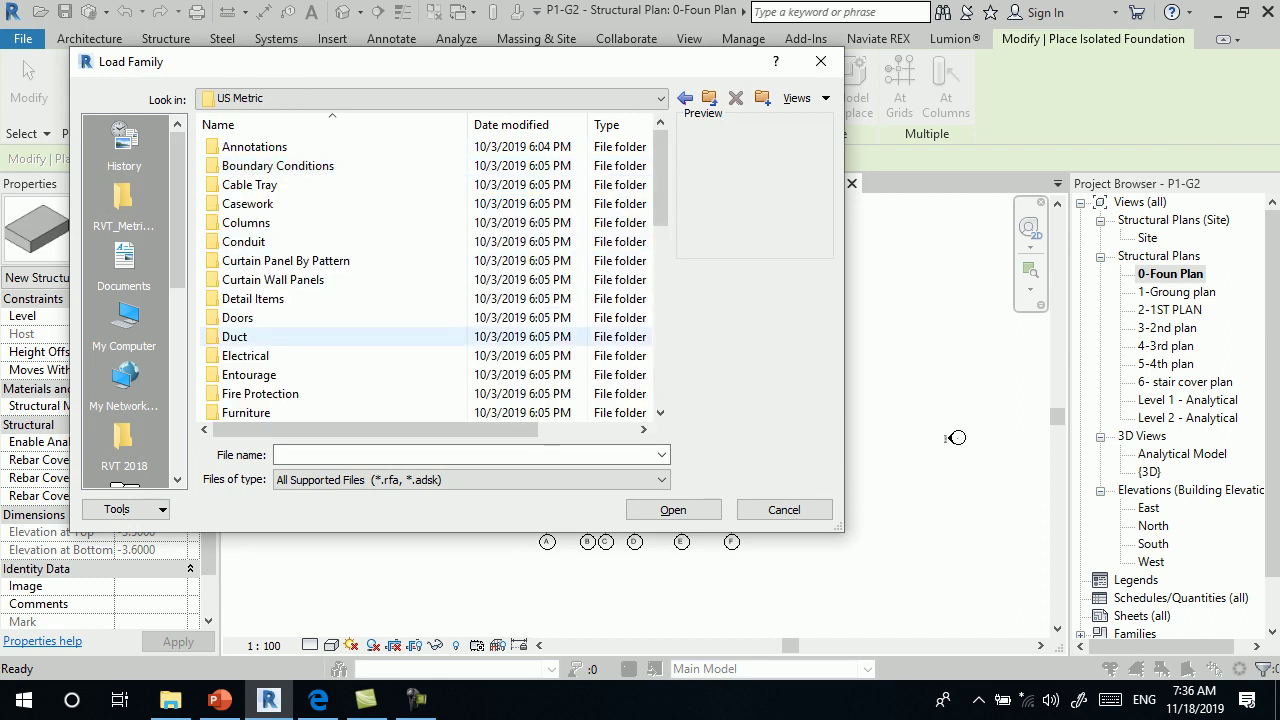
scroll(290, 336, down, 4)
scroll(290, 336, down, 1)
scroll(290, 336, down, 2)
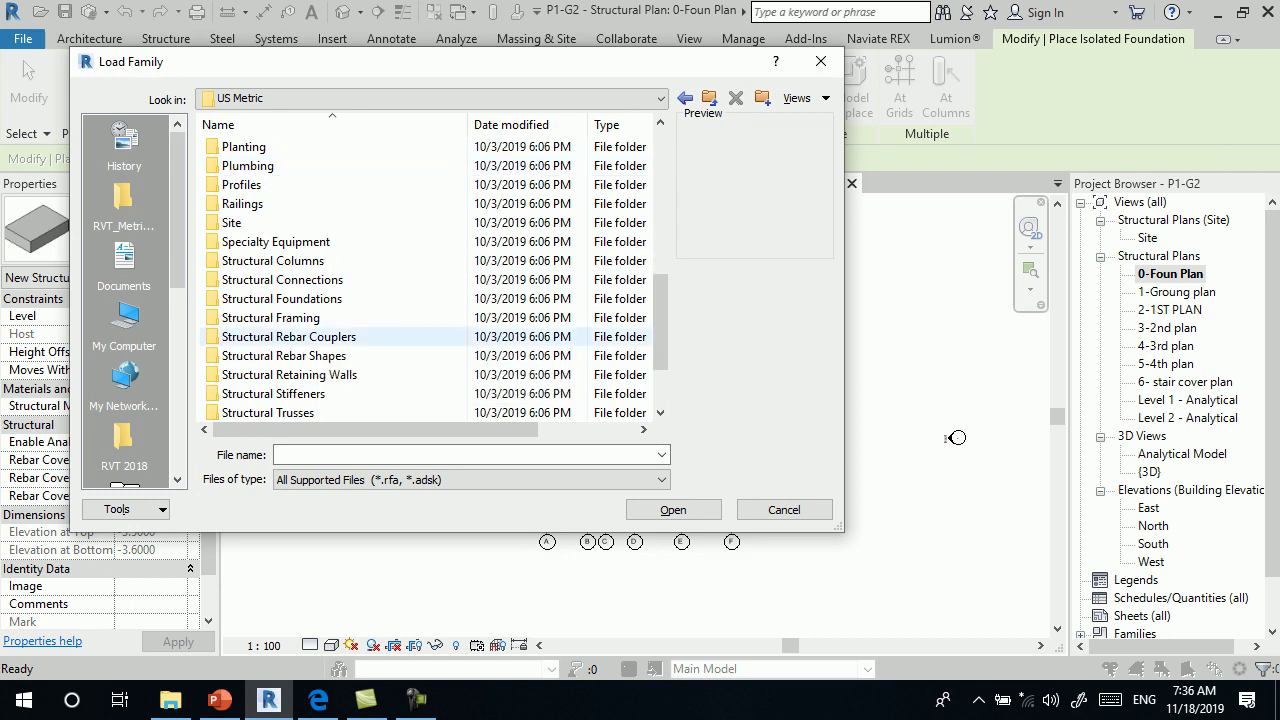
double_click(282, 298)
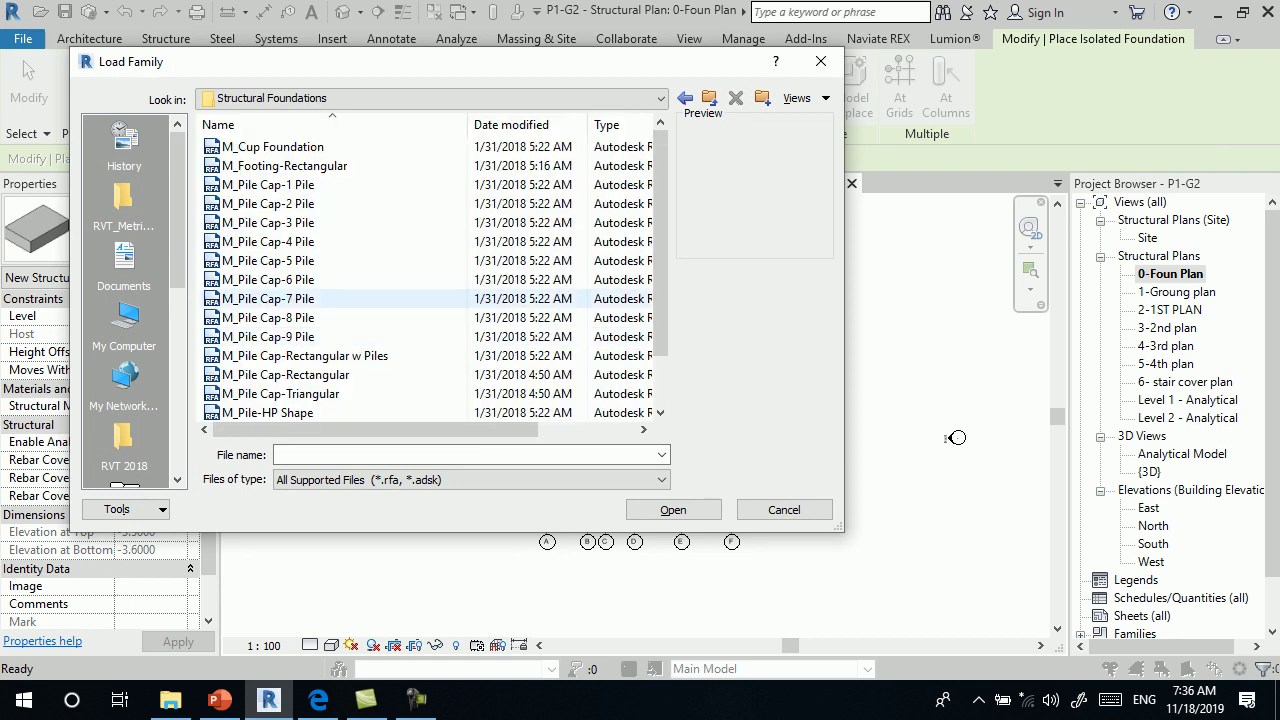
click(272, 146)
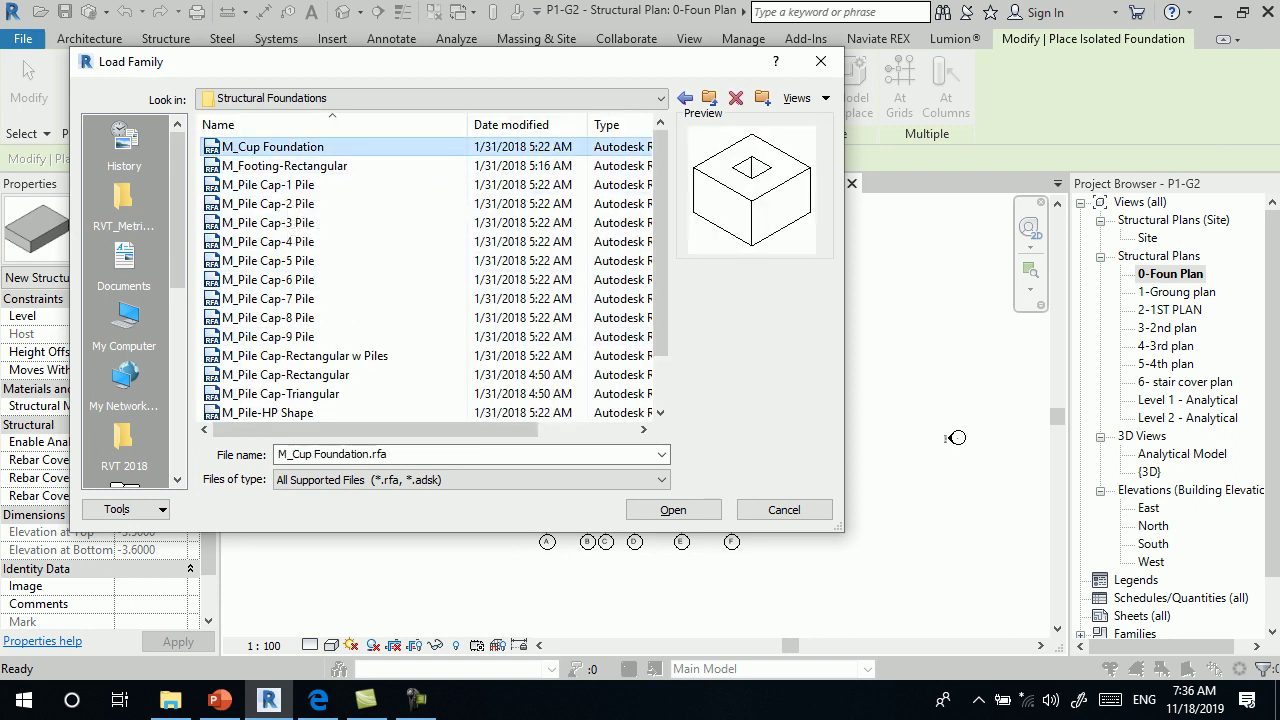
key(Down)
key(Down)
key(Down)
key(Down)
key(Down)
key(Down)
key(Down)
key(Down)
key(Down)
key(Down)
key(Down)
key(Down)
key(Down)
key(Down)
key(Down)
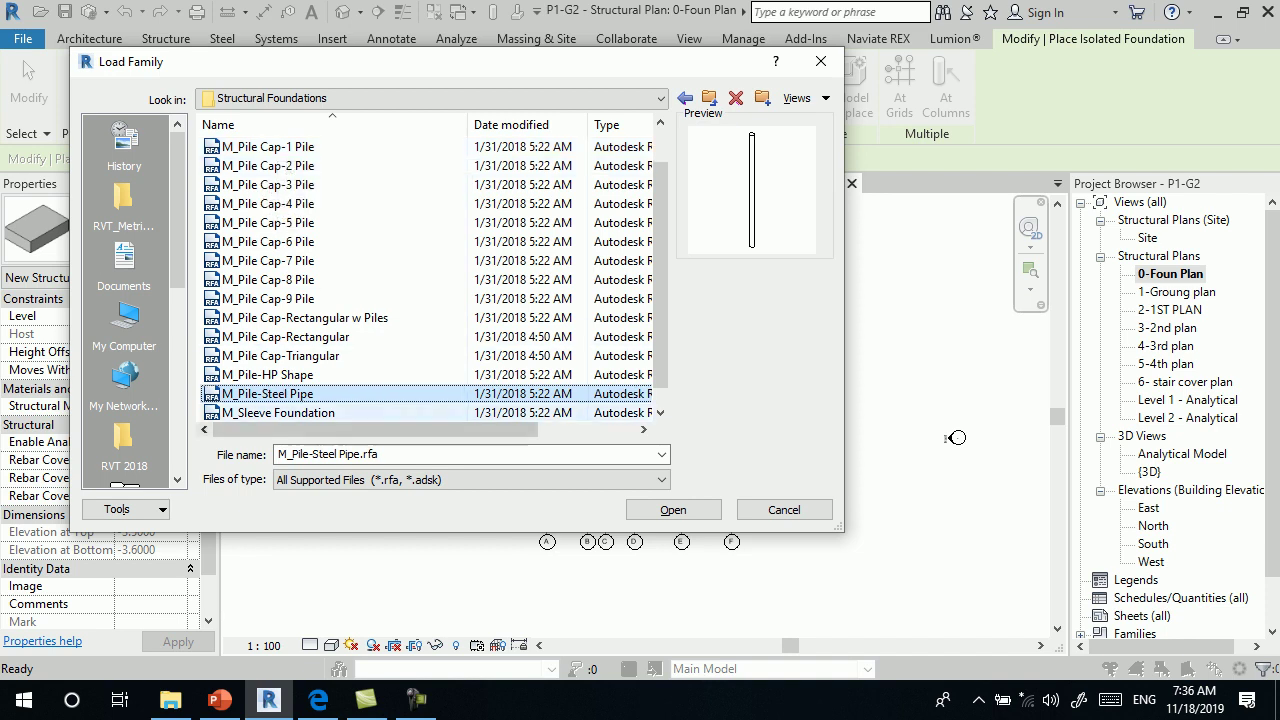
key(Return)
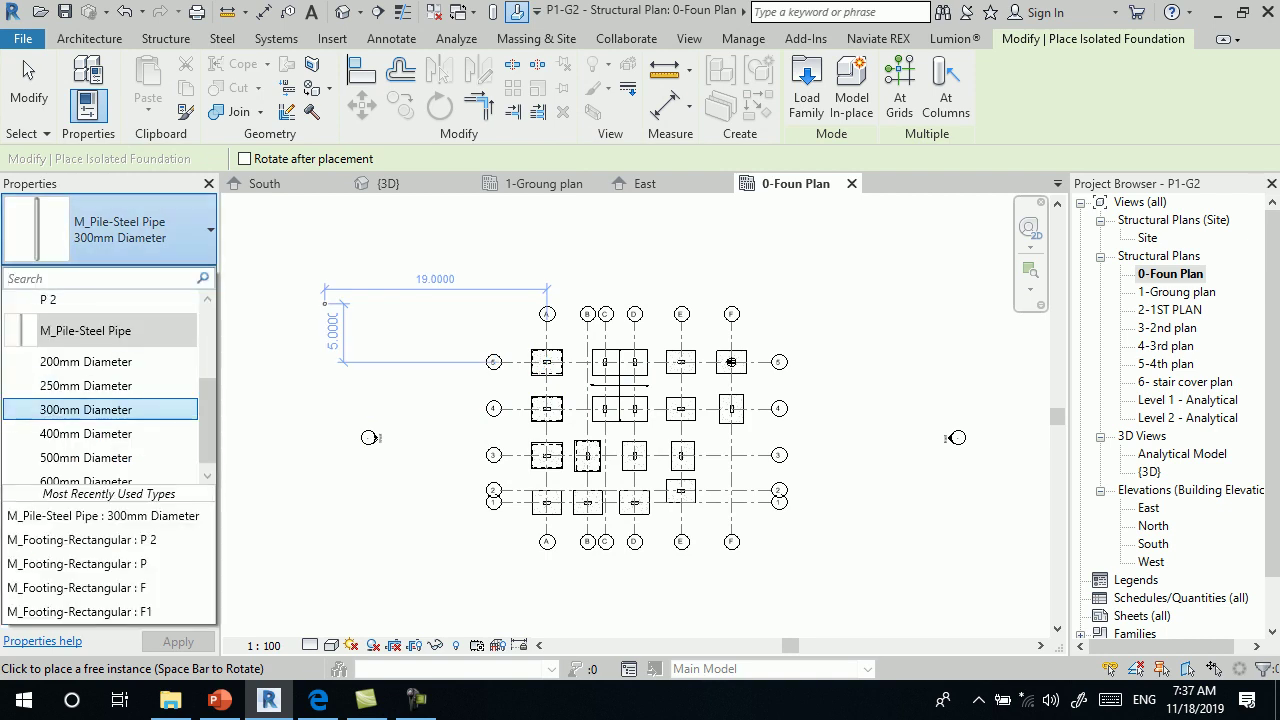
- Duplicate the 300mm Diameter steel pipe pile type as a new type named PILE
scroll(100, 390, up, 1)
key(Escape)
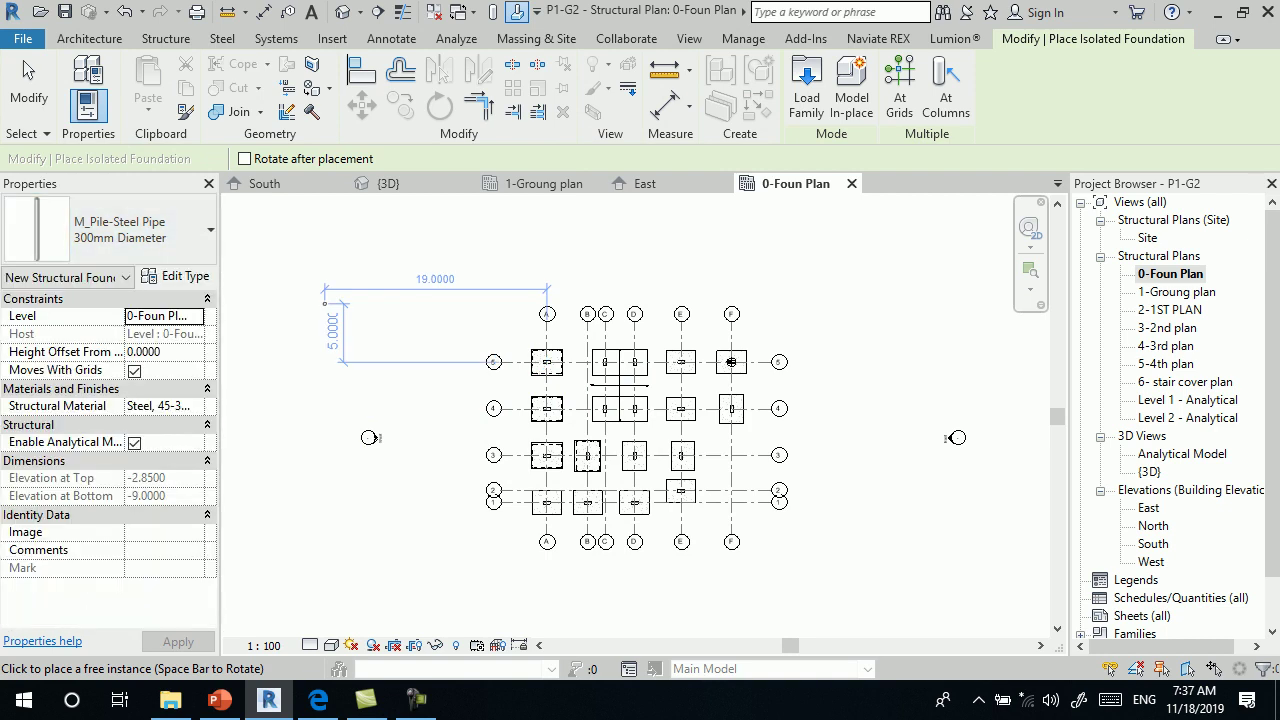
click(177, 276)
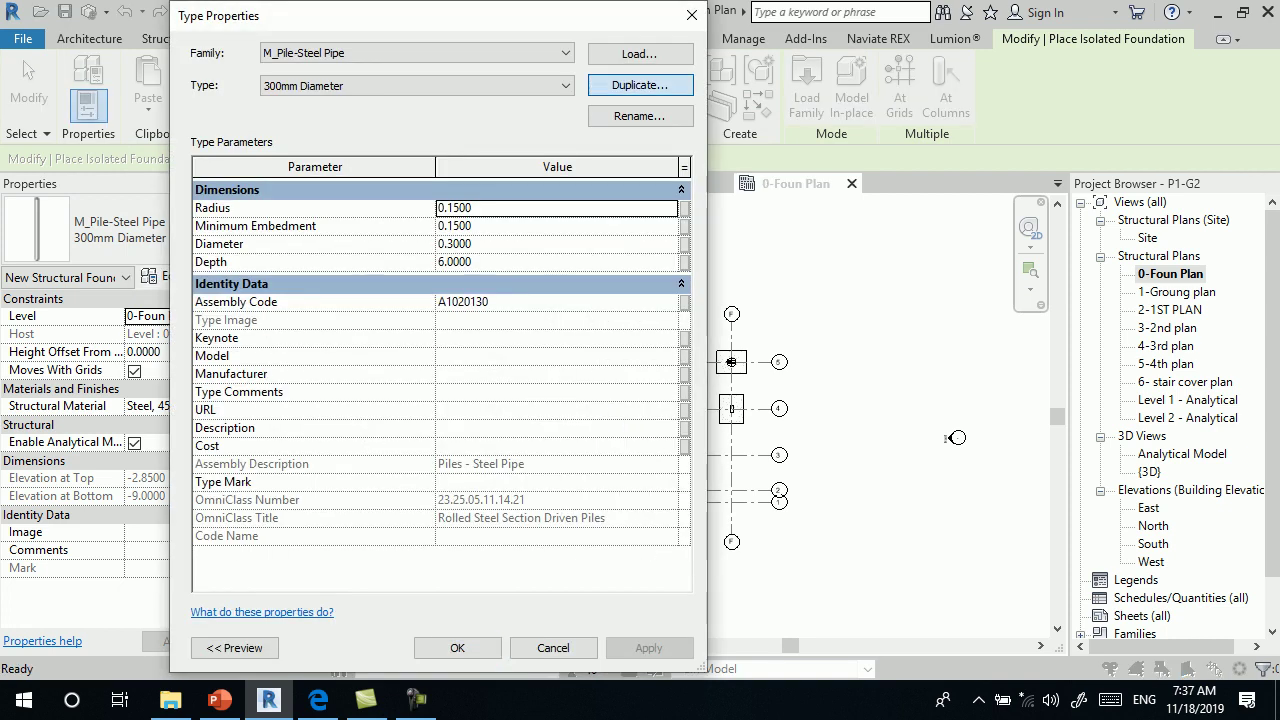
click(640, 85)
text(PILE)
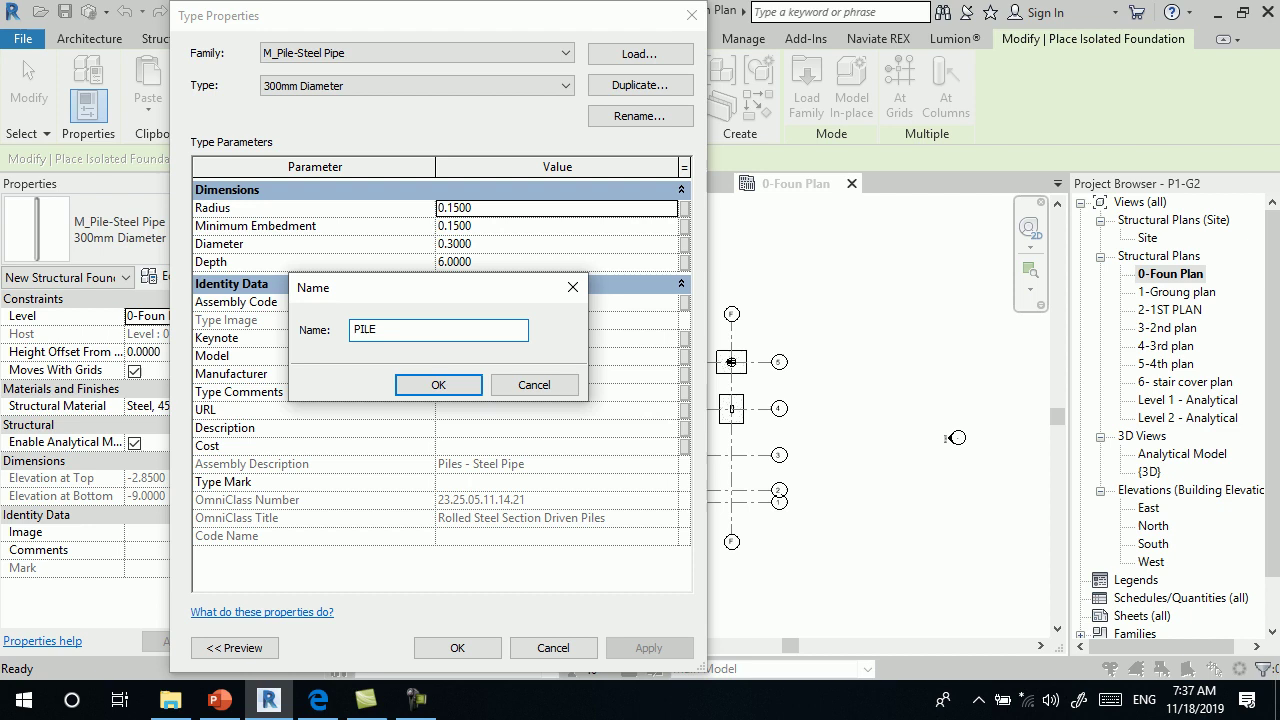
key(Return)
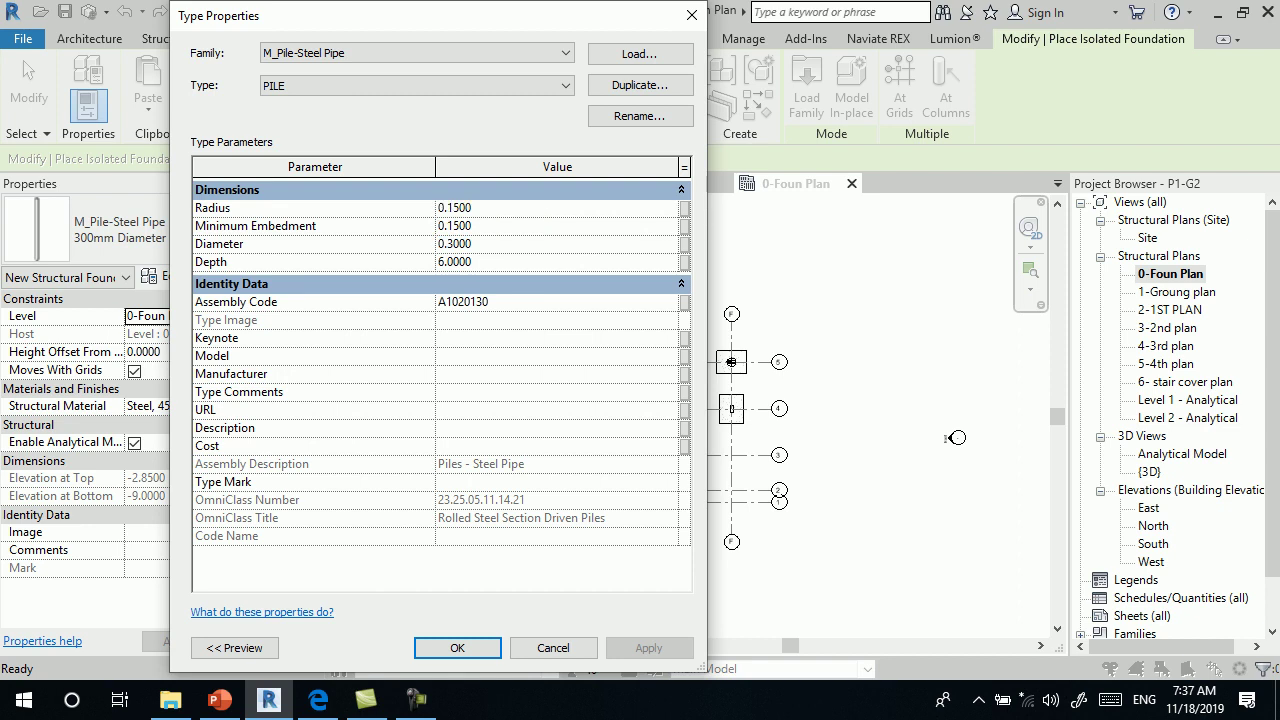
- Give the PILE type a diameter of 0.5 and a depth of 5, and apply it
click(455, 243)
key(End)
key(BackSpace)
click(455, 225)
click(455, 261)
text(5)
click(457, 647)
- Place PILE piles at grid intersections A/4, B/1, B/3, A/3 and A/1
scroll(540, 390, up, 5)
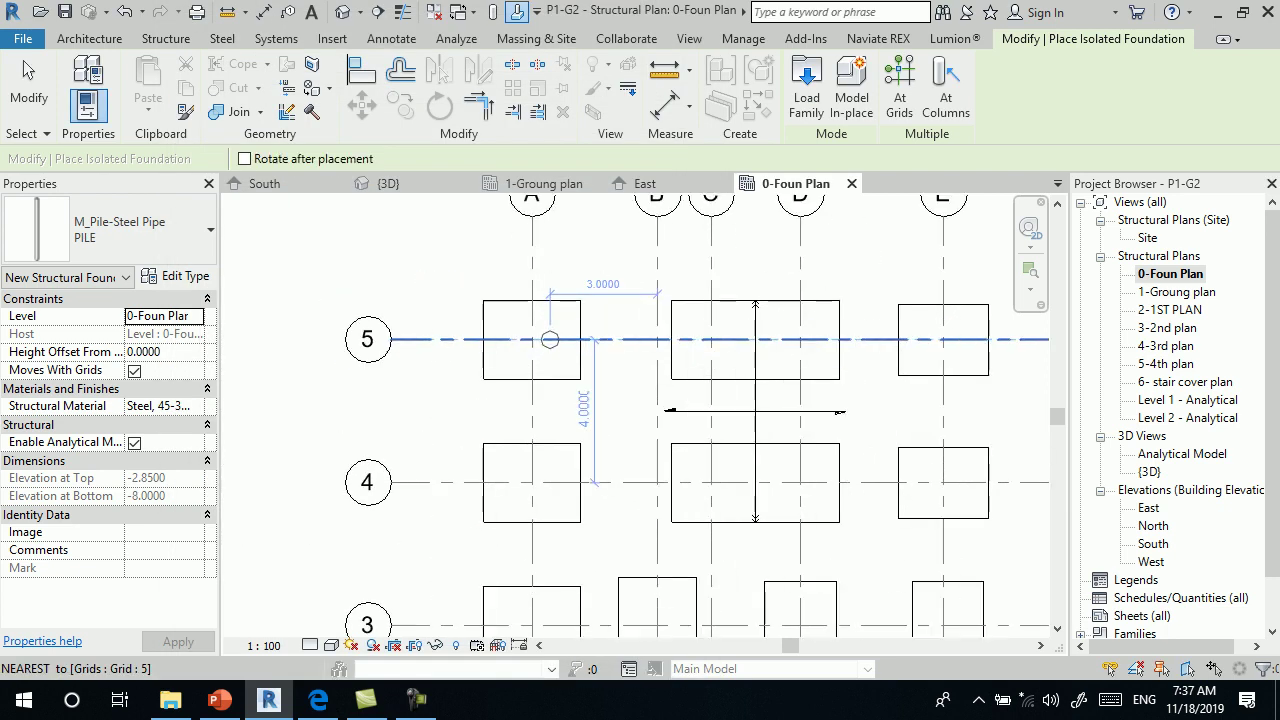
scroll(560, 340, down, 1)
scroll(518, 460, up, 3)
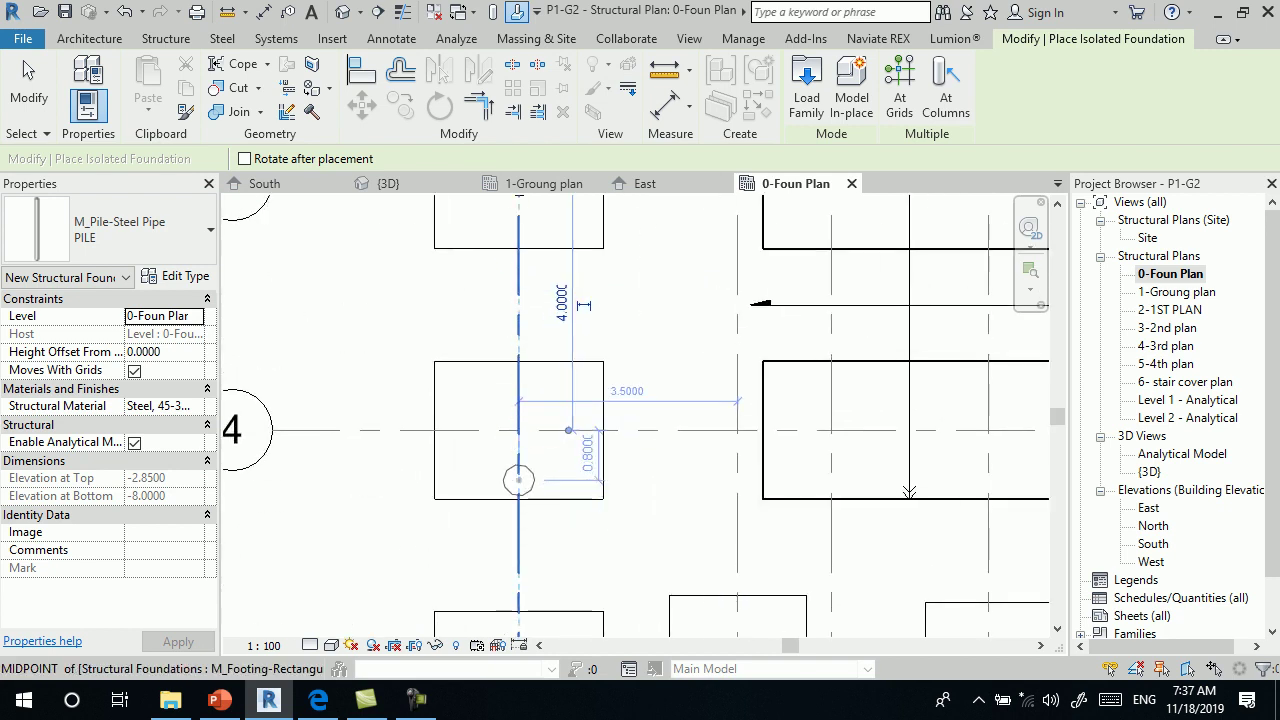
click(514, 510)
scroll(521, 419, down, 3)
scroll(521, 419, down, 3)
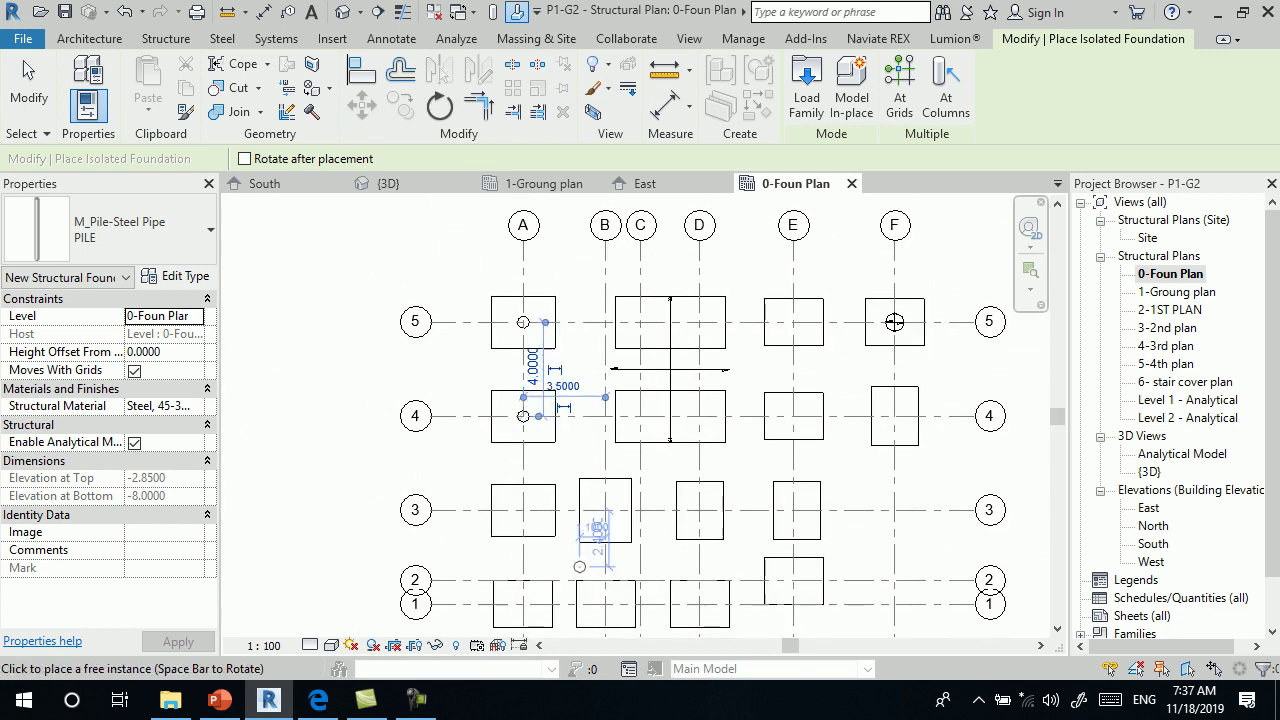
scroll(587, 595, up, 3)
click(587, 598)
click(587, 456)
click(461, 456)
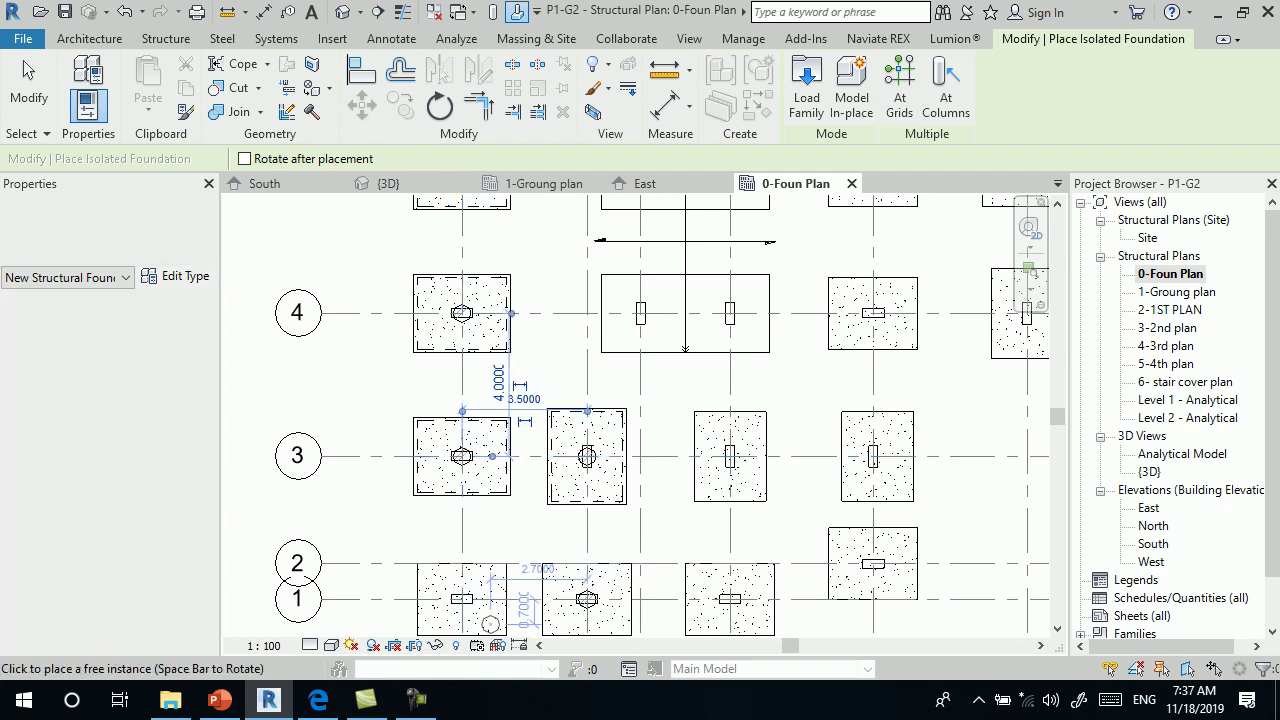
click(461, 598)
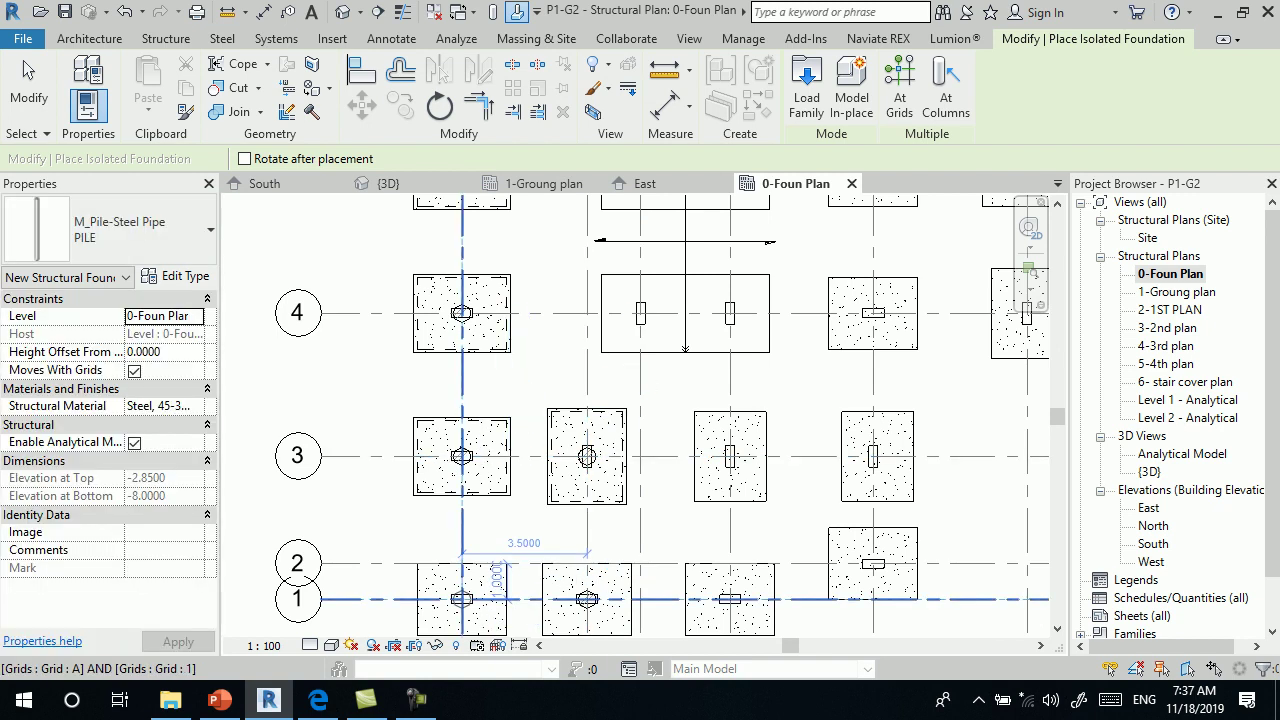
- Place piles at C/1, D/3, E/2, E/3, E/4 and the top-right footing, then switch to 3D
click(730, 600)
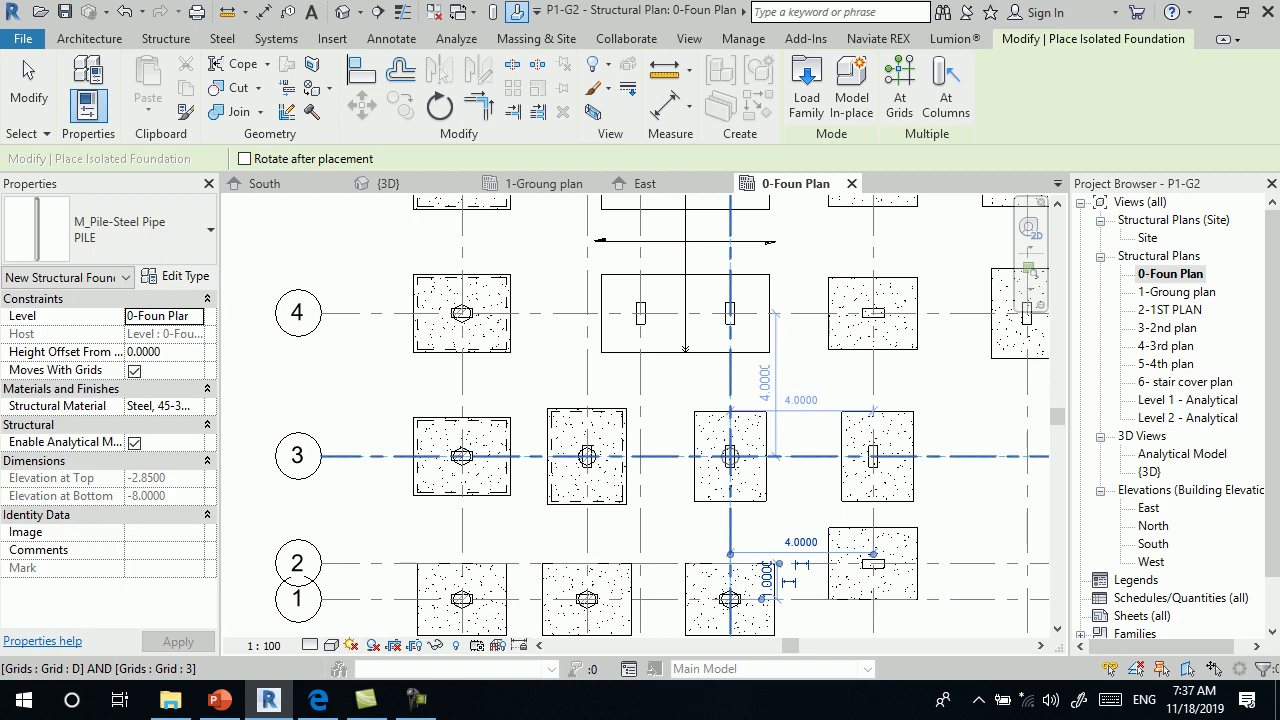
click(730, 456)
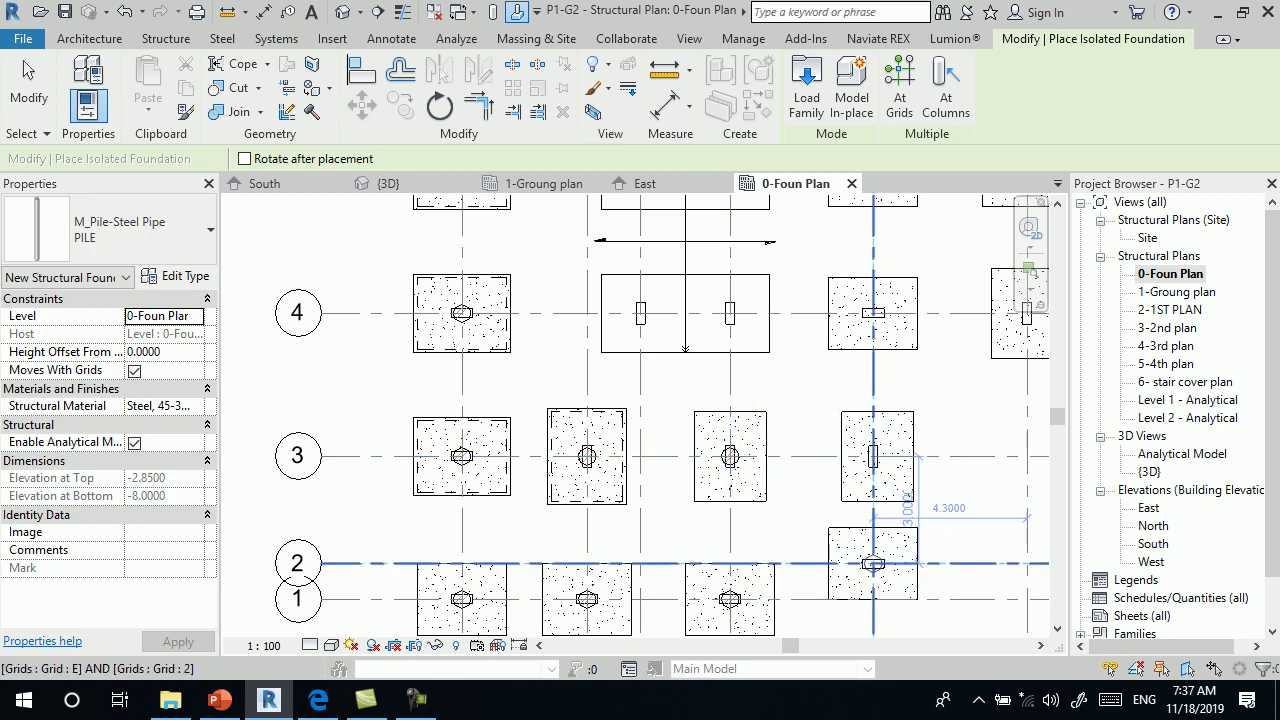
click(873, 563)
click(873, 456)
click(873, 313)
scroll(556, 464, down, 1)
scroll(583, 457, down, 1)
scroll(760, 400, up, 1)
scroll(760, 380, up, 1)
scroll(877, 351, up, 1)
scroll(877, 340, down, 1)
scroll(771, 366, down, 1)
scroll(925, 280, up, 1)
scroll(785, 290, up, 1)
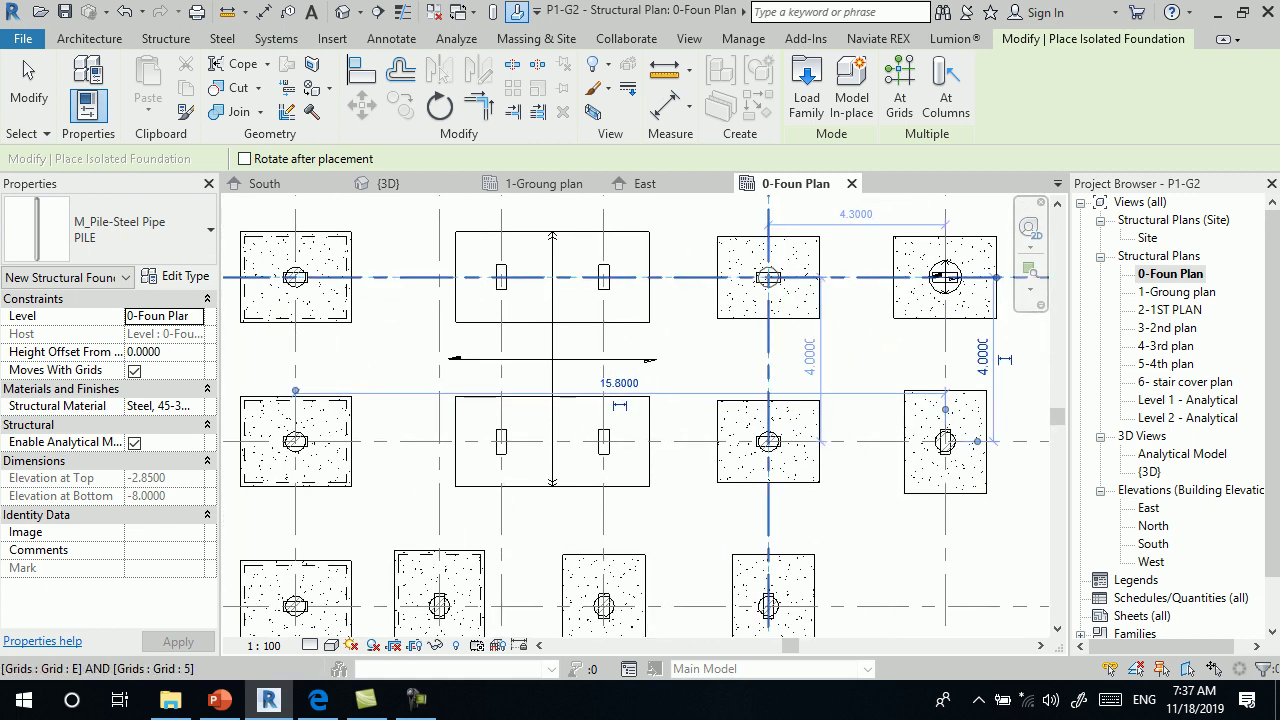
click(768, 277)
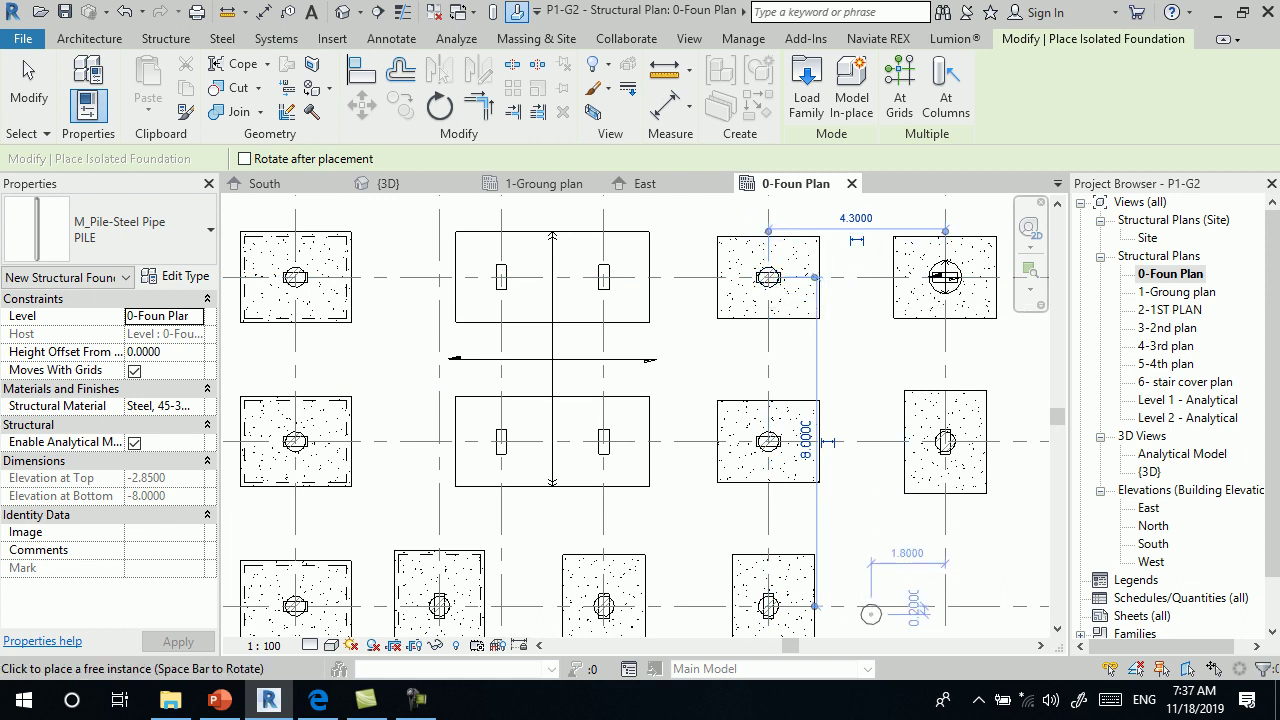
click(343, 12)
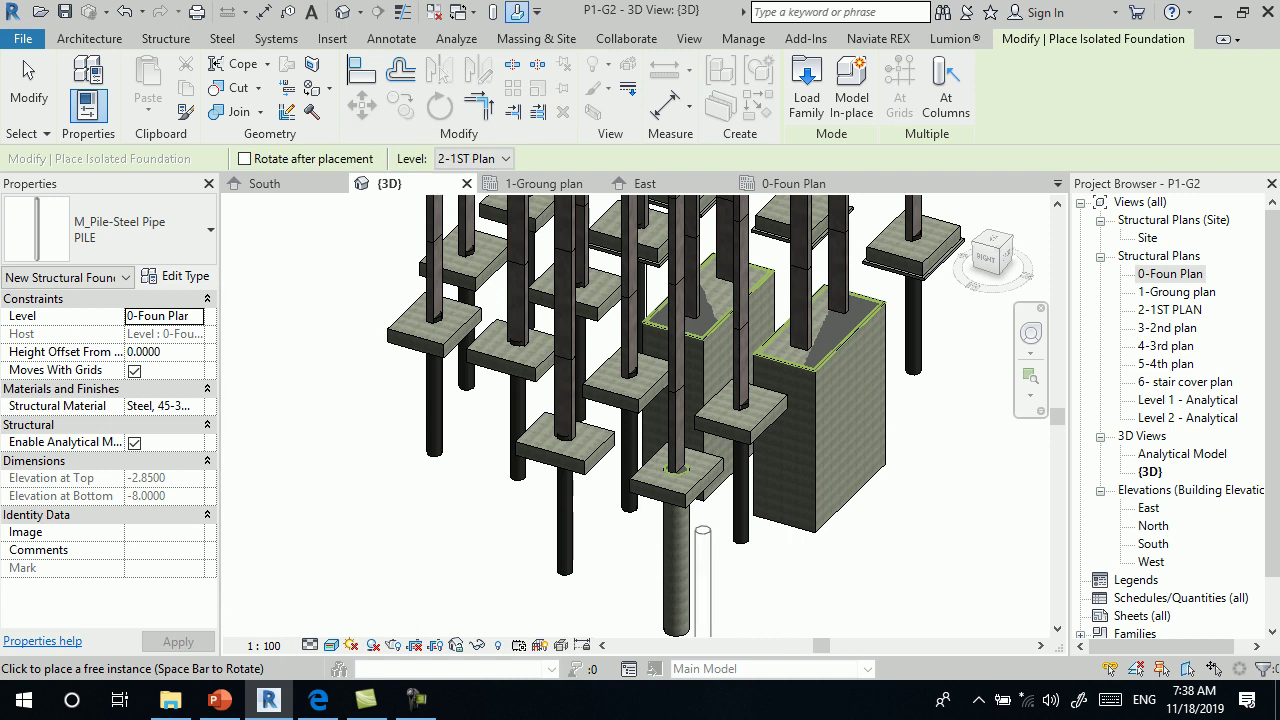
- Orbit the 3D model to check the piles beneath the footings, then reopen 0-Foun Plan
key(Escape)
shift+middle_drag(640, 400, 760, 400)
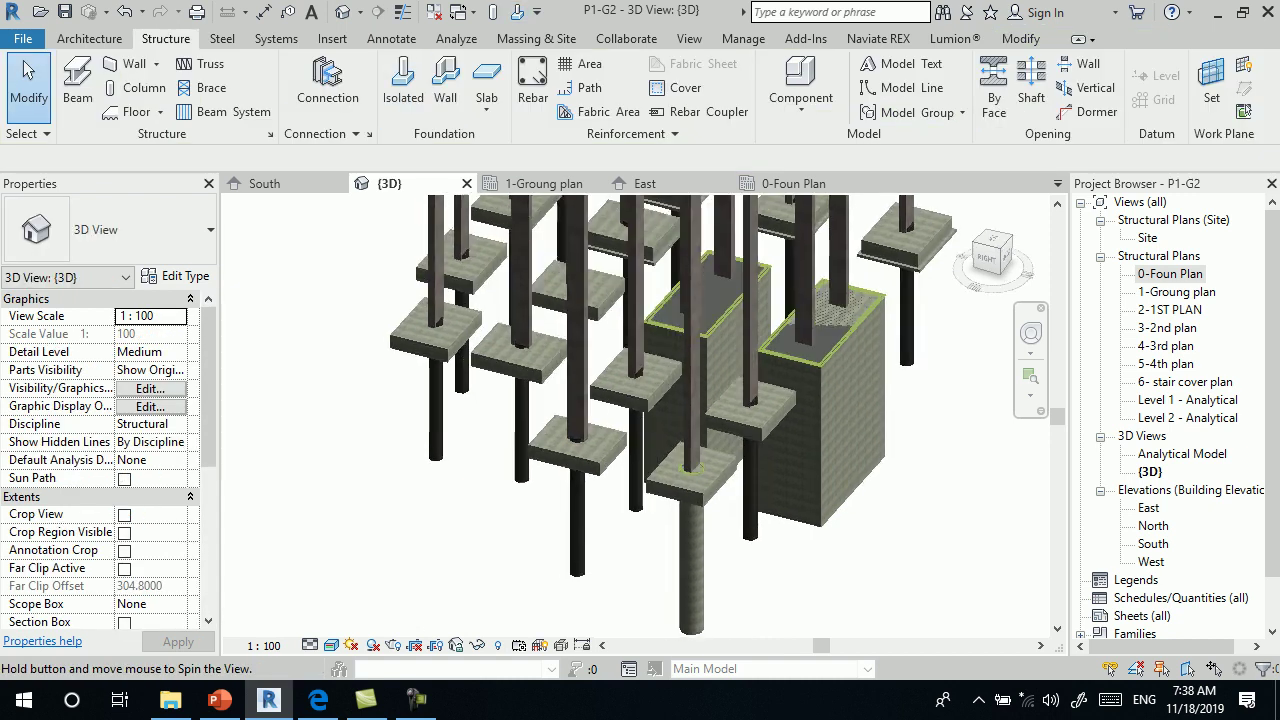
shift+middle_drag(640, 400, 880, 400)
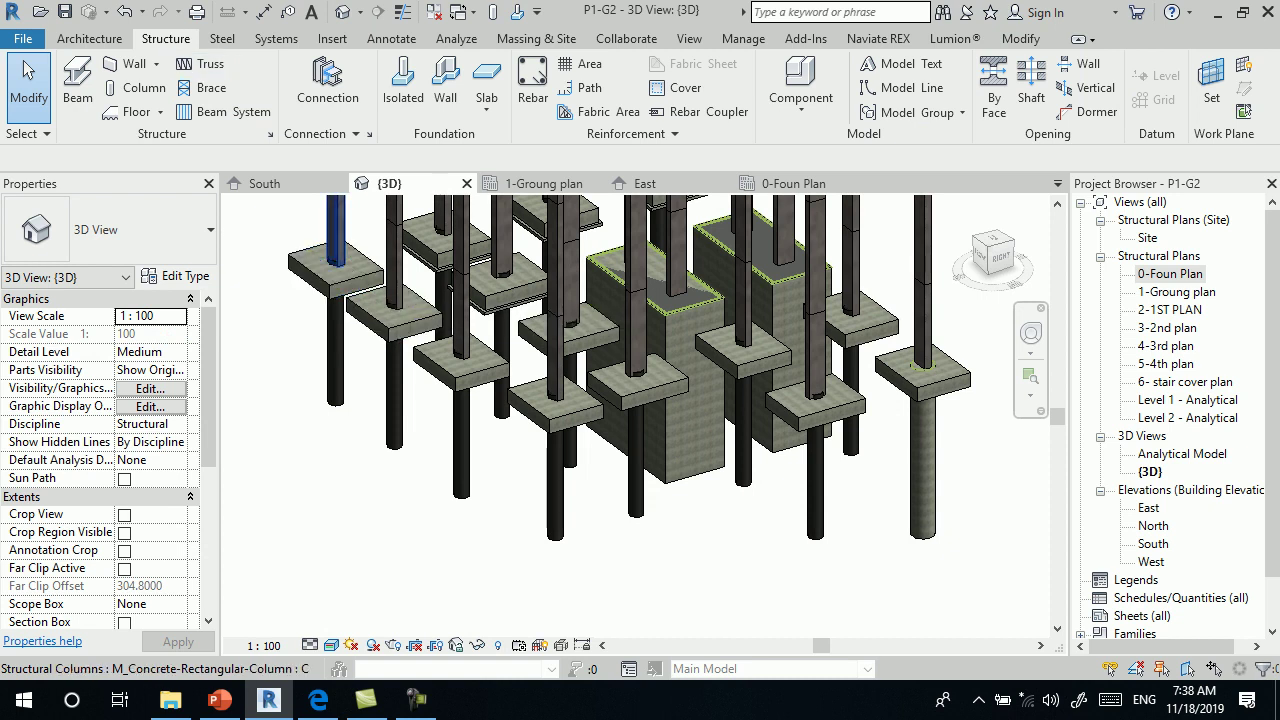
double_click(1170, 273)
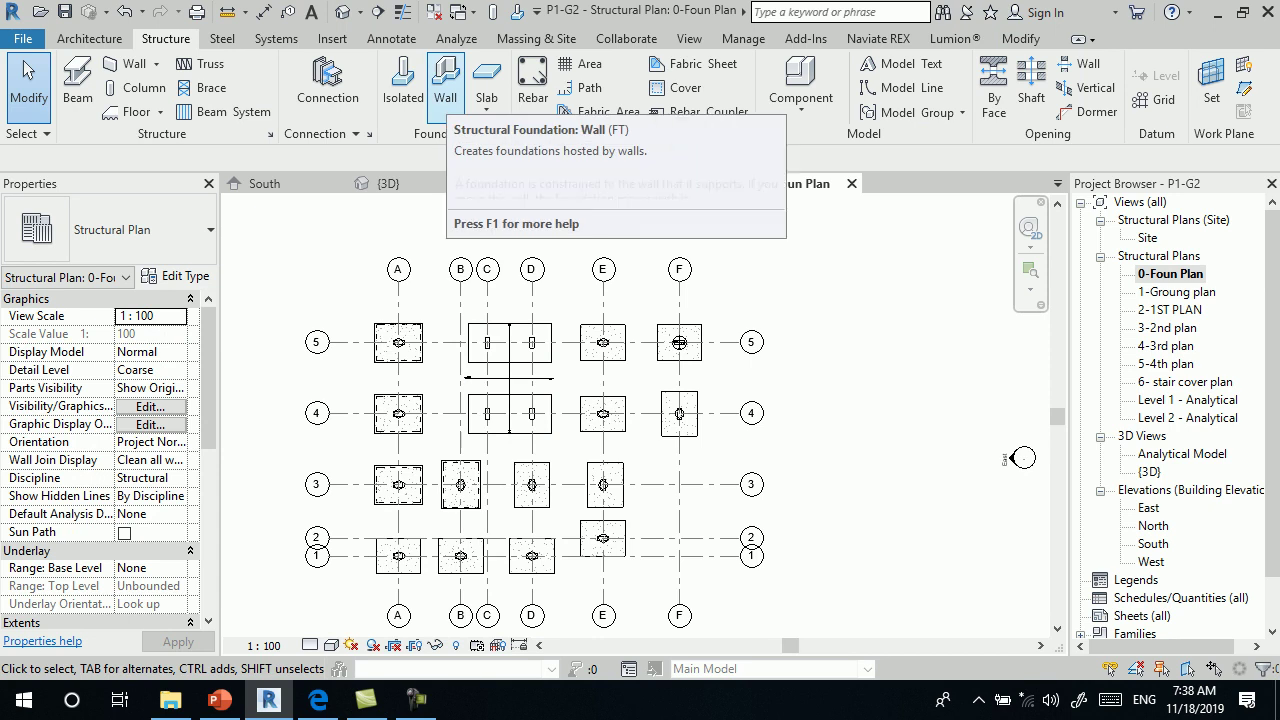
click(445, 95)
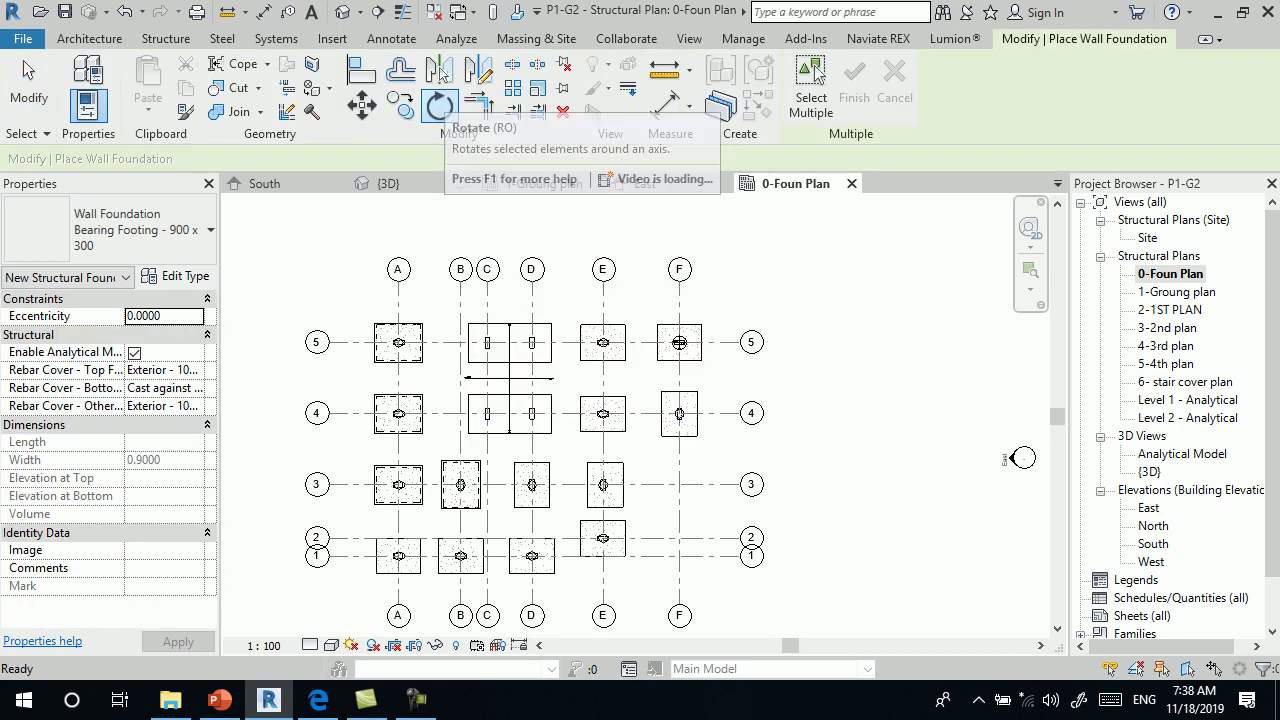
scroll(679, 340, up, 3)
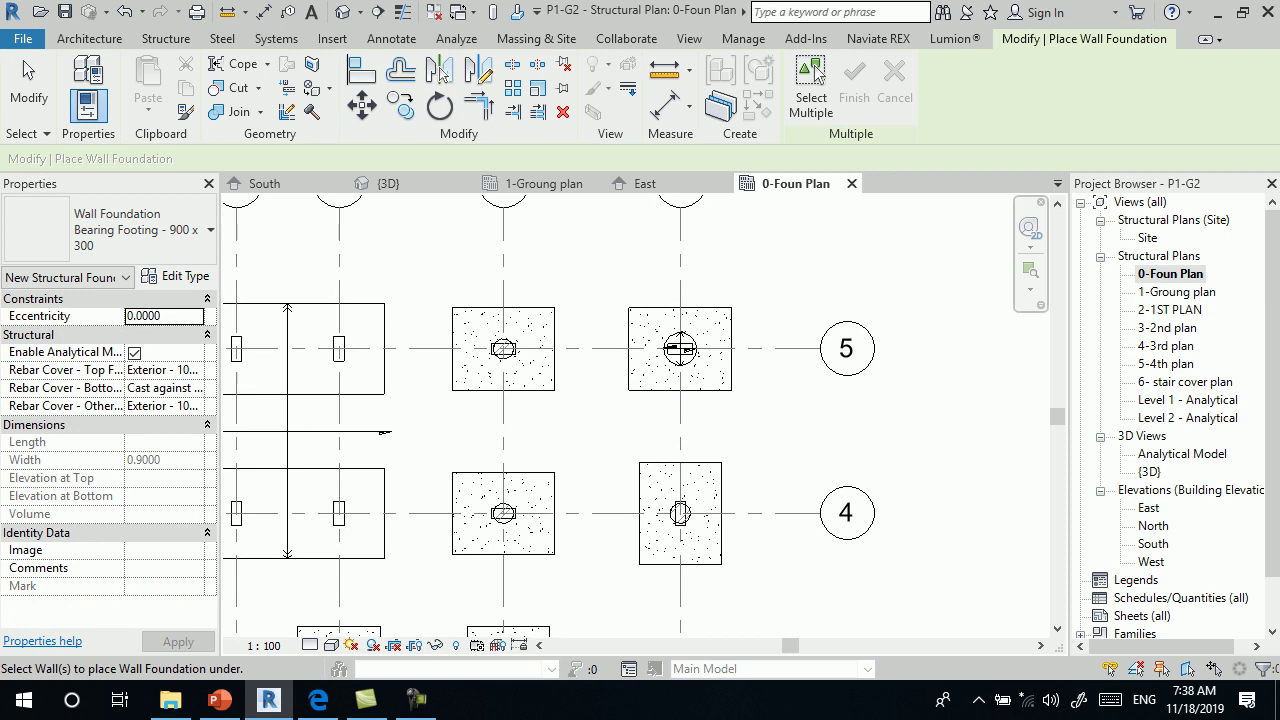
key(Escape)
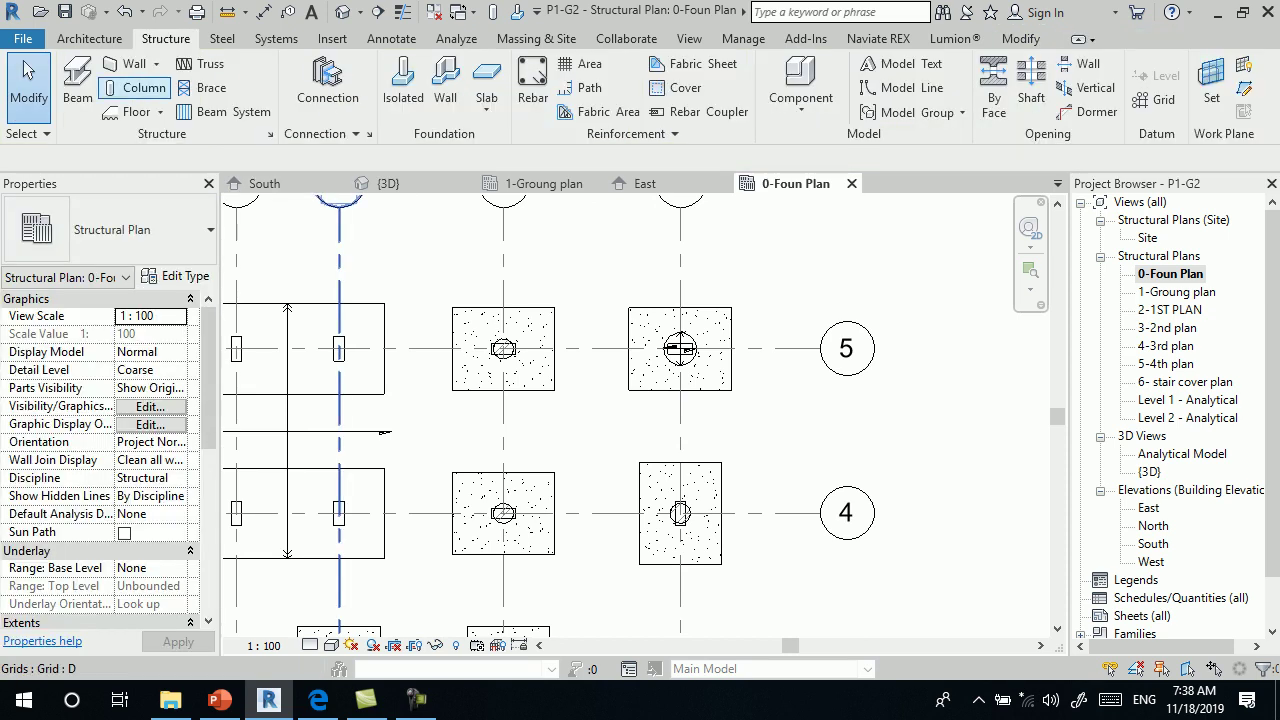
- Draw the L-shaped structural wall east of grid F, starting on grid 4 with a 3 m leg
click(156, 63)
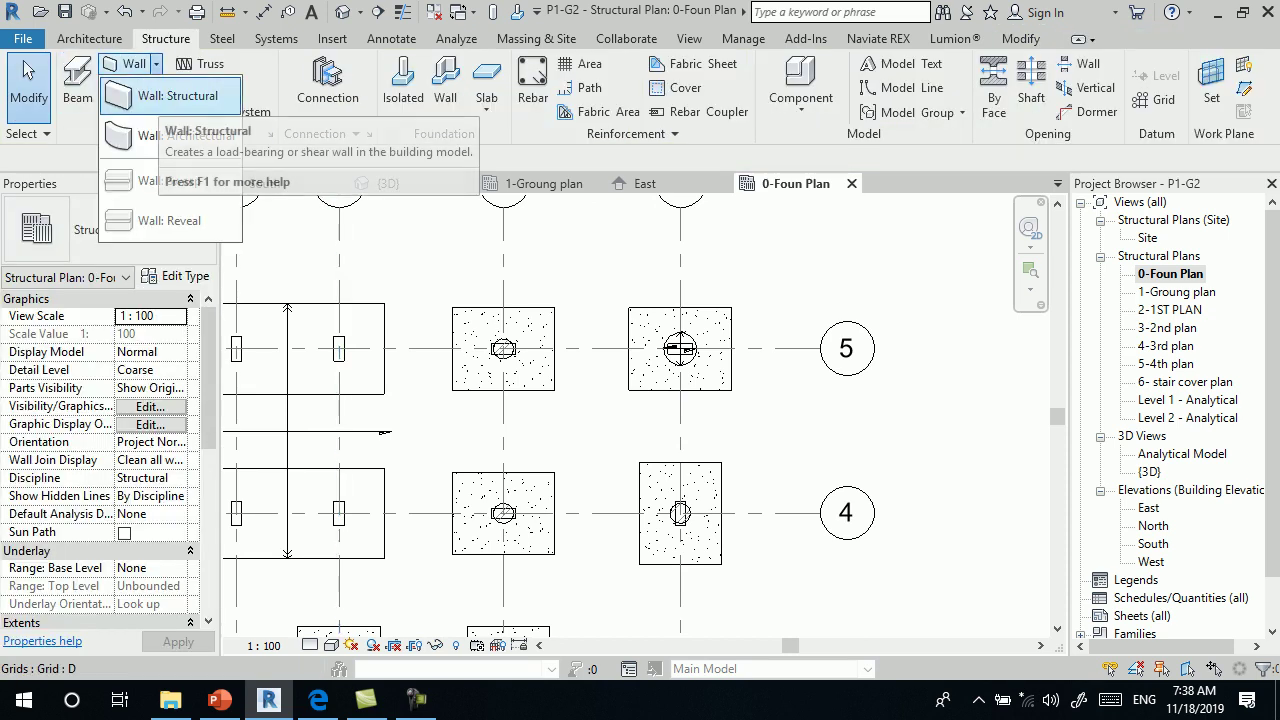
click(175, 95)
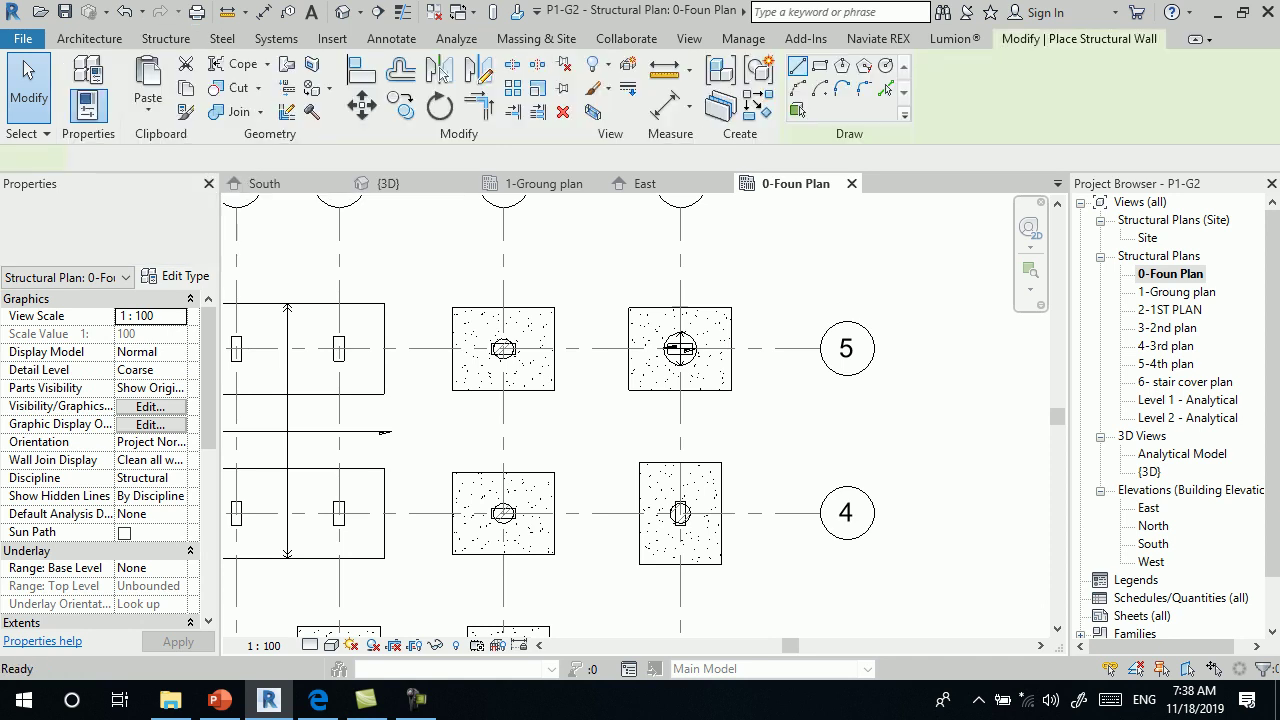
scroll(428, 292, down, 5)
click(698, 232)
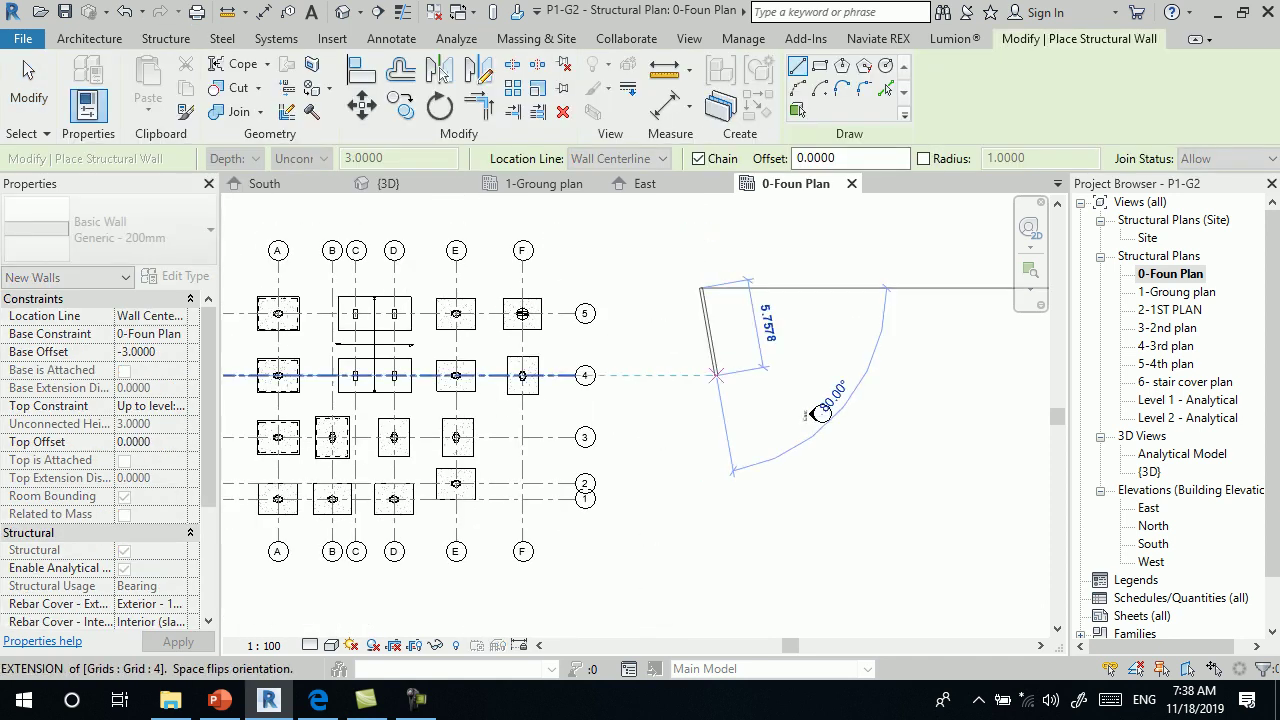
text(3)
key(Return)
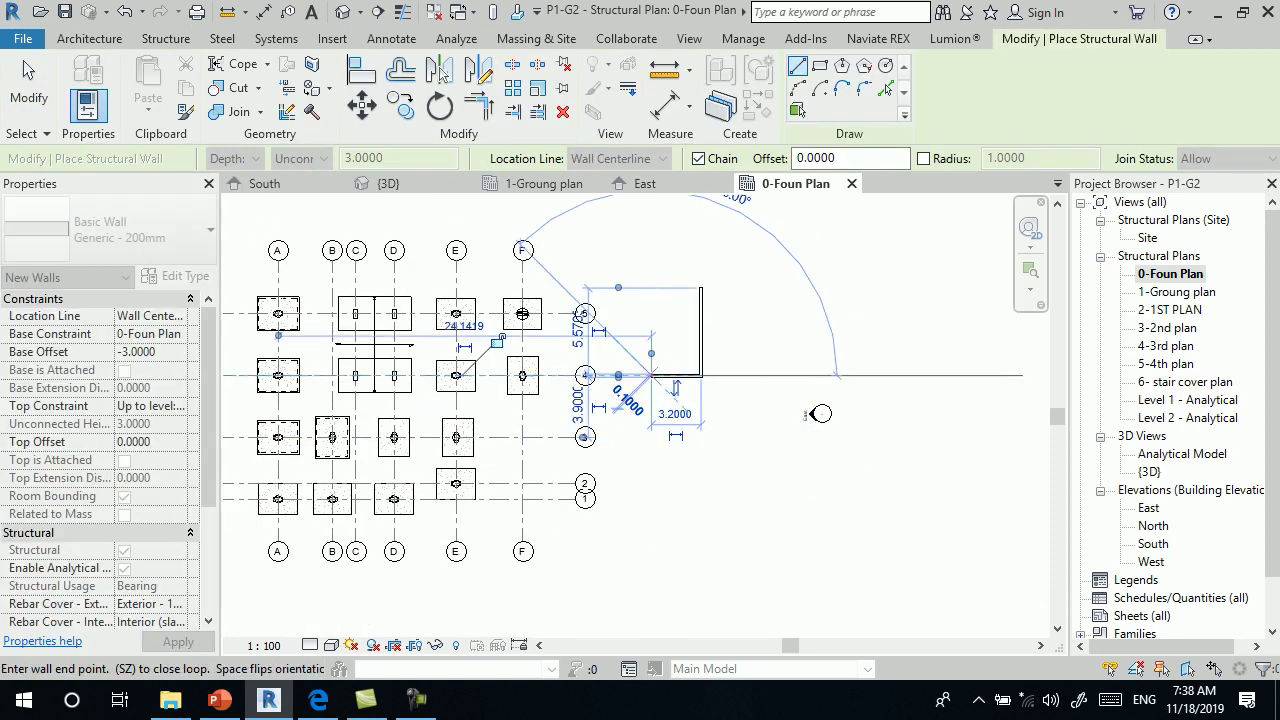
key(Escape)
key(Escape)
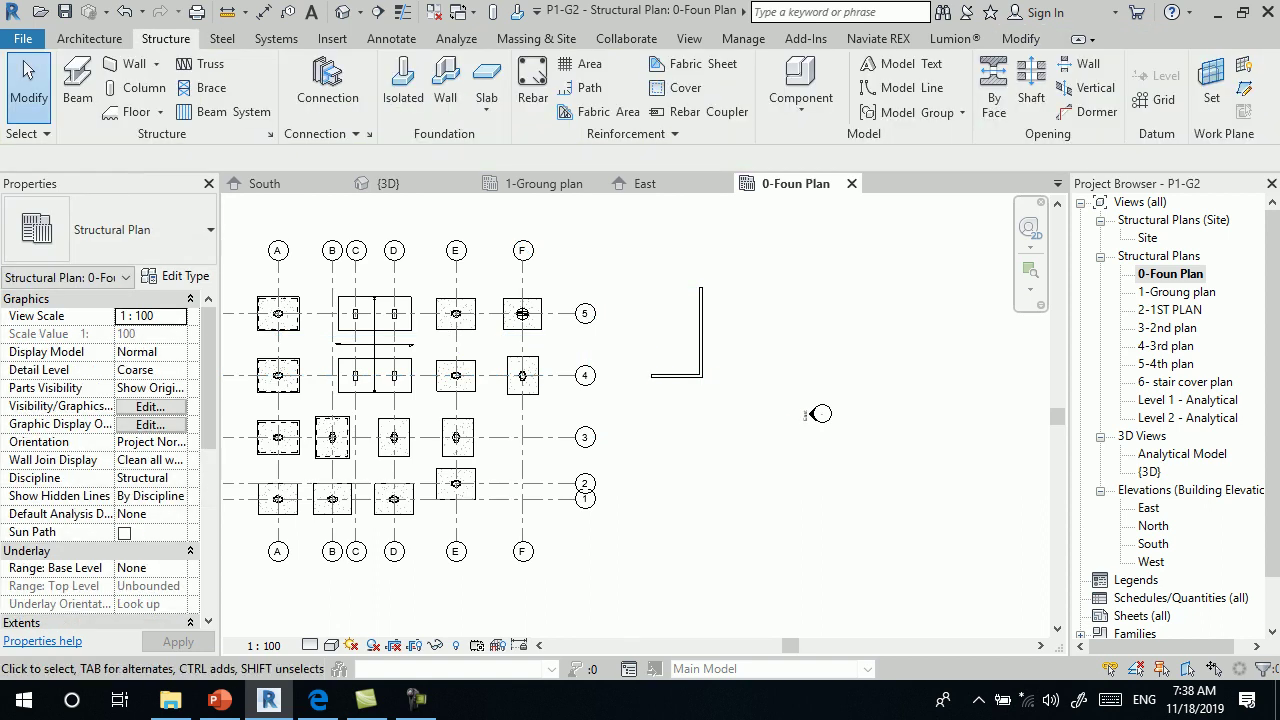
scroll(690, 361, up, 2)
scroll(690, 361, up, 1)
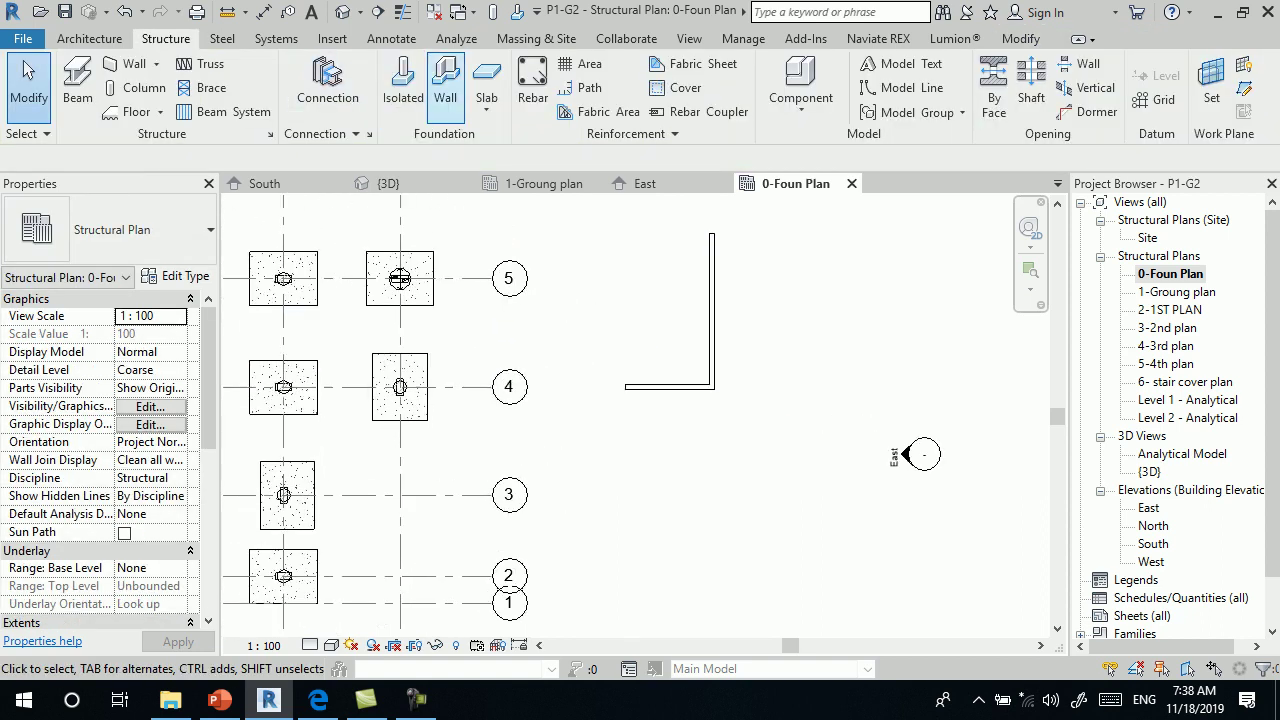
- Start a wall foundation and duplicate its type under the new name WALL
click(445, 85)
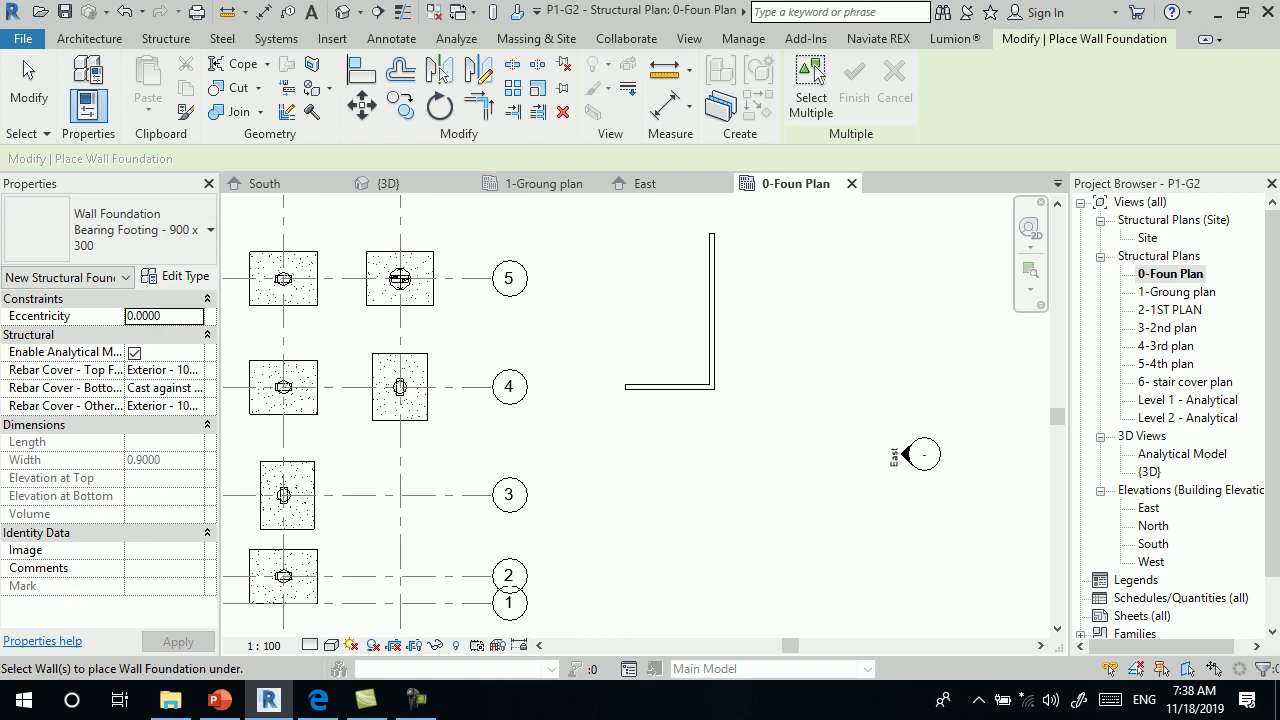
click(177, 276)
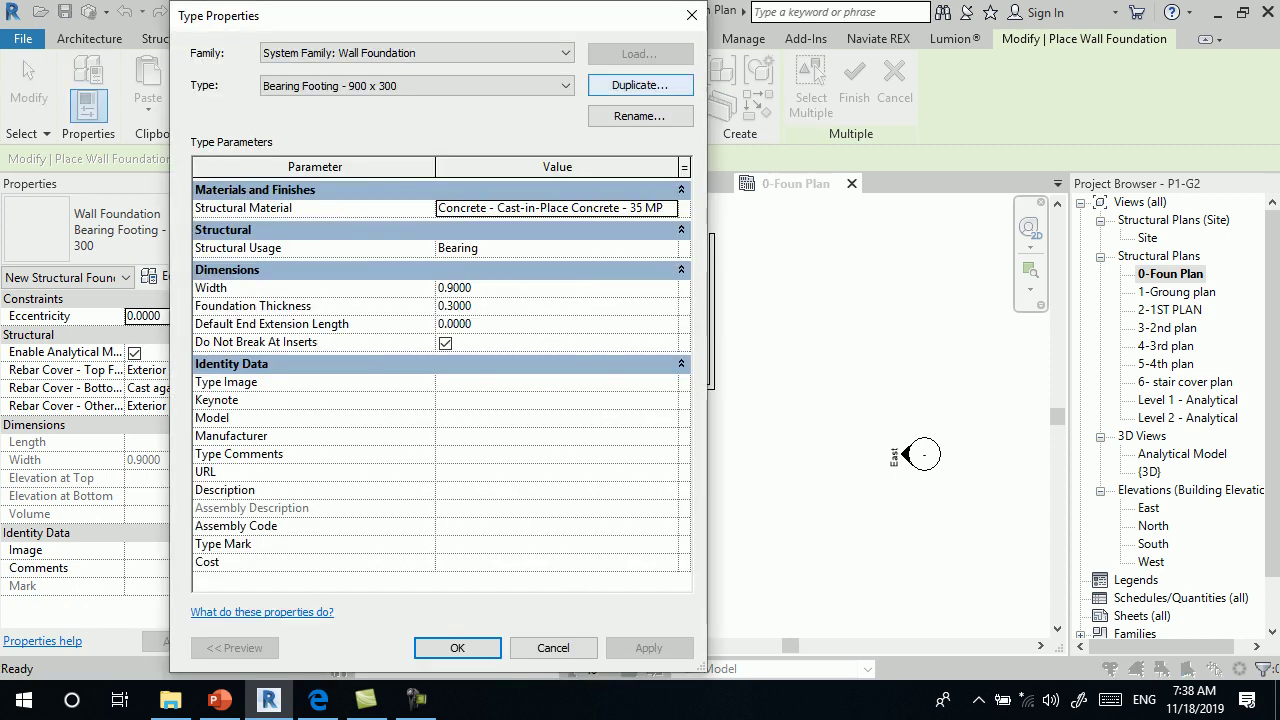
click(639, 85)
text(F)
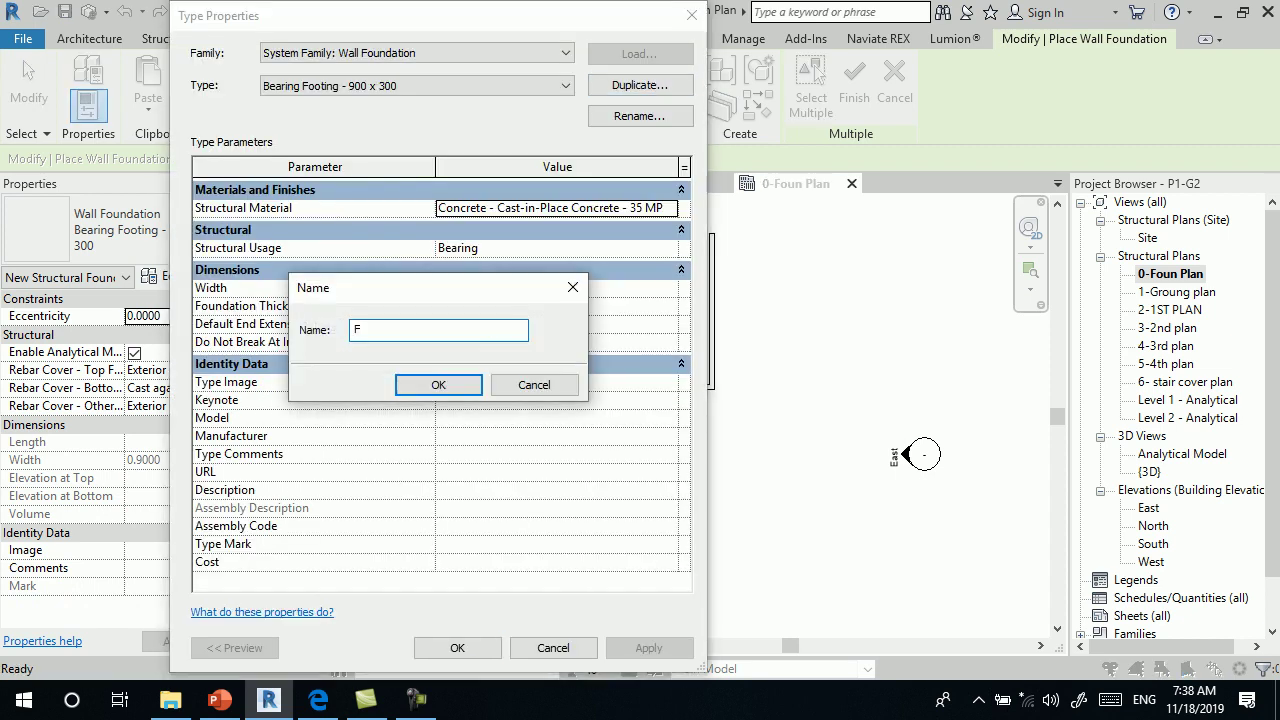
key(BackSpace)
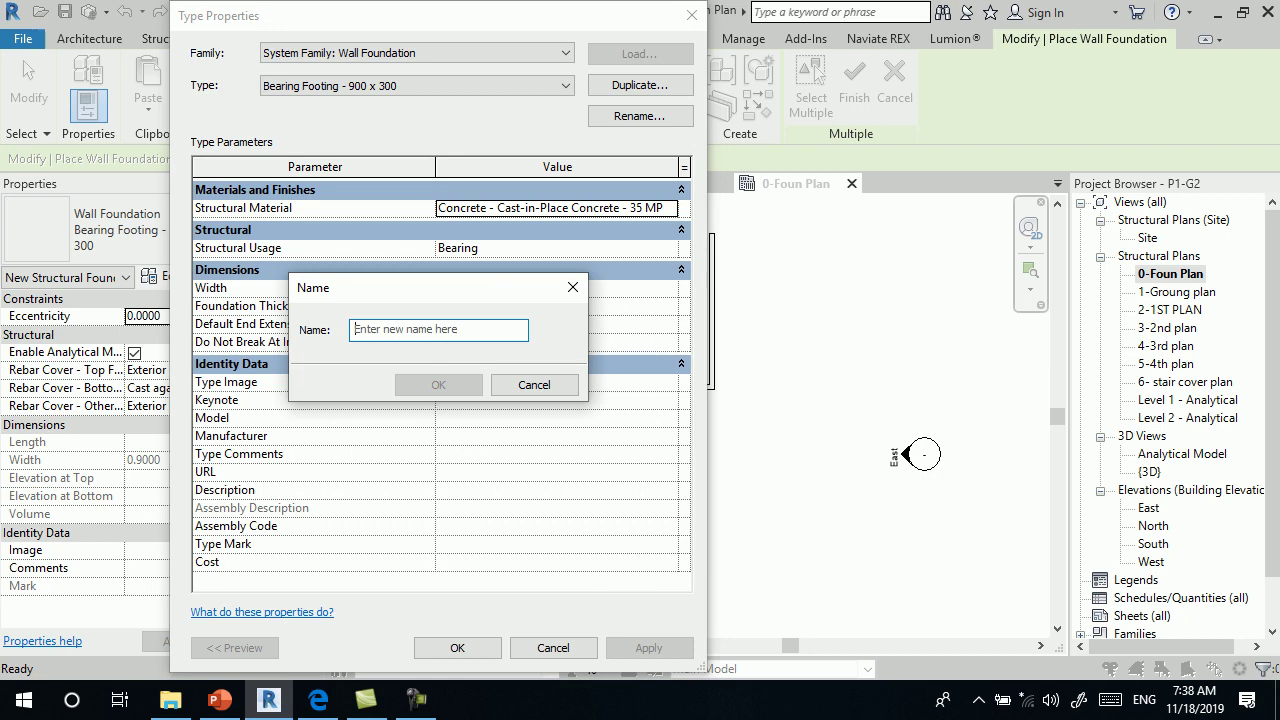
text(WALL)
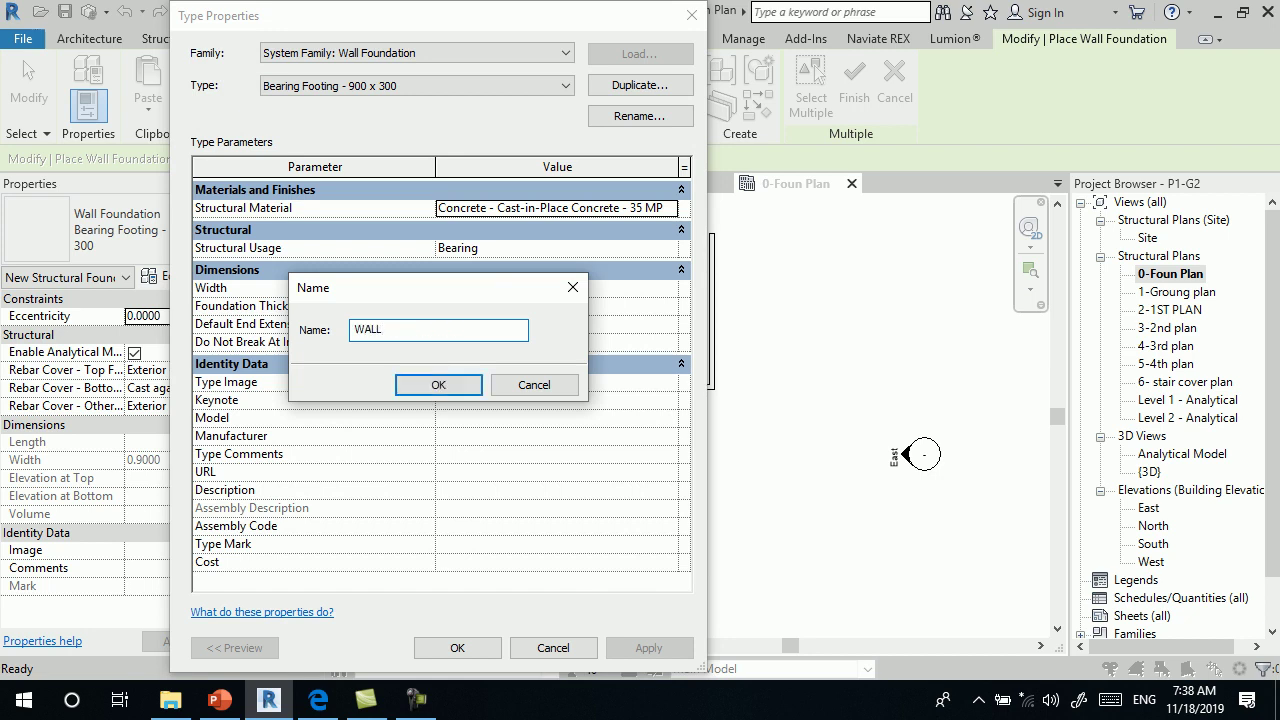
key(Return)
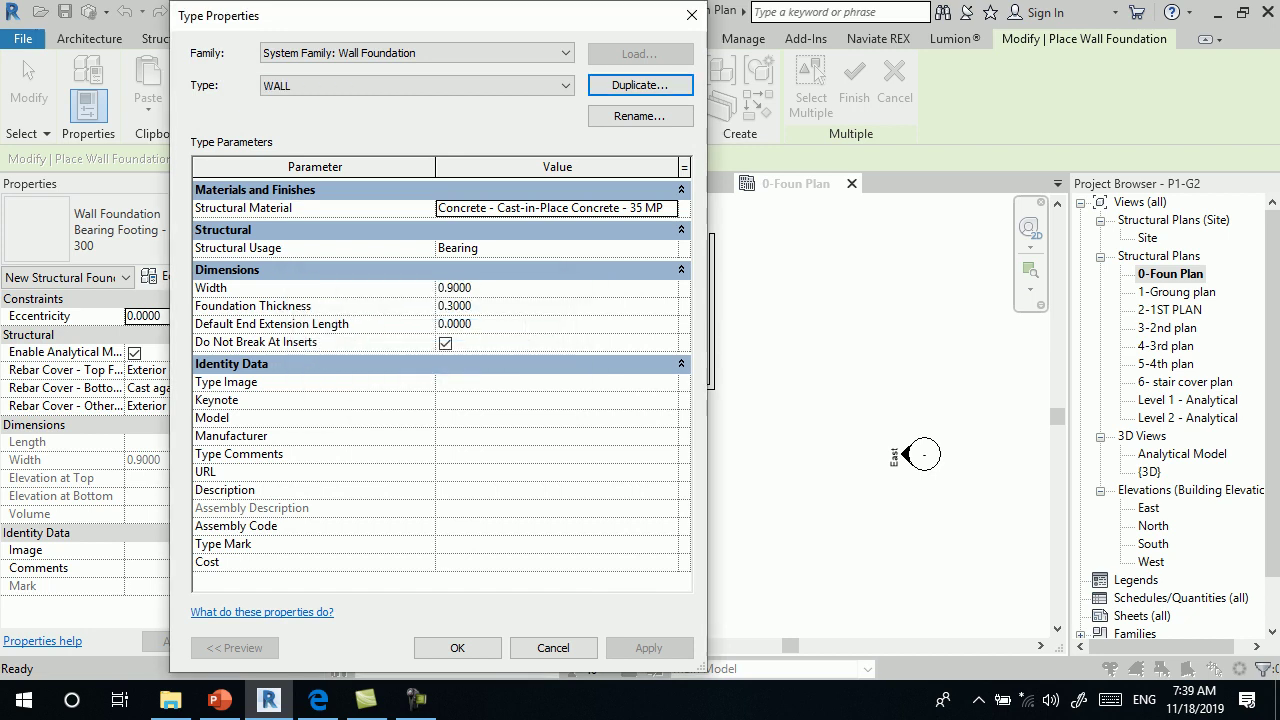
- Set the WALL footing type's width to 1.5 and thickness to 0.6, and apply
click(454, 287)
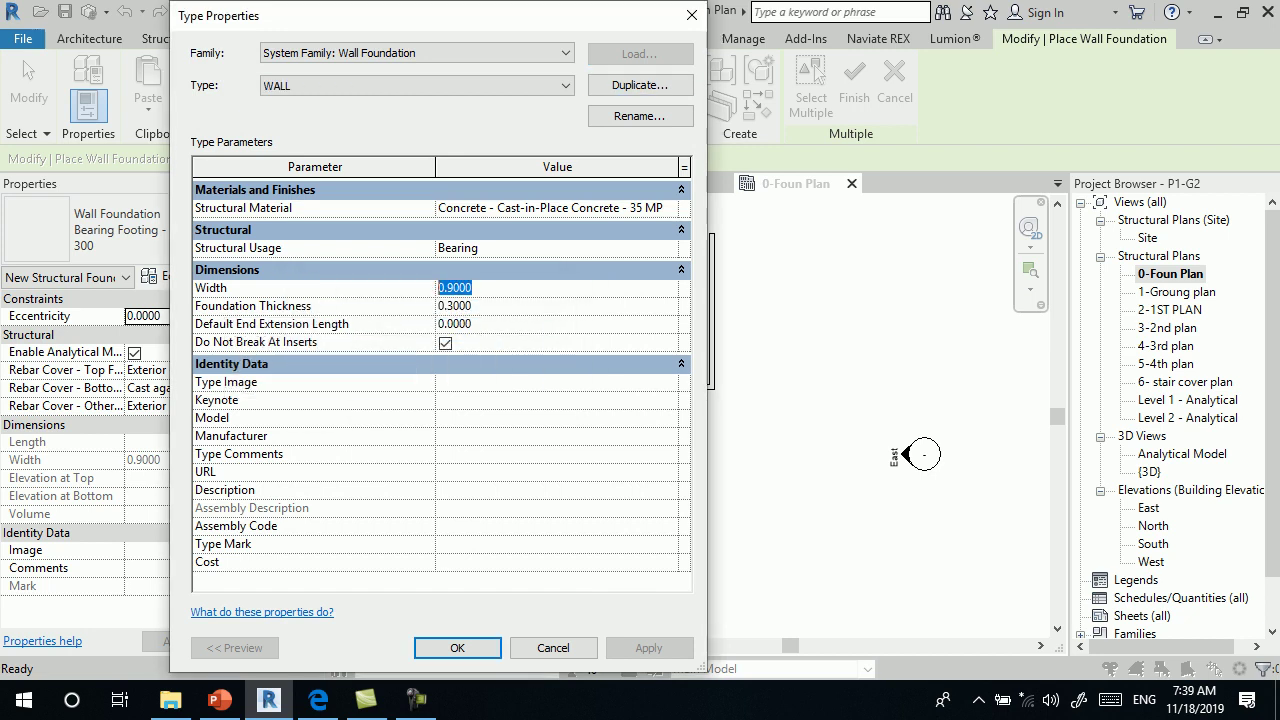
text(1.5)
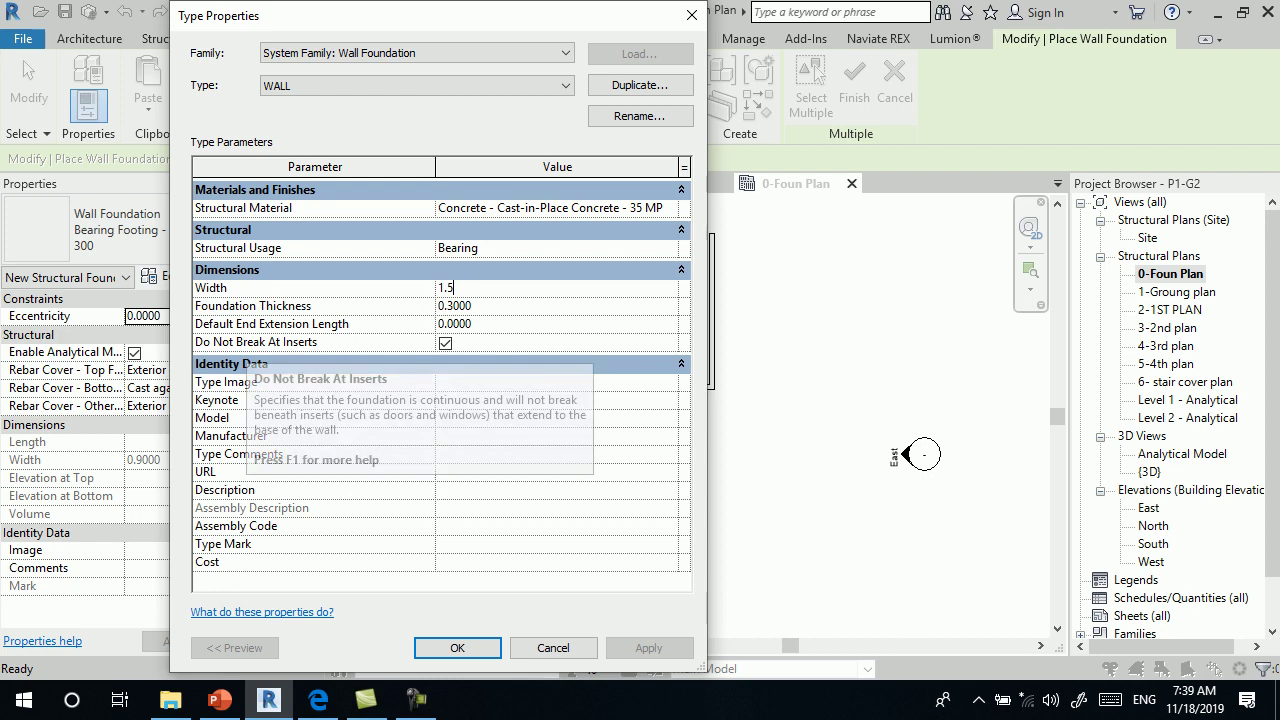
key(Tab)
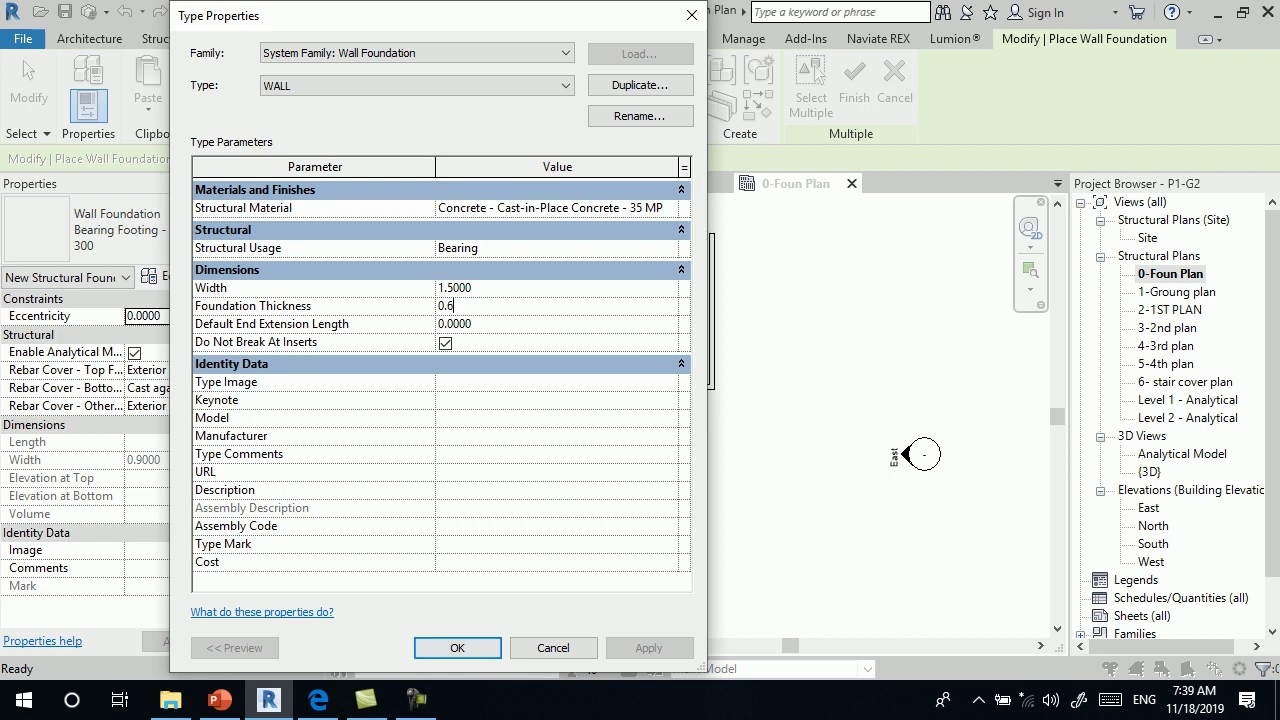
click(457, 647)
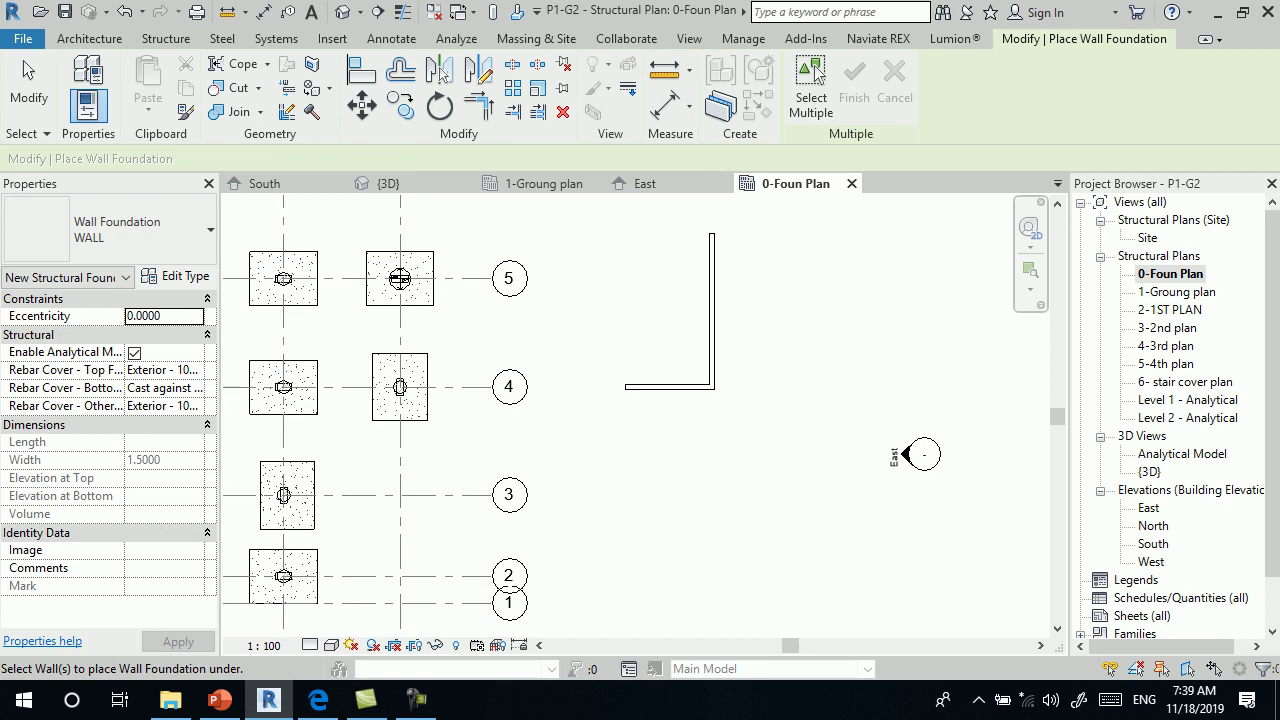
- Place the WALL footing under the L-shaped wall, inspect it in 3D, then return to 0-Foun Plan
scroll(730, 345, up, 1)
click(705, 300)
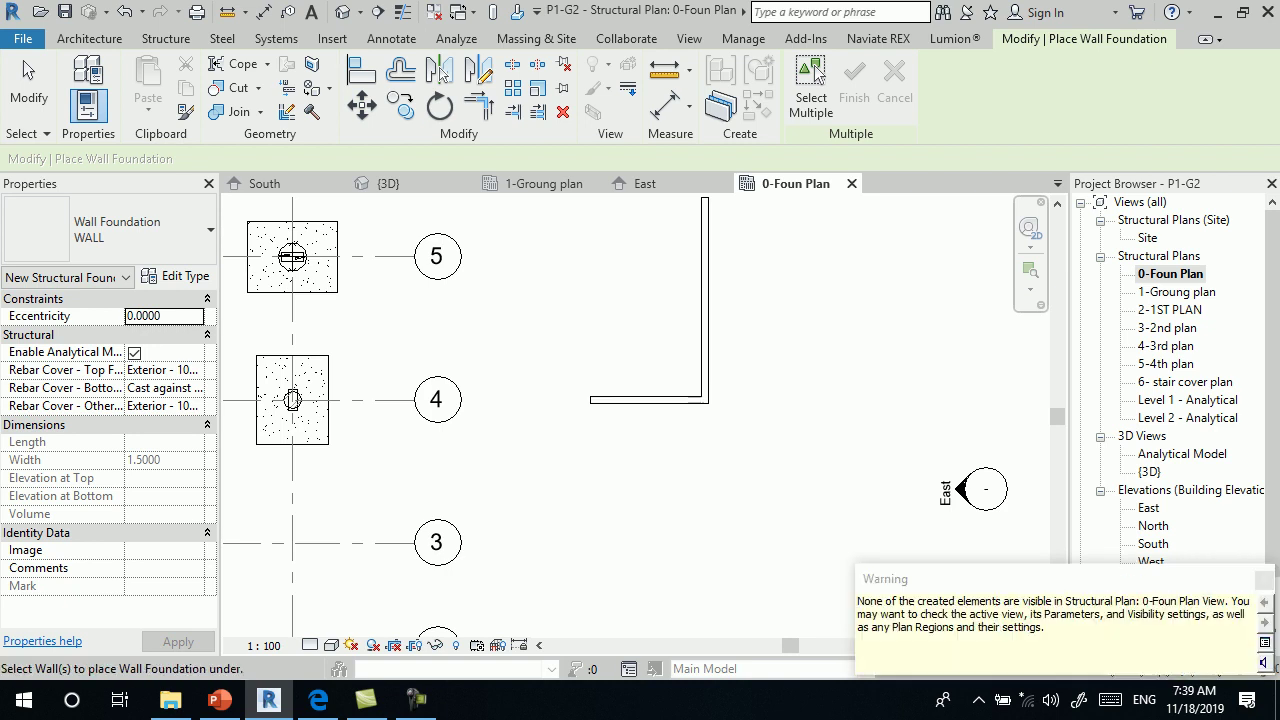
click(343, 12)
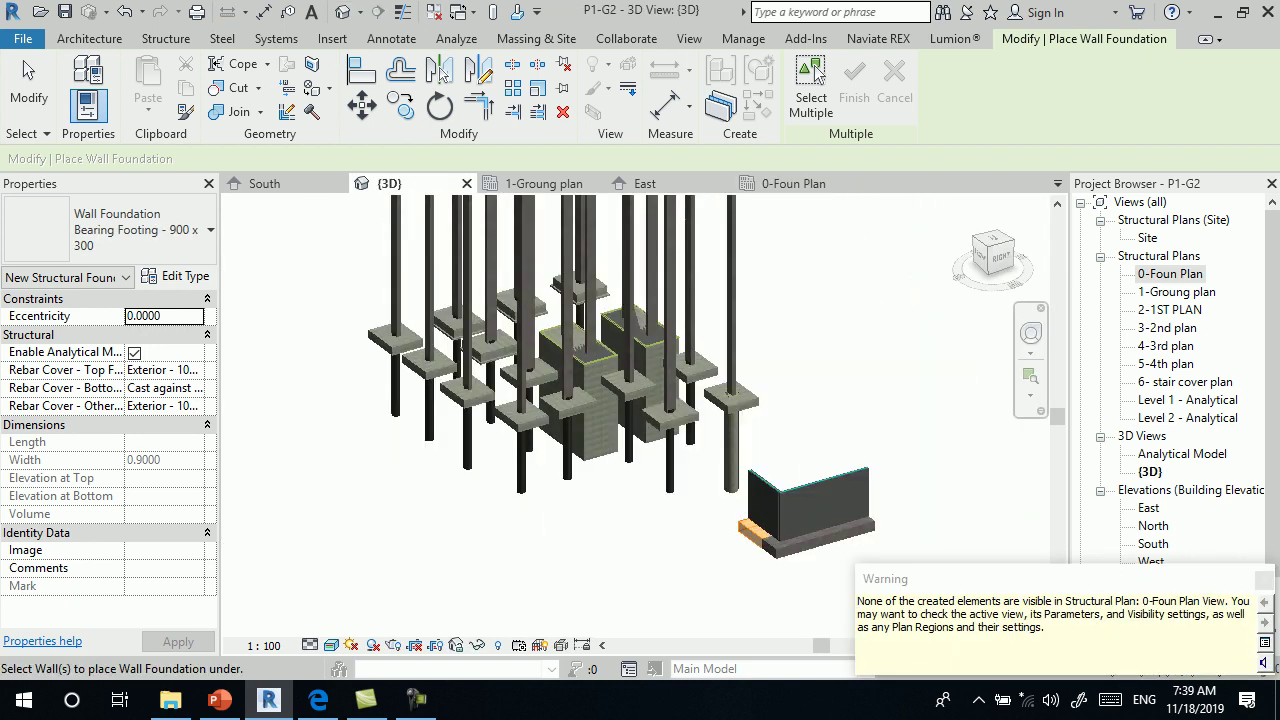
key(Escape)
scroll(725, 490, up, 5)
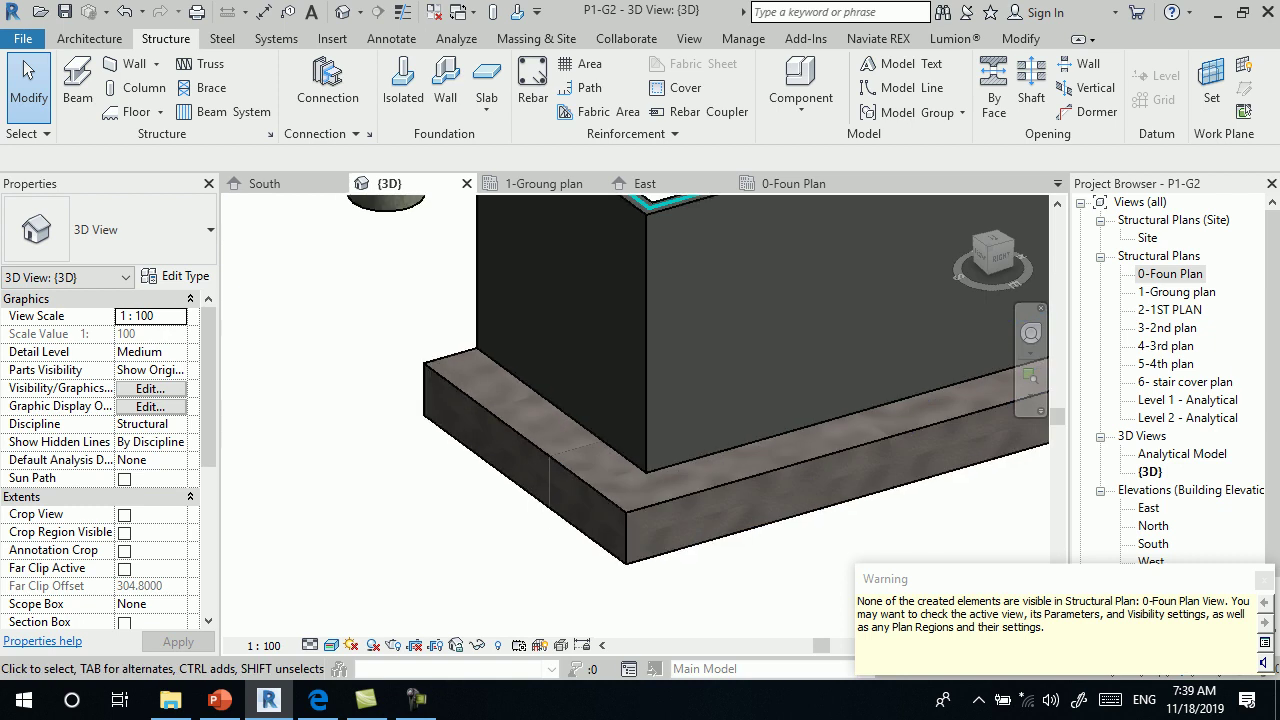
scroll(768, 540, down, 5)
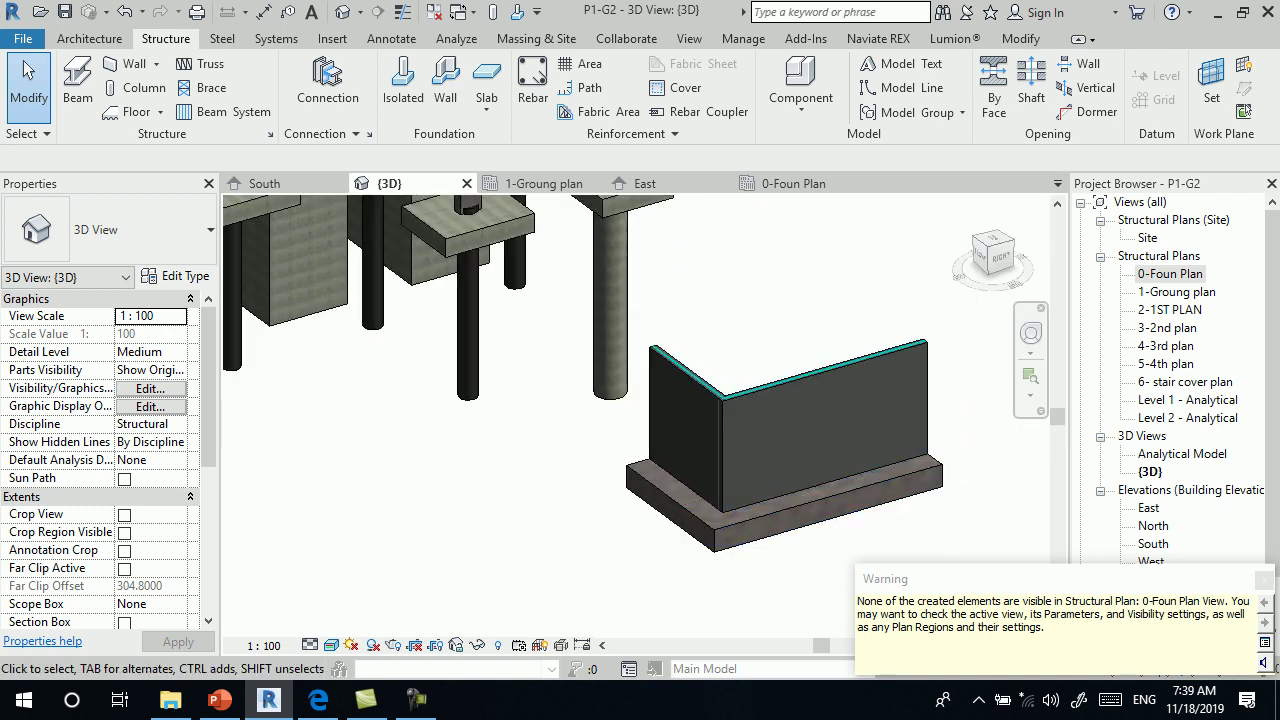
key(ctrl+Tab)
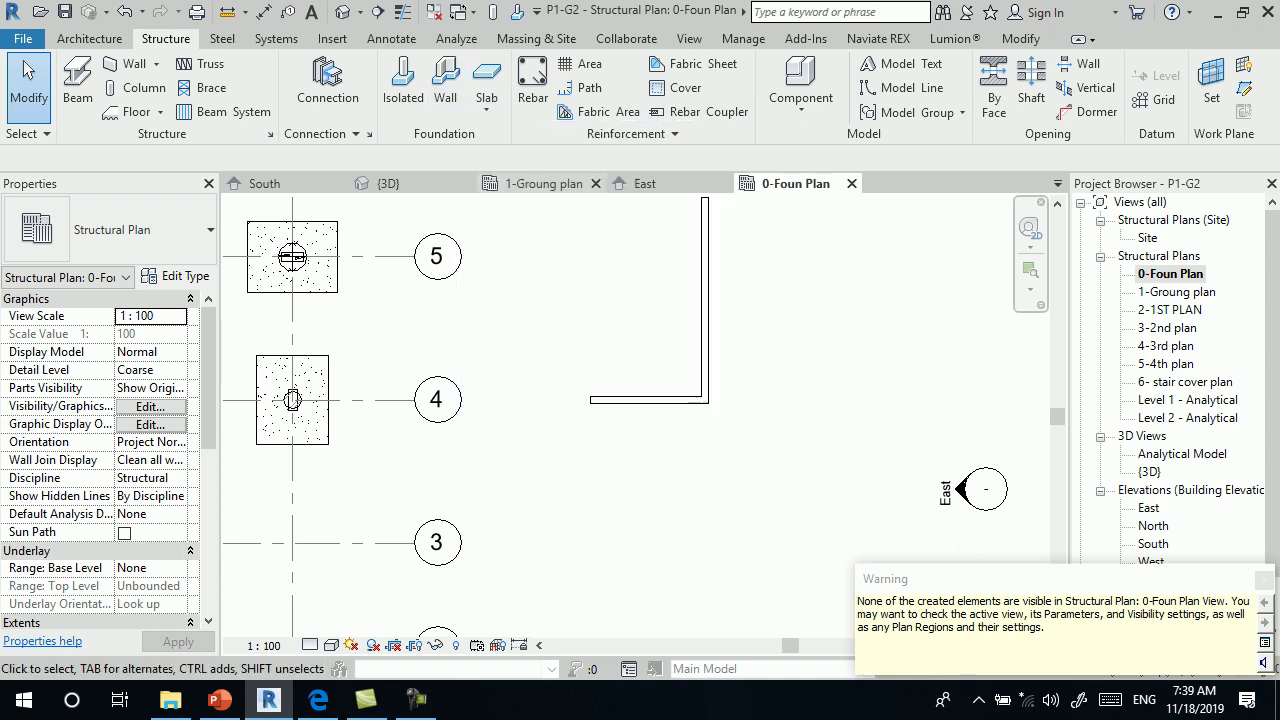
- Start a foundation slab and draw a closed five-sided line boundary around the D–E footings
click(487, 75)
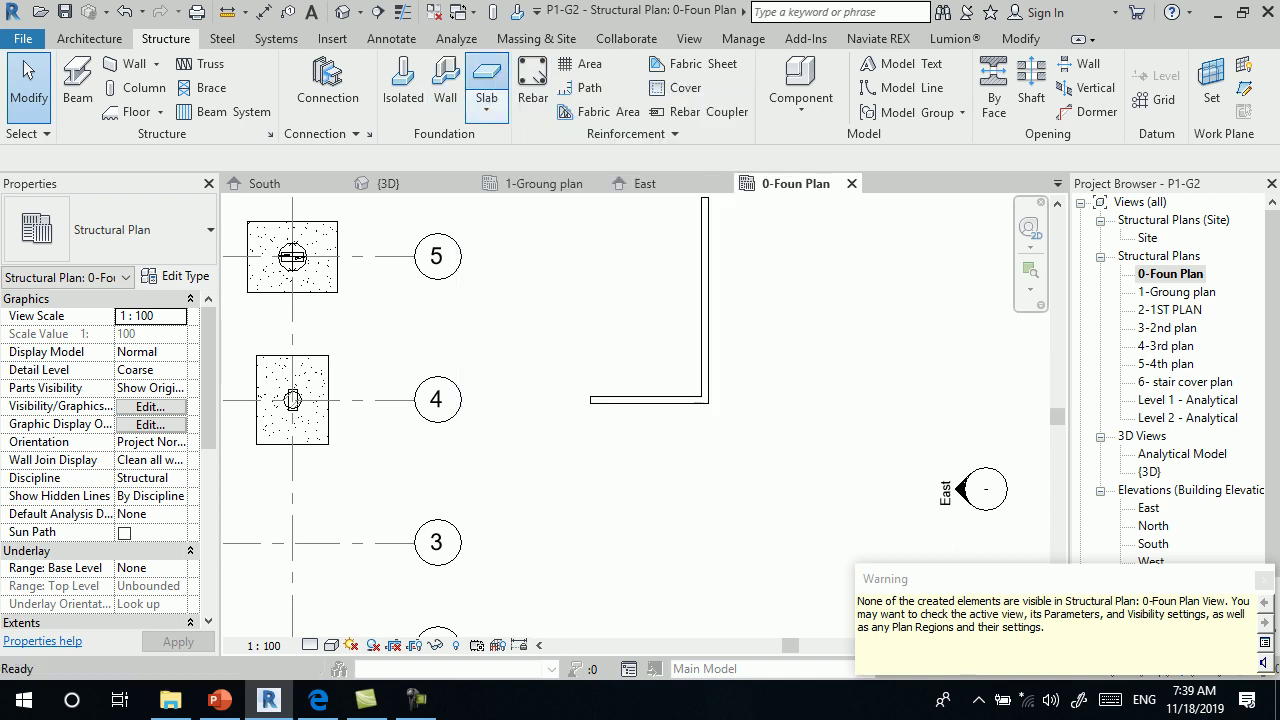
scroll(771, 383, down, 5)
scroll(772, 382, down, 1)
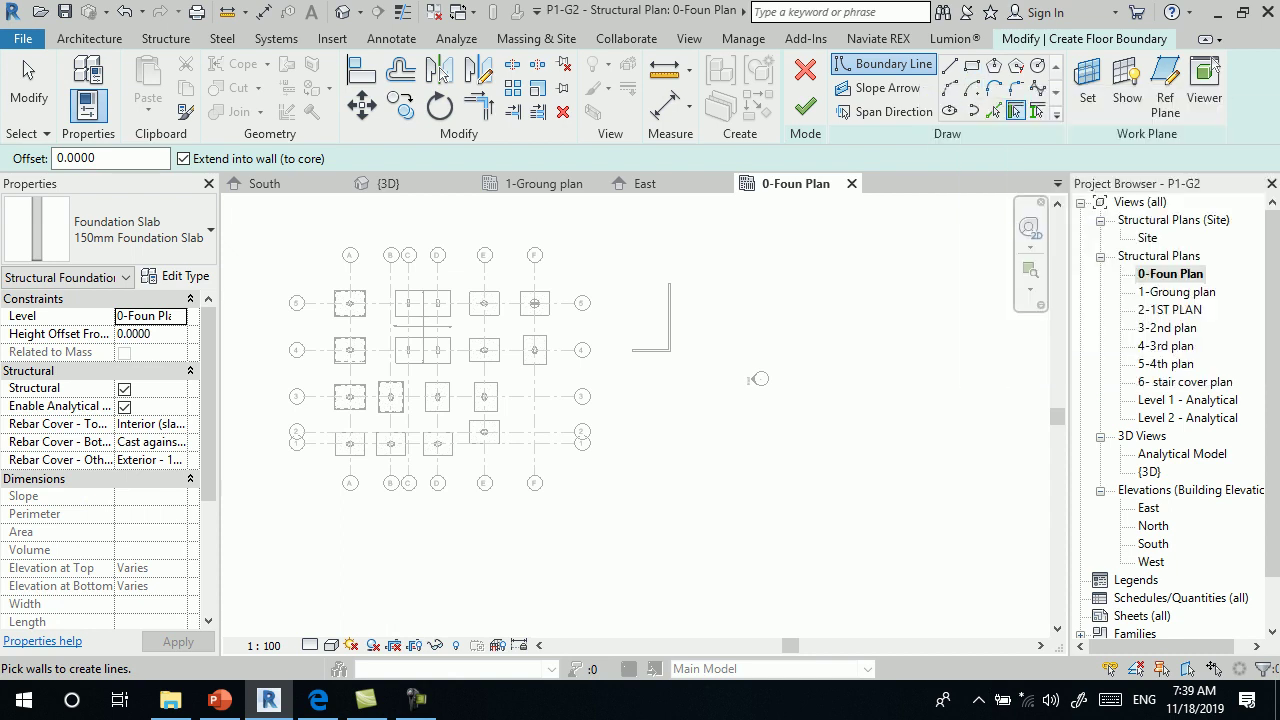
click(950, 64)
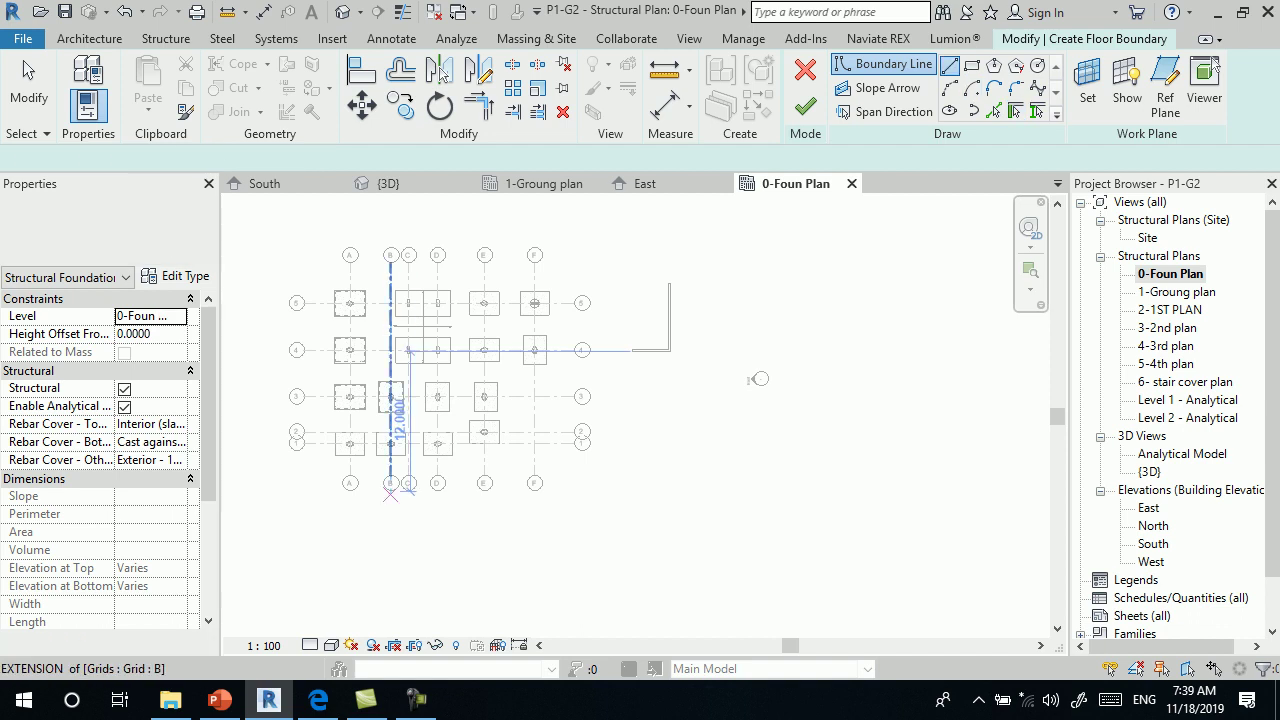
scroll(414, 466, up, 3)
click(457, 386)
click(555, 340)
click(622, 386)
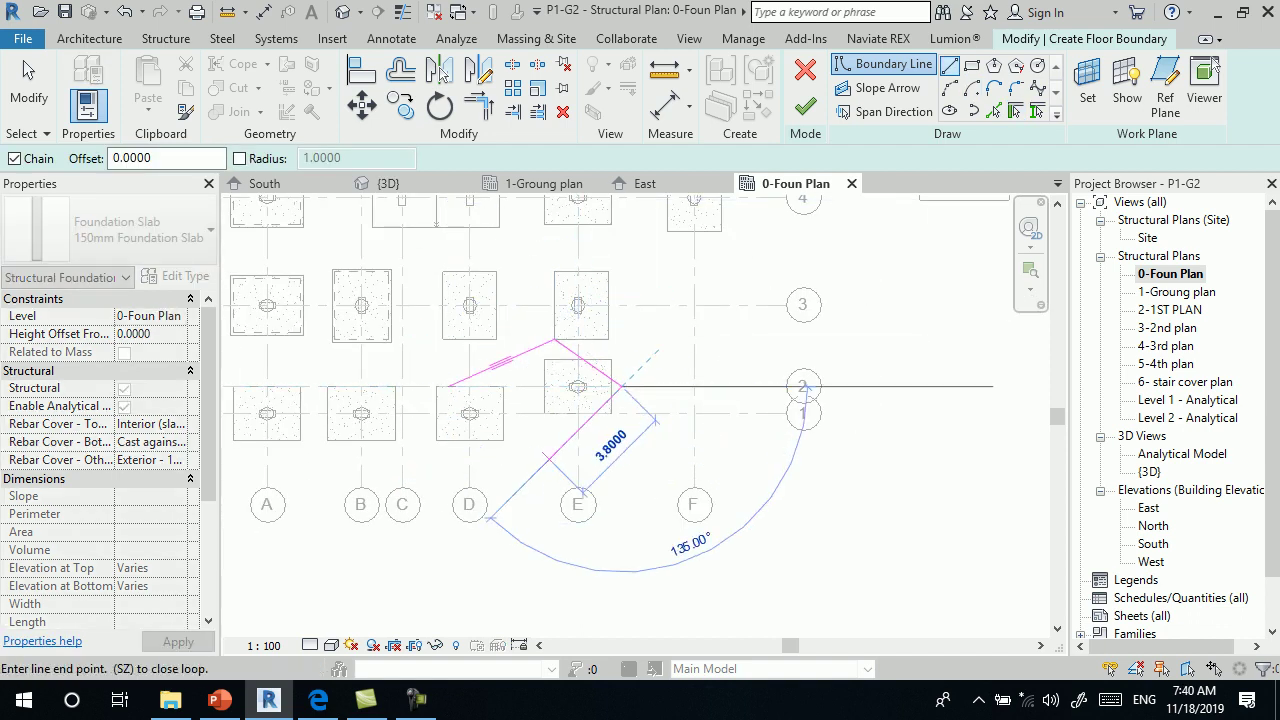
click(545, 463)
click(424, 474)
click(448, 386)
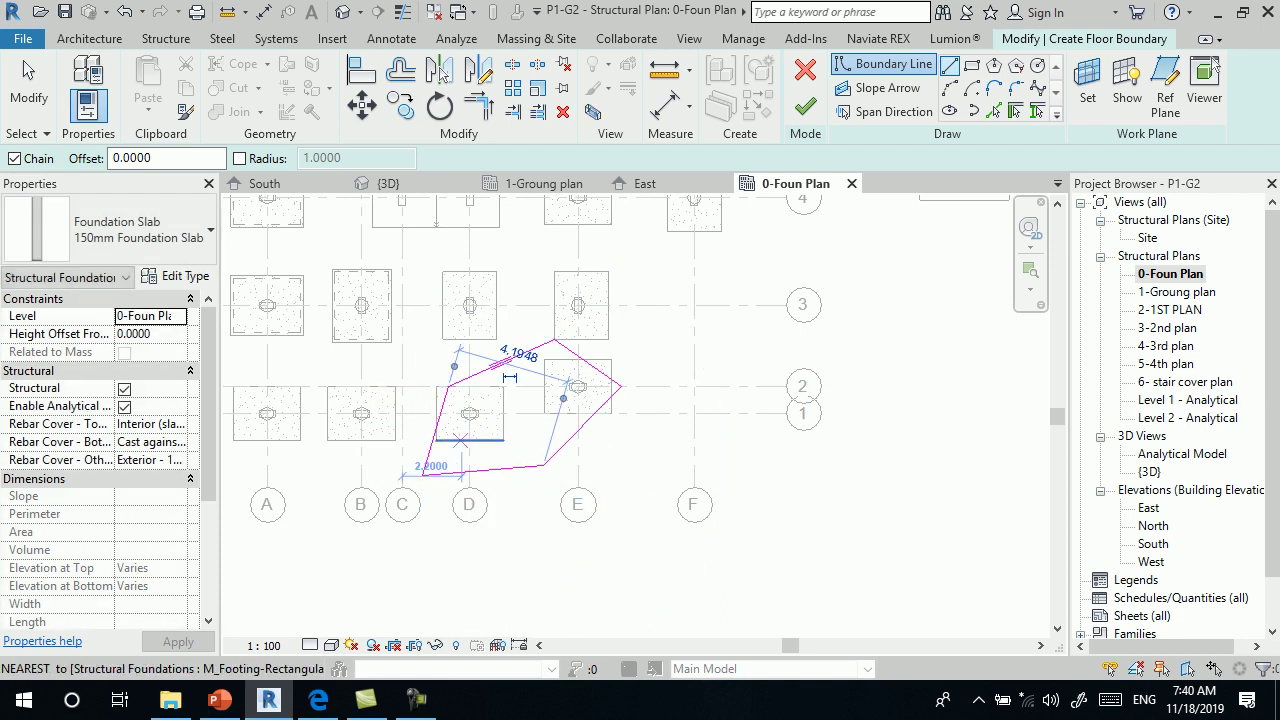
key(Escape)
key(Escape)
- Duplicate the foundation slab type as 150mm Foundation Slab 2
click(175, 276)
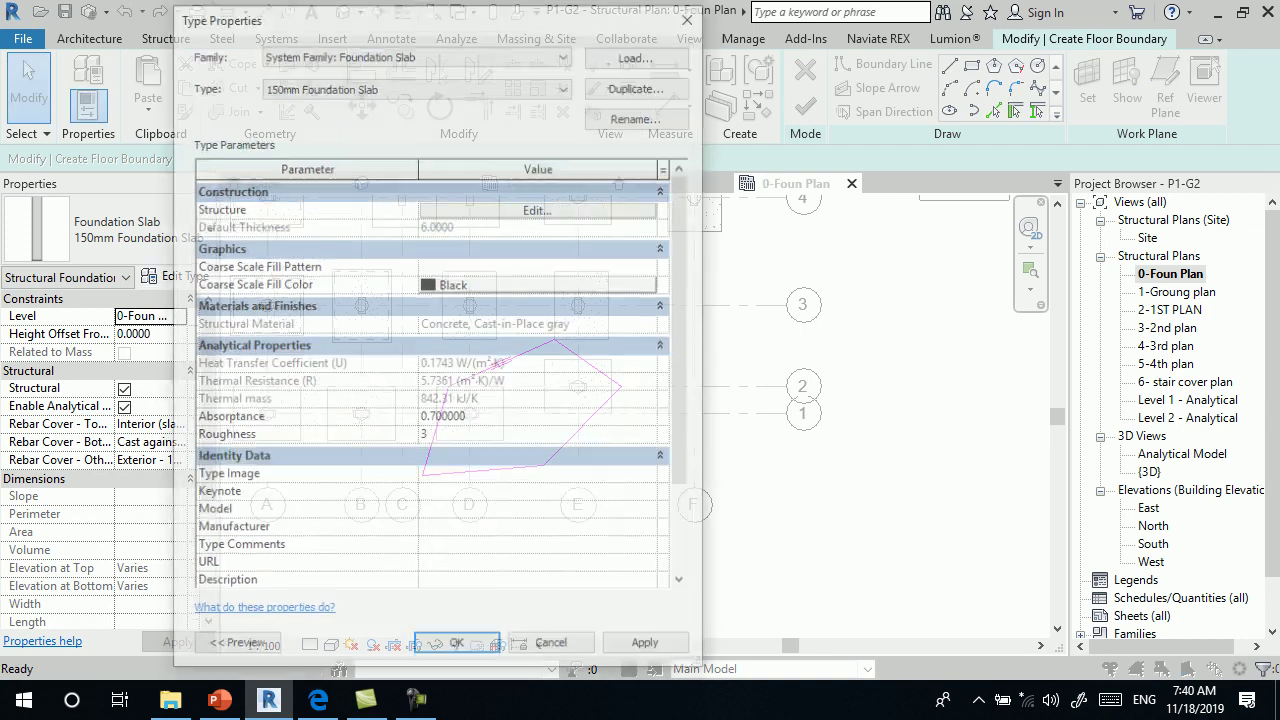
click(640, 85)
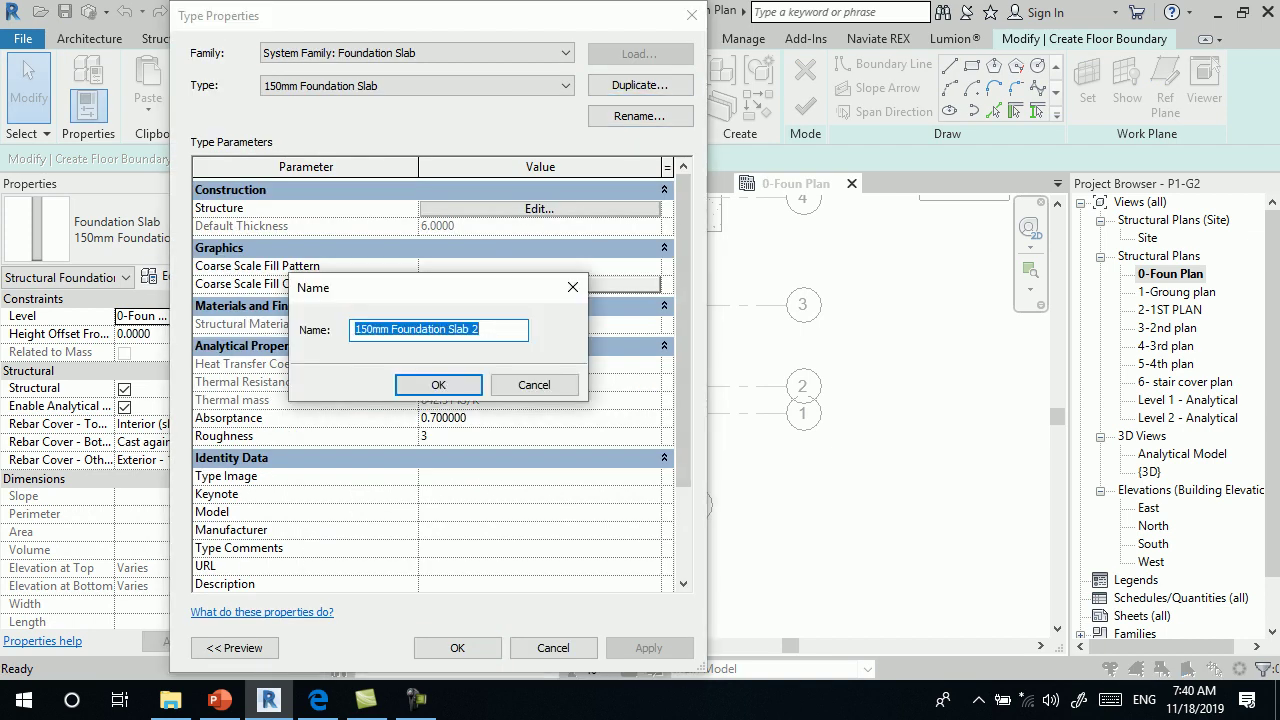
click(438, 385)
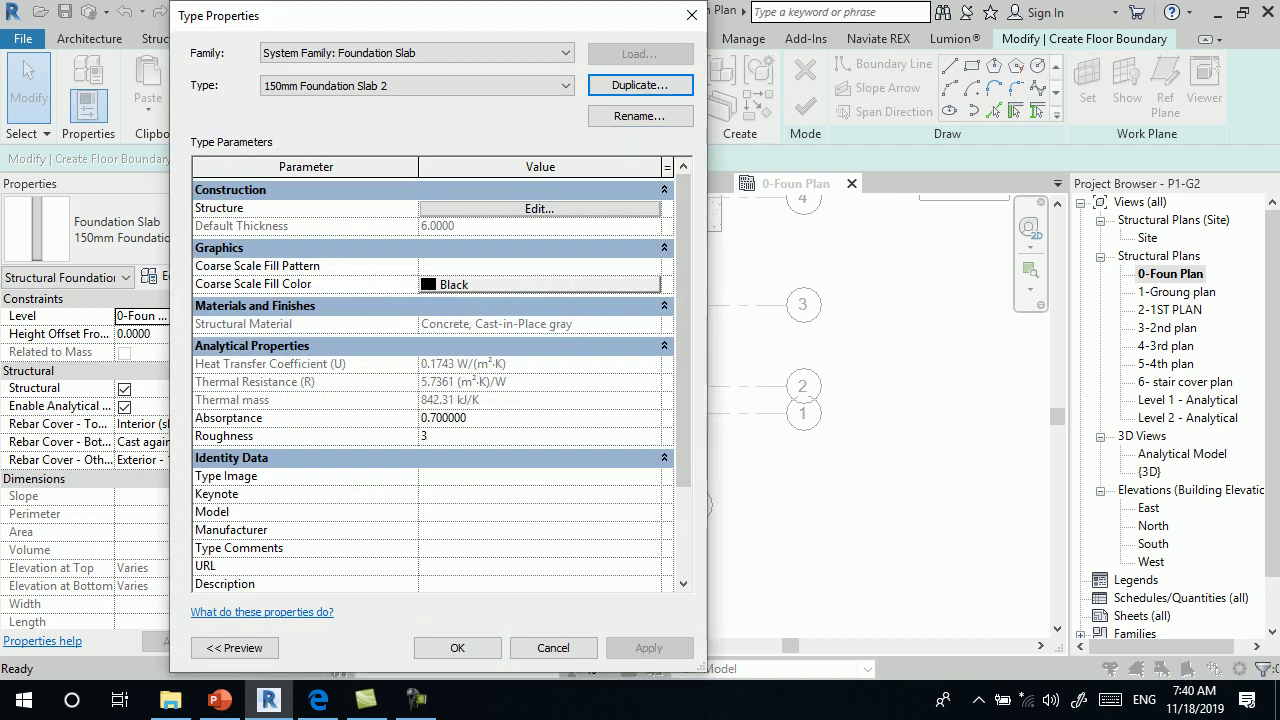
click(691, 15)
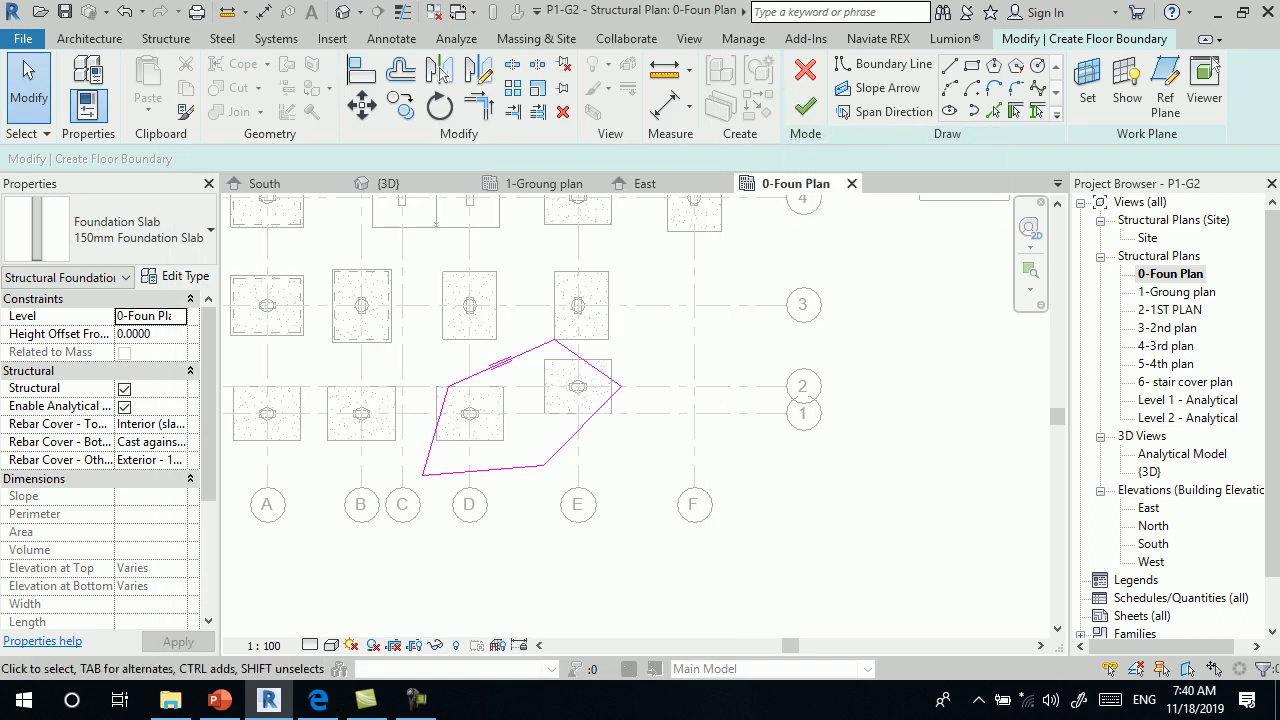
click(993, 65)
- Draw a six-sided inscribed polygon boundary centred near grid 2, east of grid F
click(863, 386)
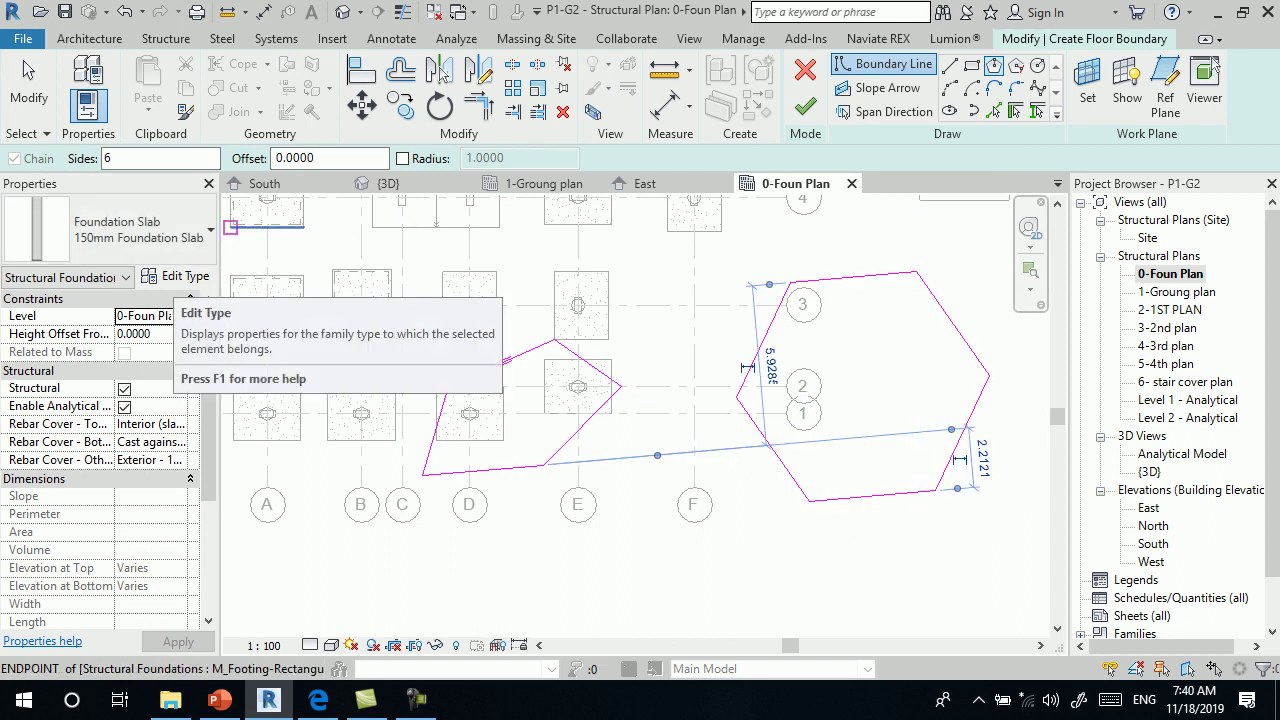
click(180, 276)
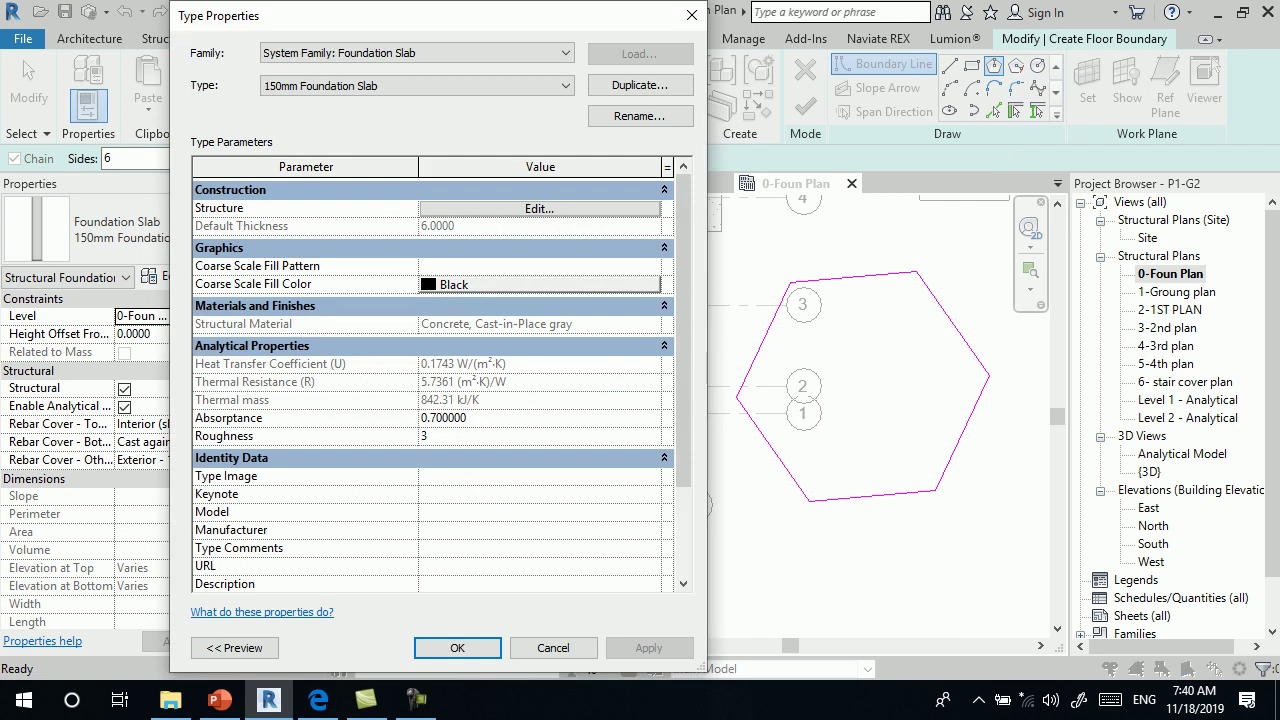
click(691, 15)
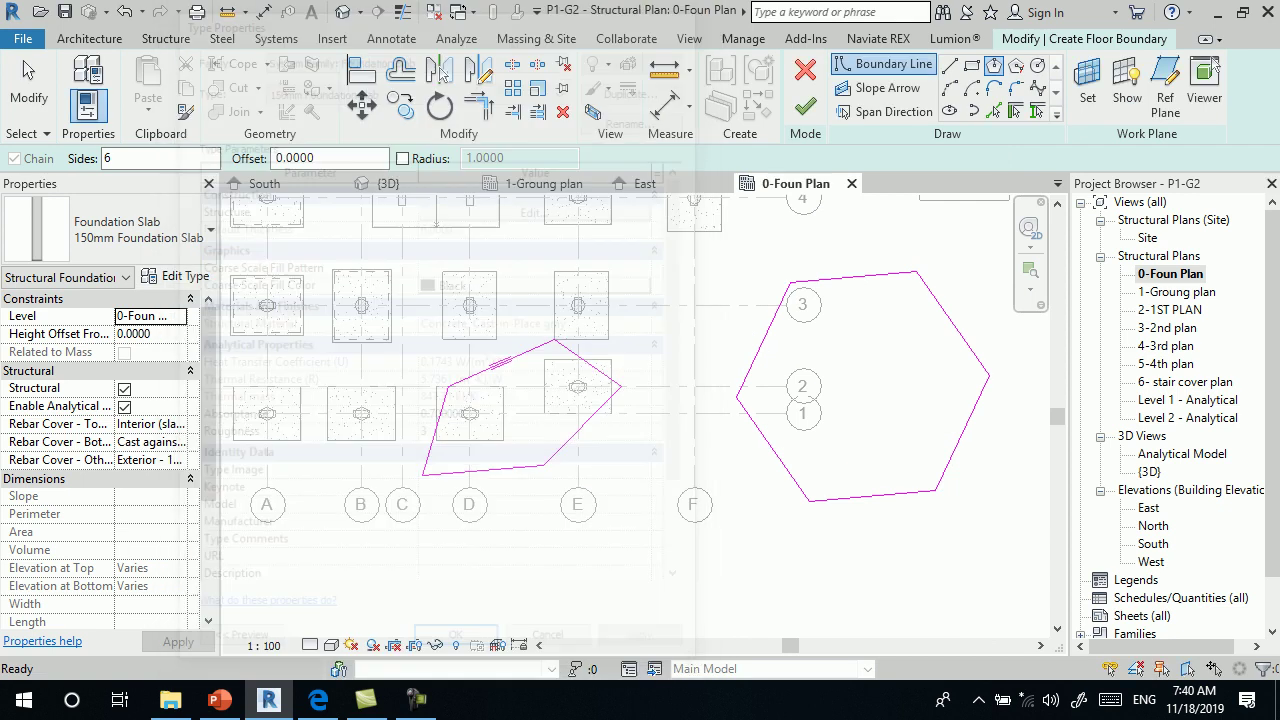
key(Escape)
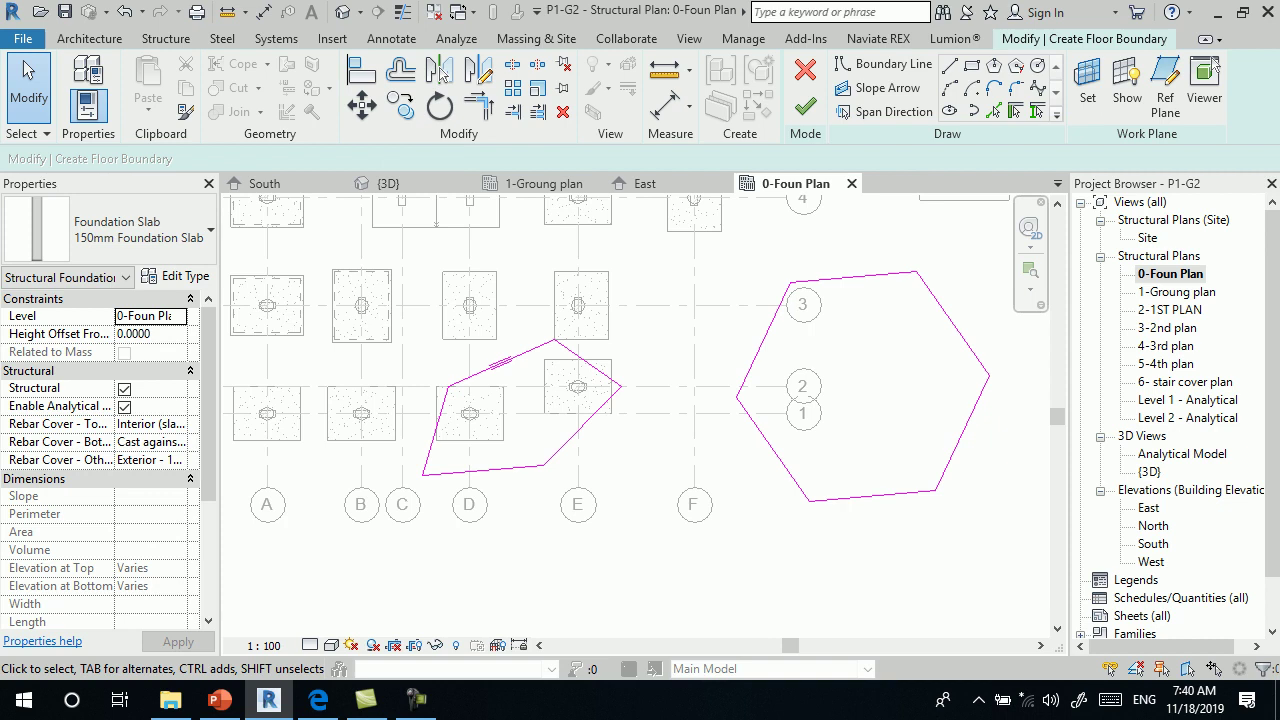
click(948, 65)
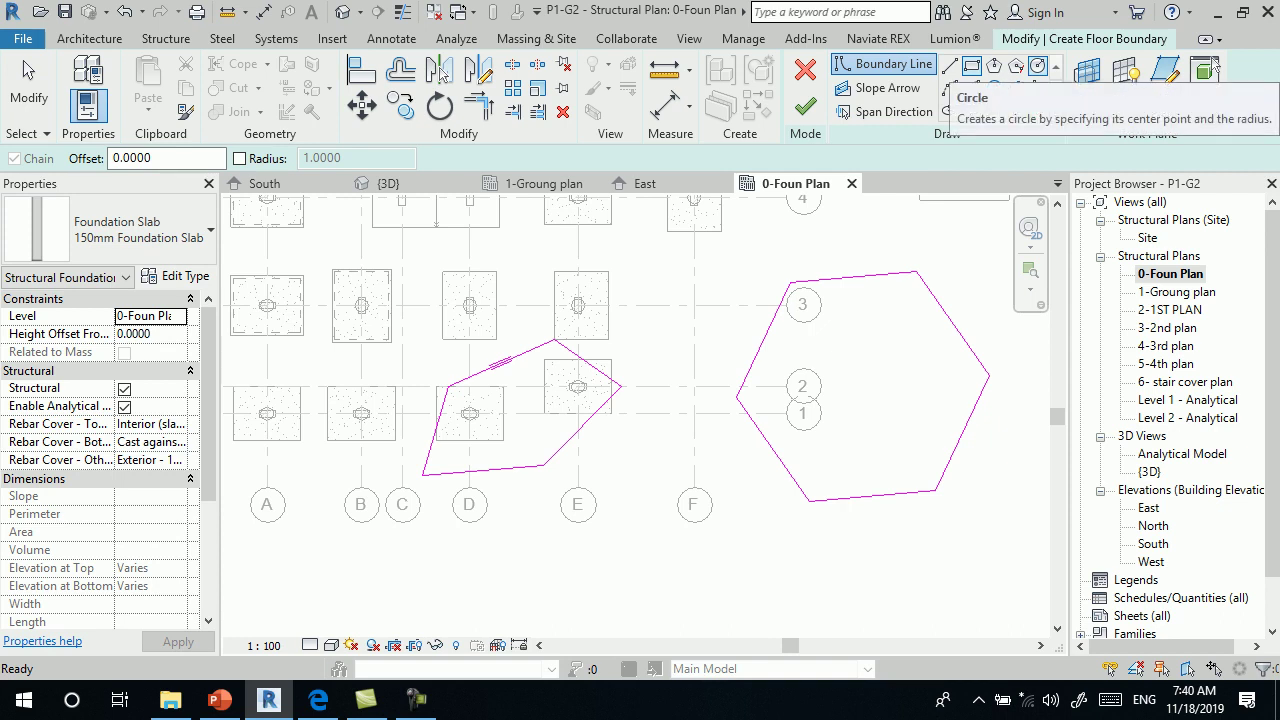
mouse_move(994, 111)
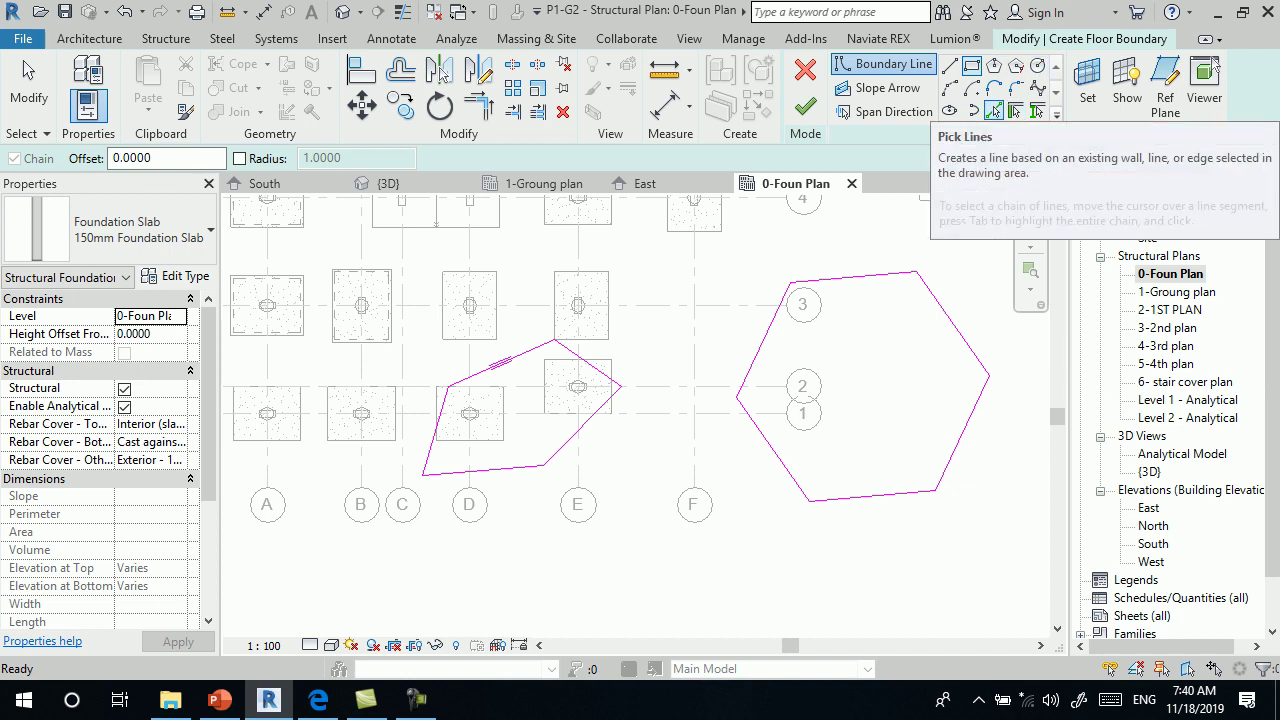
- Finish the slab sketch and zoom in on the two new foundation slabs in 3D
click(805, 105)
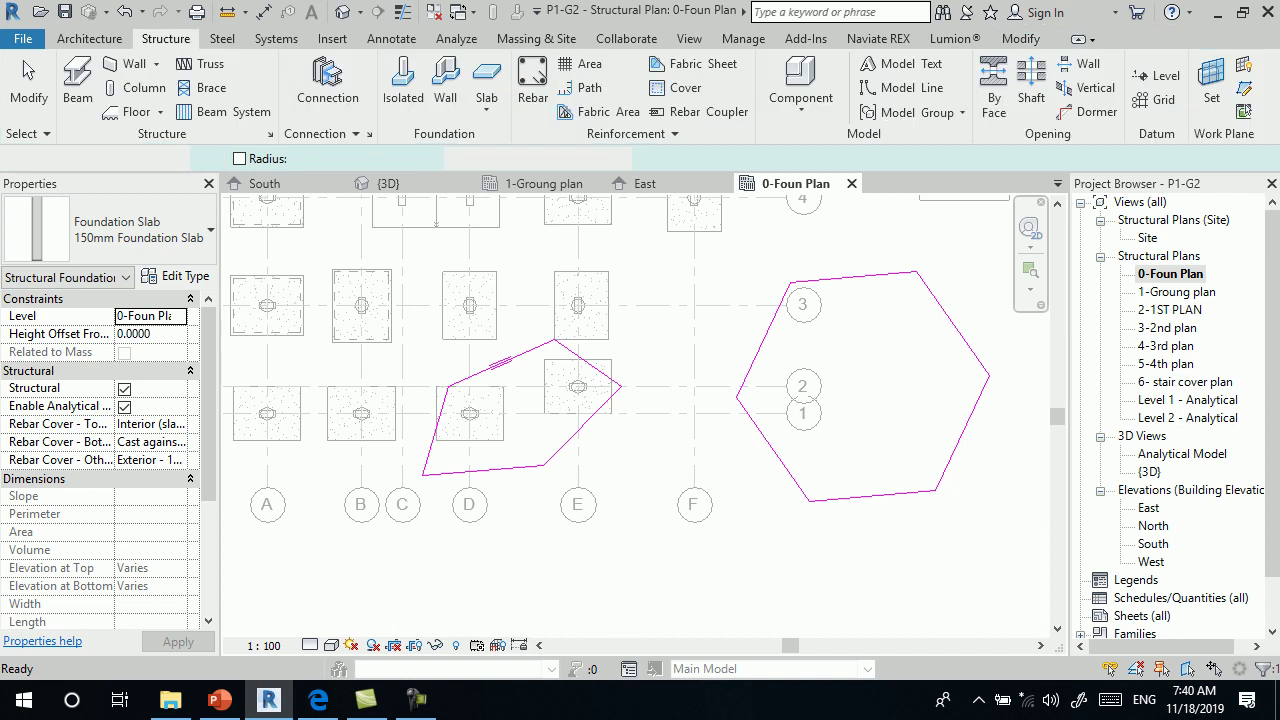
click(342, 12)
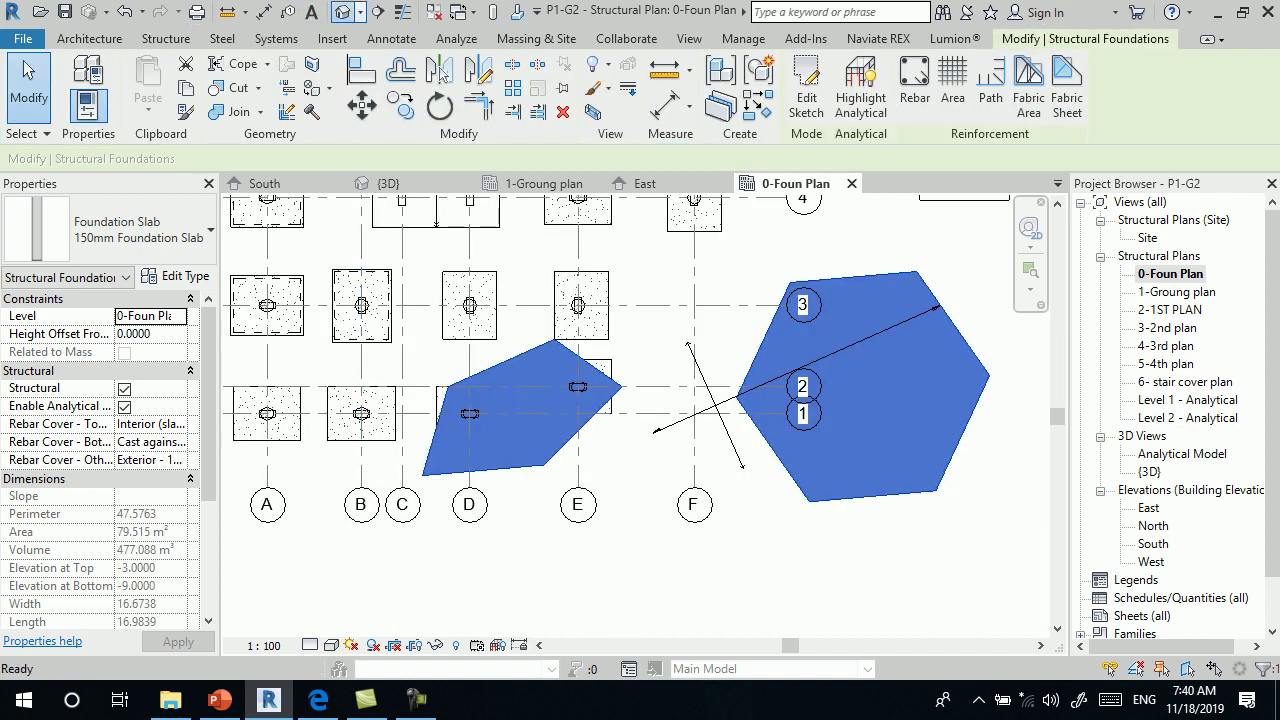
scroll(592, 347, up, 3)
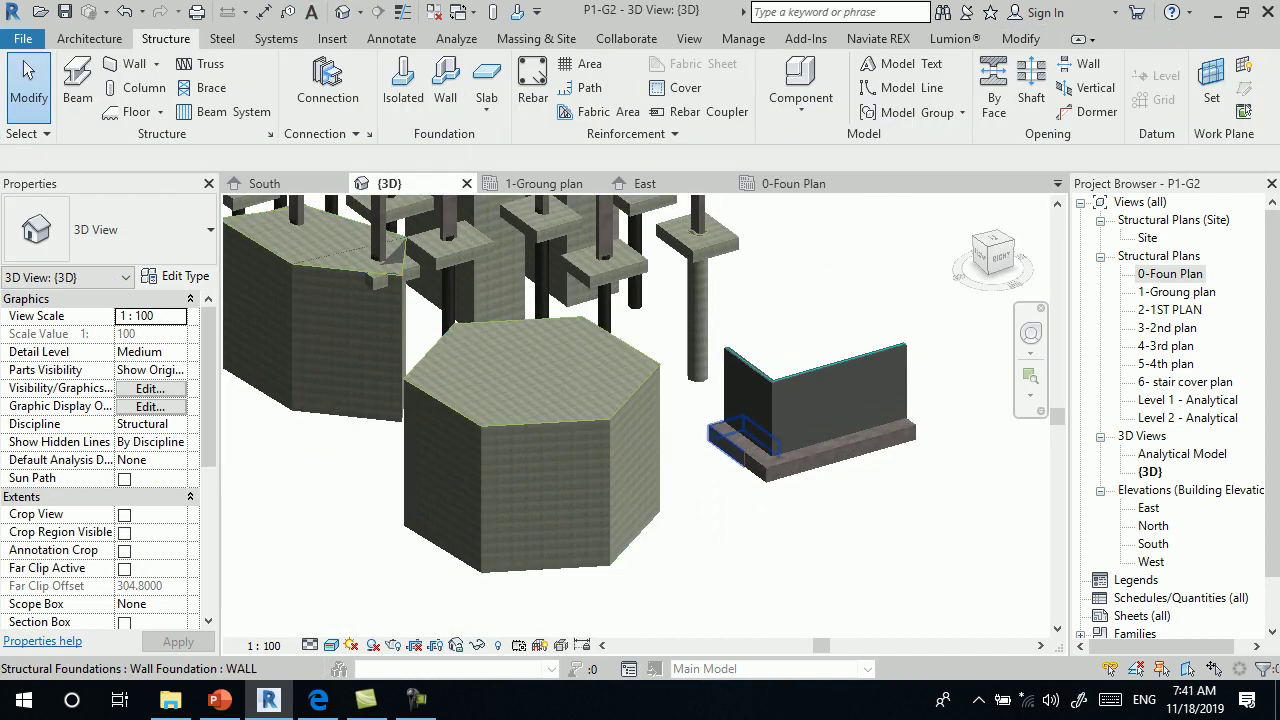
scroll(628, 466, up, 1)
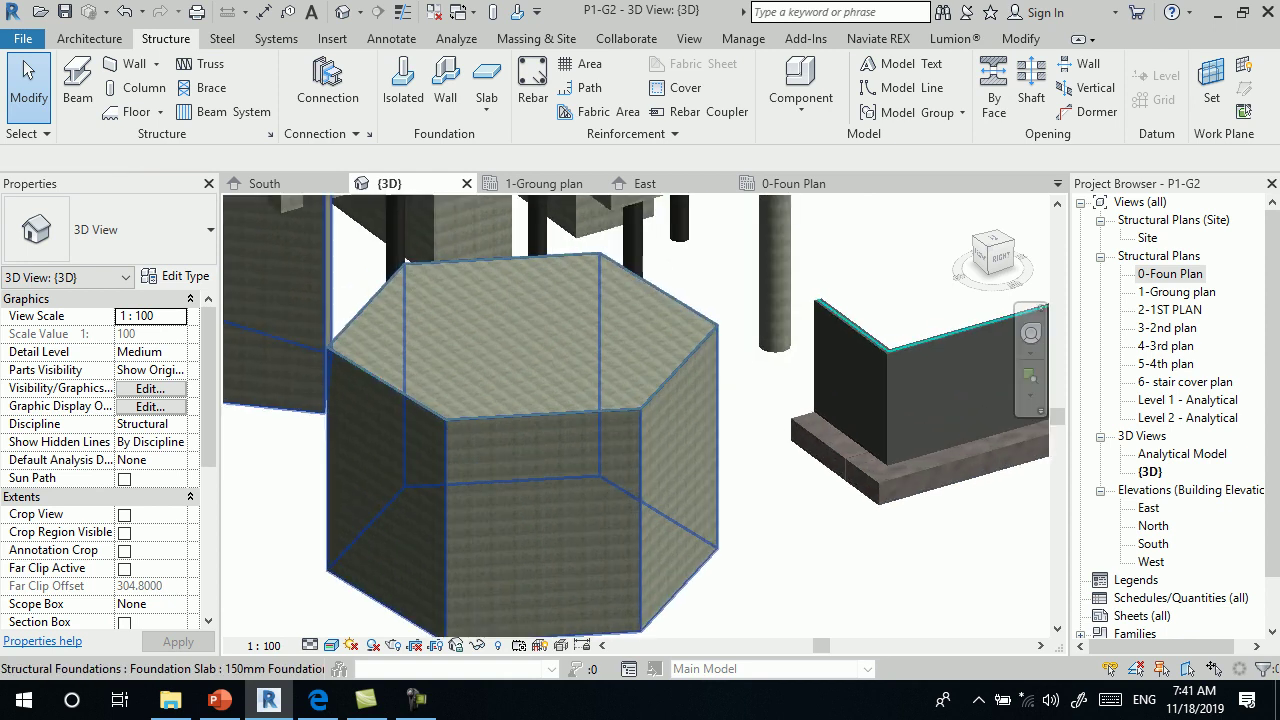
- Select the hexagonal slab, review its type properties without changes, then zoom out
click(628, 466)
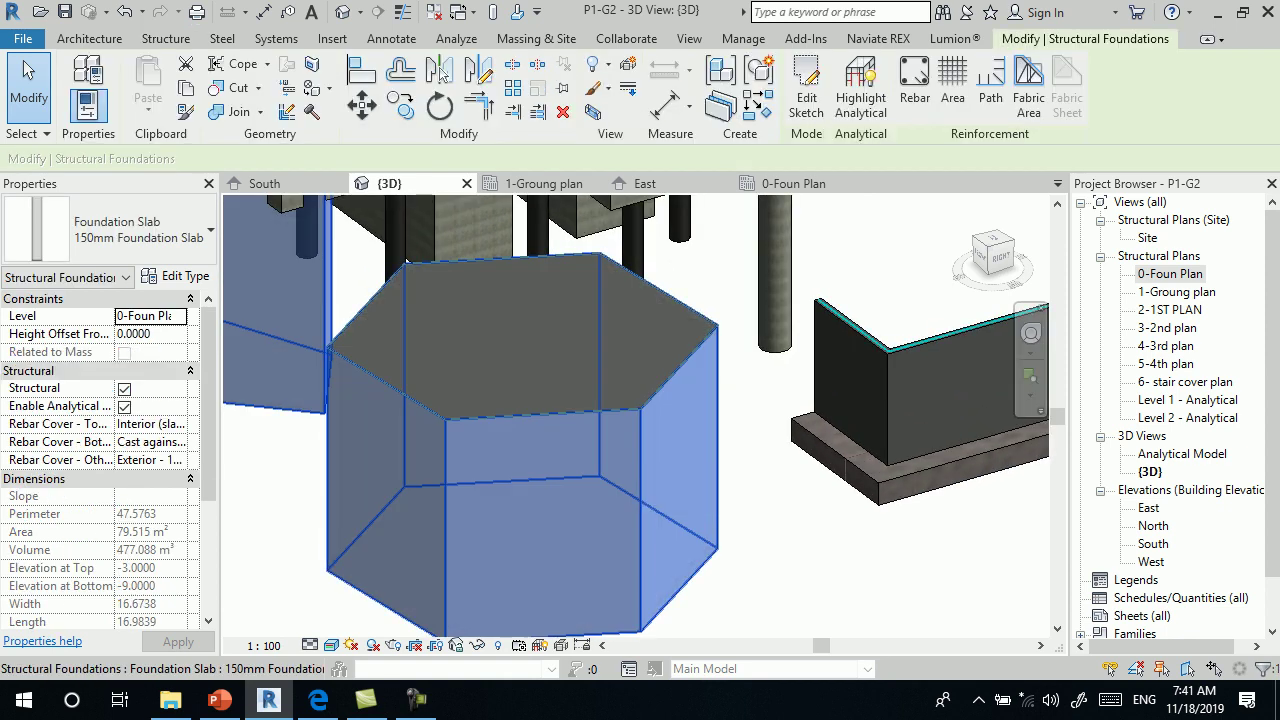
click(172, 276)
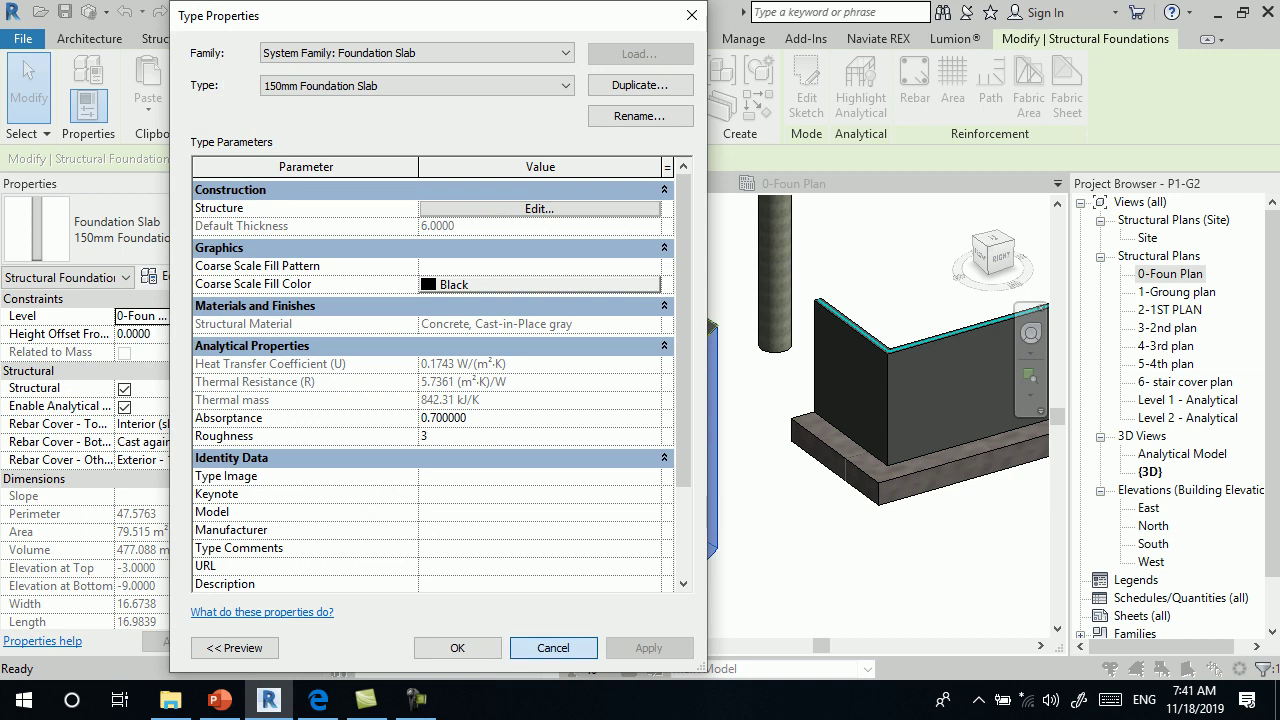
click(553, 648)
scroll(600, 540, down, 3)
scroll(600, 540, down, 2)
key(Escape)
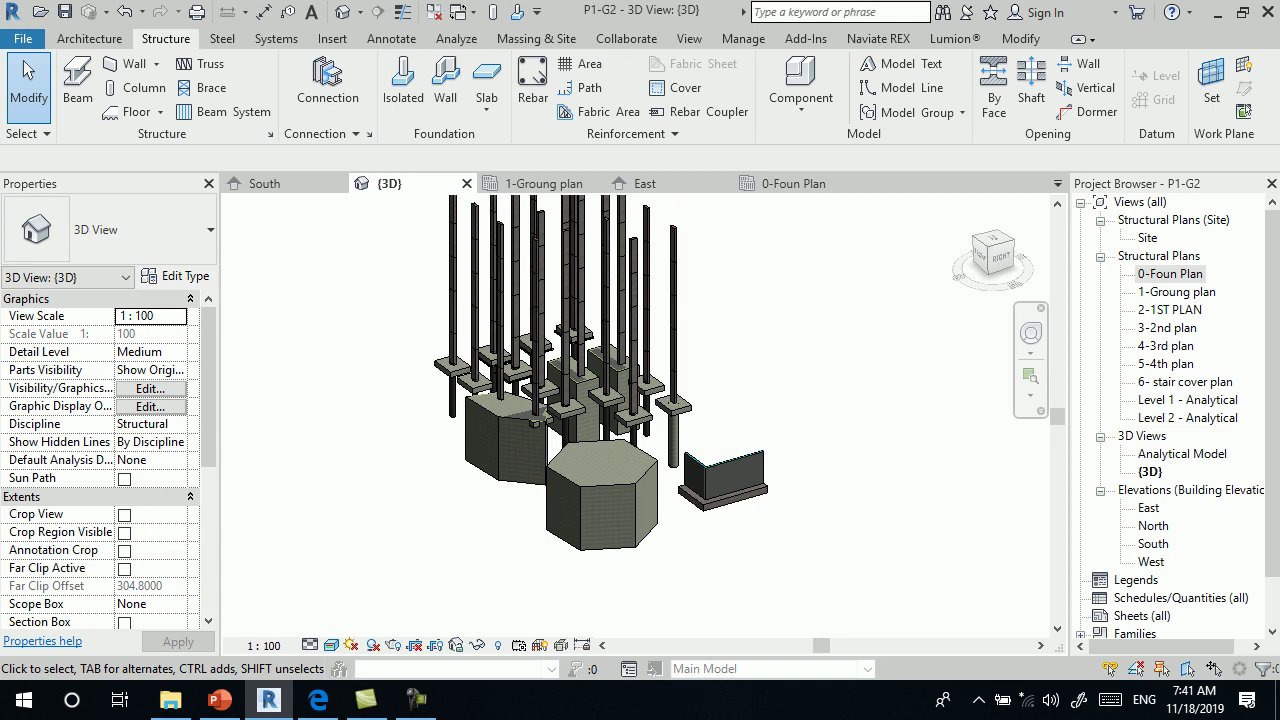
click(416, 700)
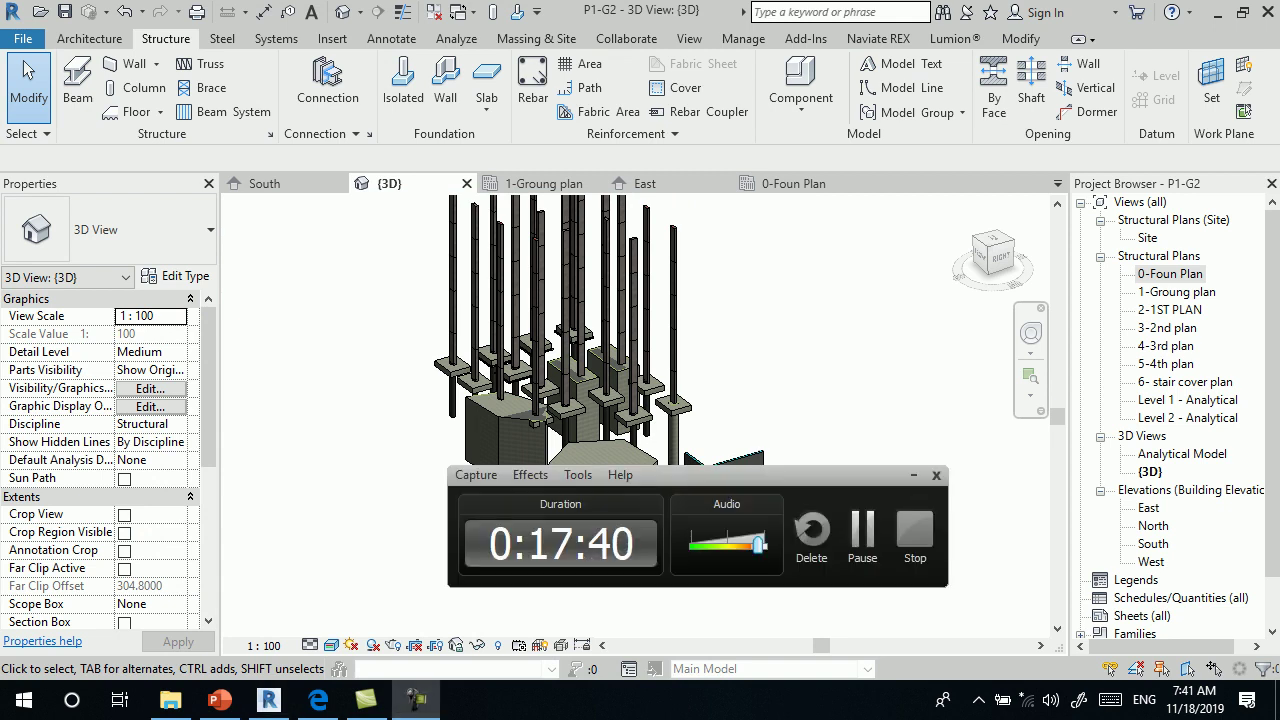